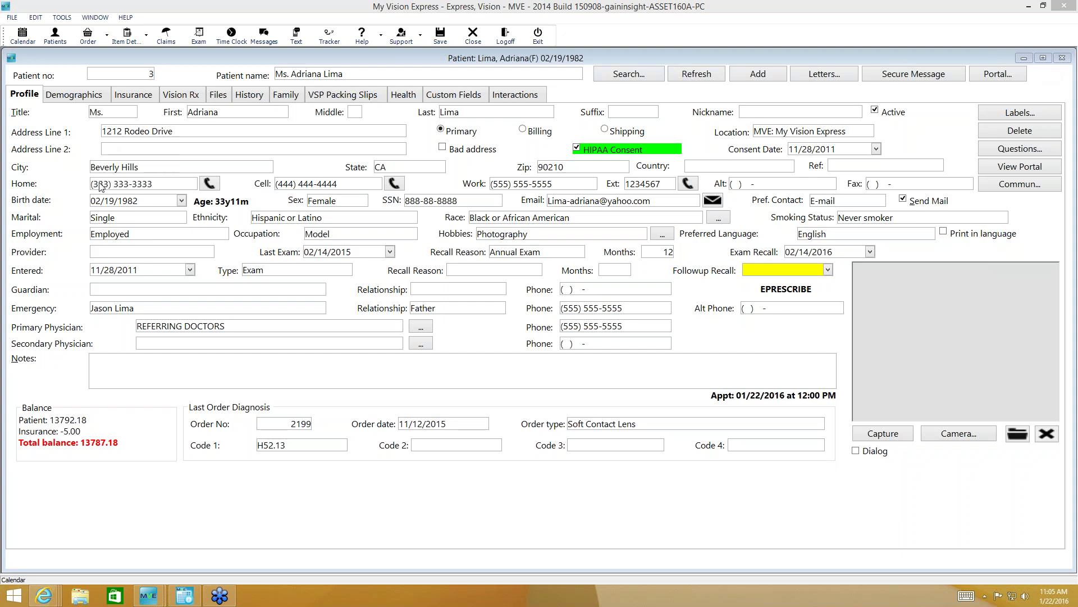
# - Review the details of the Friday 1/22 12:00 PM appointment in the calendar and leave them unchanged
pyautogui.click(180, 599)
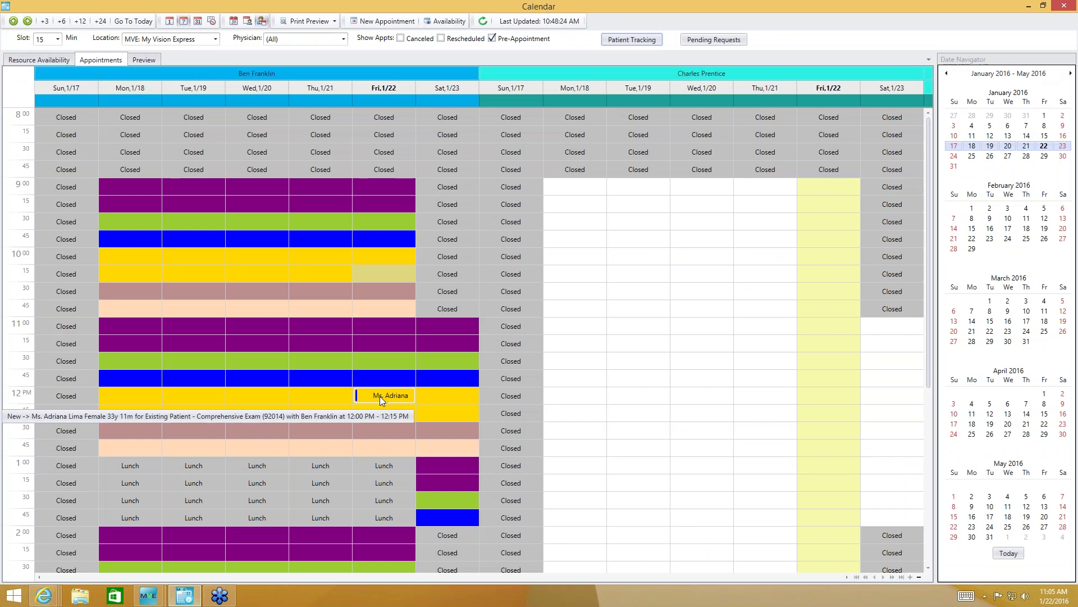
pyautogui.click(380, 396)
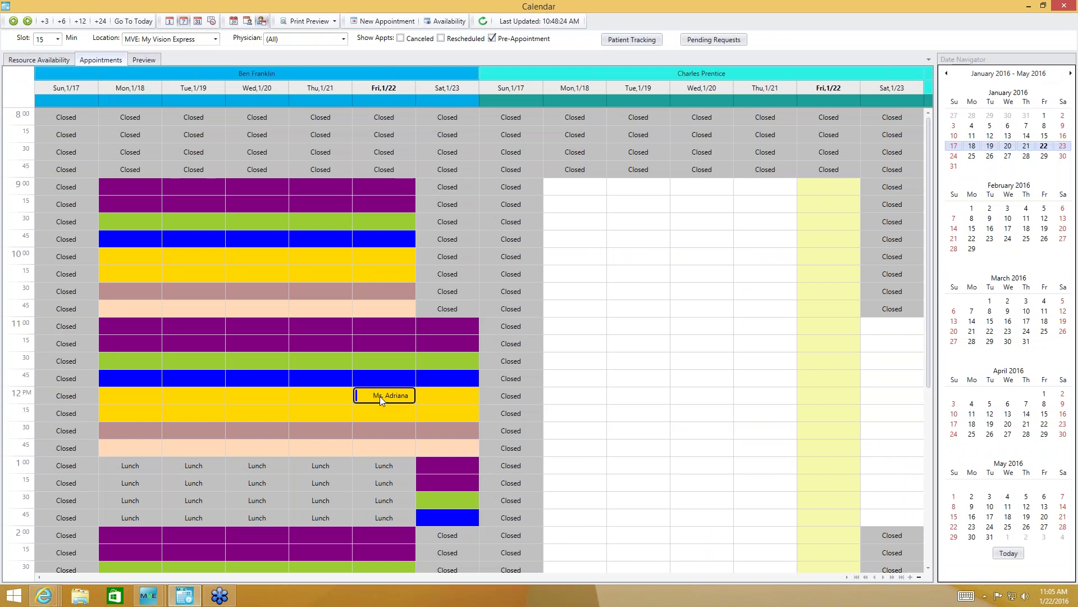
pyautogui.doubleClick(380, 396)
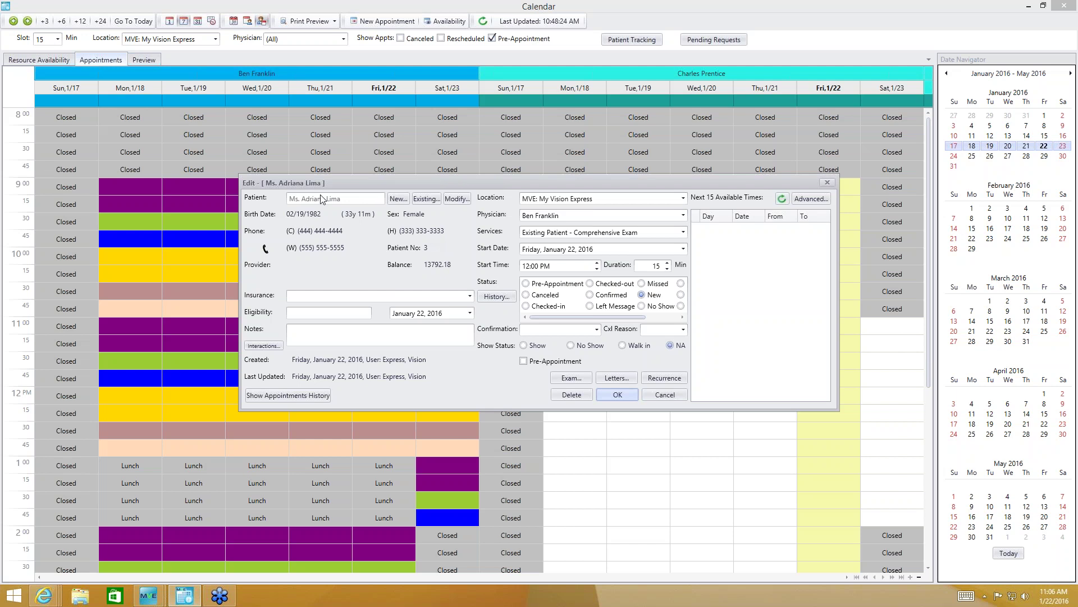
pyautogui.click(664, 395)
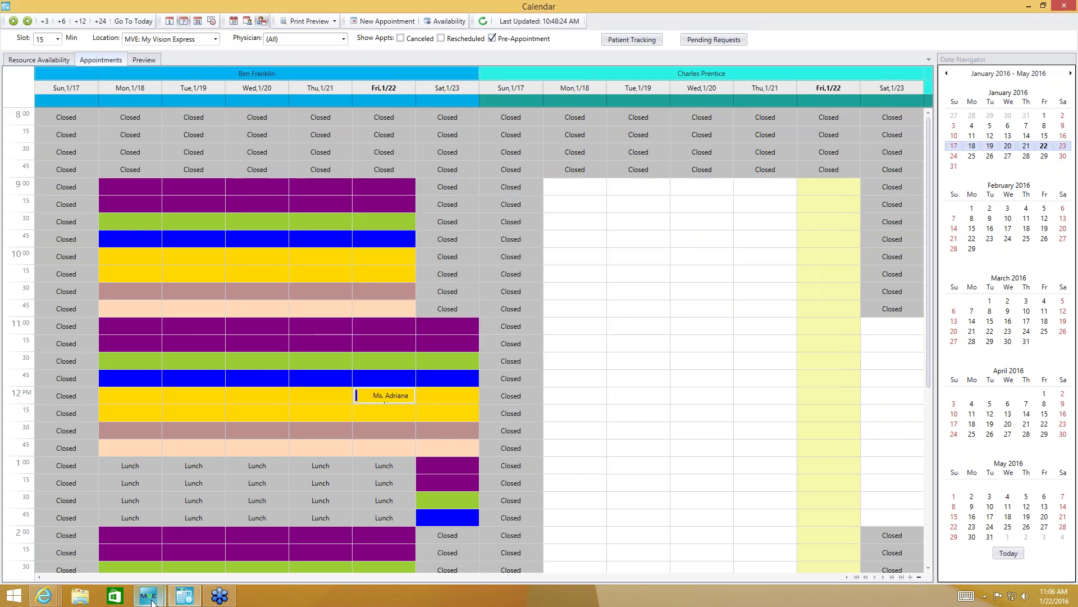
# - View the Patient Tracker at full size to see the day's appointment entries, and minimize it
pyautogui.moveTo(148, 597)
pyautogui.click(216, 523)
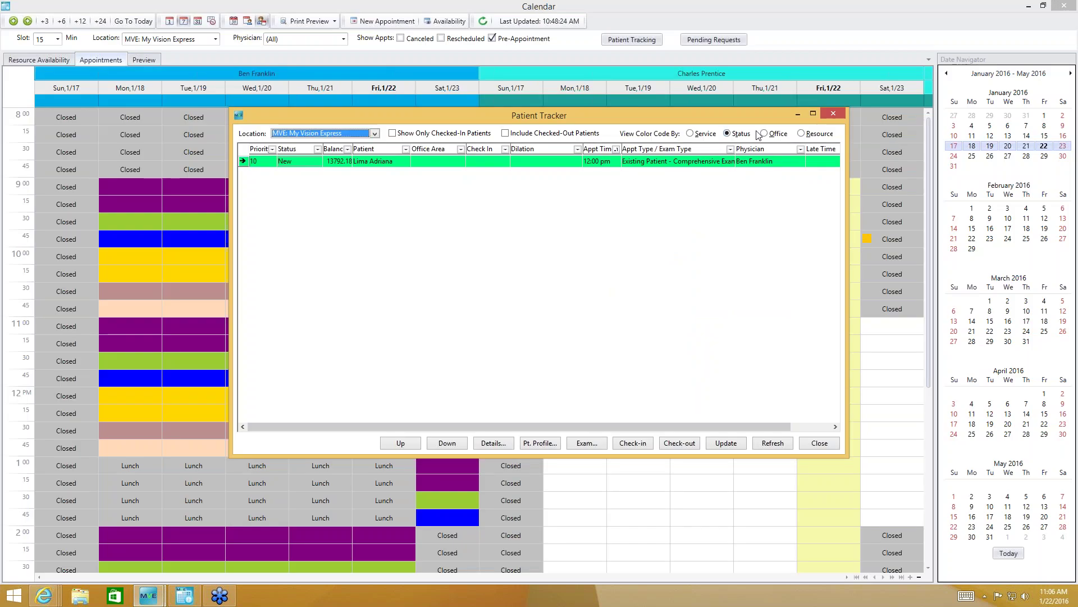
pyautogui.click(809, 115)
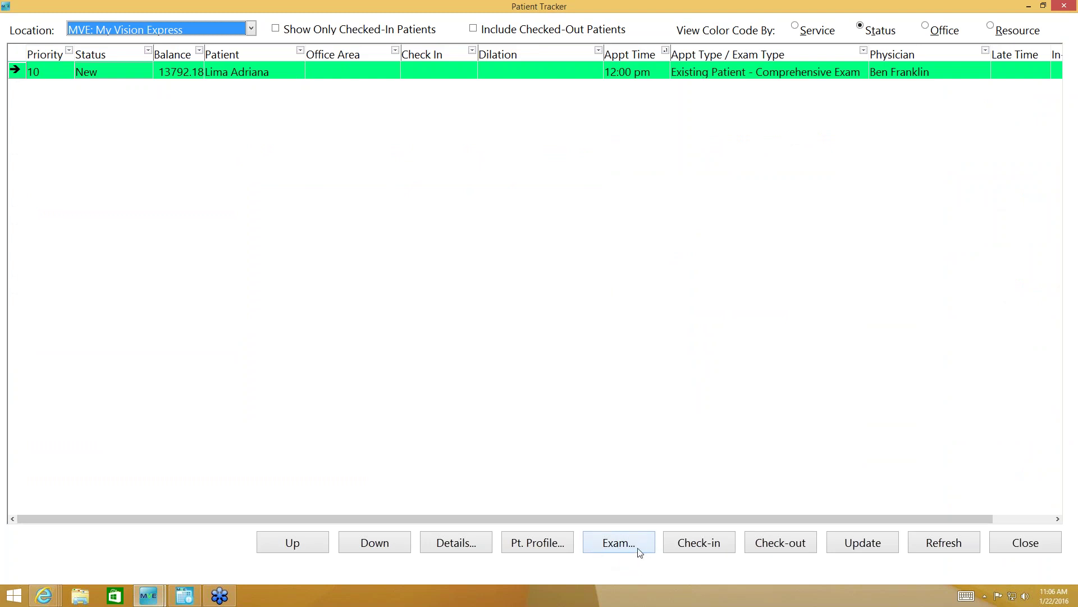
pyautogui.click(1028, 6)
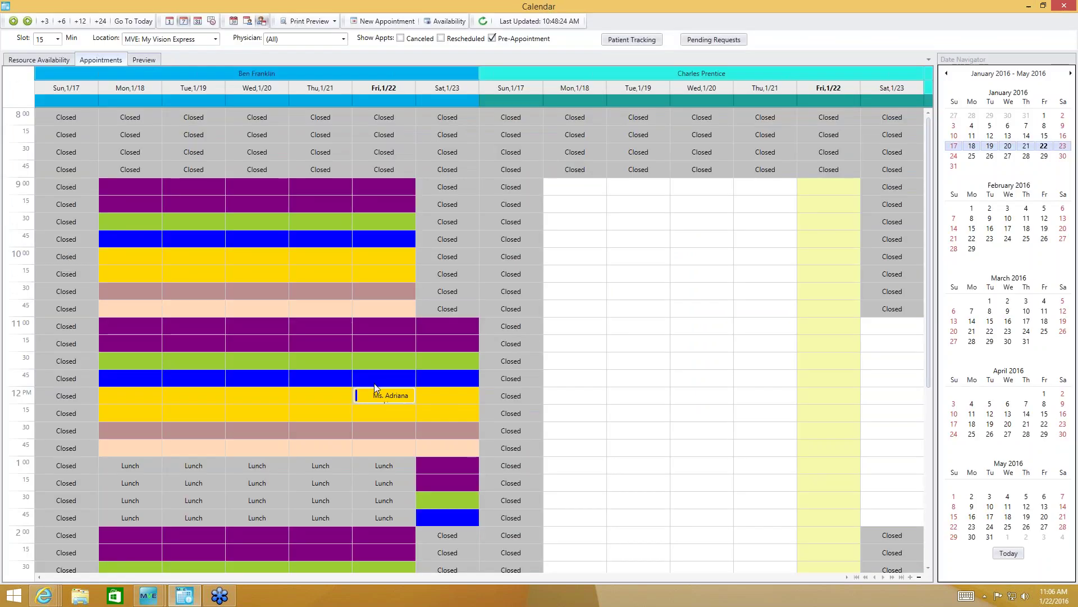
# - Return to the patient's profile, start adding an exam through the exam search, and cancel the patient selection
pyautogui.doubleClick(389, 396)
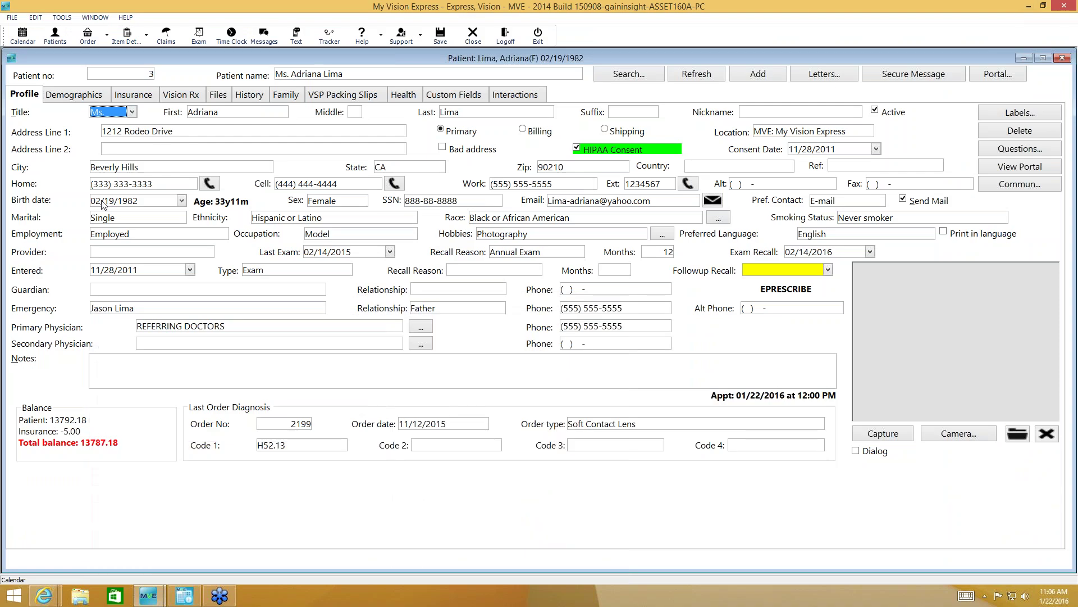
pyautogui.click(204, 37)
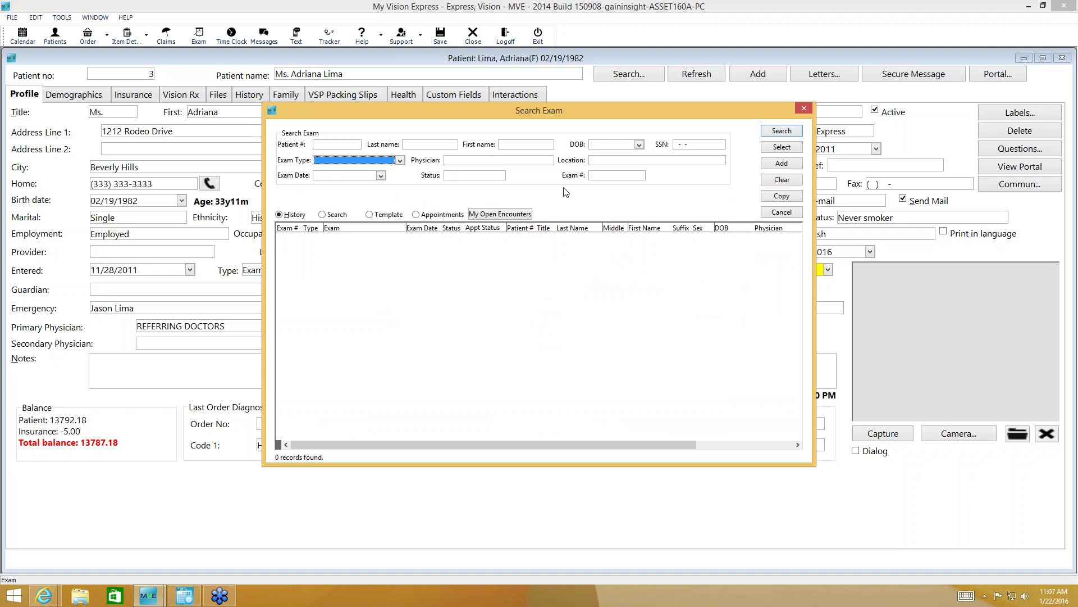
pyautogui.press('Tab')
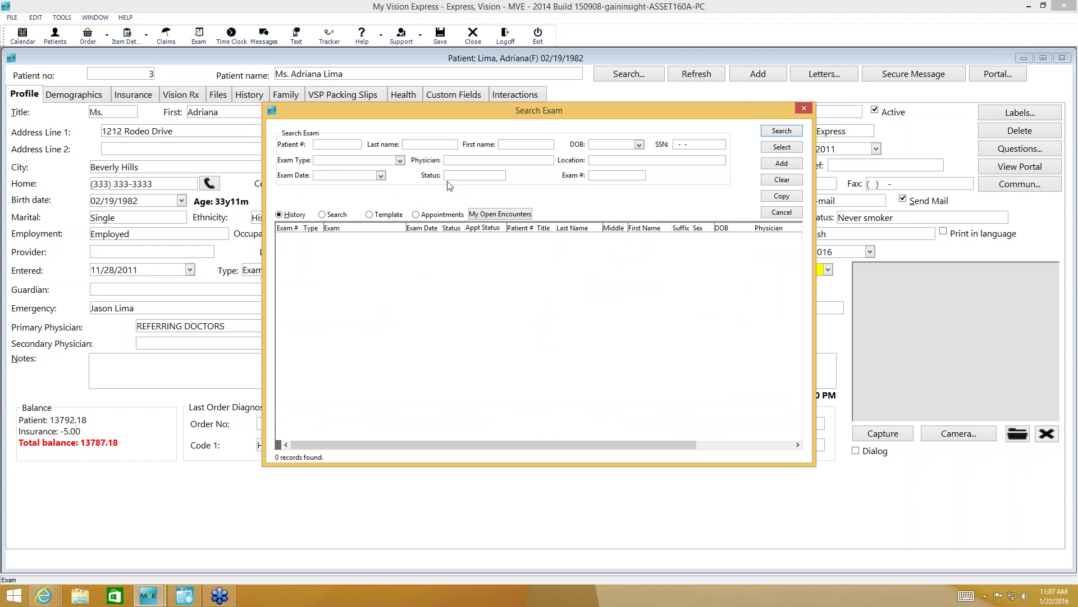
pyautogui.click(782, 164)
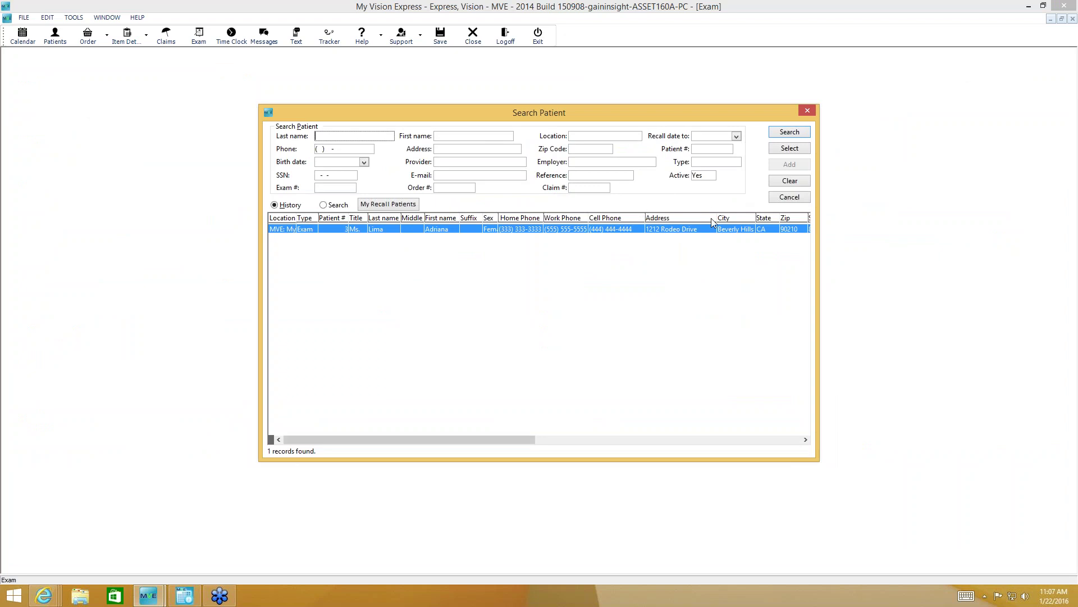
pyautogui.click(786, 198)
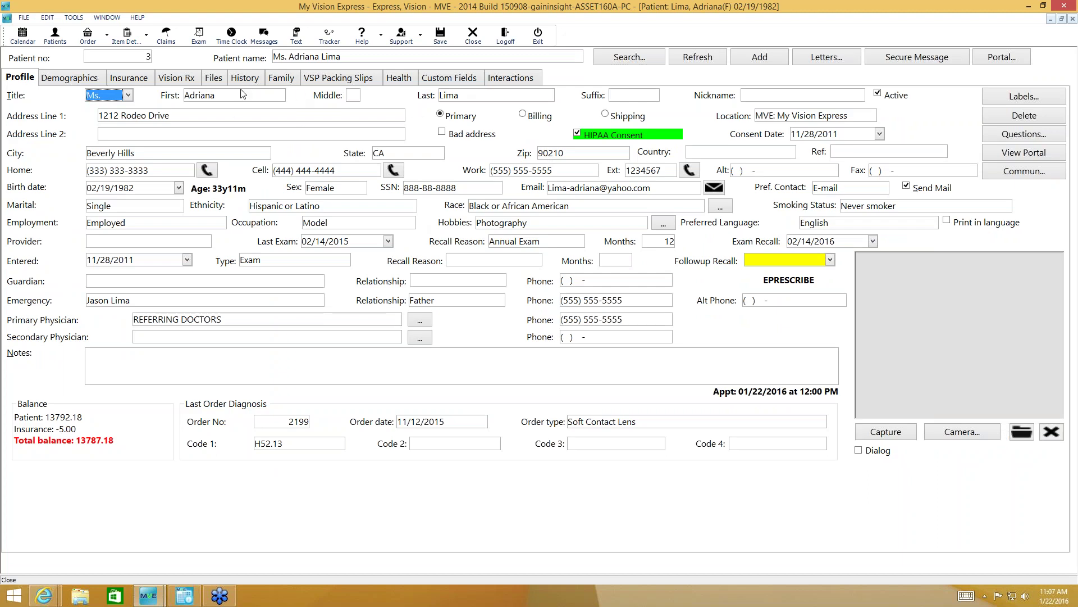
# - Close the open patient record and reopen the same patient from the recent patients in the patient search
pyautogui.hotkey('ctrl', 'F4')
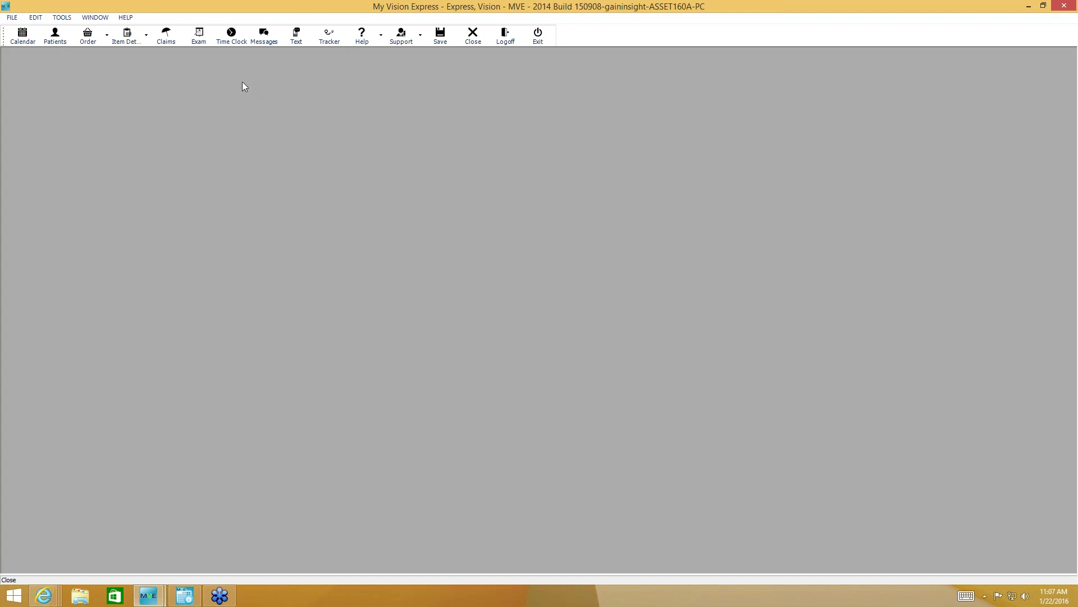
pyautogui.click(150, 595)
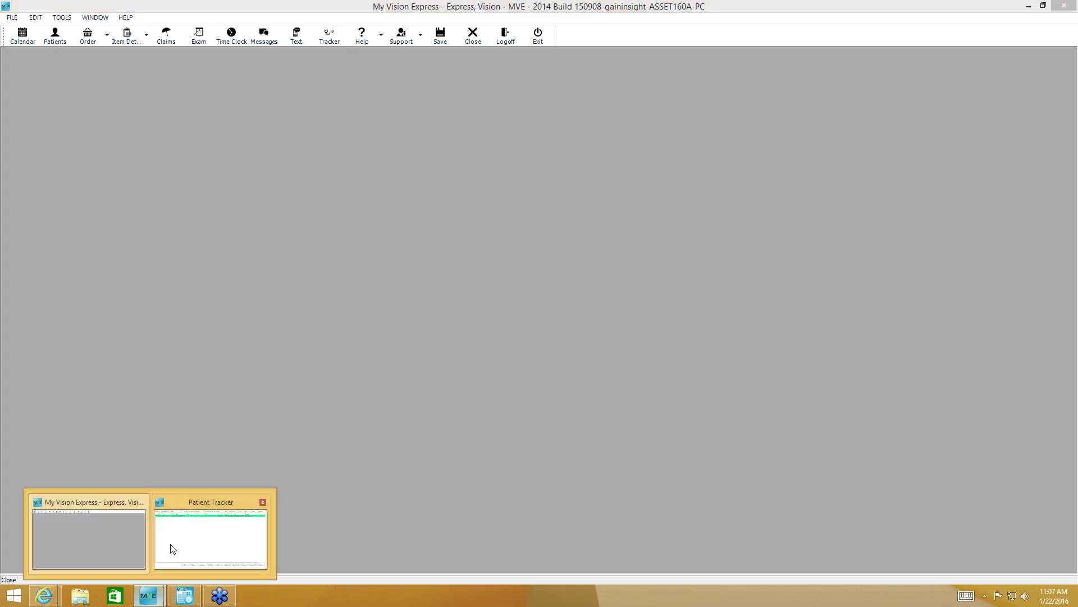
pyautogui.click(90, 548)
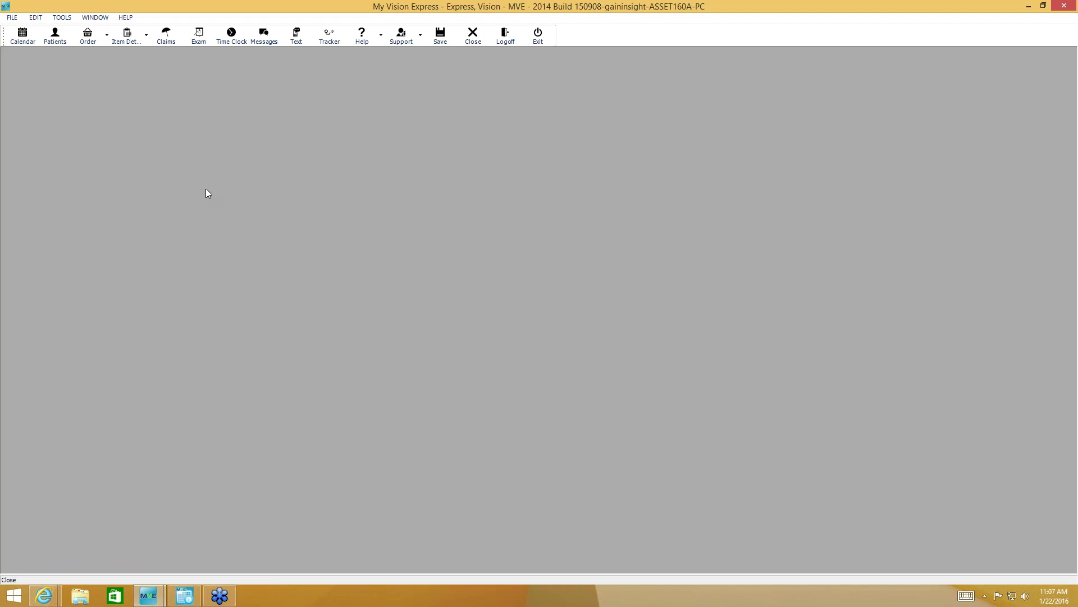
pyautogui.click(55, 35)
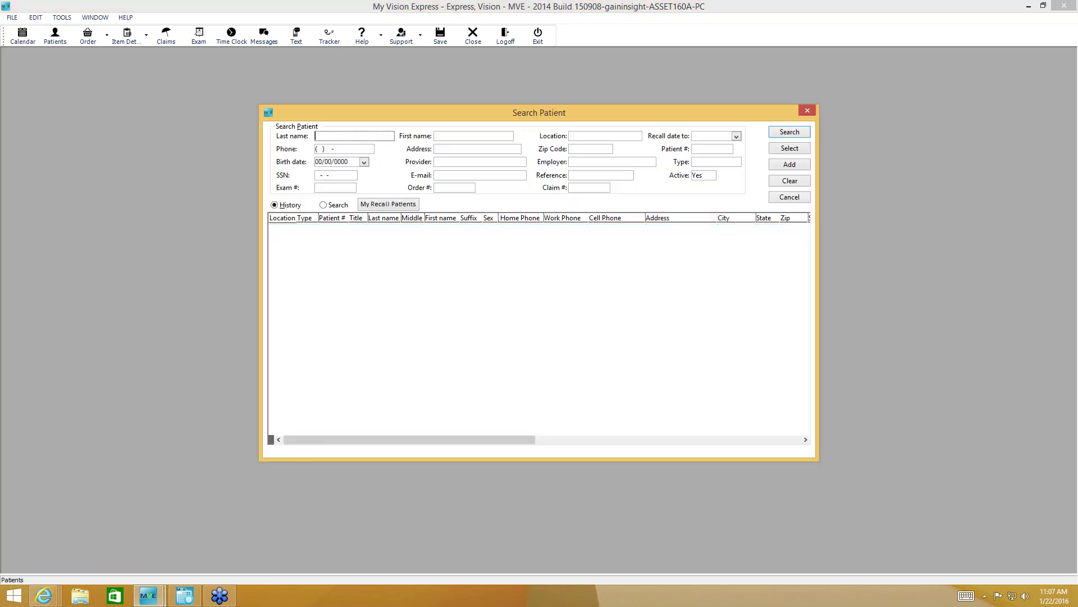
pyautogui.doubleClick(501, 231)
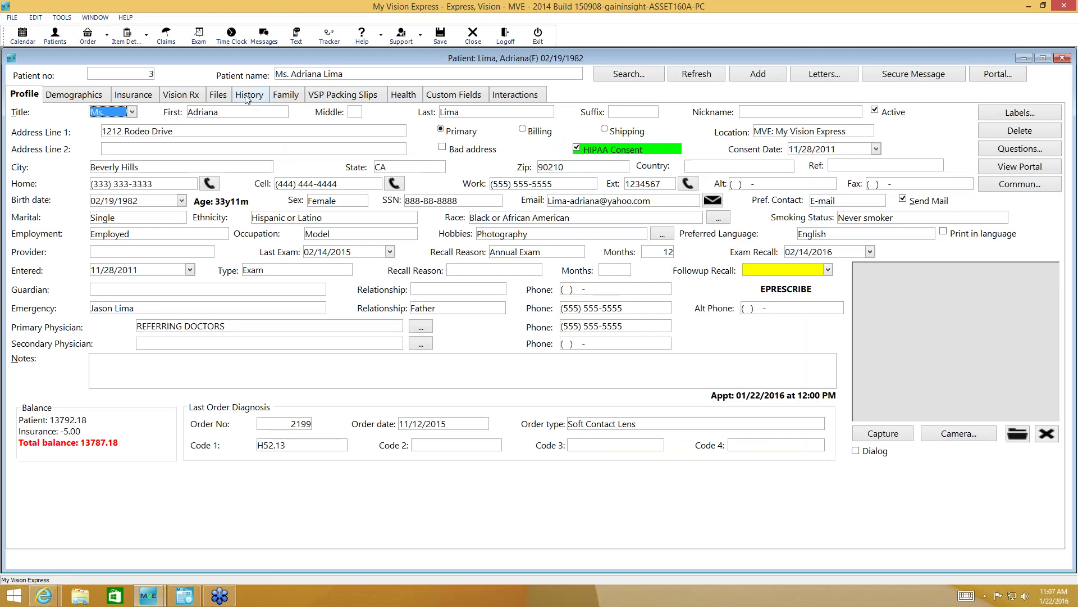
# - Add a new exam from the patient's exam history, using the Ext. Patient template for a Comprehensive Exam
pyautogui.click(247, 95)
pyautogui.click(117, 114)
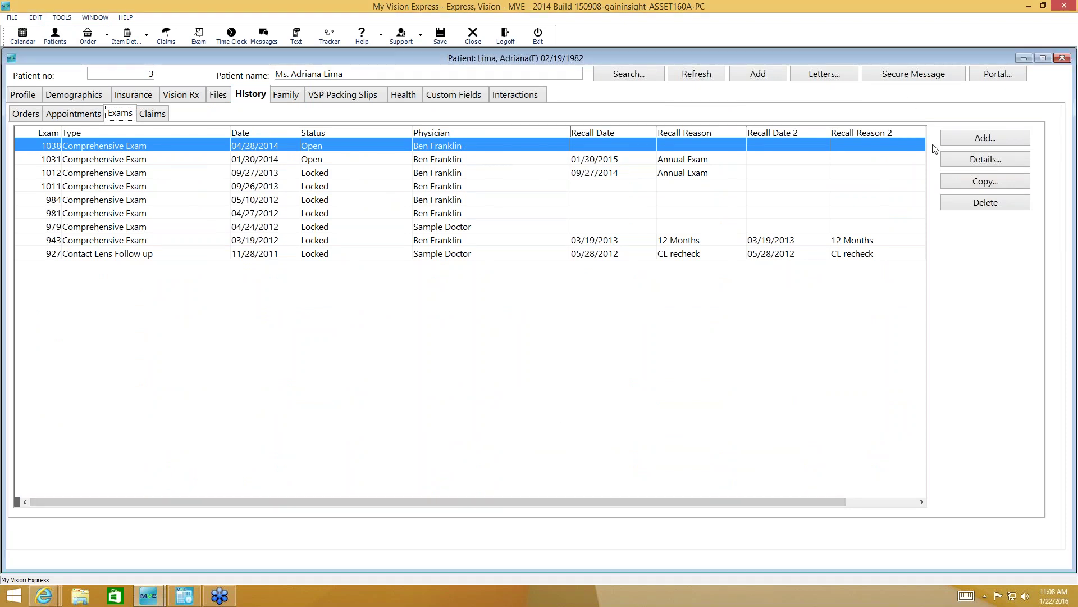
pyautogui.click(977, 142)
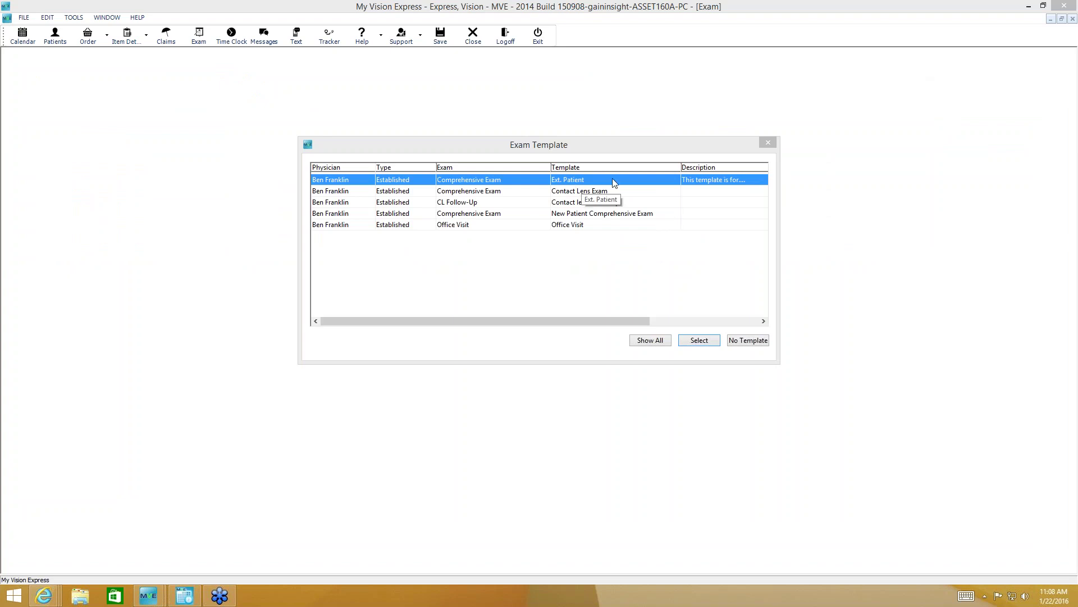
pyautogui.click(699, 341)
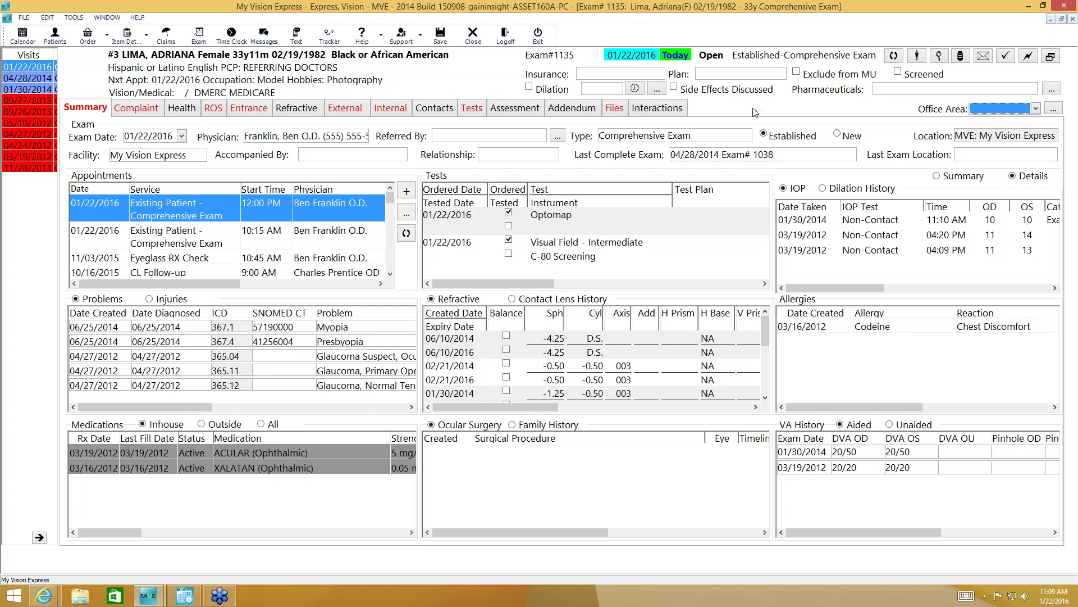
# - Change the new exam's type to Office Visit
pyautogui.press('Tab')
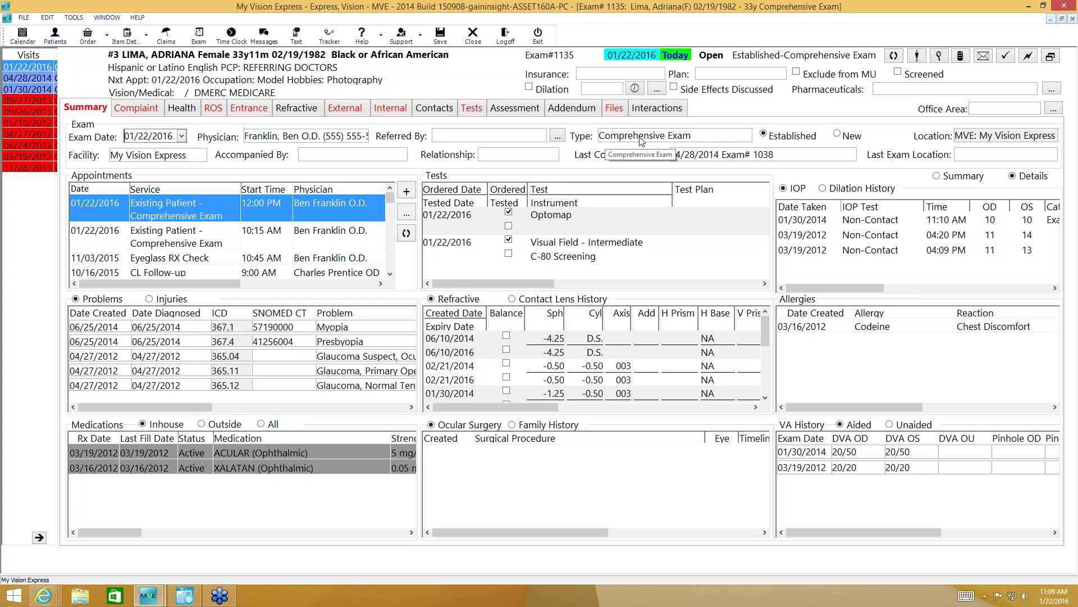
pyautogui.click(722, 138)
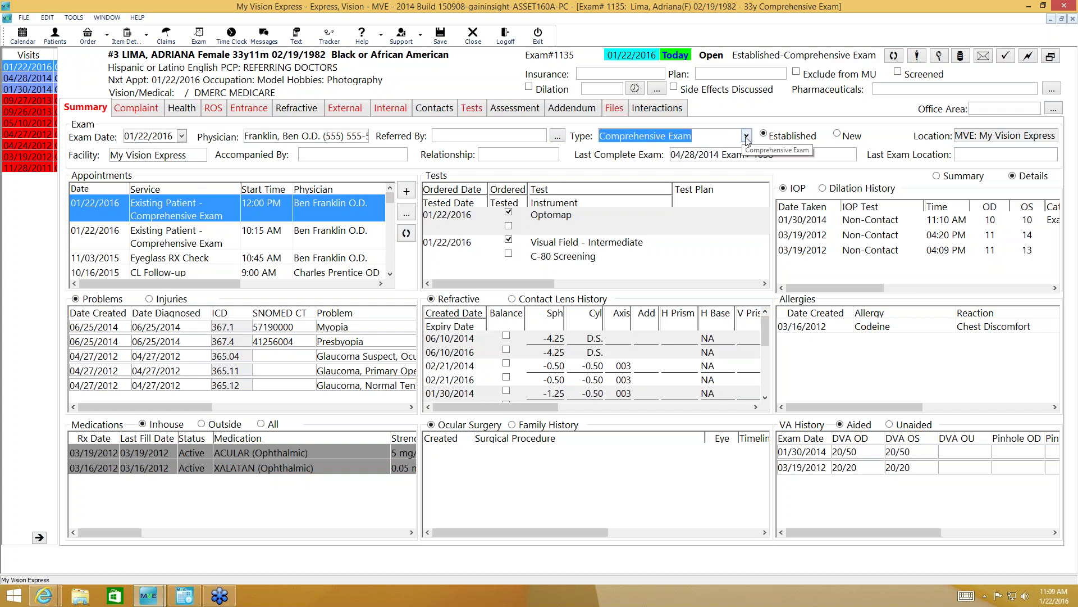
pyautogui.click(746, 139)
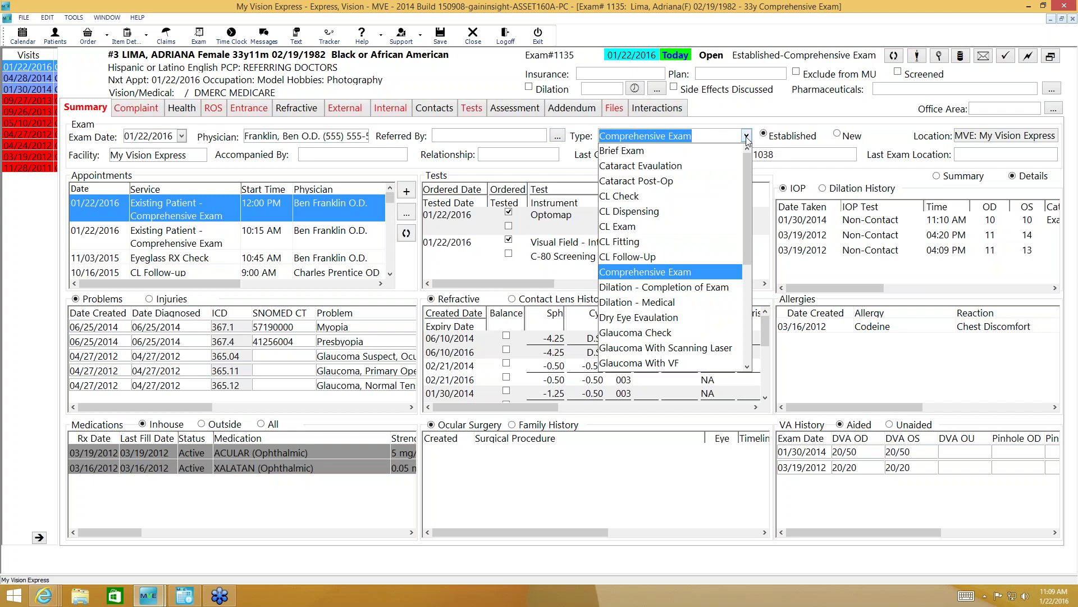
pyautogui.moveTo(743, 160)
pyautogui.mouseDown()
pyautogui.moveTo(753, 240)
pyautogui.moveTo(745, 269)
pyautogui.moveTo(744, 162)
pyautogui.mouseUp()
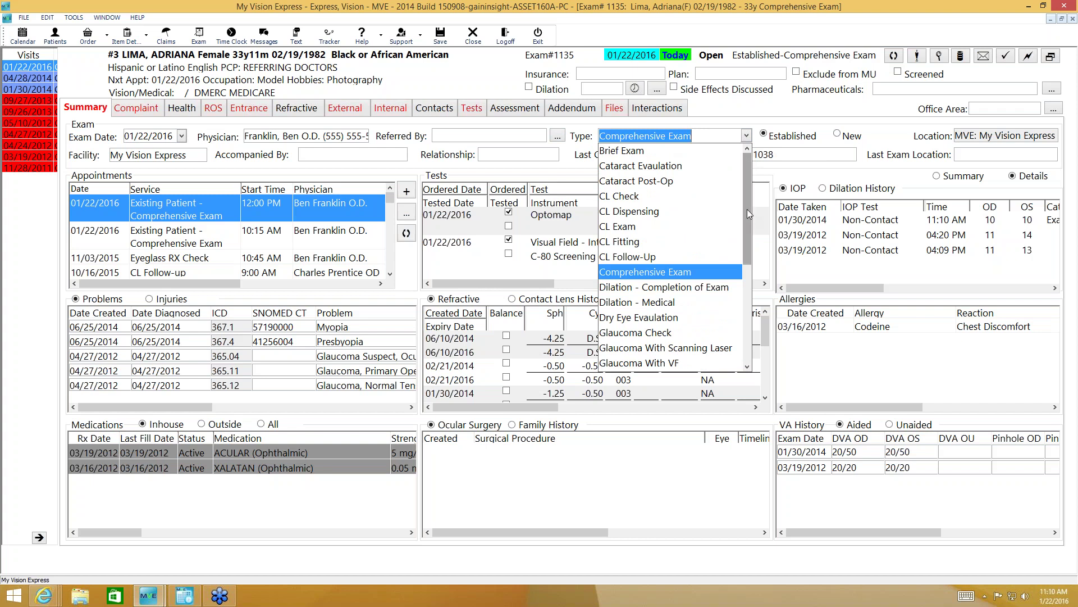
pyautogui.moveTo(747, 209); pyautogui.dragTo(746, 259)
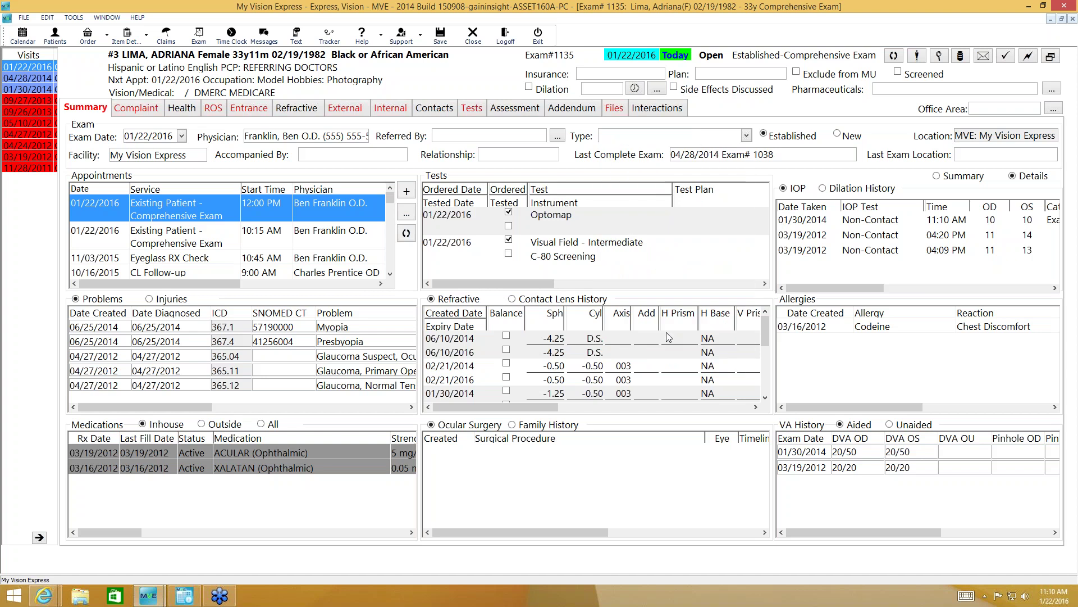
pyautogui.click(697, 332)
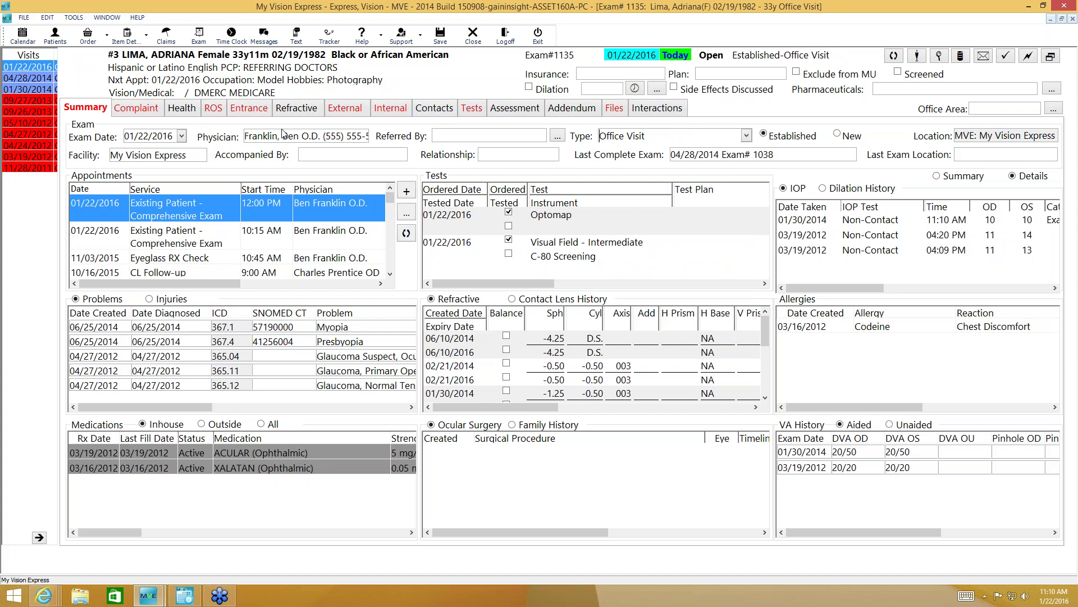
# - Remove the Contacts section from the exam's set of tabs
pyautogui.rightClick(693, 115)
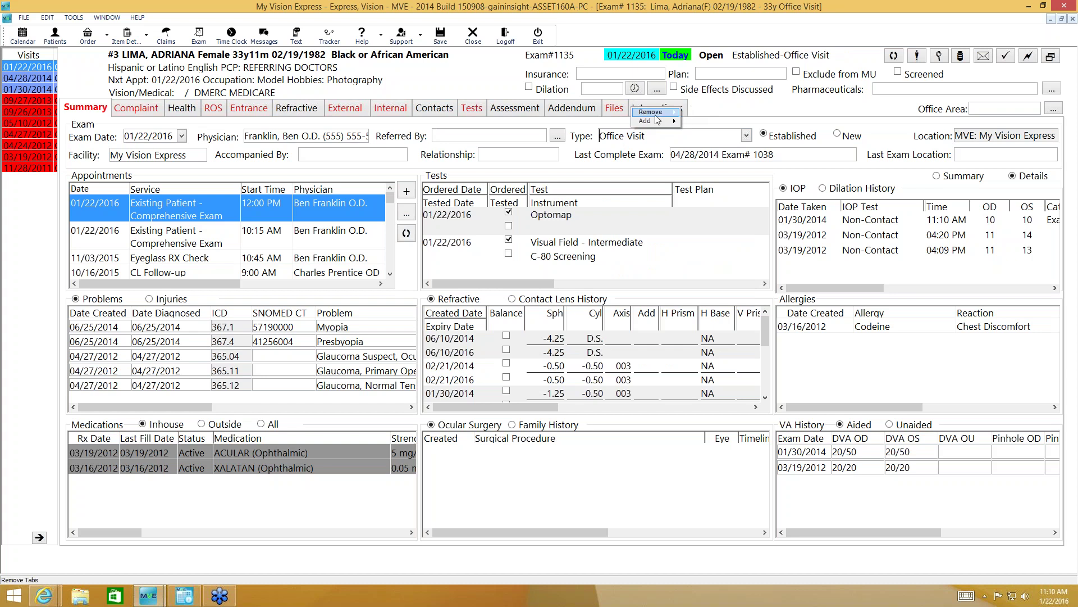
pyautogui.moveTo(655, 115)
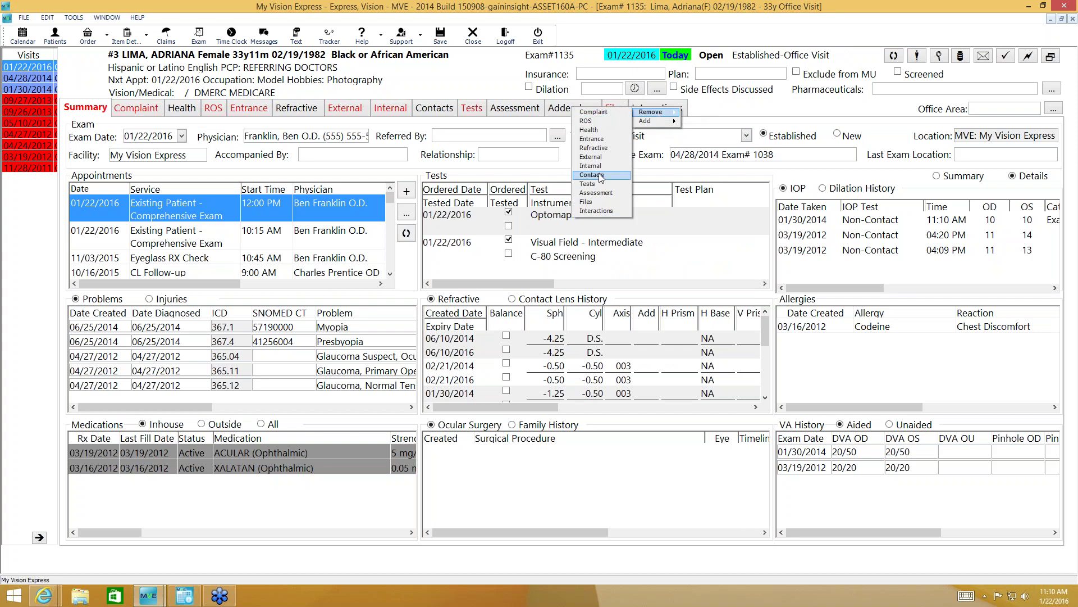
pyautogui.click(601, 177)
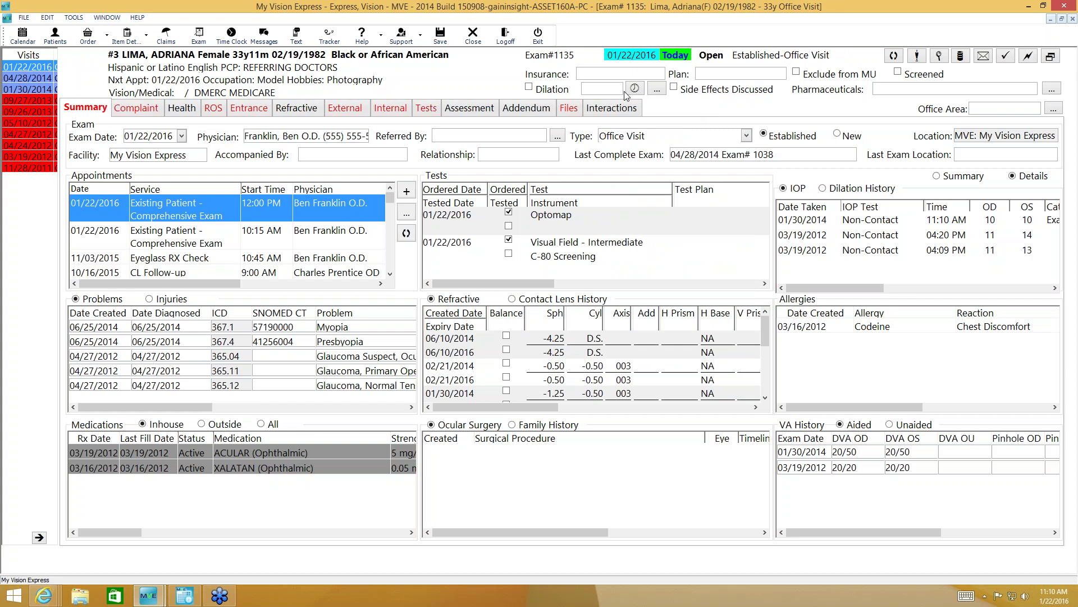
# - Add the removed Contacts section back to the exam
pyautogui.rightClick(646, 108)
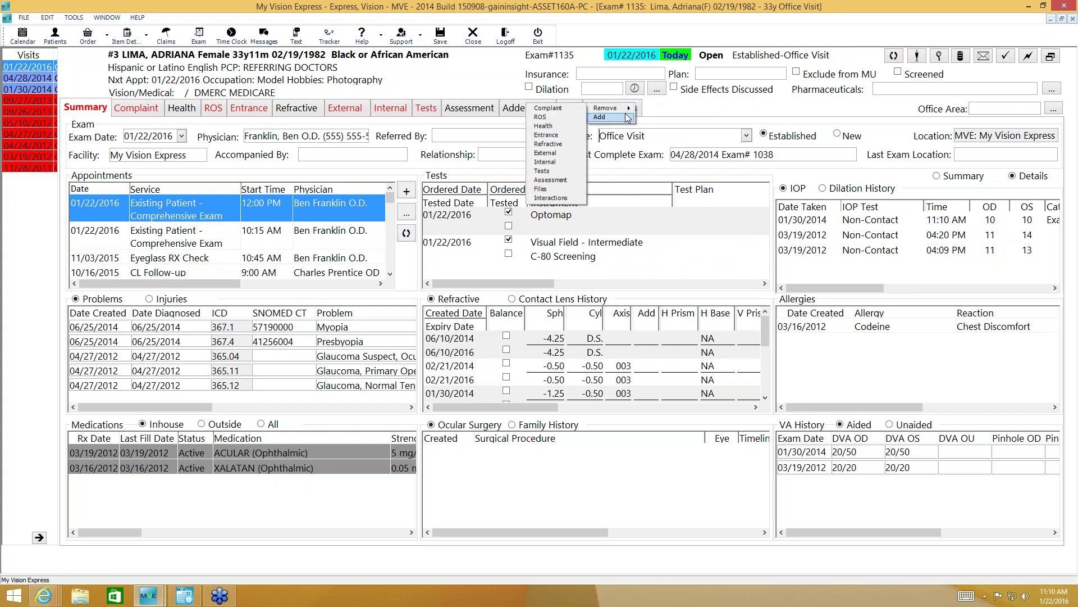
pyautogui.moveTo(623, 117)
pyautogui.click(556, 126)
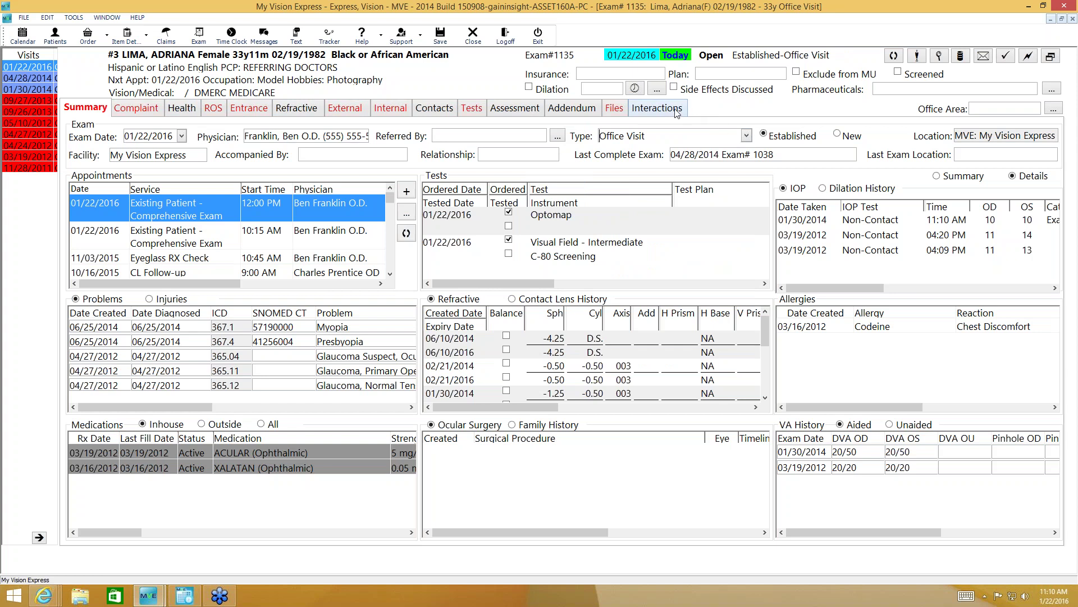
# - Set the exam type back to Comprehensive Exam
pyautogui.click(683, 139)
pyautogui.click(745, 136)
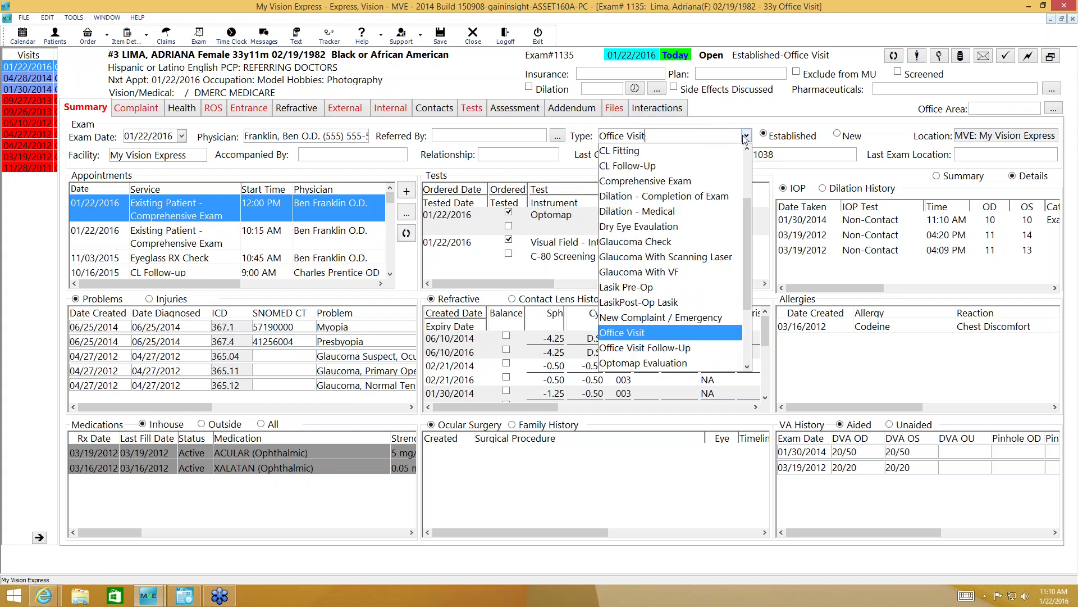
pyautogui.click(683, 180)
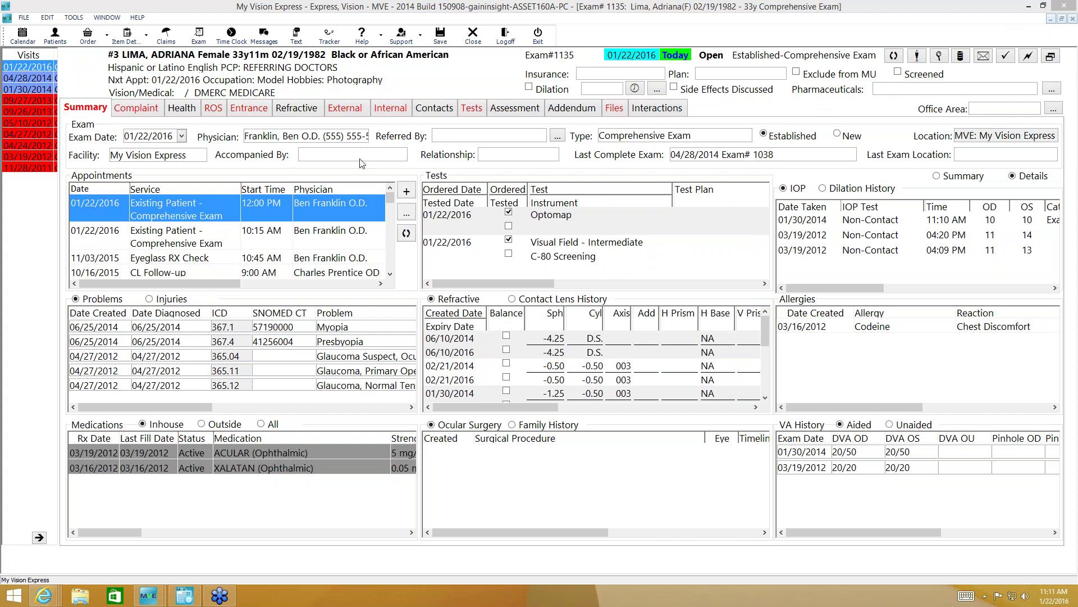
# - Look through the referring doctors available for the exam without choosing one
pyautogui.click(541, 140)
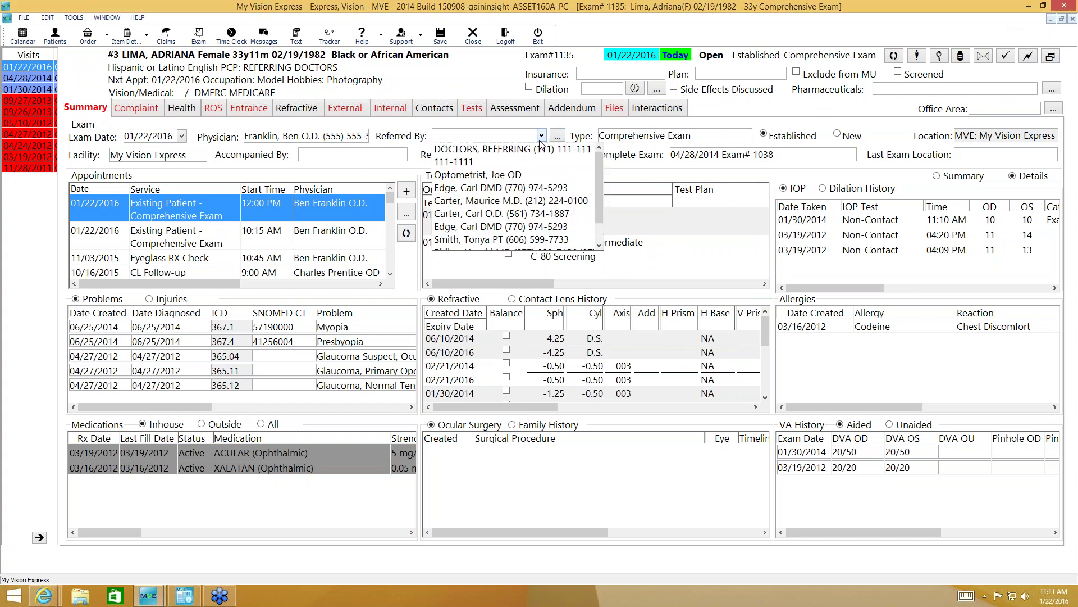
pyautogui.click(415, 149)
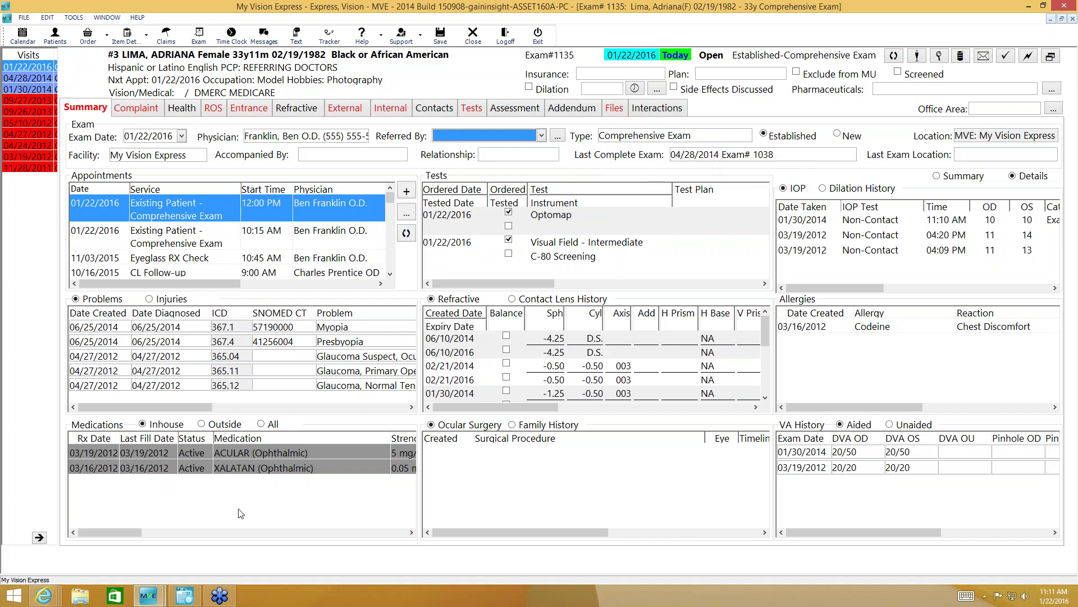
# - View the patient's dilation history on the exam summary and return to the IOP readings
pyautogui.click(39, 444)
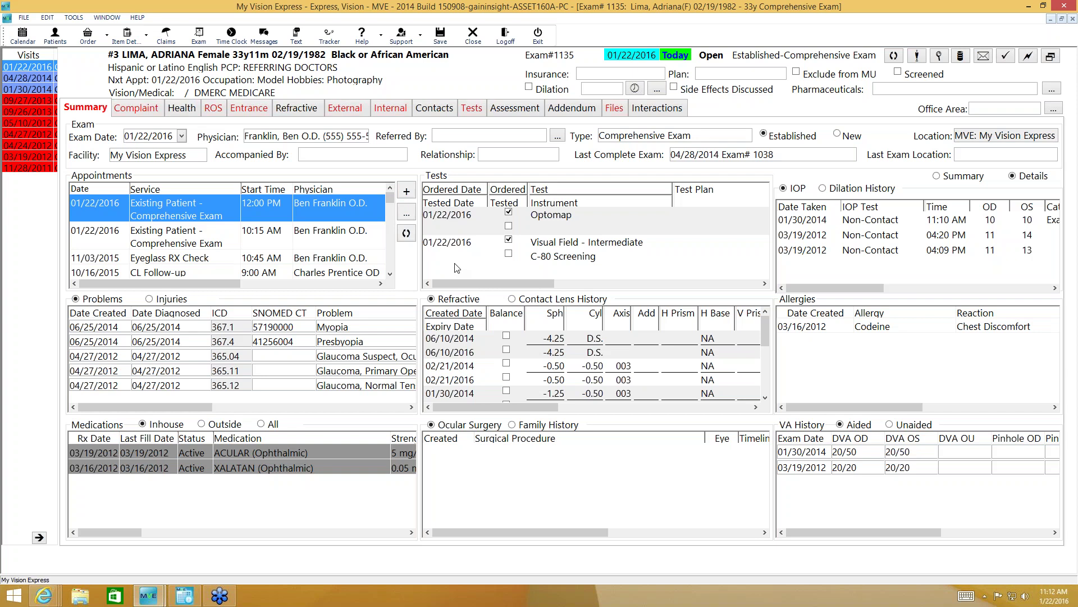
pyautogui.click(827, 191)
pyautogui.click(824, 189)
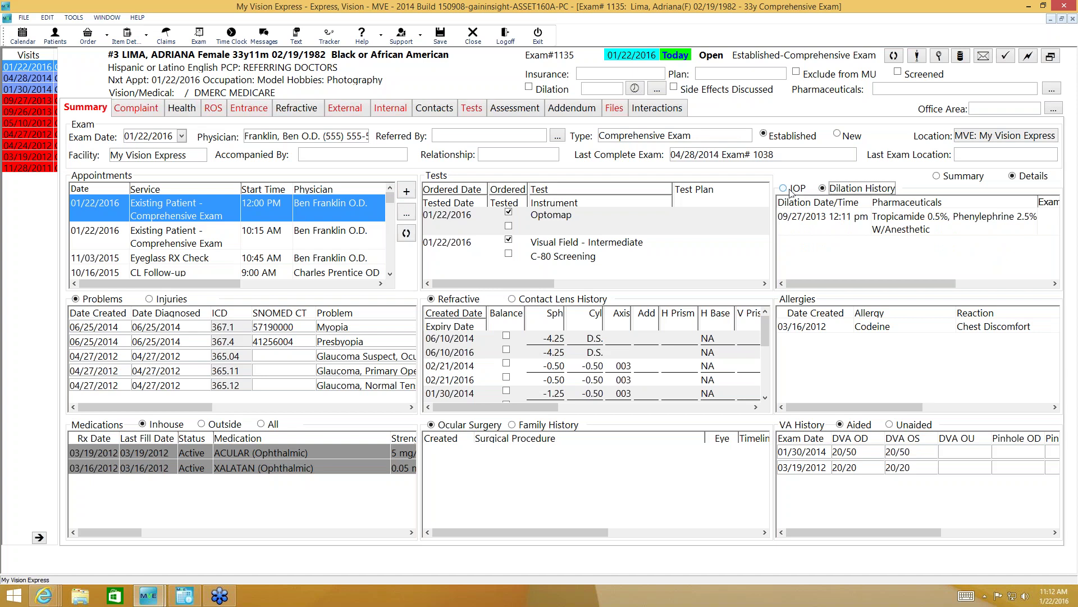
pyautogui.click(823, 191)
pyautogui.click(783, 189)
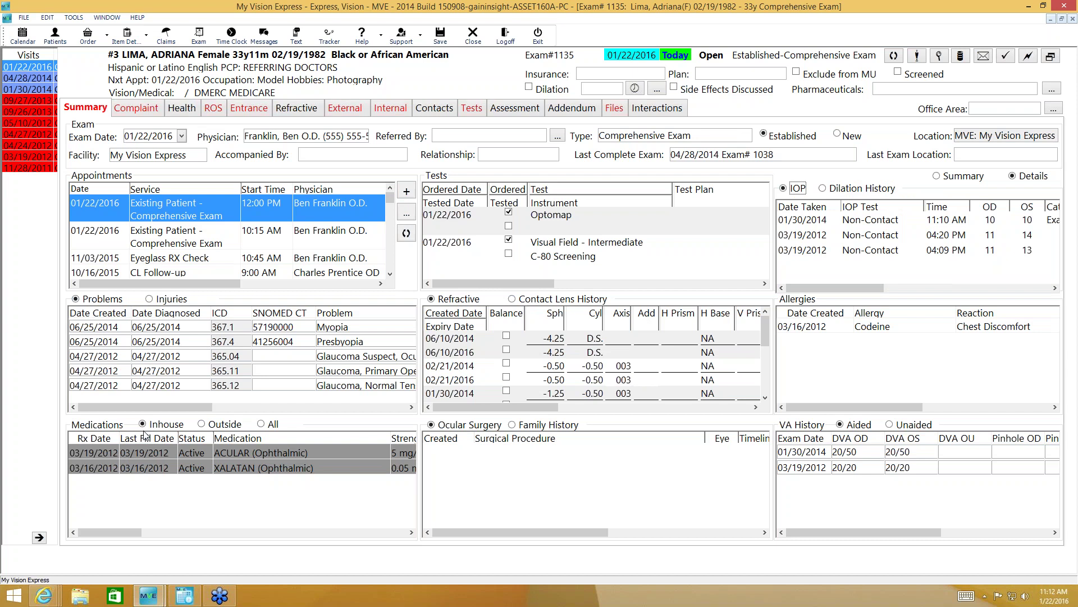
# - Check the outside medications and family history on the summary, returning to the inhouse medications and ocular surgery lists
pyautogui.click(201, 424)
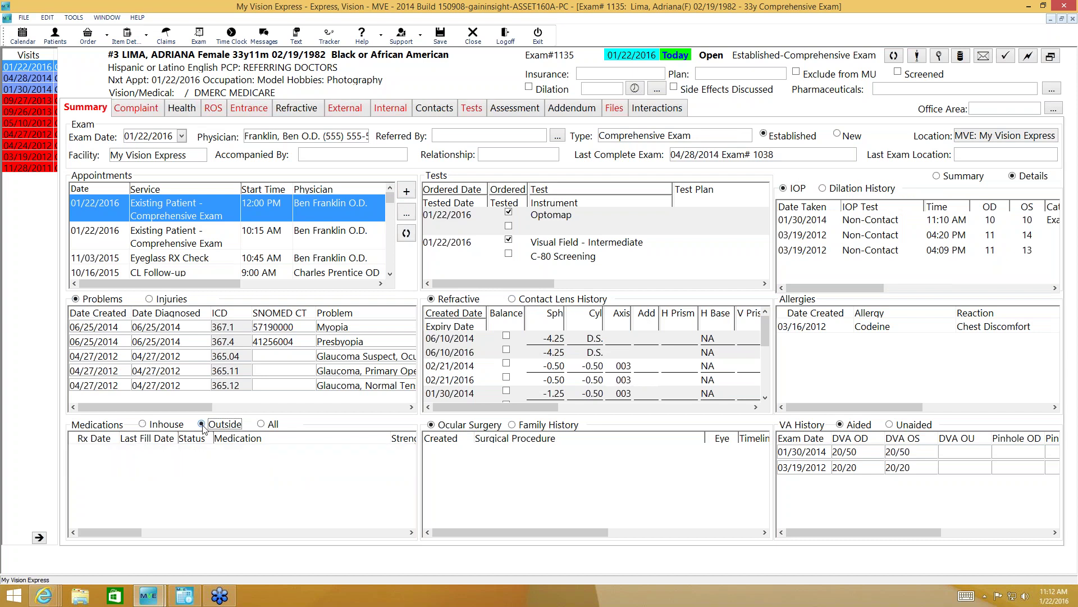
pyautogui.click(142, 426)
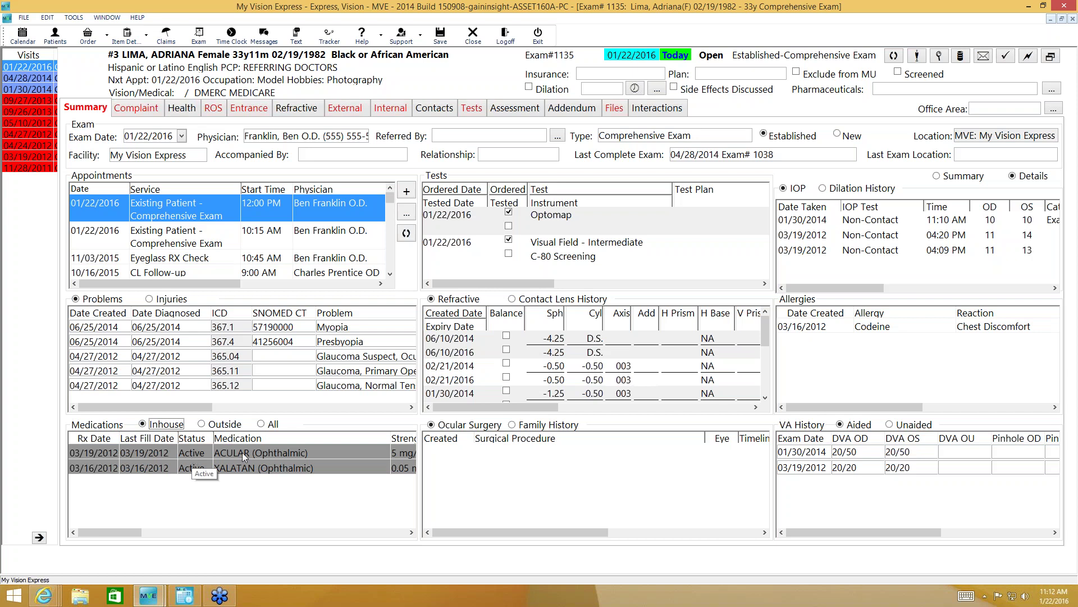
pyautogui.click(520, 426)
pyautogui.click(449, 428)
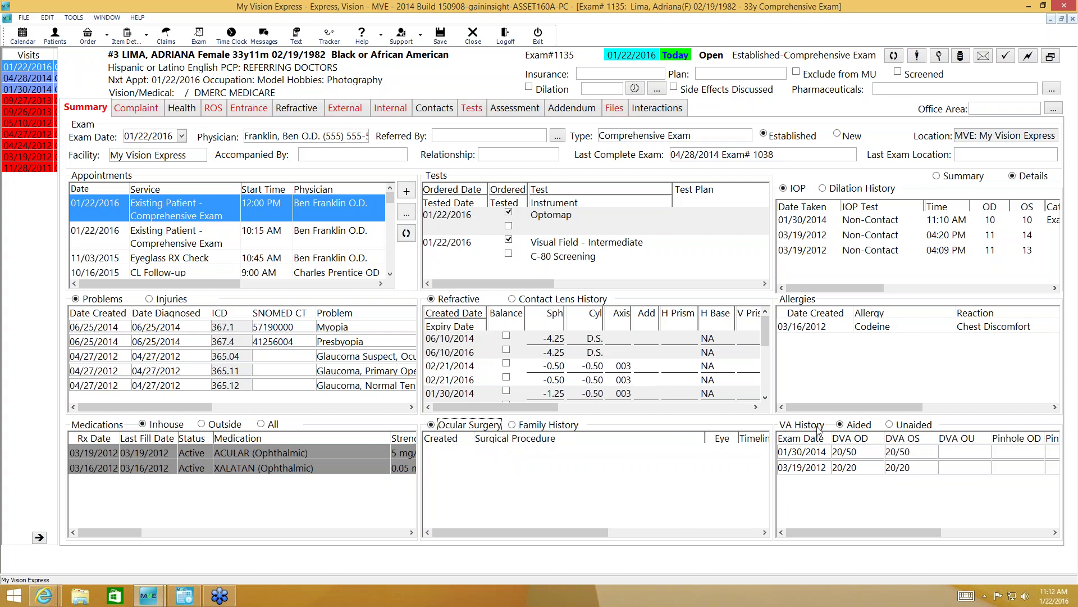
# - Compare the unaided and aided visual acuity history, ending on the aided values
pyautogui.click(894, 427)
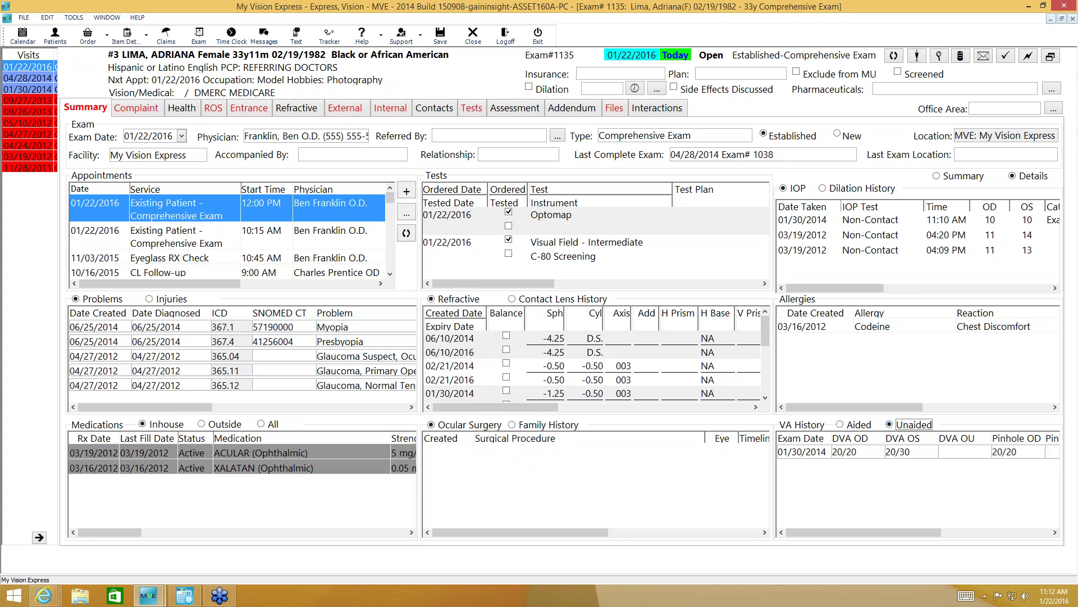
pyautogui.click(841, 426)
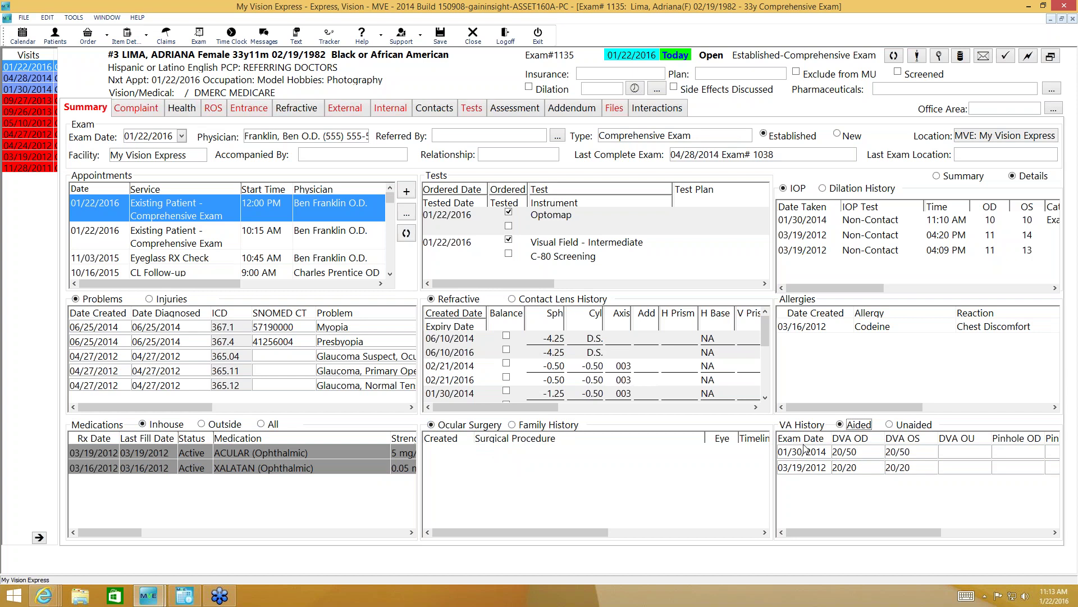
pyautogui.click(890, 425)
pyautogui.click(839, 425)
# - Set the complaint's reason for visit to Complete eye exam and Broken glasses
pyautogui.click(133, 108)
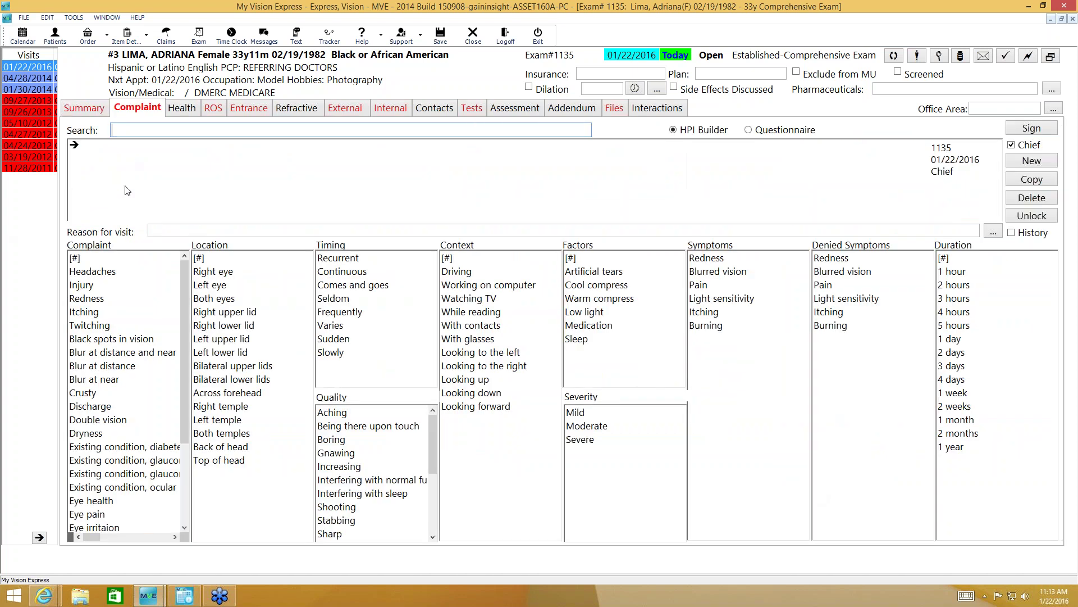
pyautogui.click(168, 231)
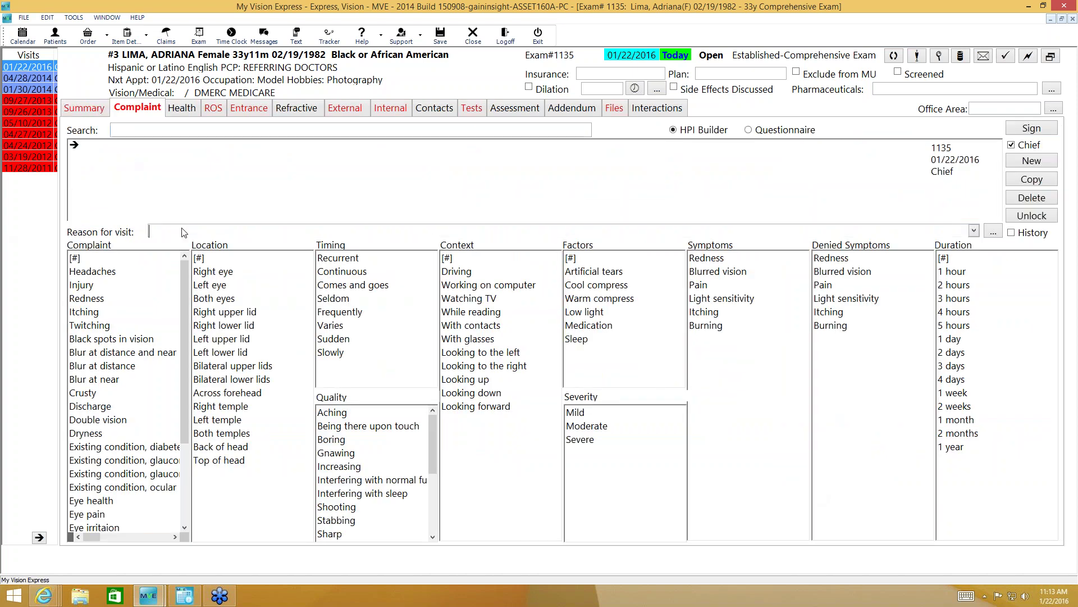
pyautogui.click(974, 231)
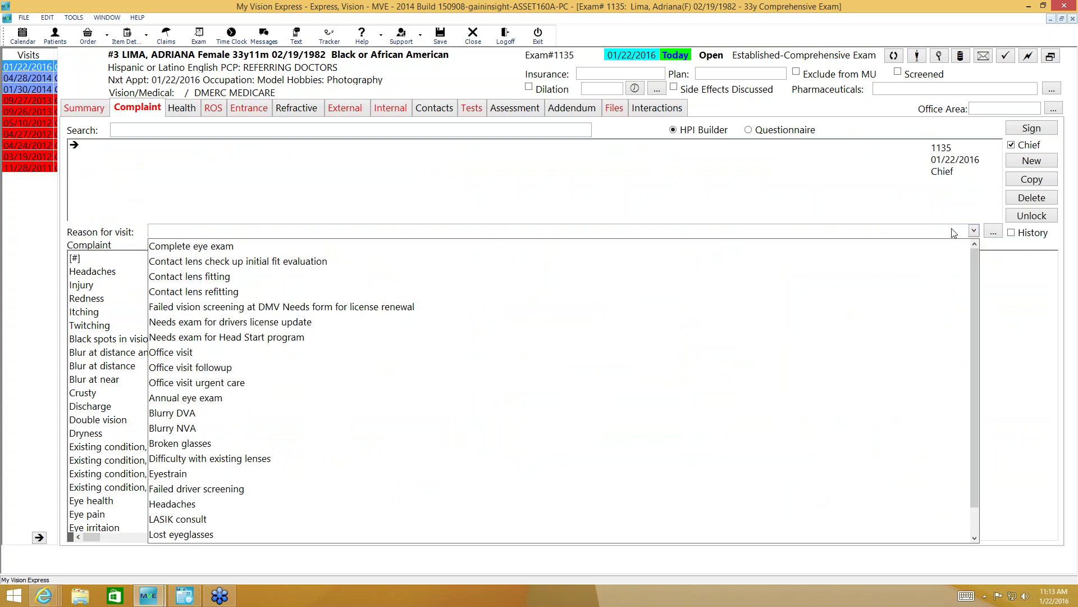
pyautogui.click(998, 232)
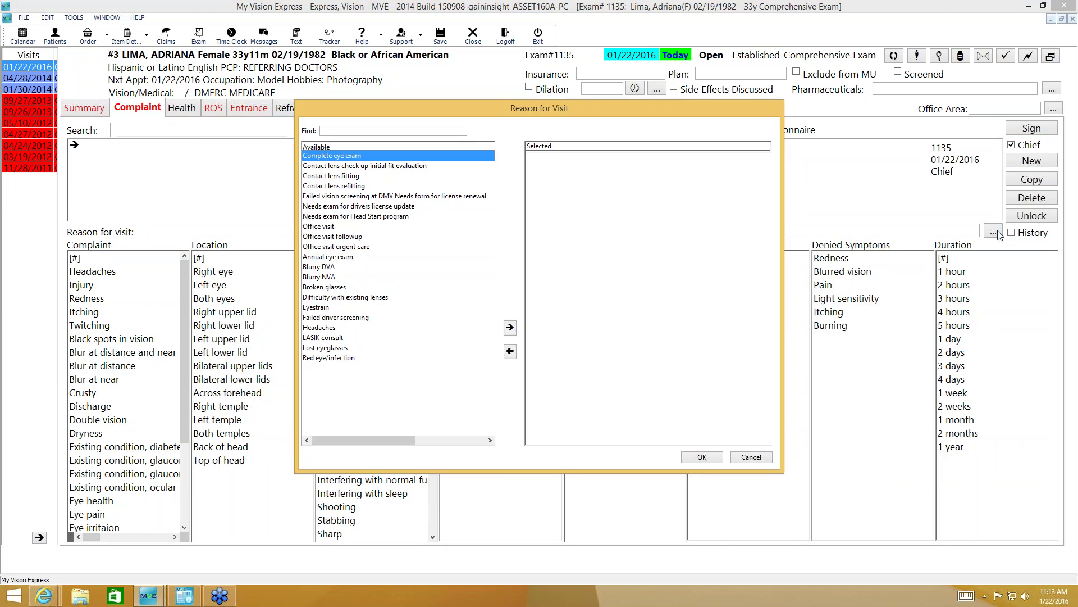
pyautogui.doubleClick(354, 157)
pyautogui.doubleClick(324, 277)
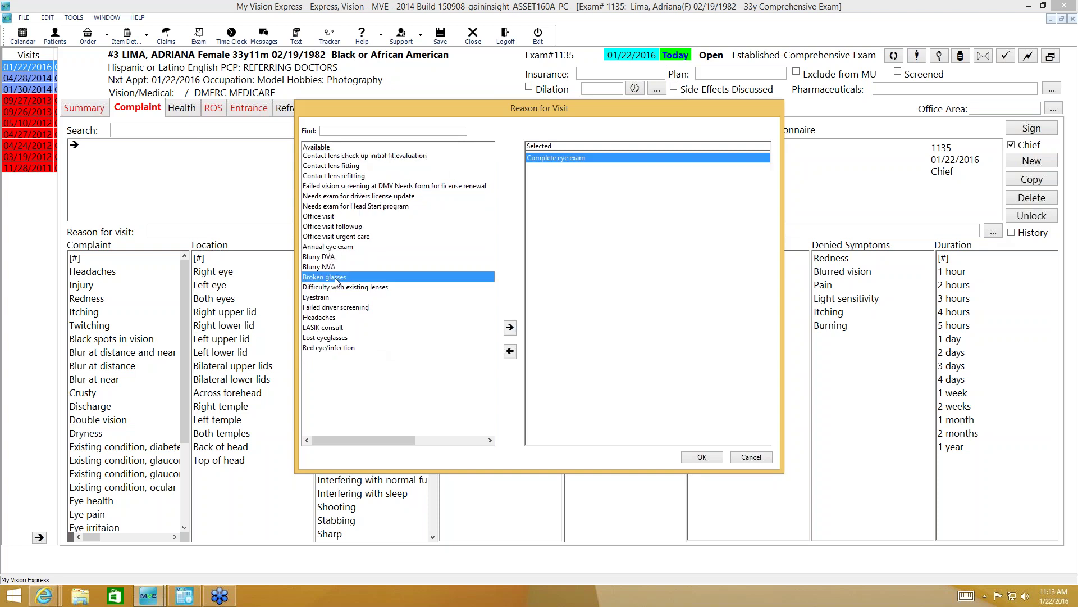
pyautogui.click(702, 457)
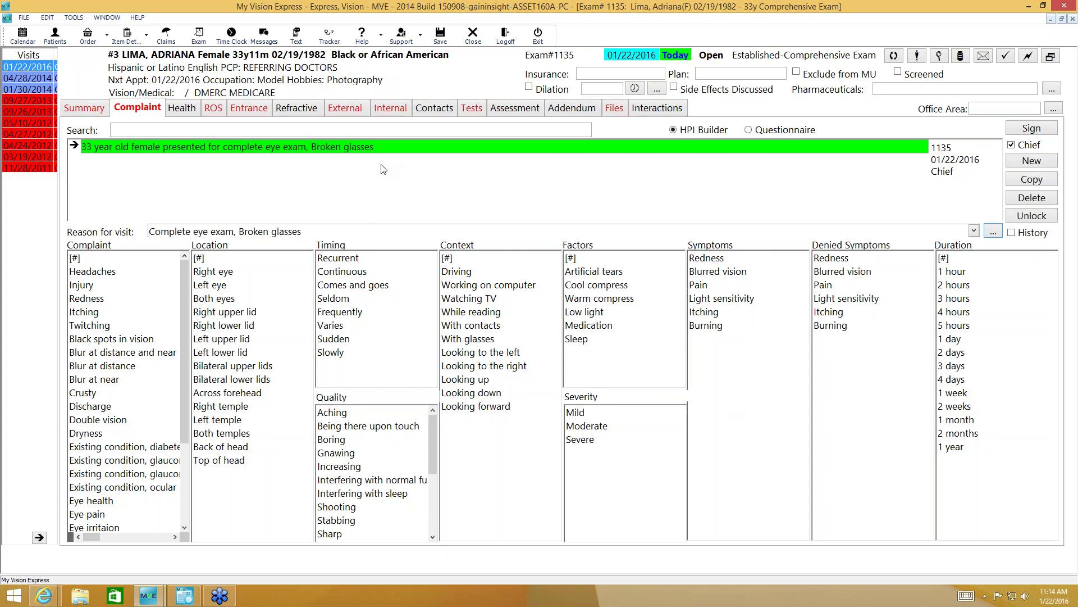
# - Add a new complaint of redness and itching, located in both eyes, with the timing Frequently
pyautogui.click(1040, 164)
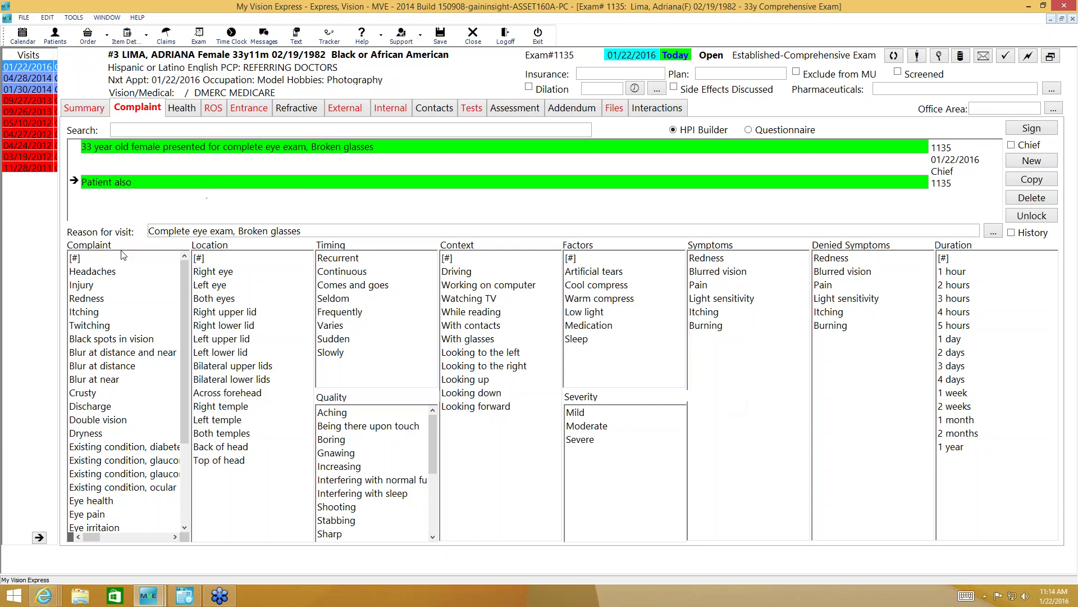
pyautogui.click(87, 313)
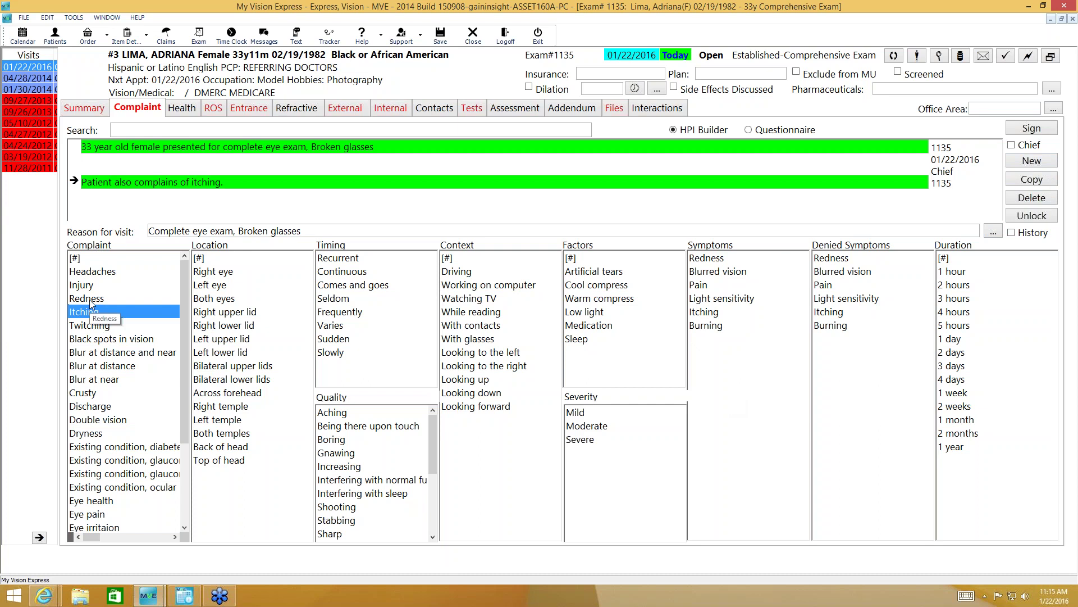
pyautogui.click(89, 298)
pyautogui.click(213, 301)
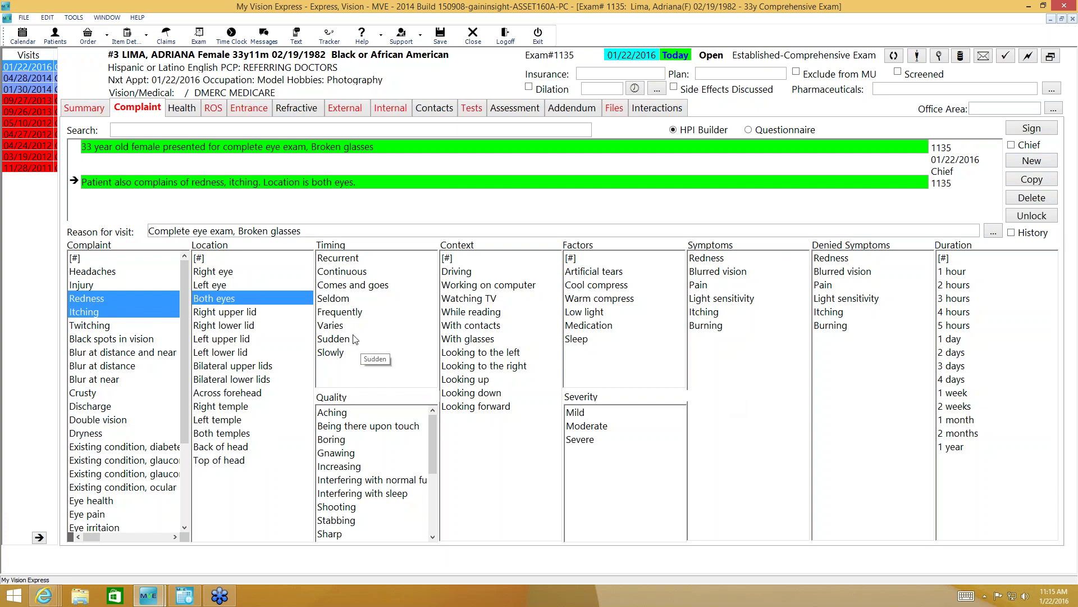
pyautogui.click(346, 312)
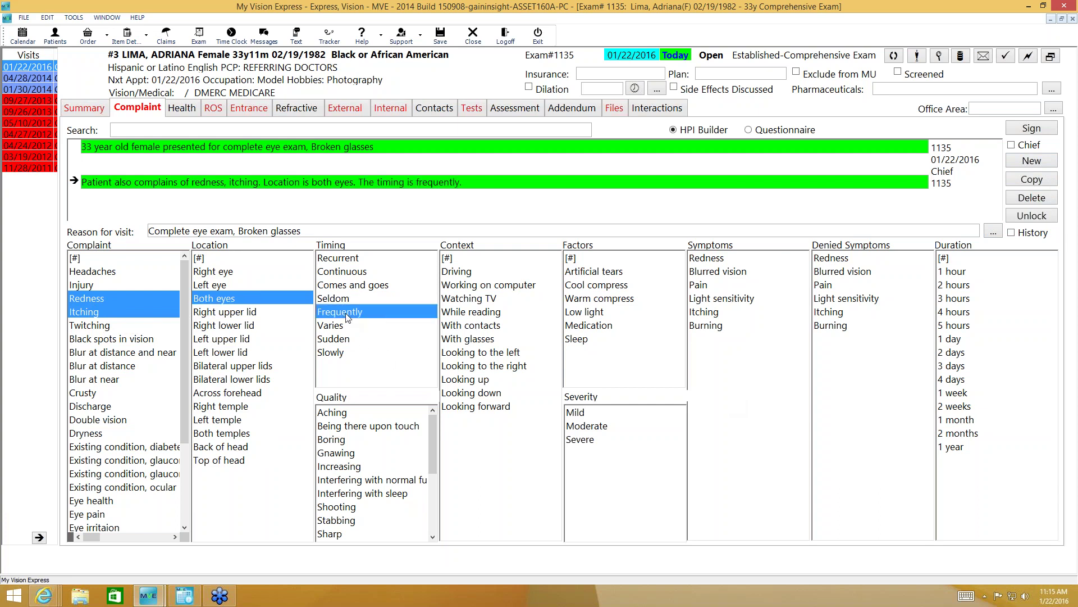
pyautogui.click(477, 327)
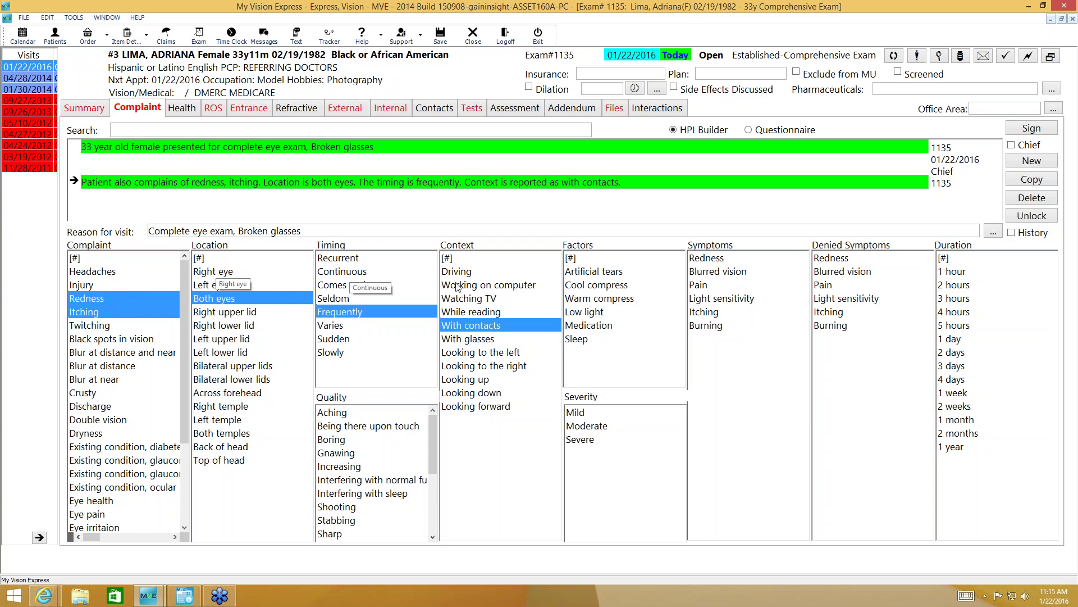
pyautogui.click(574, 260)
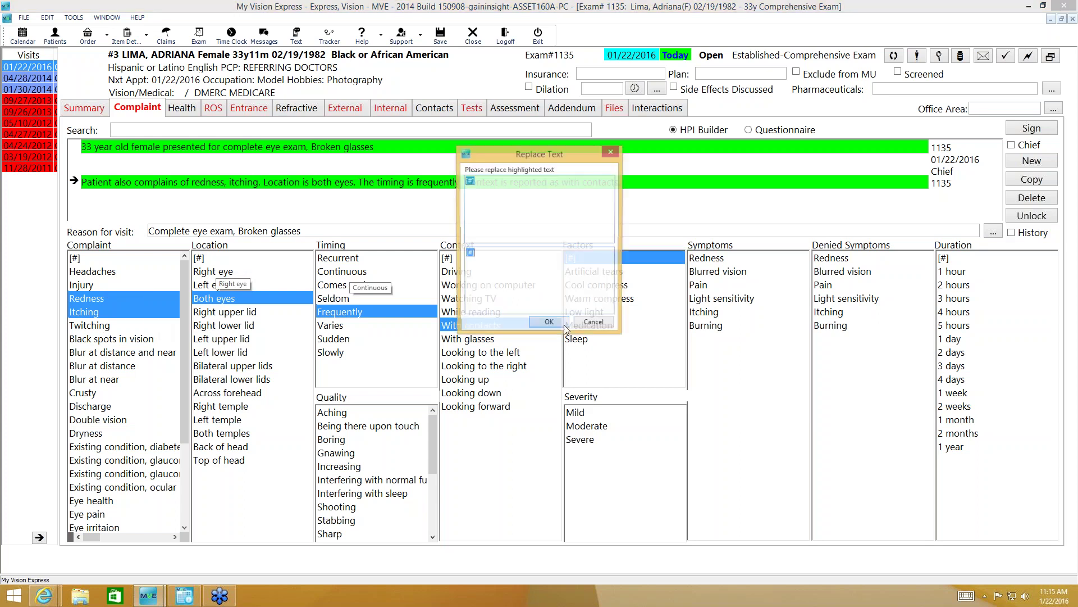
pyautogui.click(594, 325)
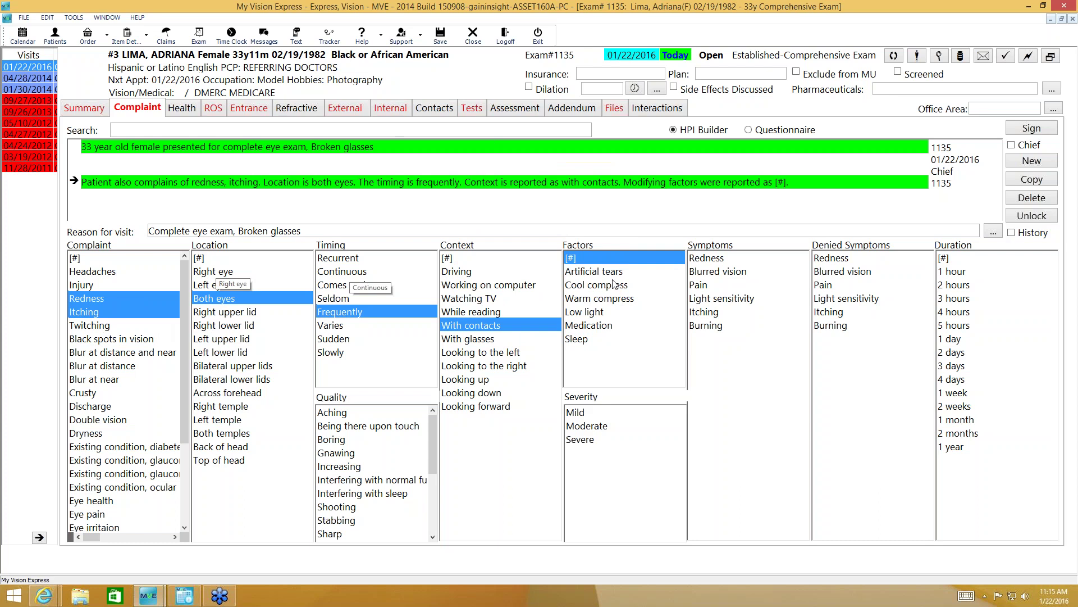
pyautogui.click(573, 260)
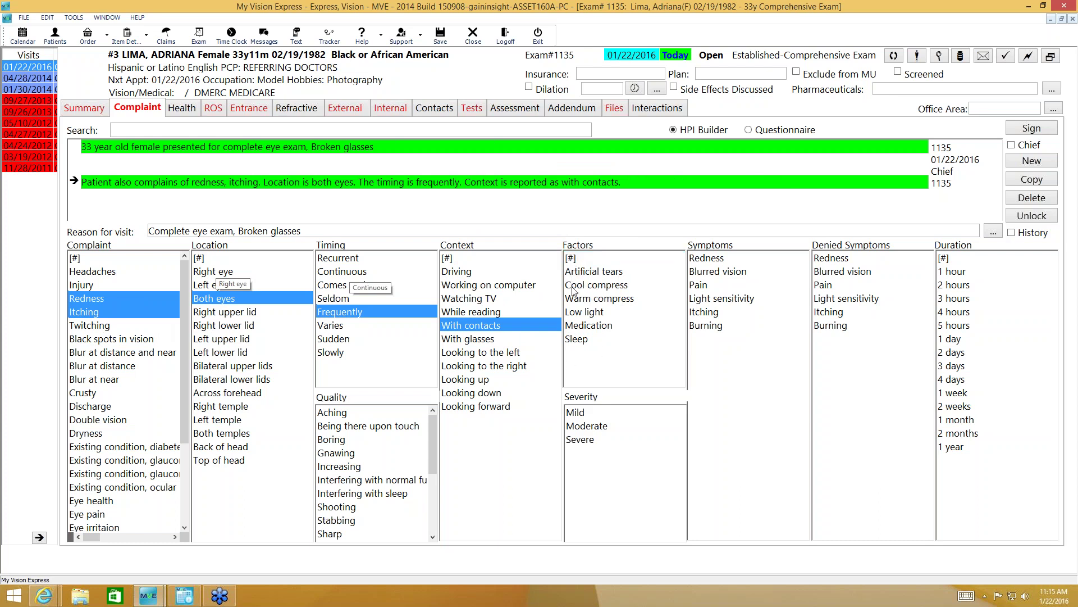
pyautogui.click(501, 327)
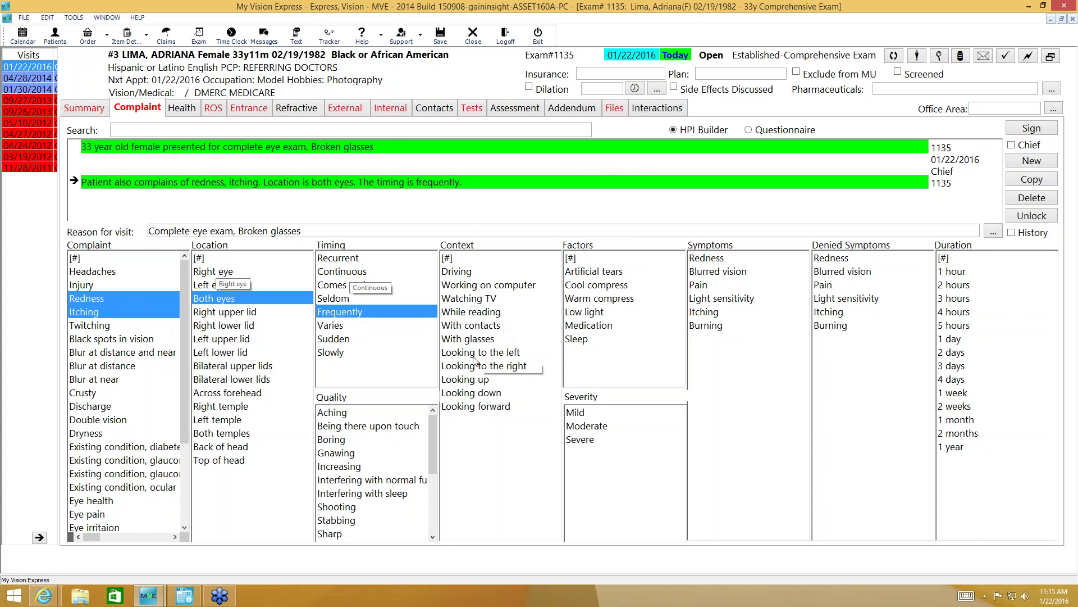
# - Give the redness and itching complaint the custom context "when outdoors"
pyautogui.click(453, 261)
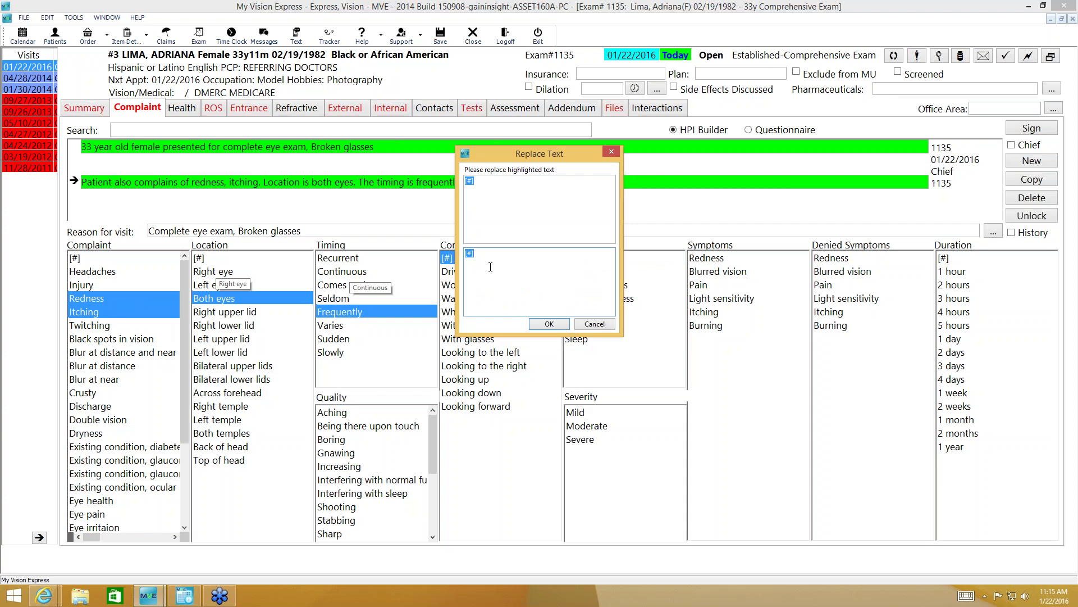
pyautogui.write('when outdoors')
pyautogui.click(547, 326)
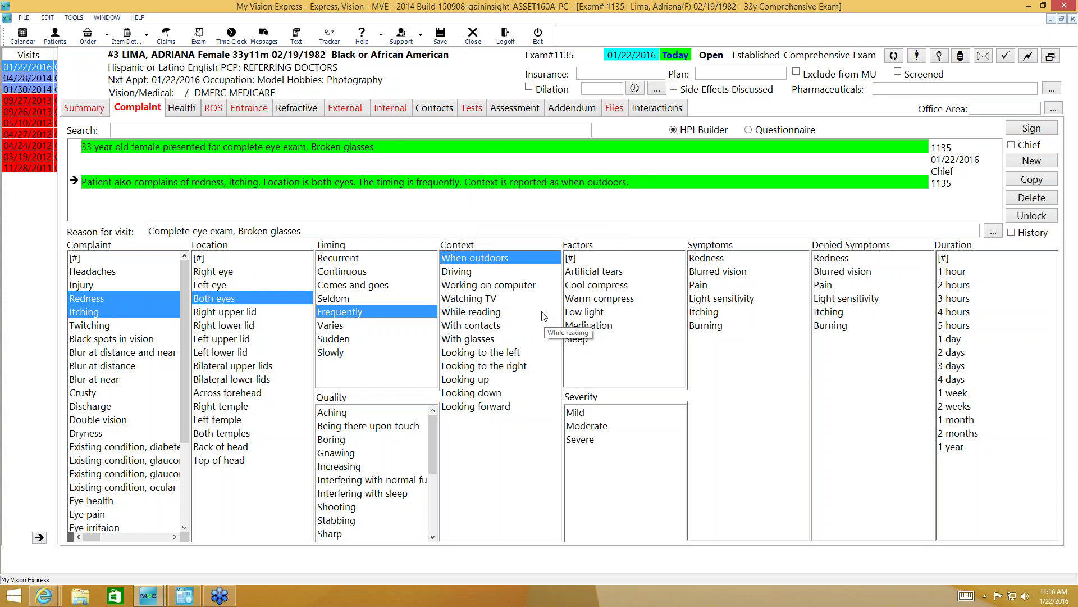
# - Show the complaint history and copy the 01/30/2014 complaint about twitching of the right upper lid into the current exam
pyautogui.click(1014, 236)
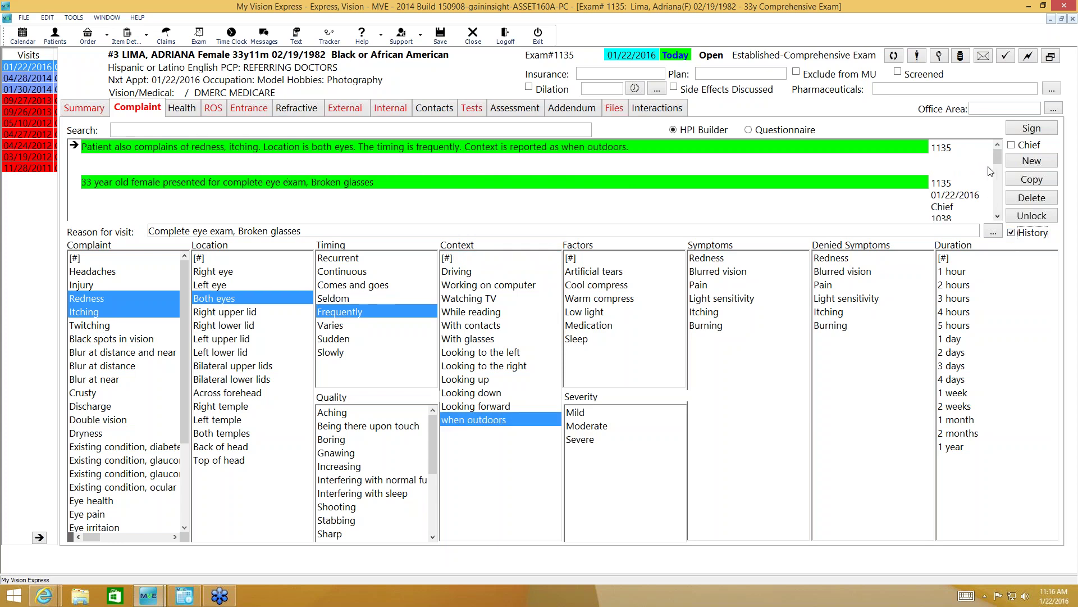
pyautogui.moveTo(1000, 158); pyautogui.dragTo(1001, 214)
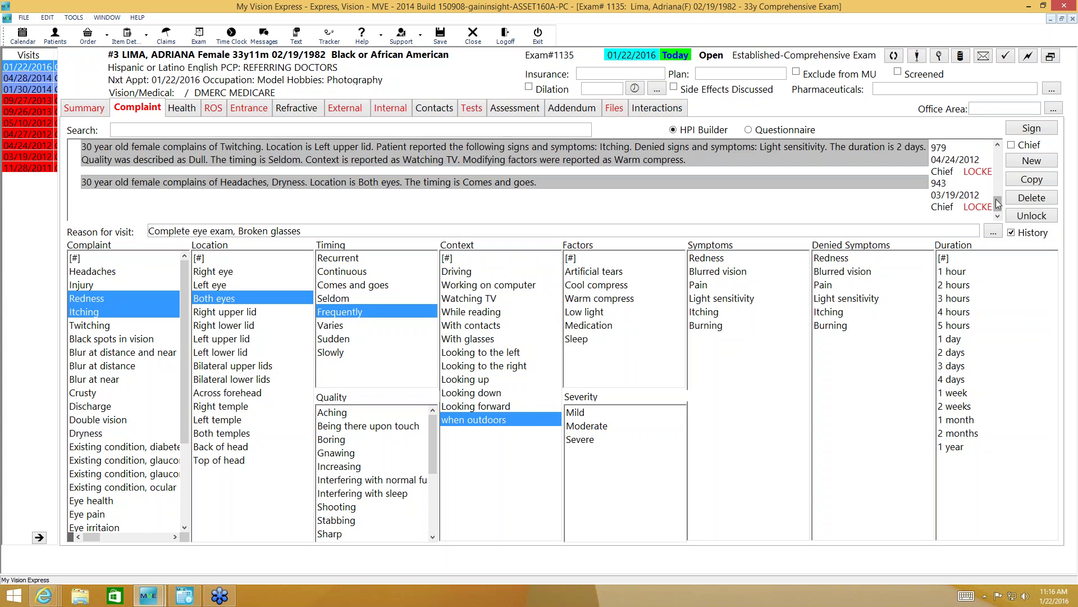
pyautogui.moveTo(999, 204); pyautogui.dragTo(999, 177)
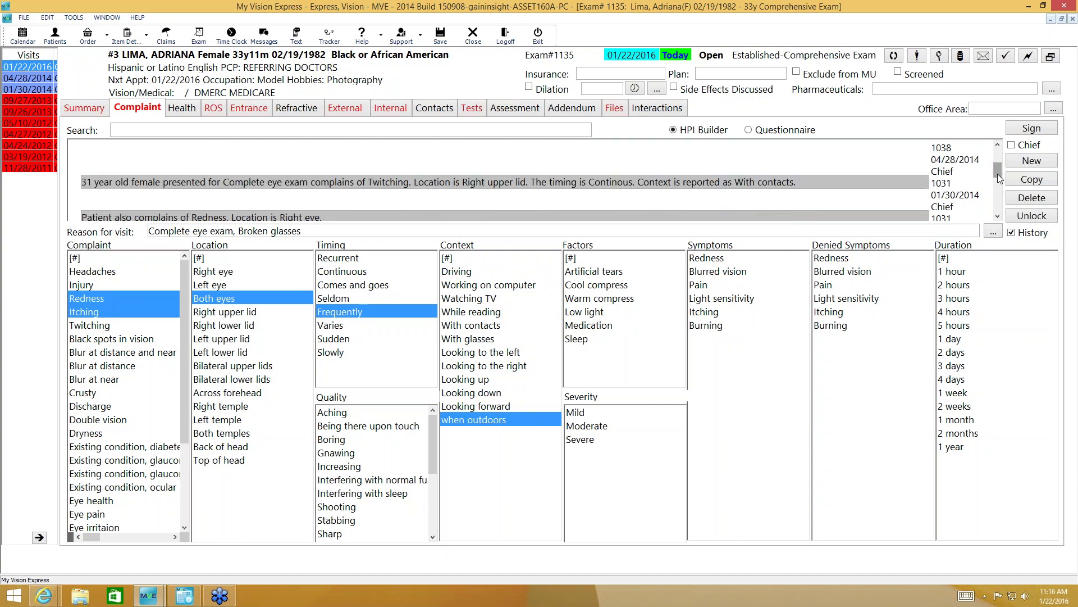
pyautogui.click(109, 183)
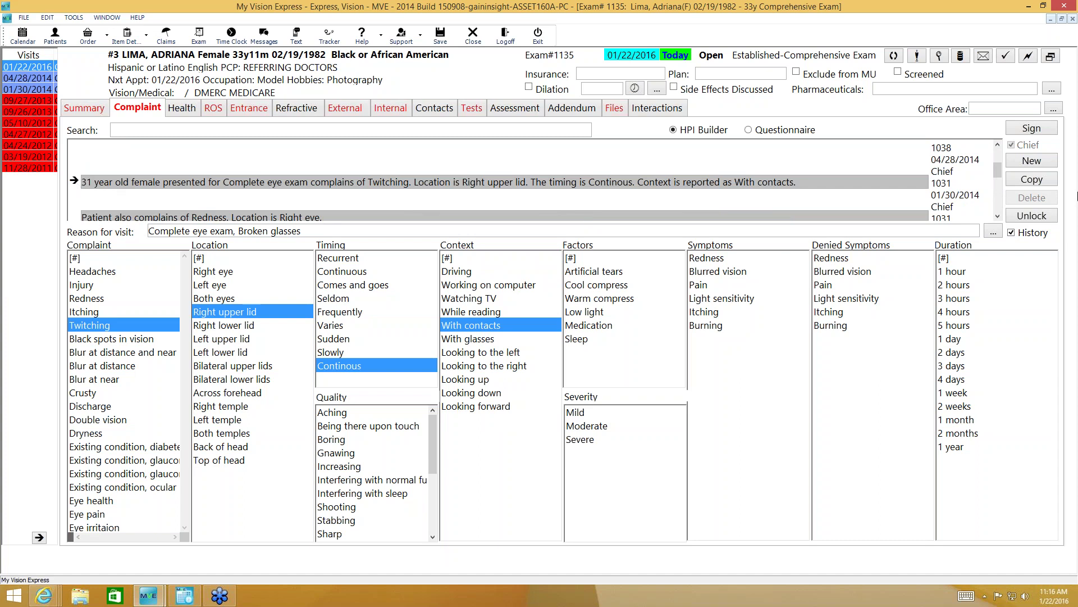
pyautogui.click(1049, 182)
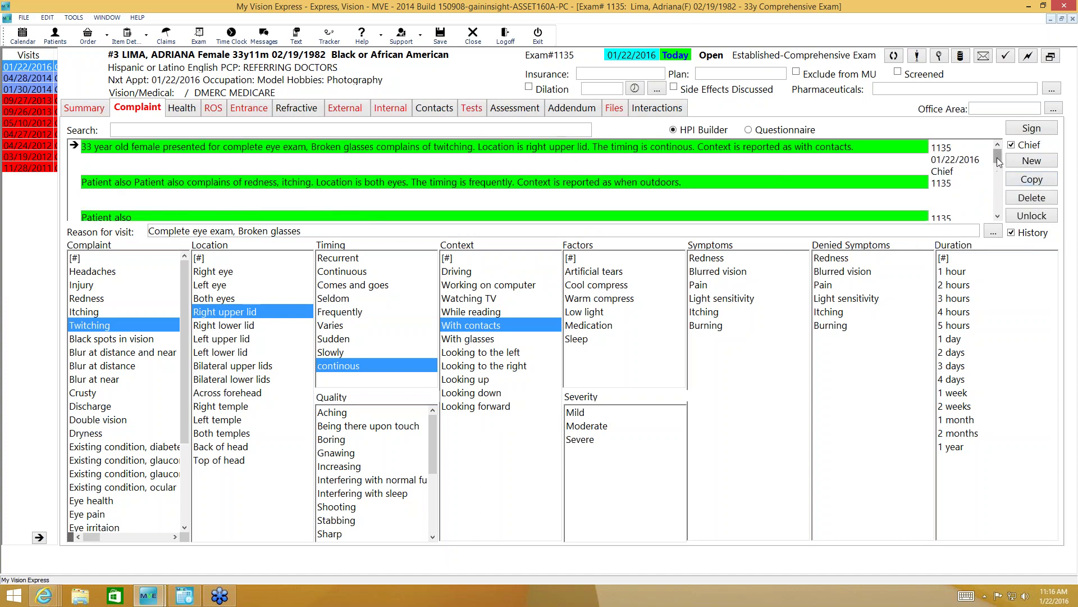
pyautogui.moveTo(997, 159)
pyautogui.mouseDown()
pyautogui.moveTo(994, 190)
pyautogui.moveTo(996, 152)
pyautogui.mouseUp()
# - Switch complaint documentation to the questionnaire and add the Computer question category
pyautogui.click(725, 130)
pyautogui.click(750, 130)
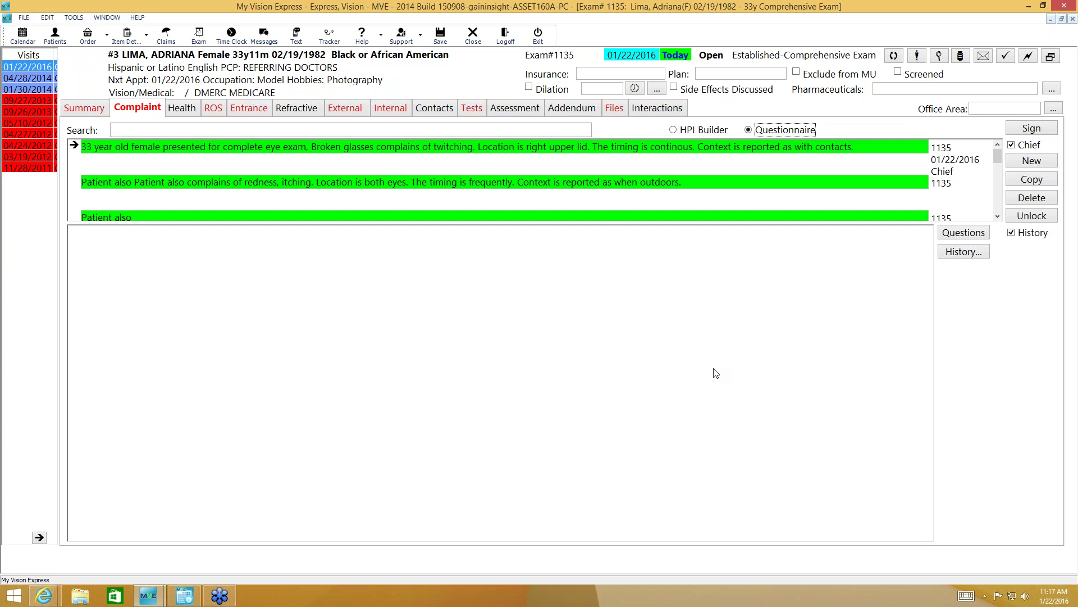
pyautogui.click(957, 235)
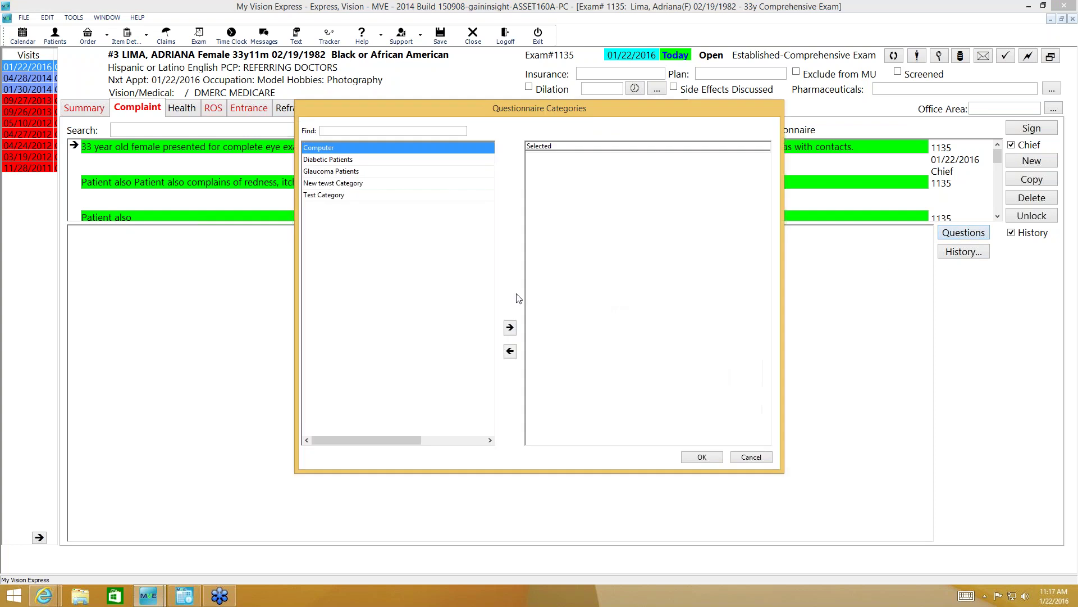
pyautogui.click(386, 161)
pyautogui.click(377, 173)
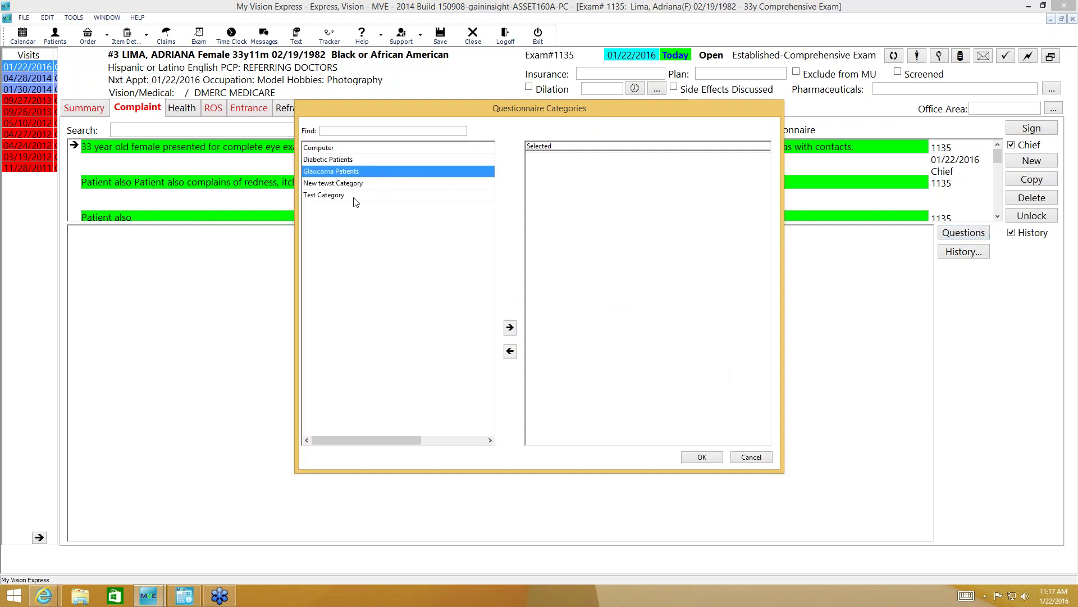
pyautogui.click(353, 149)
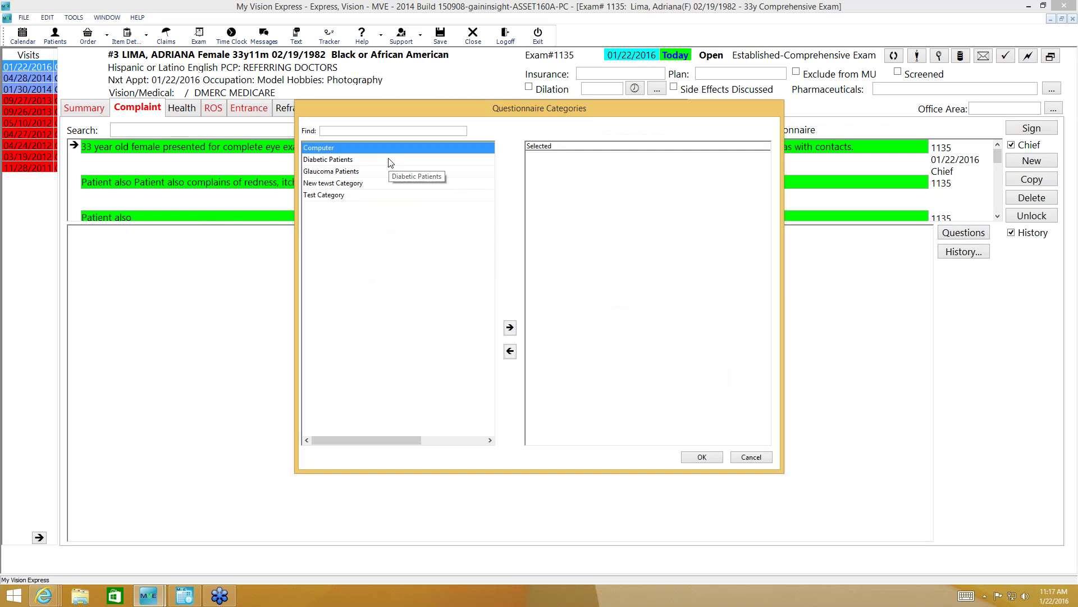
pyautogui.click(513, 328)
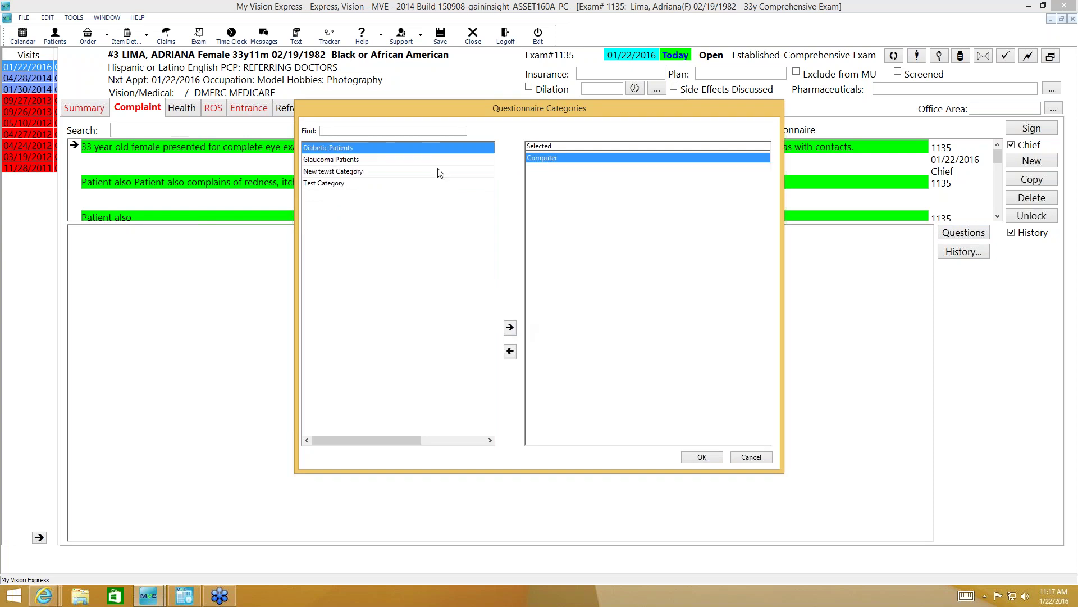
pyautogui.click(701, 457)
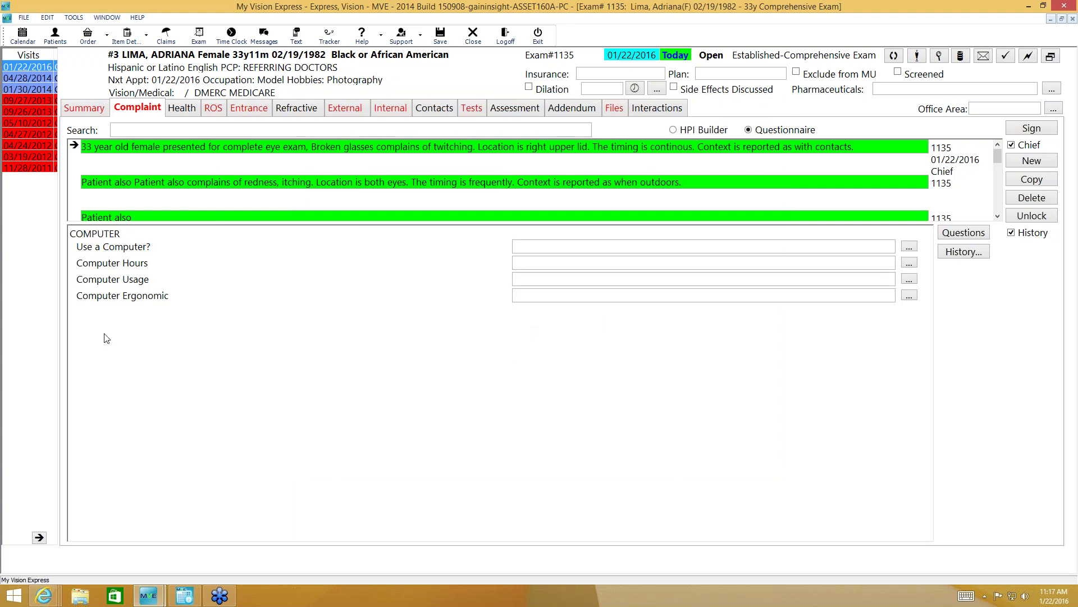
# - Answer the computer questions with Yes for use, 4-6 hours, Moderate usage, and "free type" for ergonomics
pyautogui.click(538, 250)
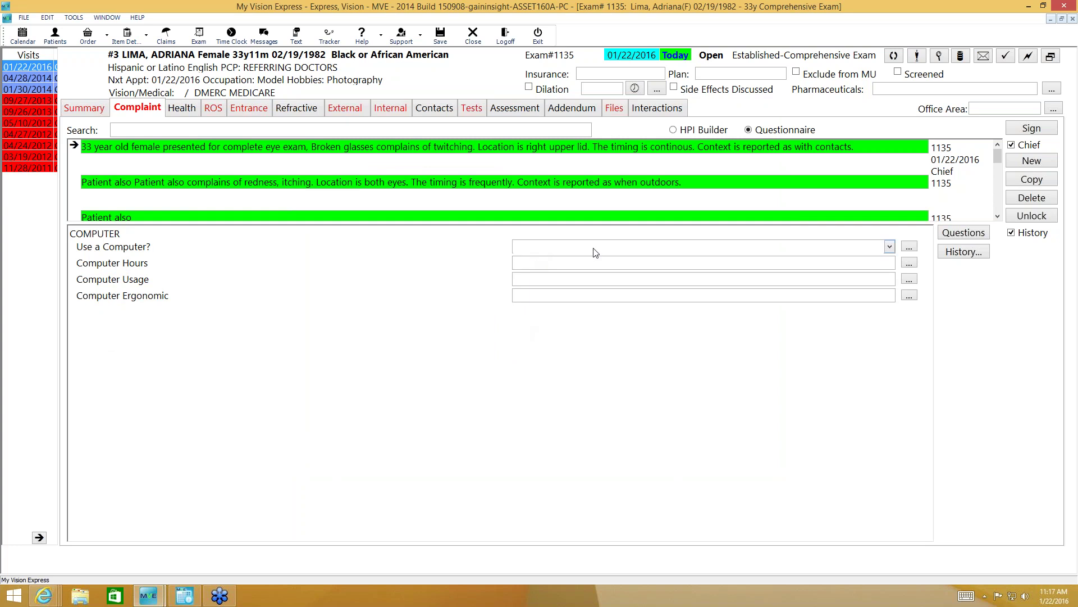
pyautogui.click(890, 247)
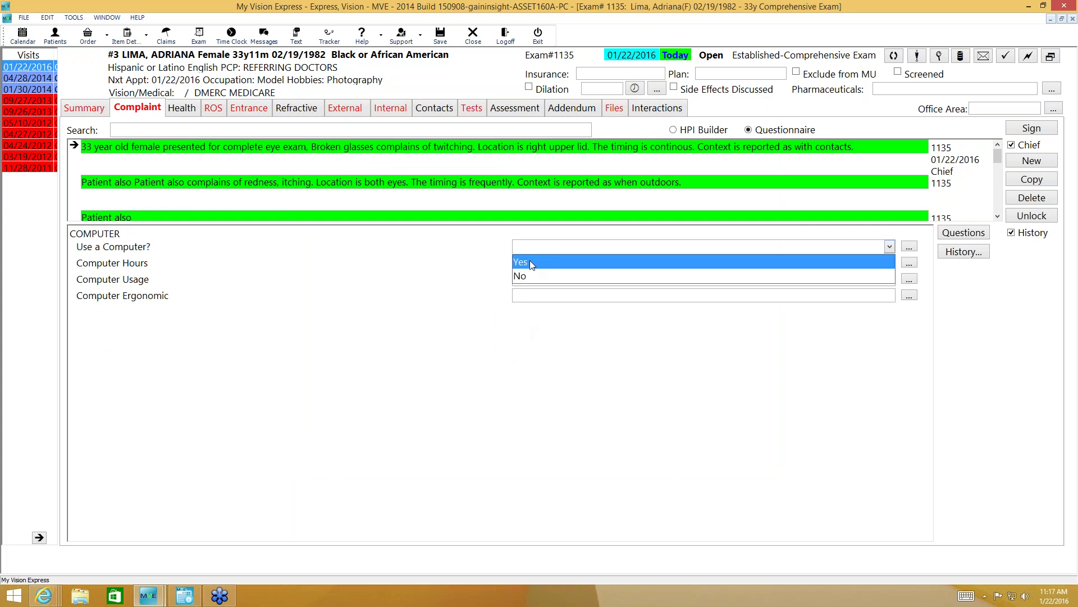
pyautogui.click(542, 264)
pyautogui.click(889, 263)
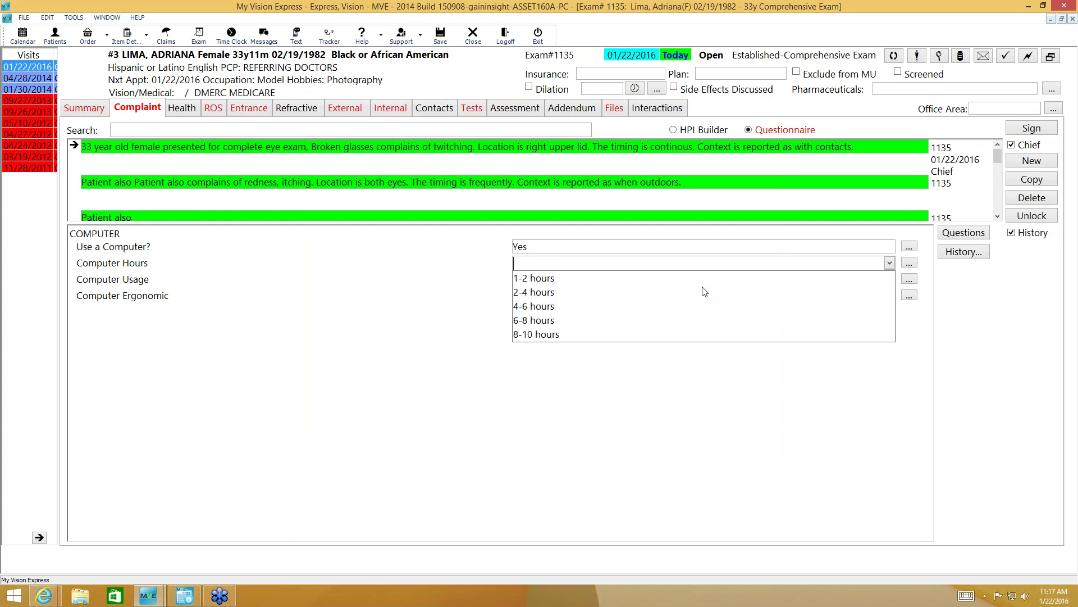
pyautogui.click(513, 306)
pyautogui.click(536, 281)
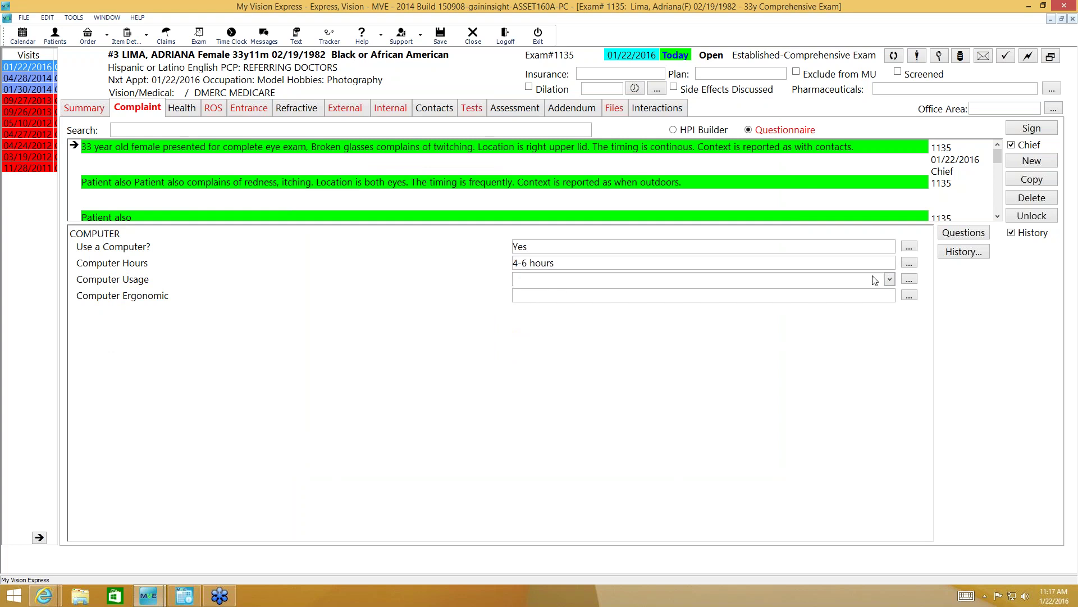
pyautogui.click(889, 280)
pyautogui.click(545, 322)
pyautogui.write('free ')
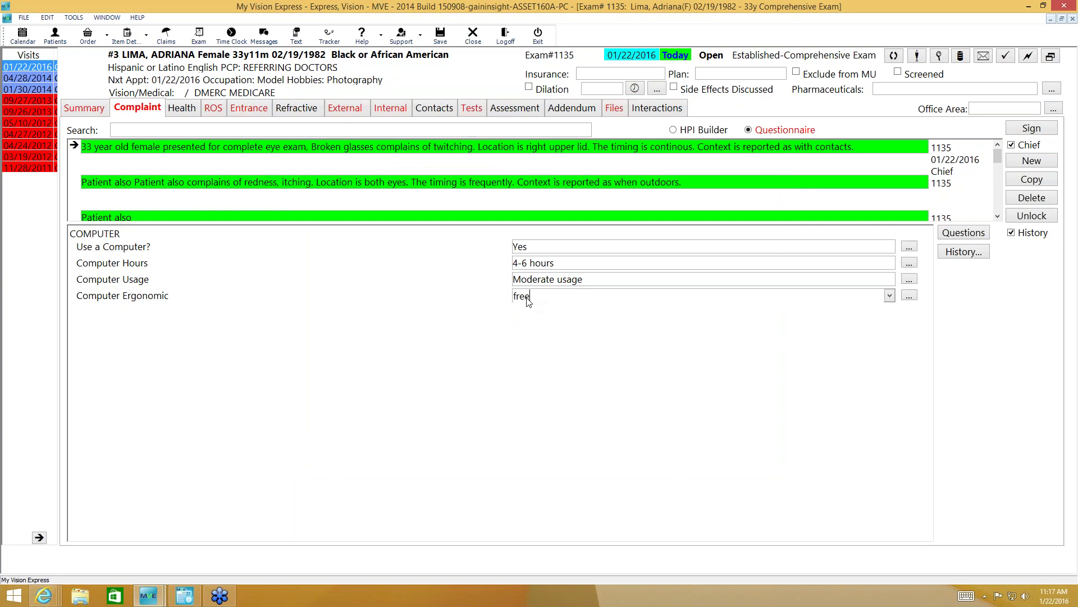
pyautogui.write('type')
# - Add the Glaucoma Patients category to the complaint questionnaire
pyautogui.click(962, 233)
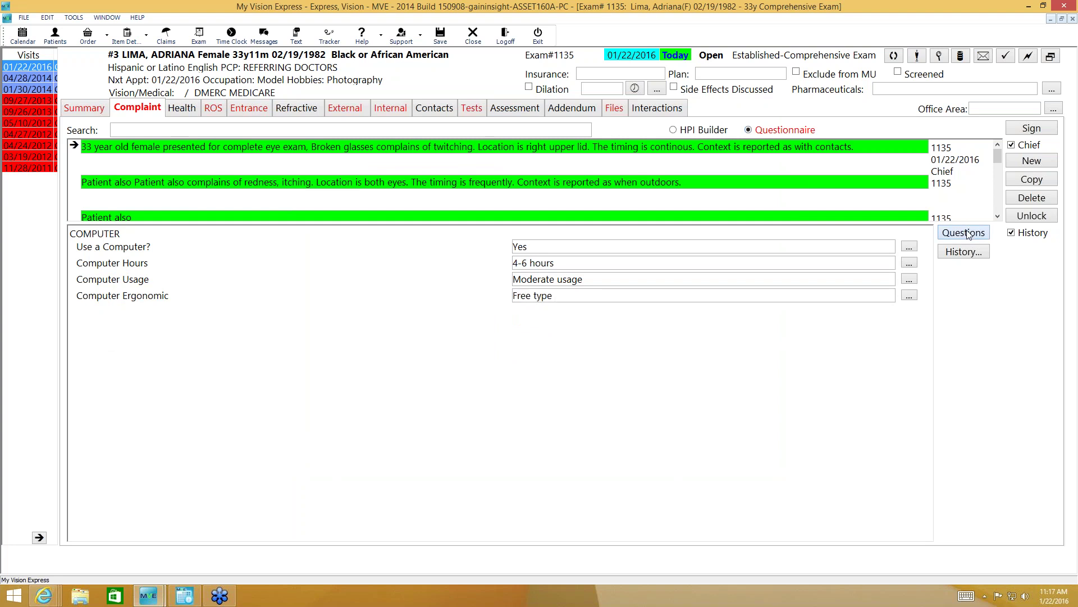
pyautogui.click(323, 162)
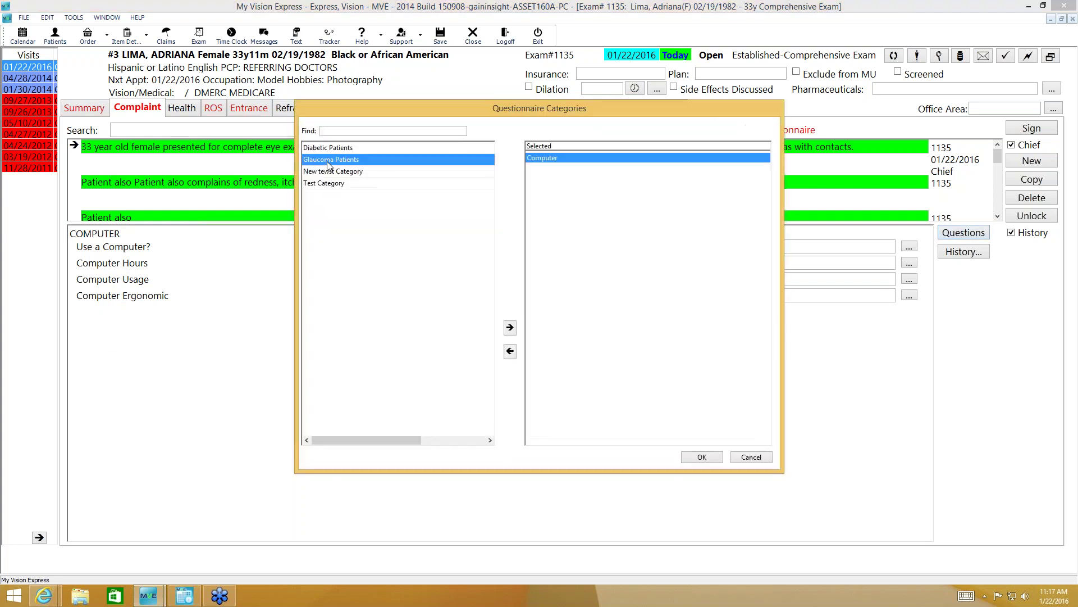
pyautogui.click(511, 329)
pyautogui.click(701, 456)
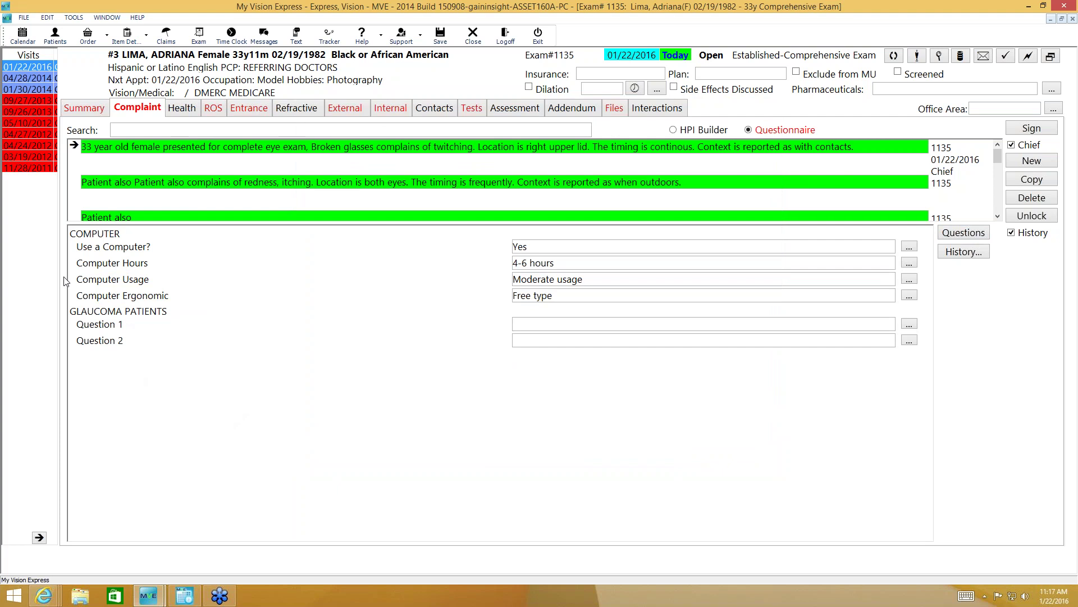
# - Open the exam setup for questionnaire questions
pyautogui.click(24, 17)
pyautogui.moveTo(33, 147)
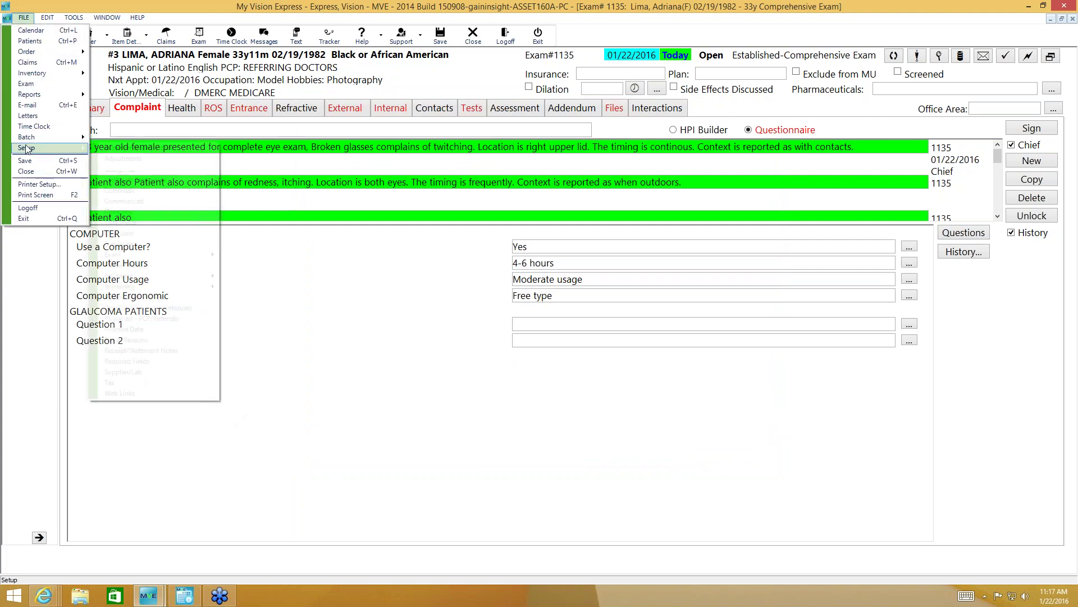
pyautogui.moveTo(199, 255)
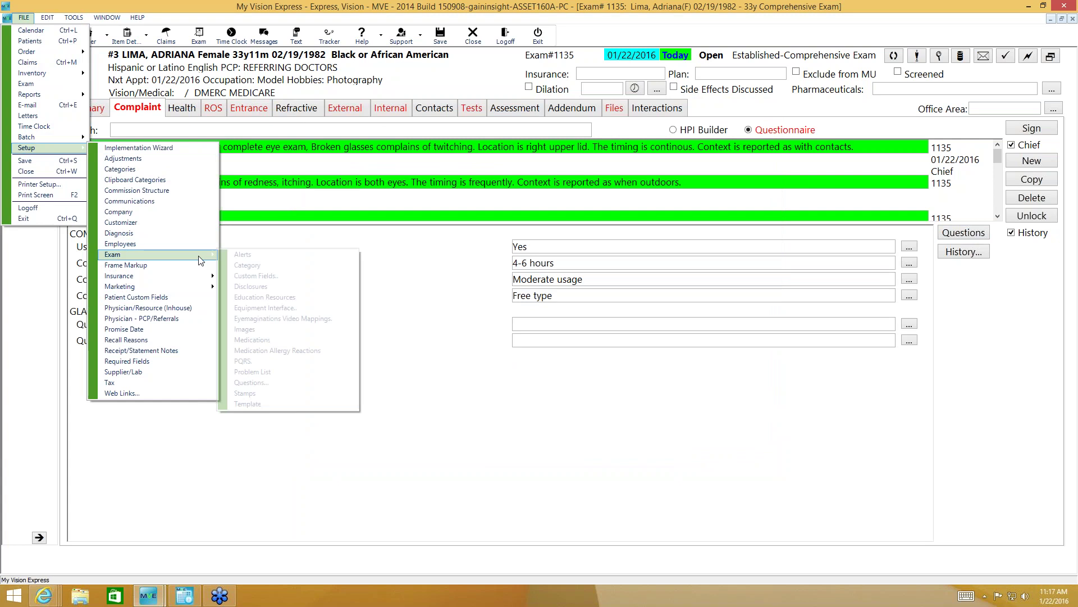
pyautogui.click(260, 383)
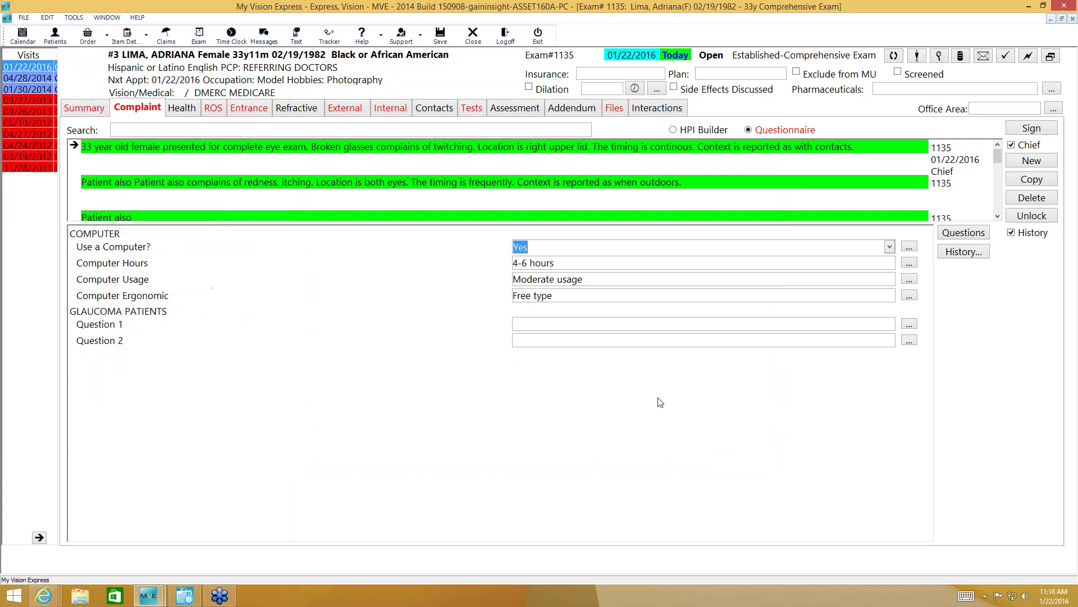
# - Return to the HPI Builder view and sign the complaint
pyautogui.click(677, 133)
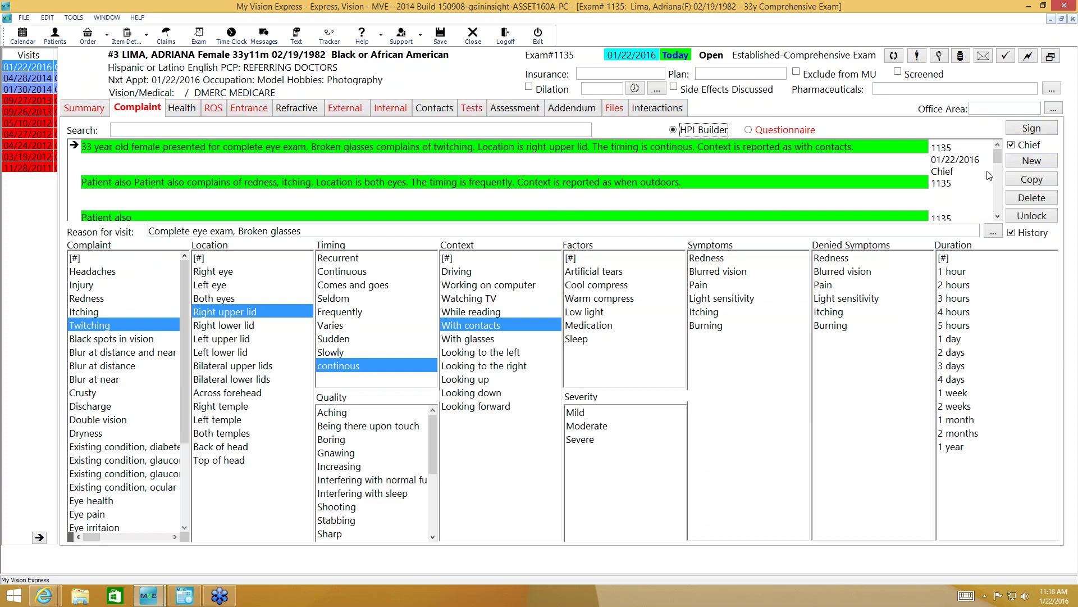
pyautogui.click(1025, 130)
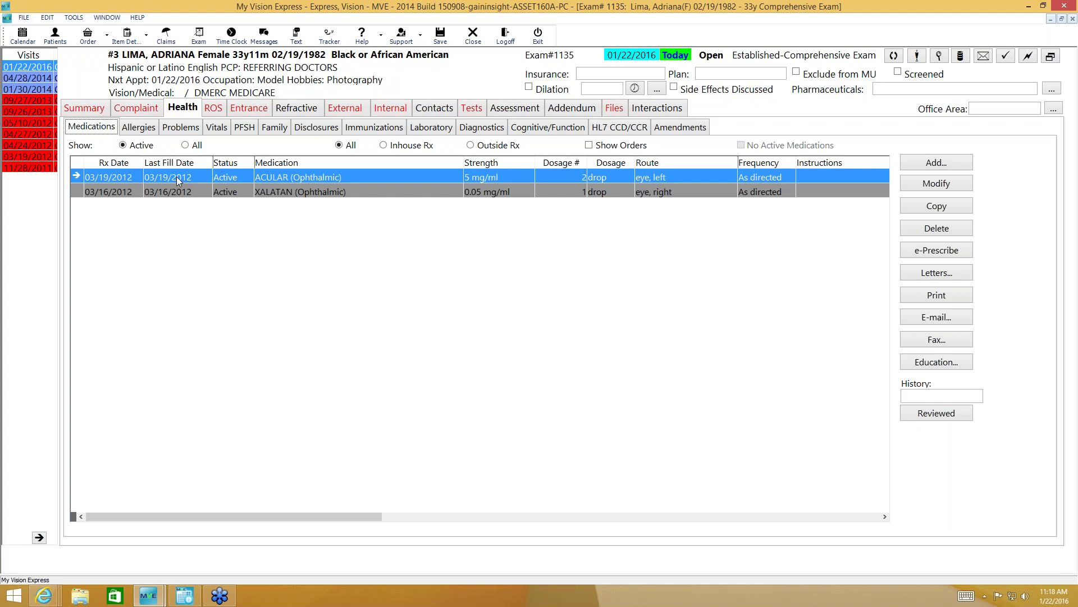
# - Open the patient's record to compare its health, files and interactions pages with the exam, and close it
pyautogui.click(917, 58)
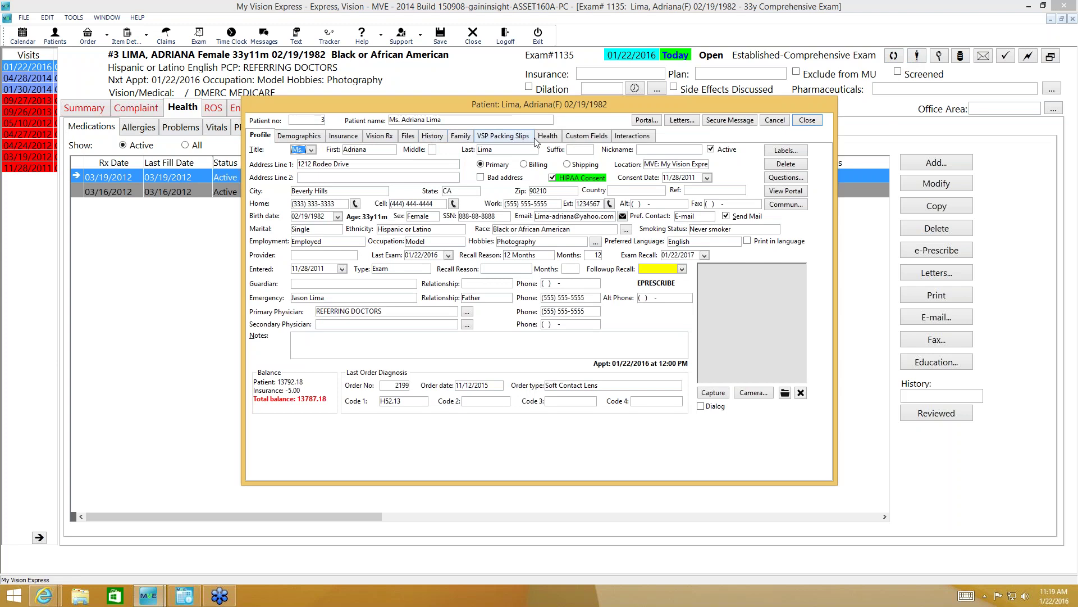
pyautogui.click(548, 136)
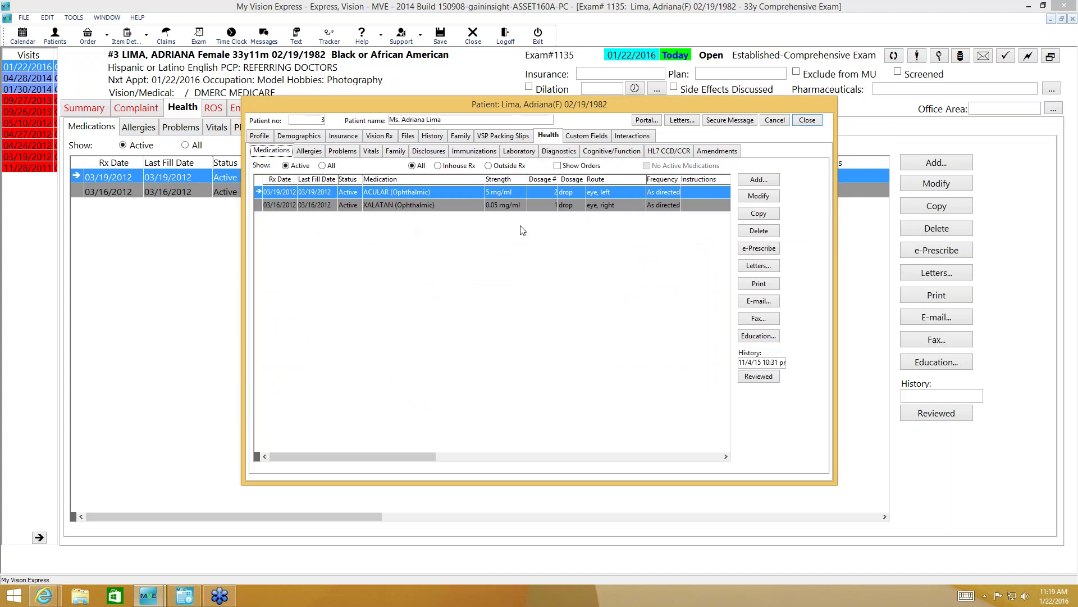
pyautogui.moveTo(724, 103); pyautogui.dragTo(788, 180)
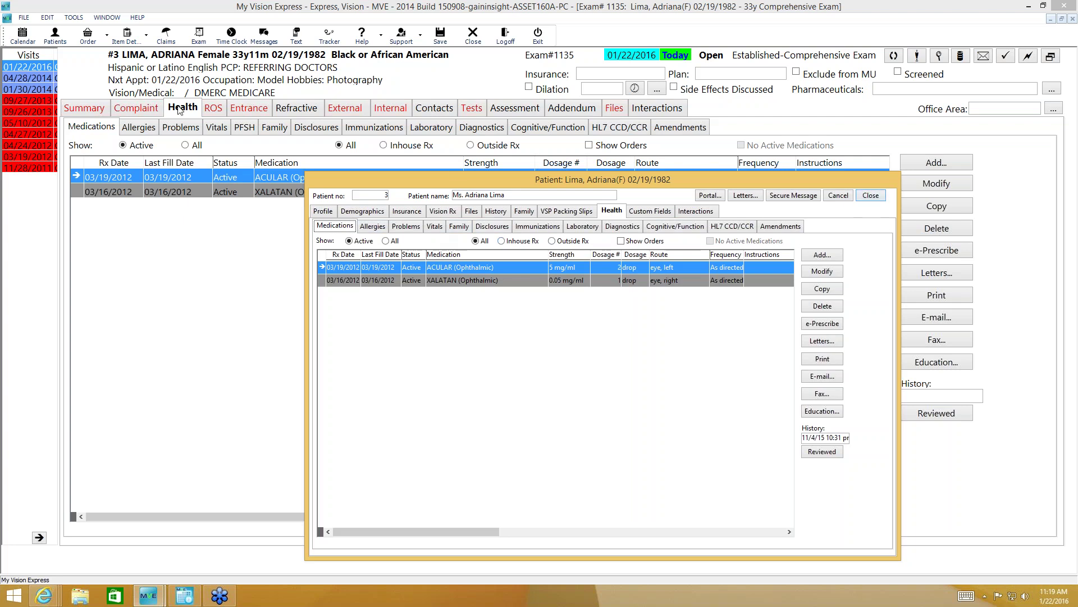
pyautogui.click(470, 211)
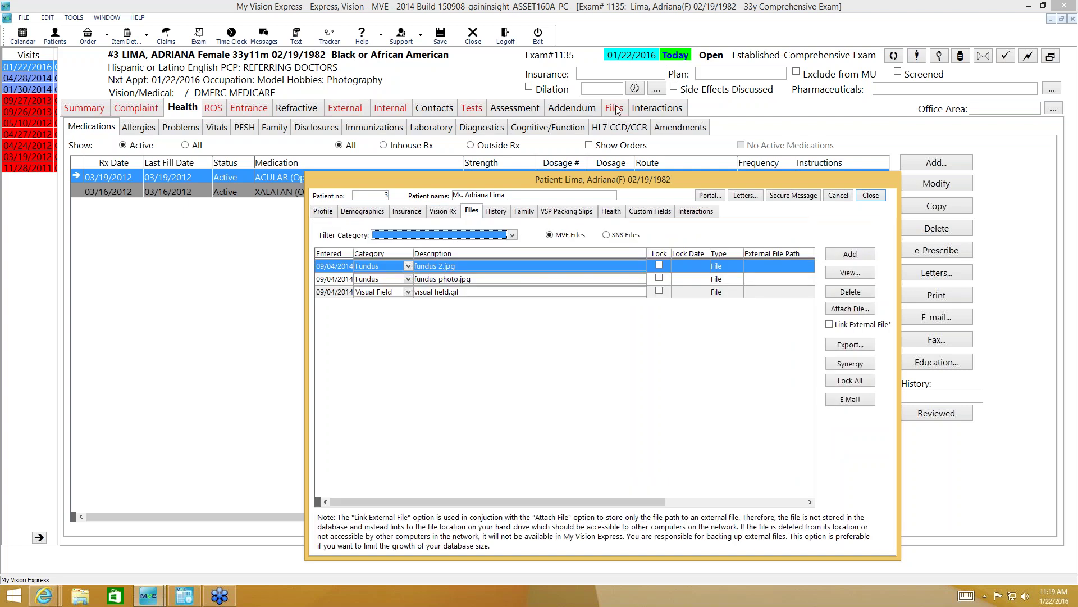
pyautogui.click(707, 212)
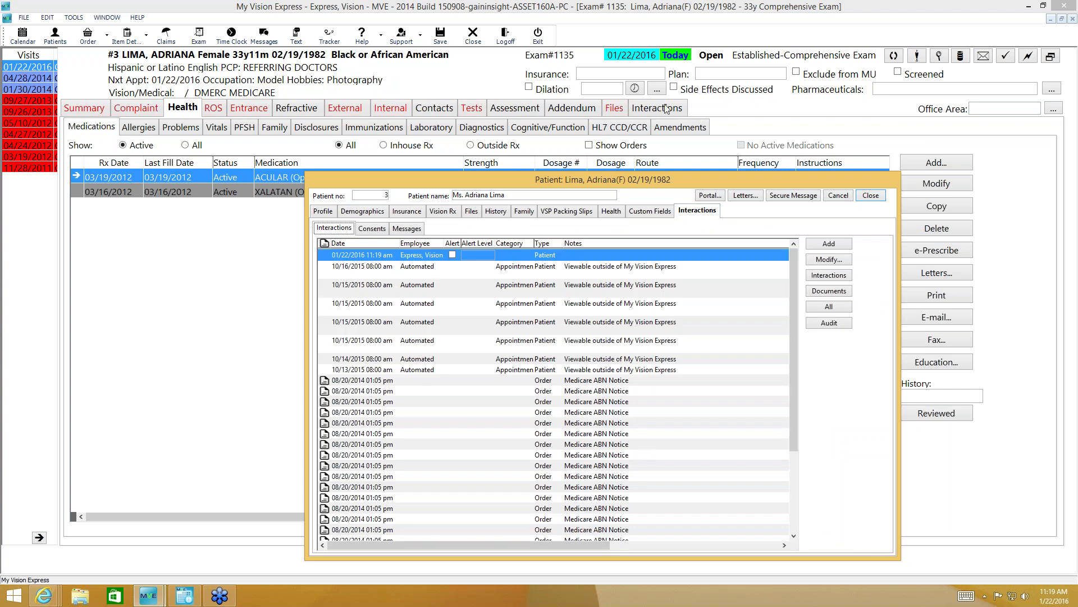
pyautogui.click(877, 197)
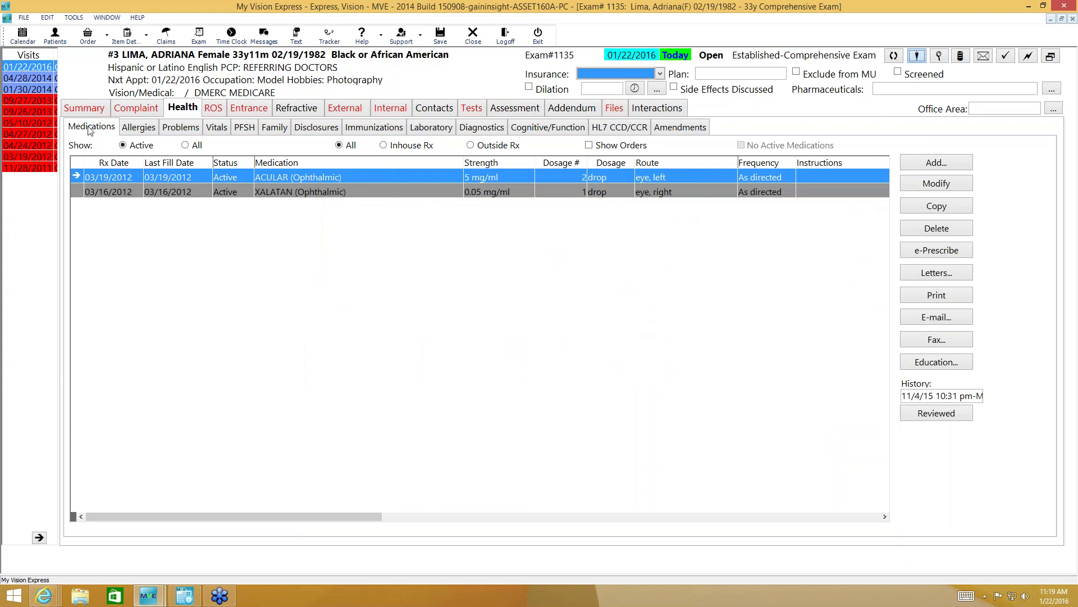
# - Review the ACULAR and XALATAN entries among the patient's active medications
pyautogui.click(101, 188)
pyautogui.click(102, 180)
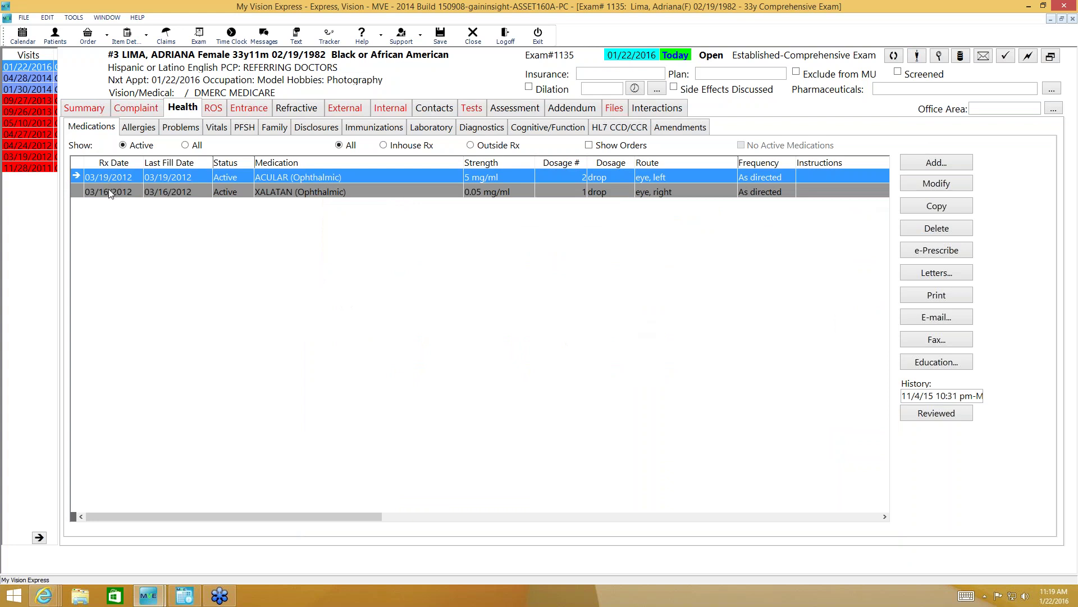
pyautogui.click(306, 190)
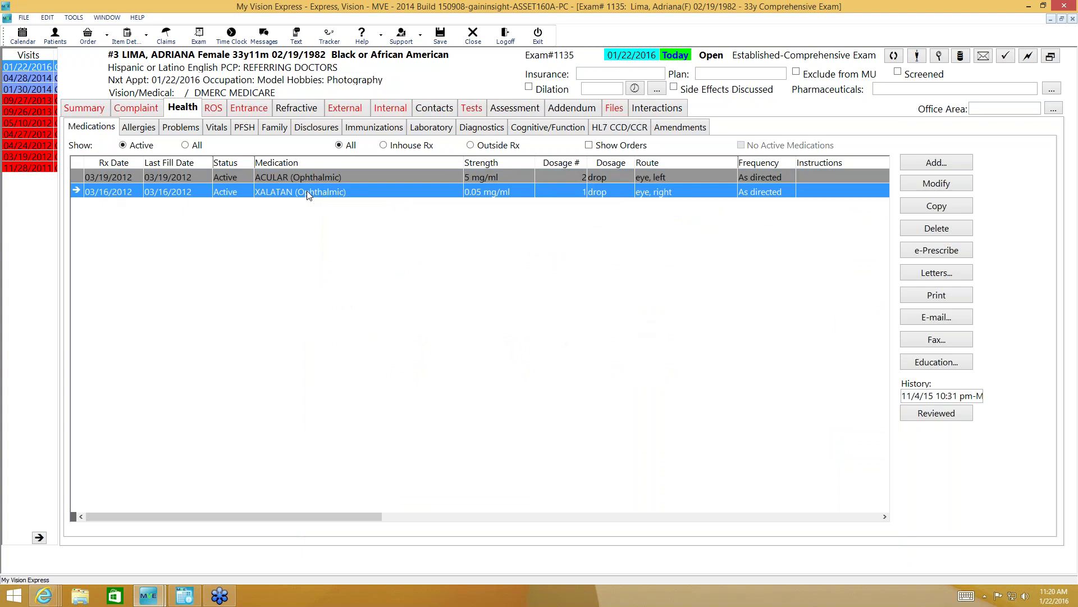
pyautogui.click(307, 180)
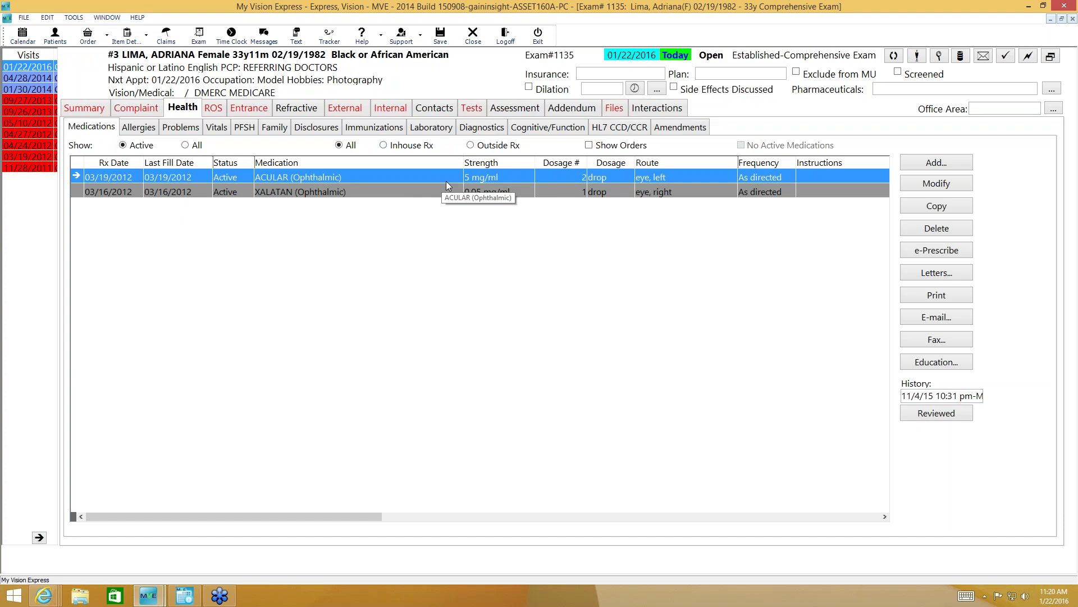
# - Add a new medication from the full drug list, searching "tylenol" and choosing TYLENOL CHEST CONGESTION (Oral-liquid), 500-200 mg/15ml
pyautogui.click(906, 168)
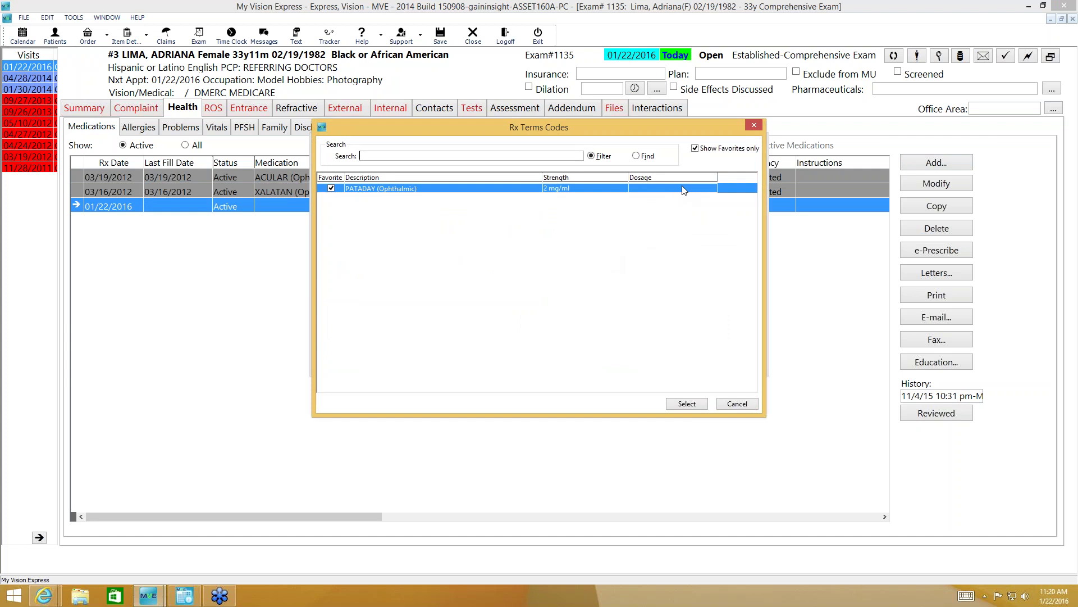
pyautogui.click(695, 148)
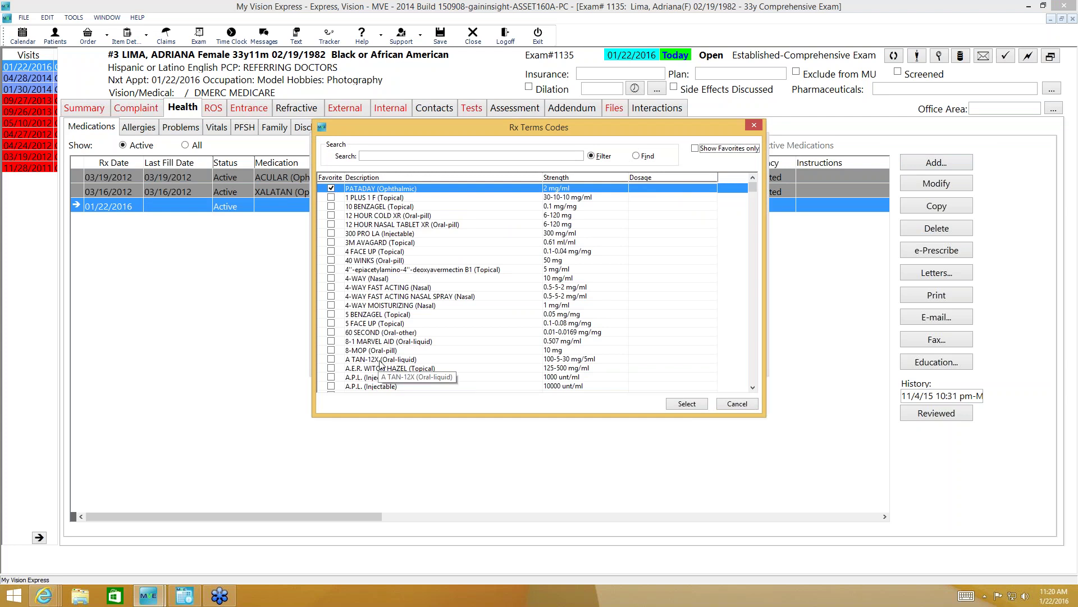
pyautogui.click(385, 157)
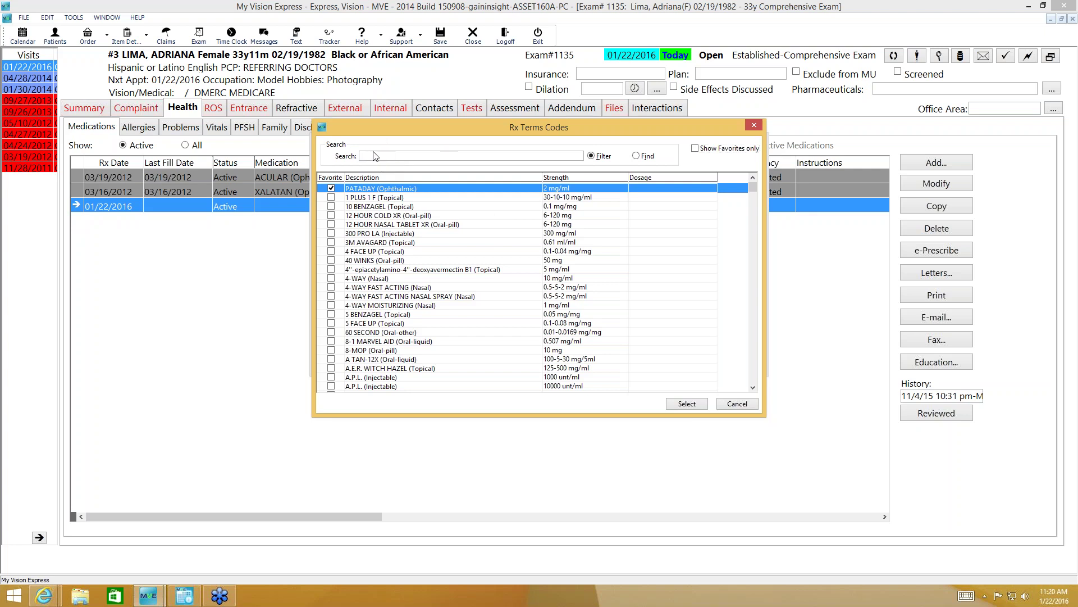
pyautogui.write('tylenol')
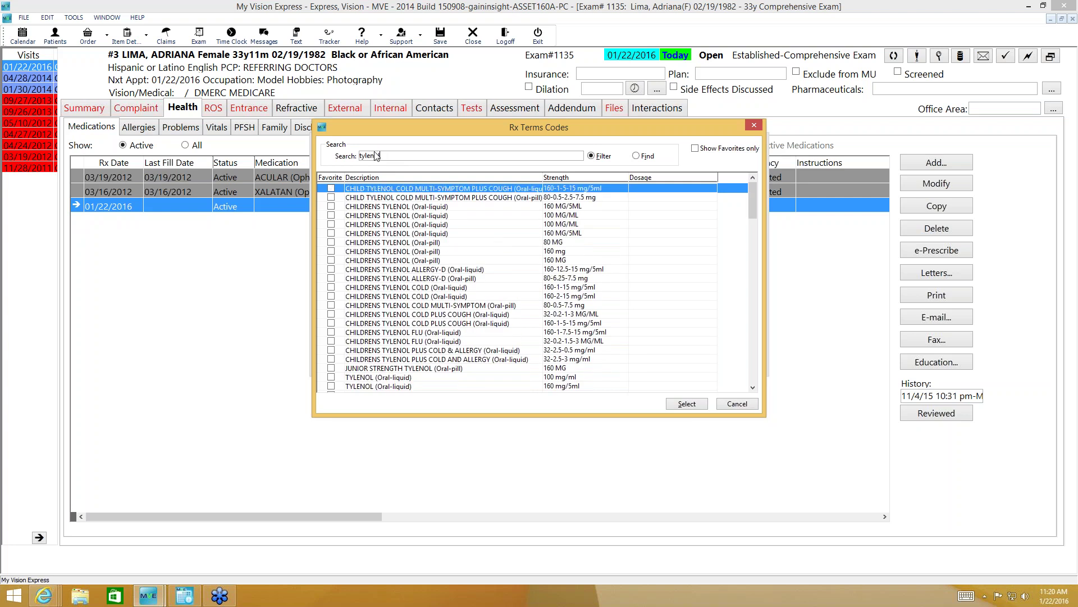
pyautogui.moveTo(754, 188); pyautogui.dragTo(750, 231)
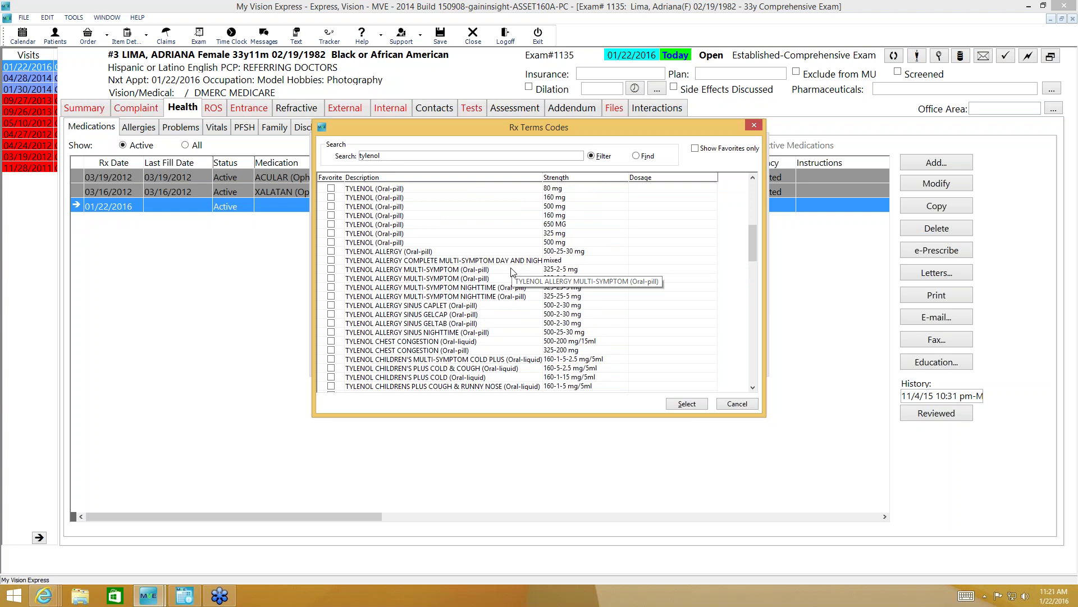
pyautogui.click(349, 341)
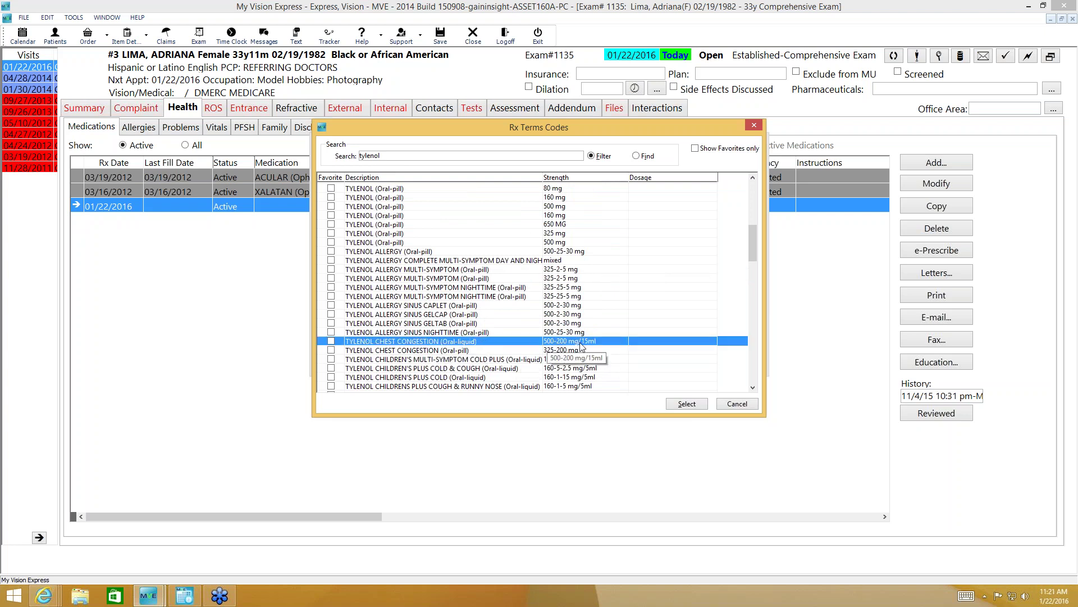
pyautogui.click(688, 403)
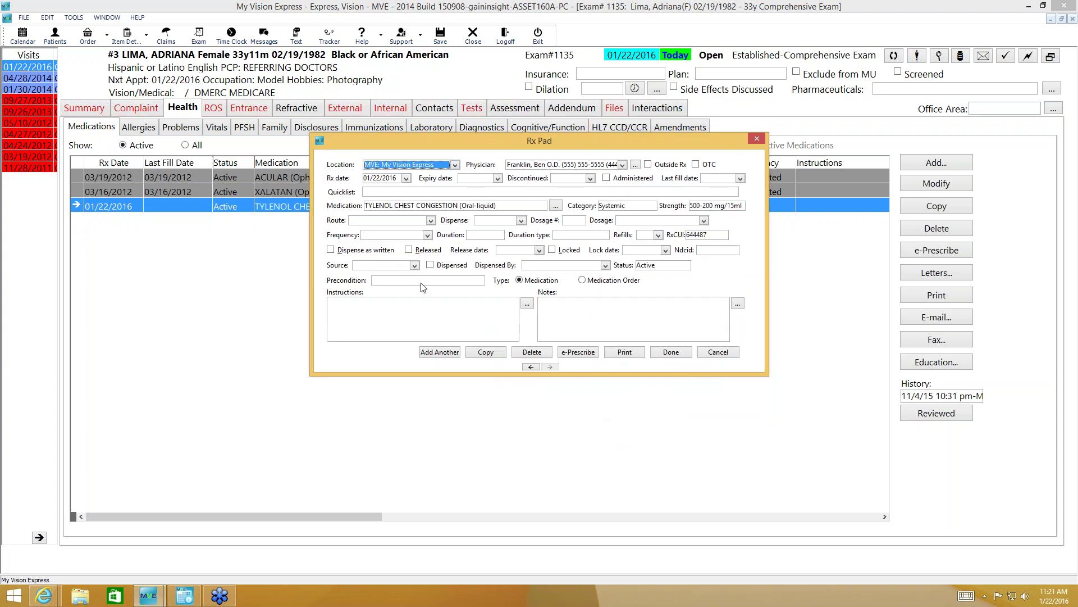
# - Mark the TYLENOL CHEST CONGESTION medication as an outside Rx and OTC, and finish the entry
pyautogui.click(651, 164)
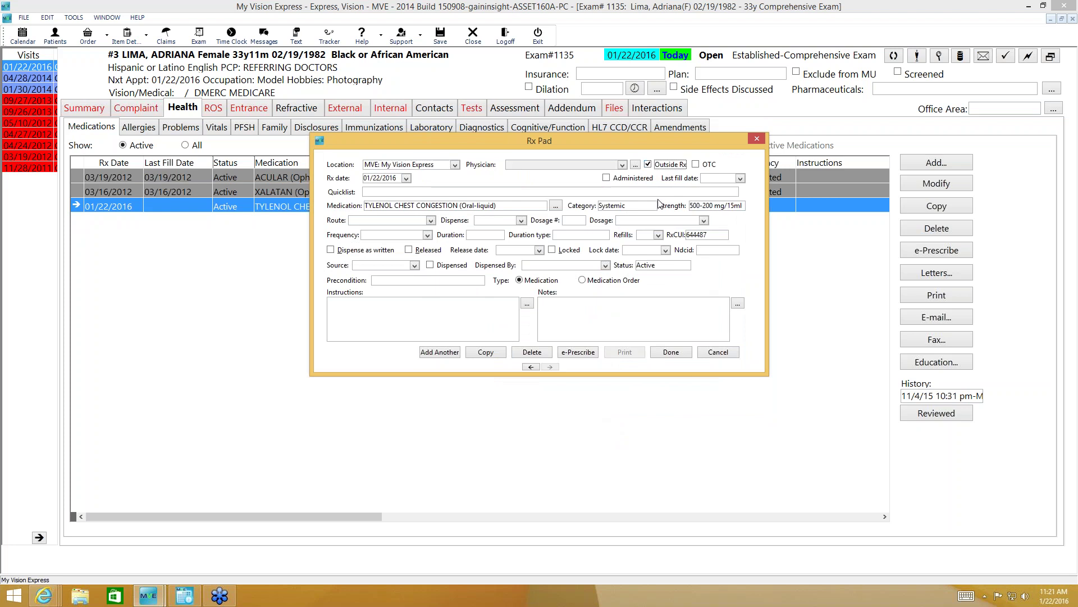
pyautogui.click(697, 165)
pyautogui.click(677, 353)
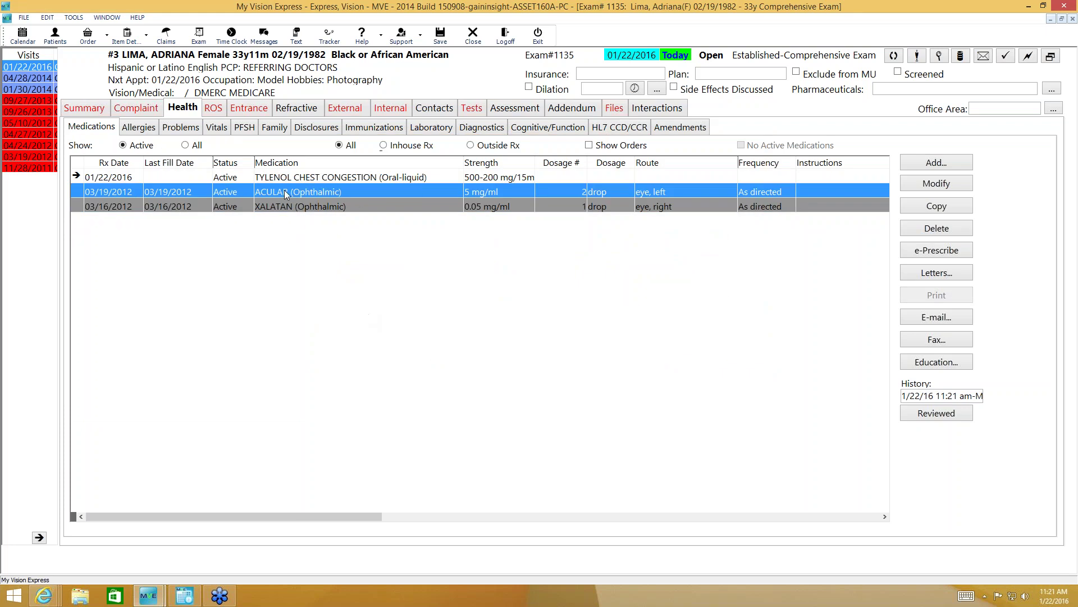
# - Modify the TYLENOL CHEST CONGESTION entry to TYLENOL ALLERGY MULTI-SYMPTOM NIGHTTIME (Oral-pill), 325-25-5 mg, searching "tyle" in the full drug list
pyautogui.click(288, 179)
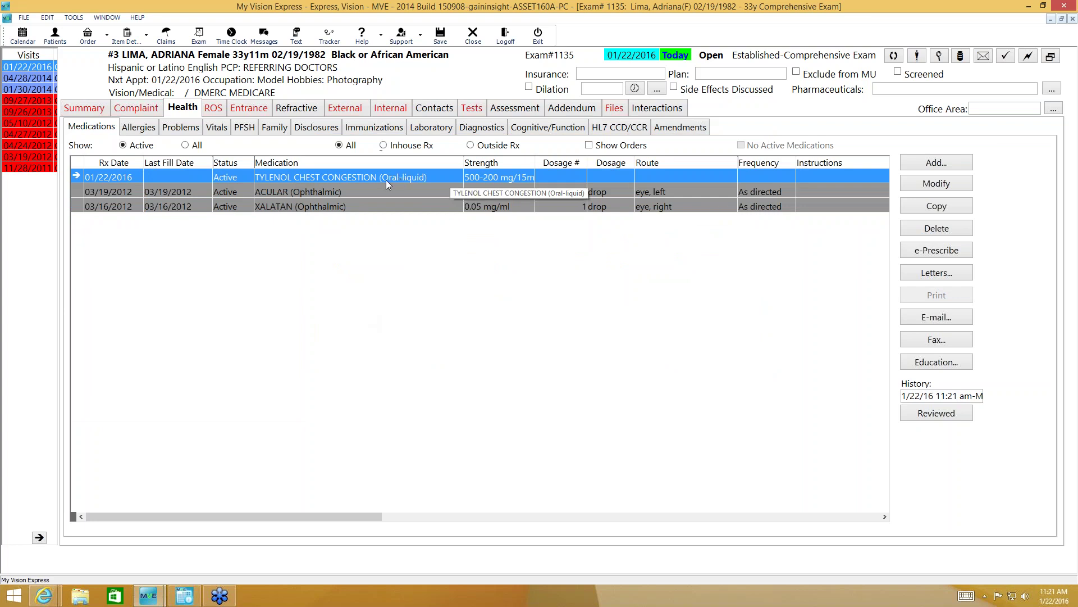
pyautogui.click(946, 184)
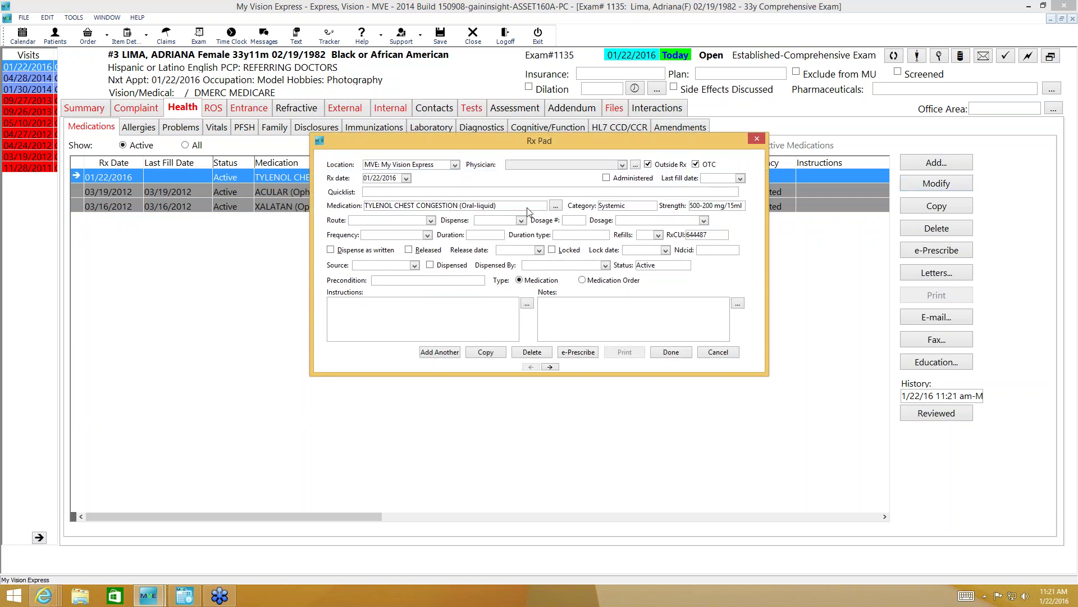
pyautogui.click(556, 205)
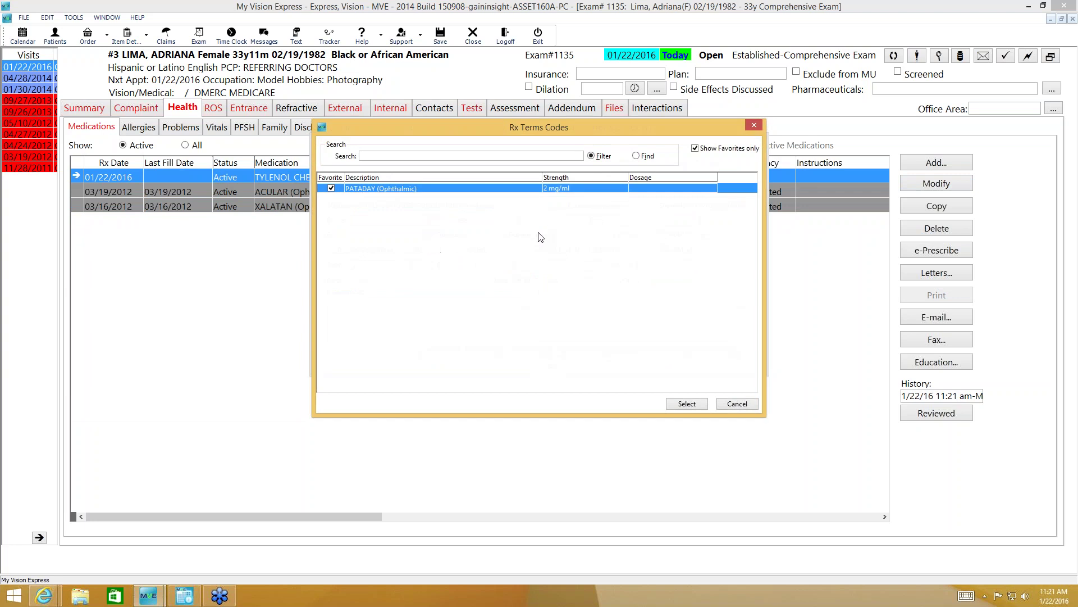
pyautogui.click(754, 124)
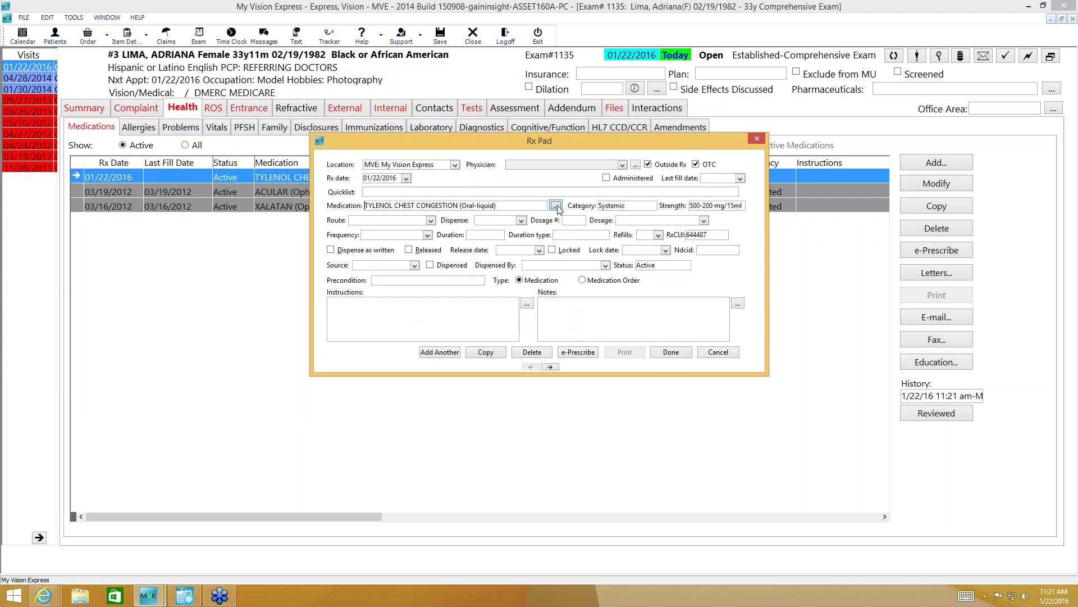
pyautogui.click(556, 206)
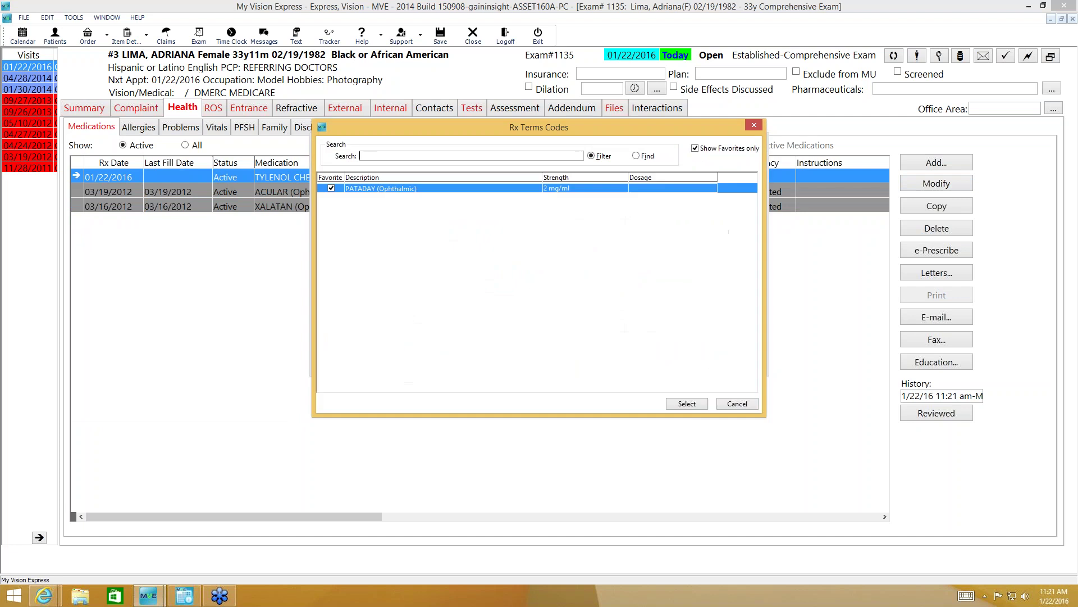
pyautogui.click(699, 148)
pyautogui.write('t')
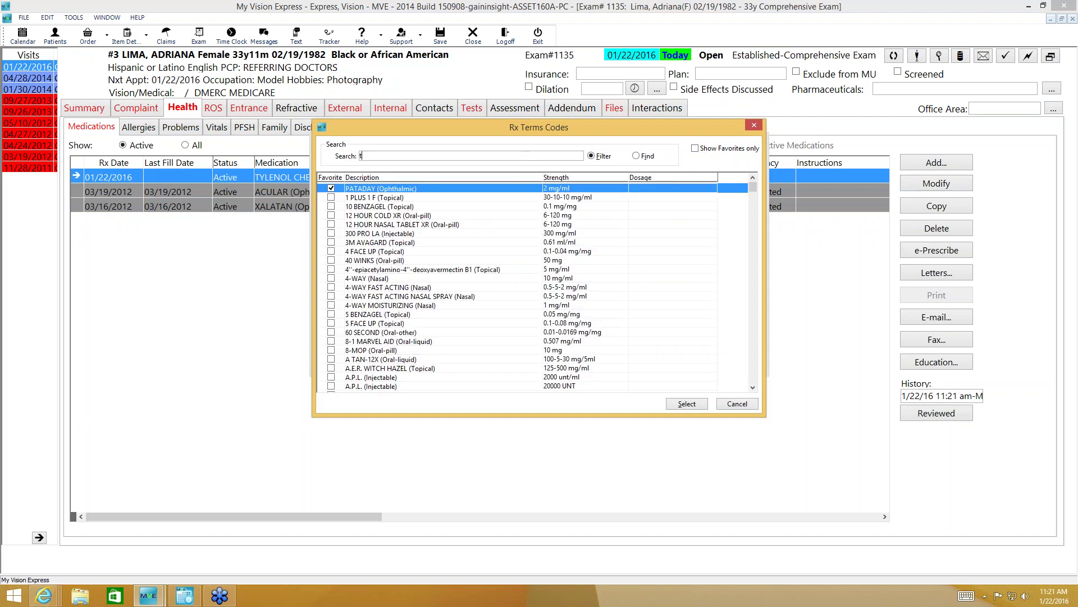
pyautogui.write('yle')
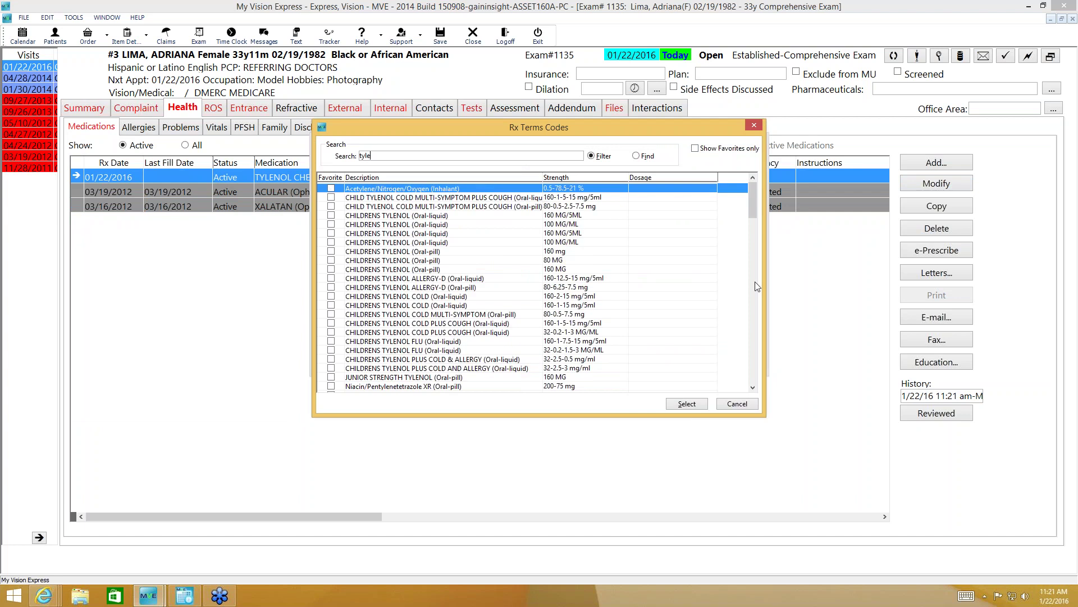
pyautogui.moveTo(753, 201); pyautogui.dragTo(756, 239)
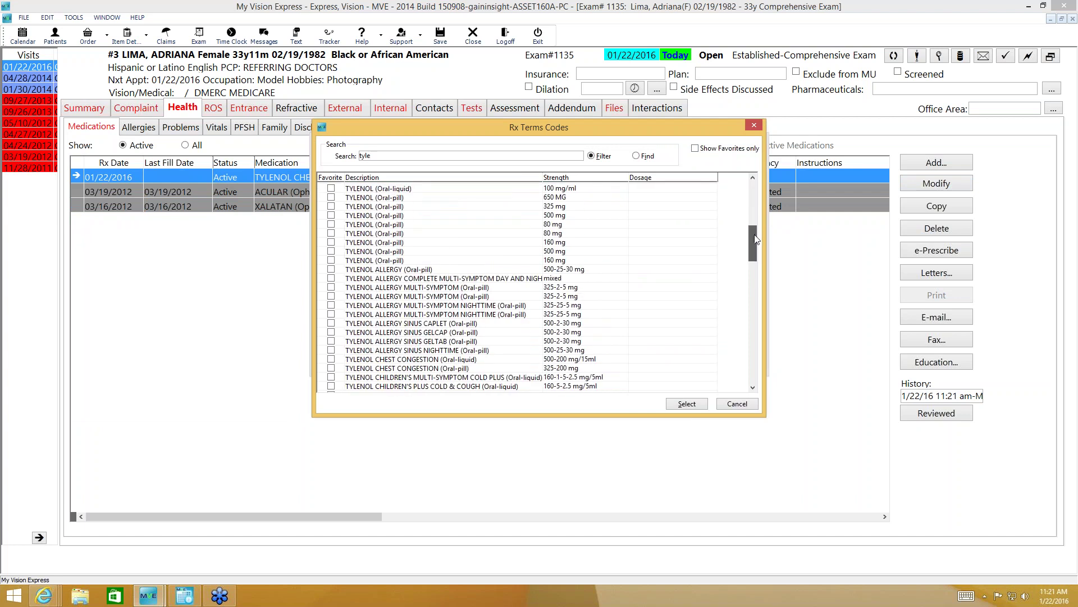
pyautogui.click(509, 288)
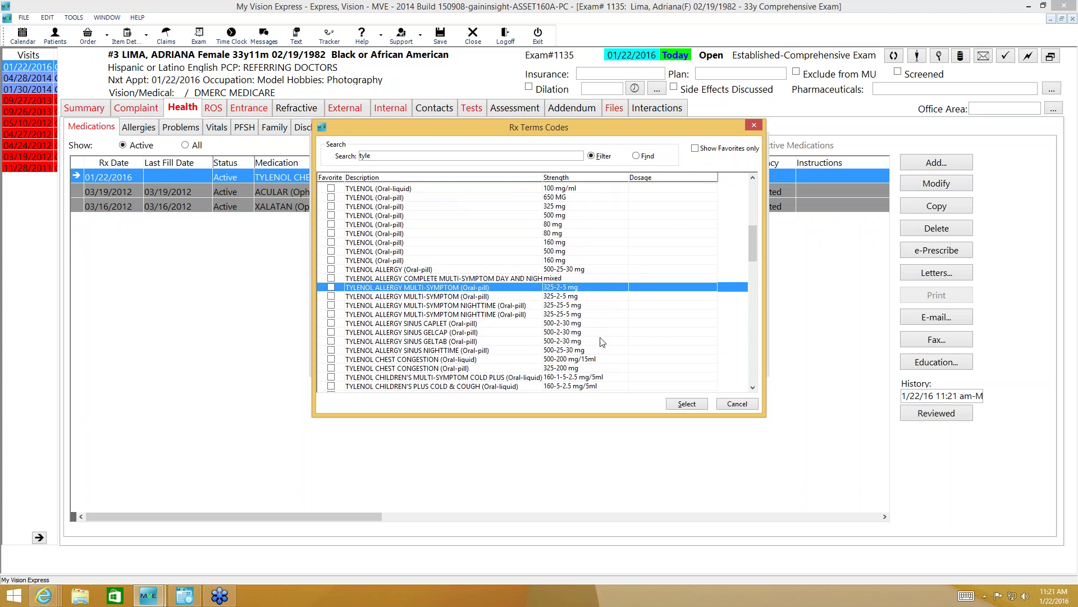
pyautogui.click(528, 306)
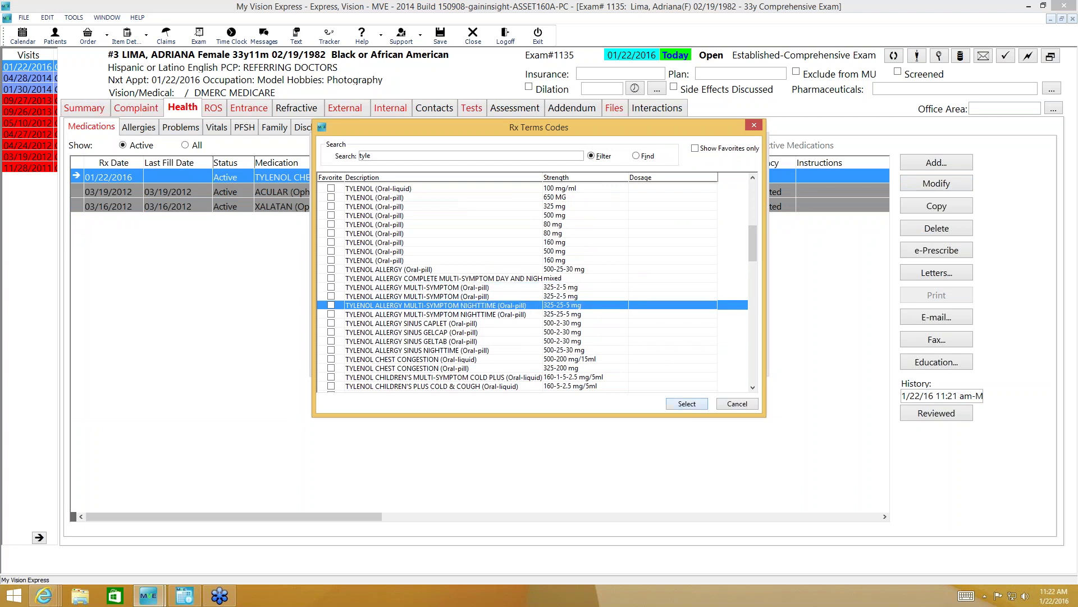
pyautogui.press('Return')
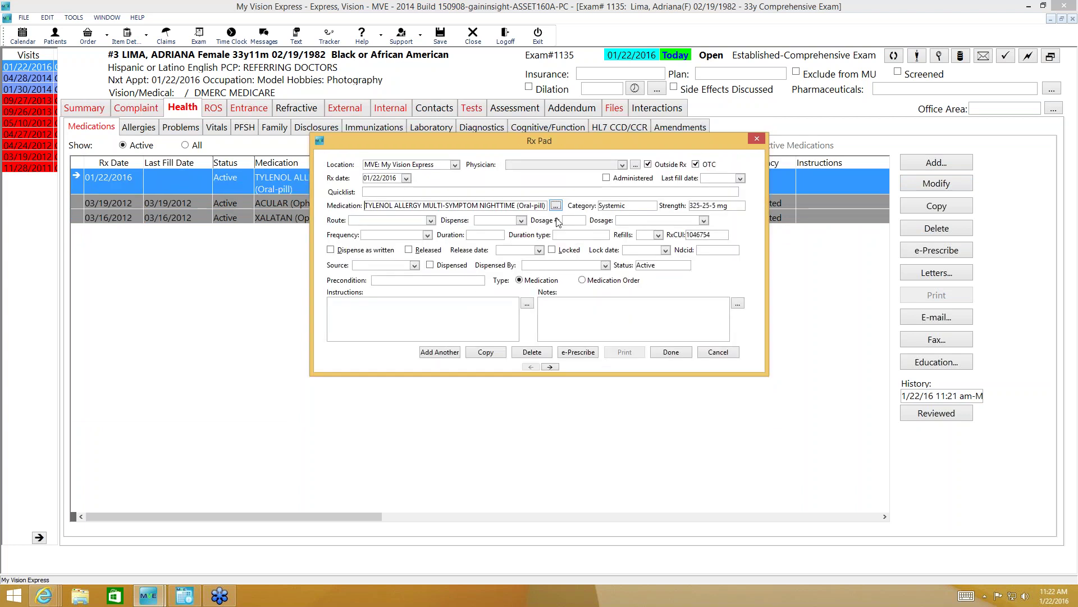
pyautogui.click(671, 351)
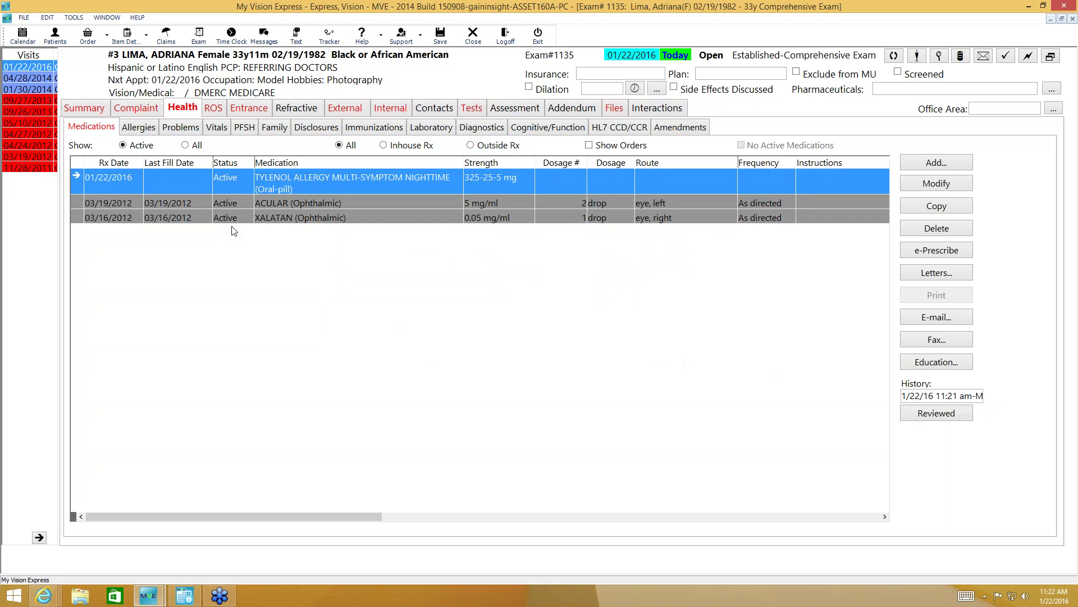
# - Show all the patient's medications regardless of status, filtered by in-house prescriptions and by outside prescriptions
pyautogui.click(186, 146)
pyautogui.click(383, 145)
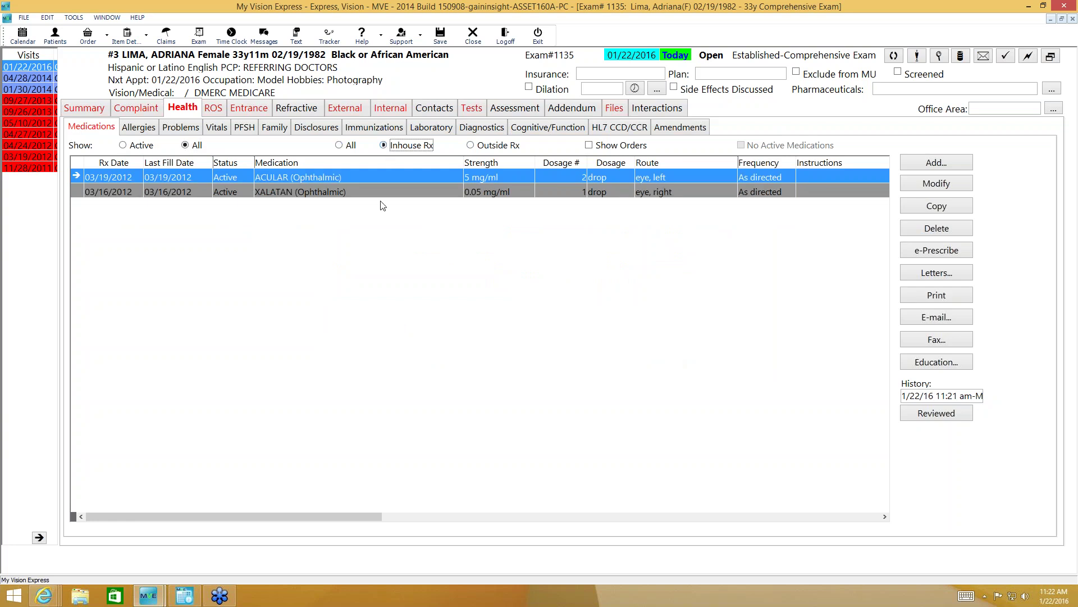
pyautogui.click(470, 145)
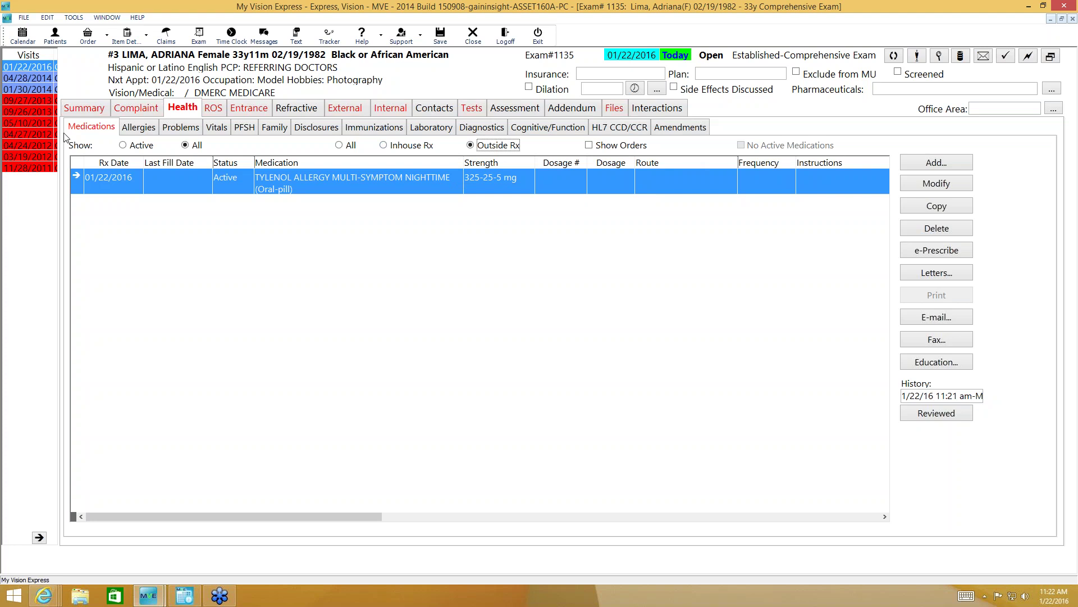
# - Mark the patient's medications as reviewed and limit the list to active ones
pyautogui.click(129, 131)
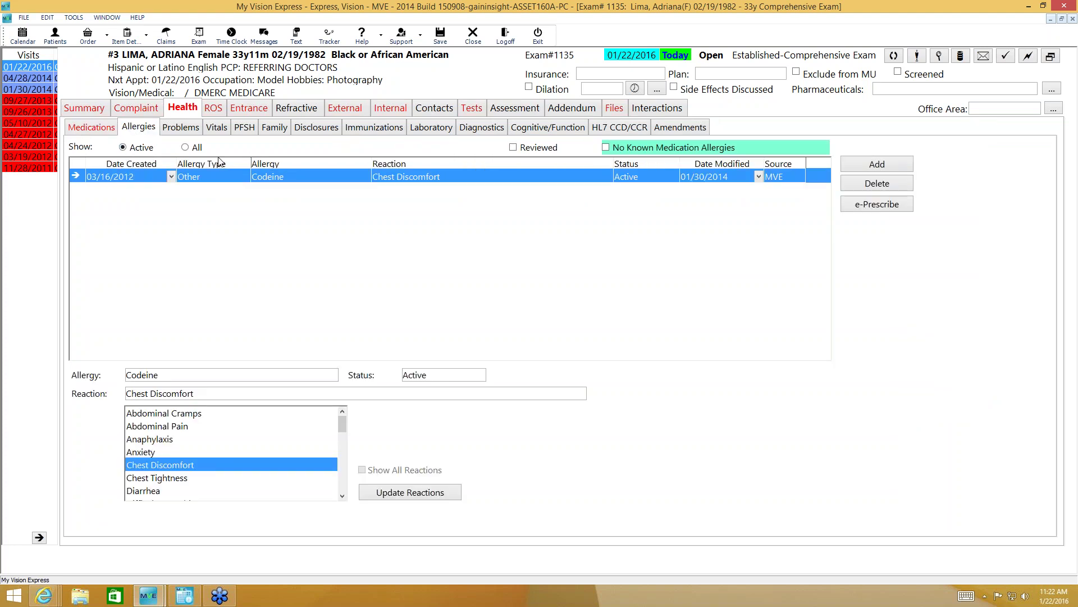
pyautogui.click(97, 130)
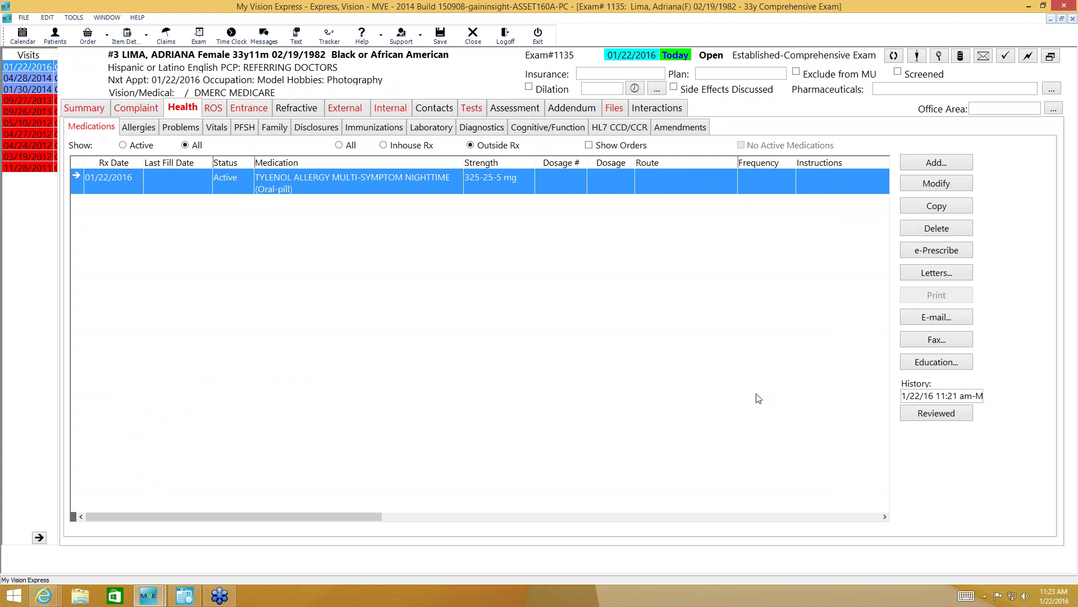
pyautogui.click(931, 412)
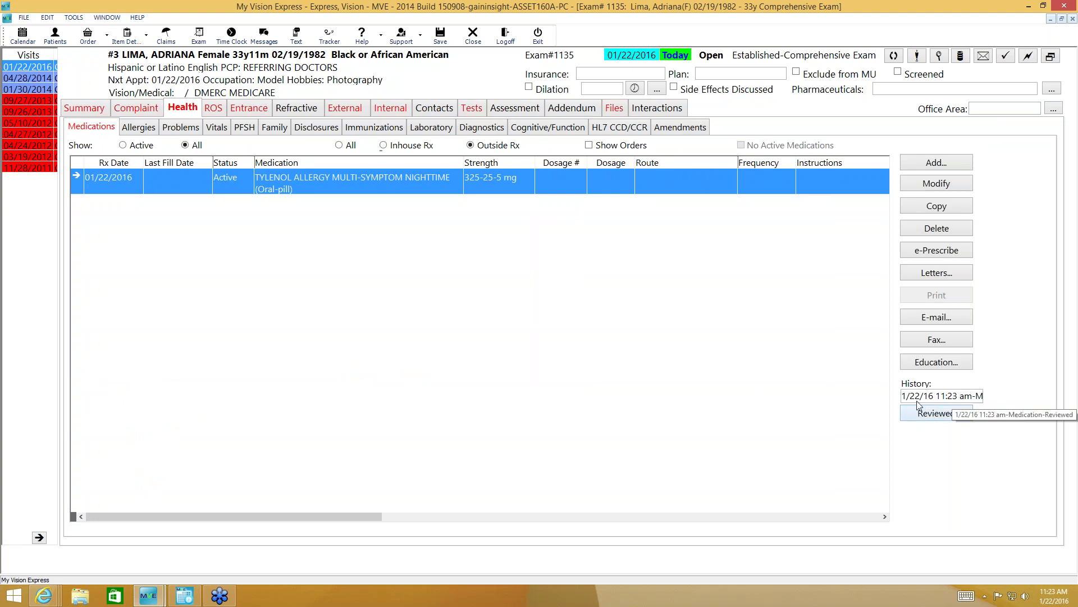
pyautogui.click(124, 145)
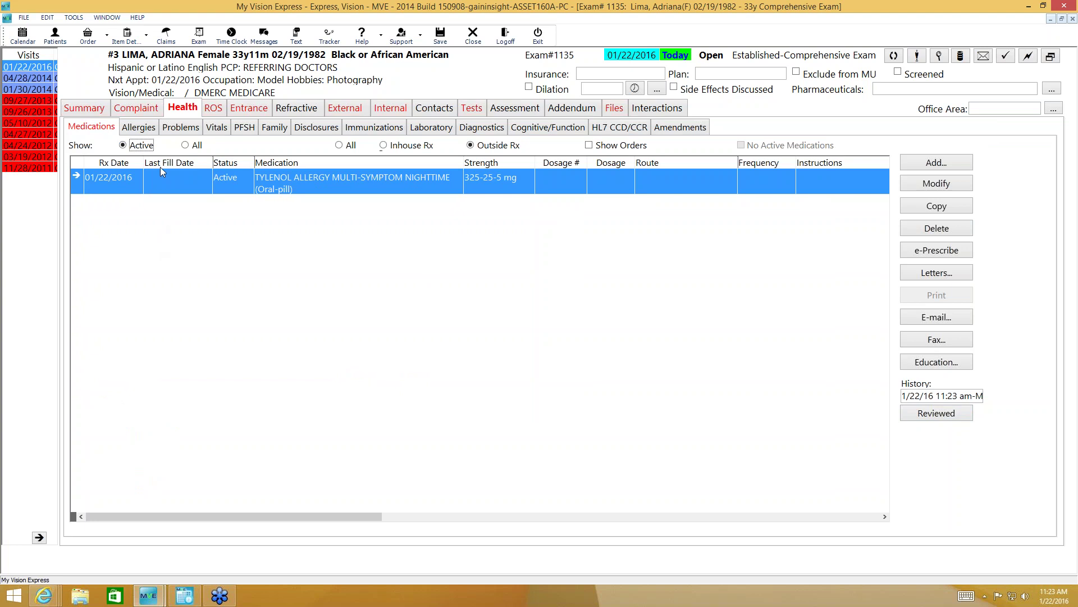
# - Add a blank drug allergy for the patient, delete that row, and have the allergies marked as reviewed
pyautogui.click(135, 128)
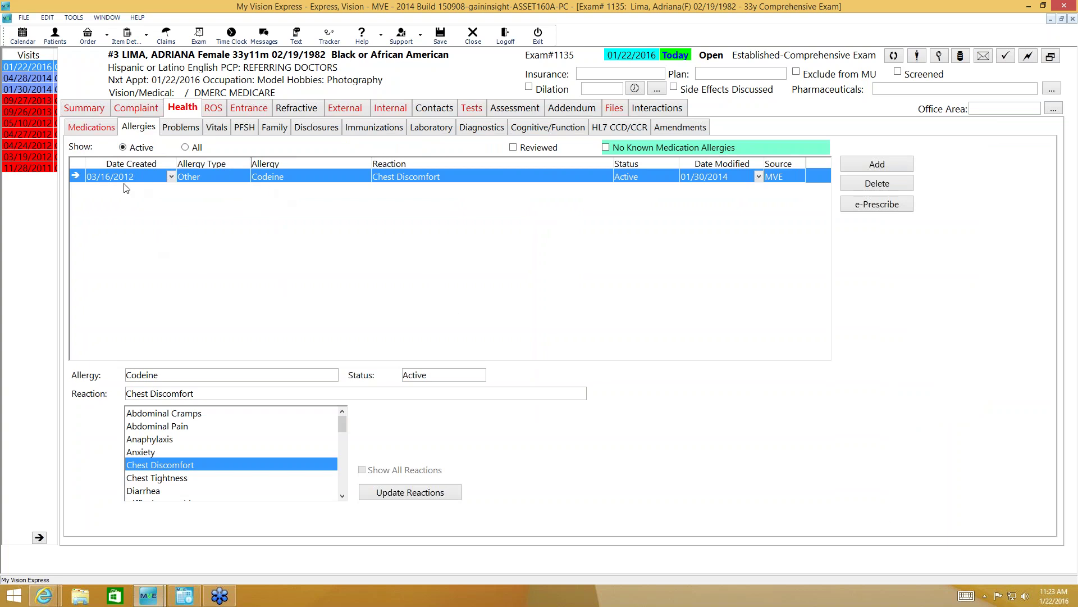
pyautogui.click(867, 165)
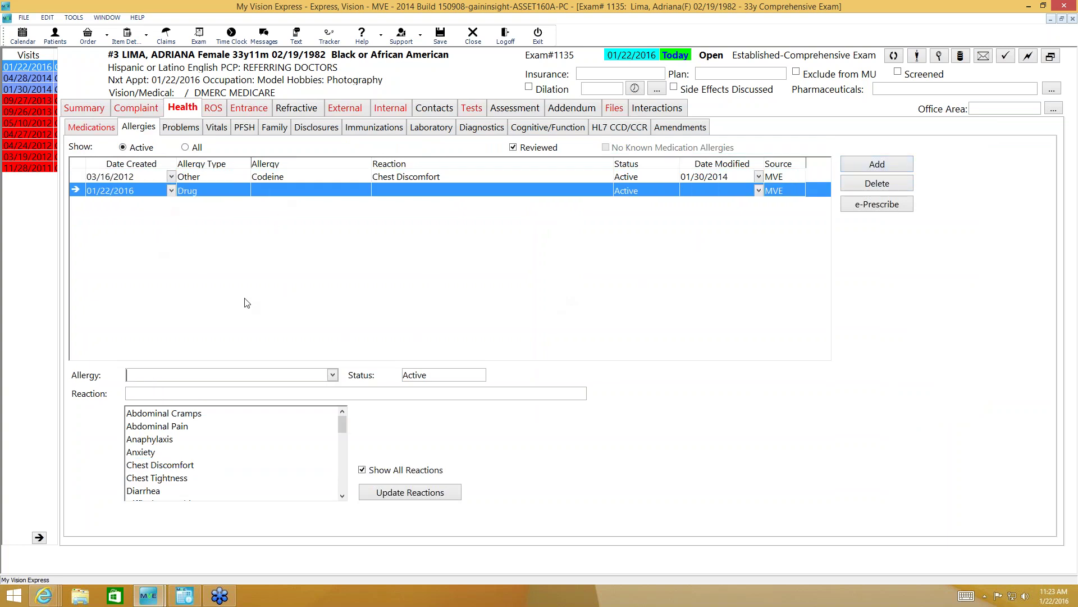
pyautogui.click(874, 181)
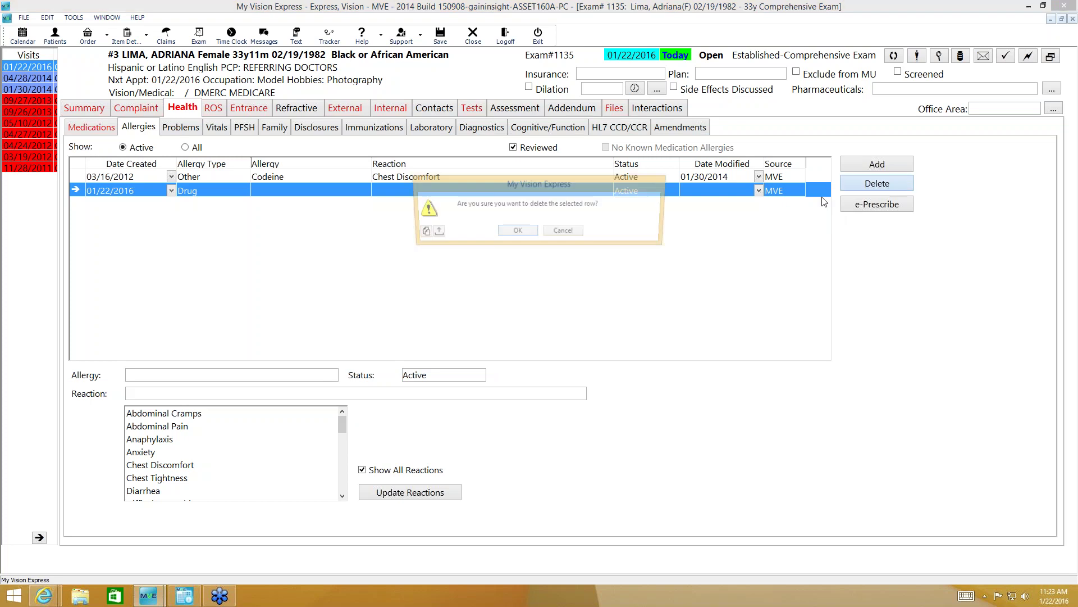
pyautogui.click(521, 233)
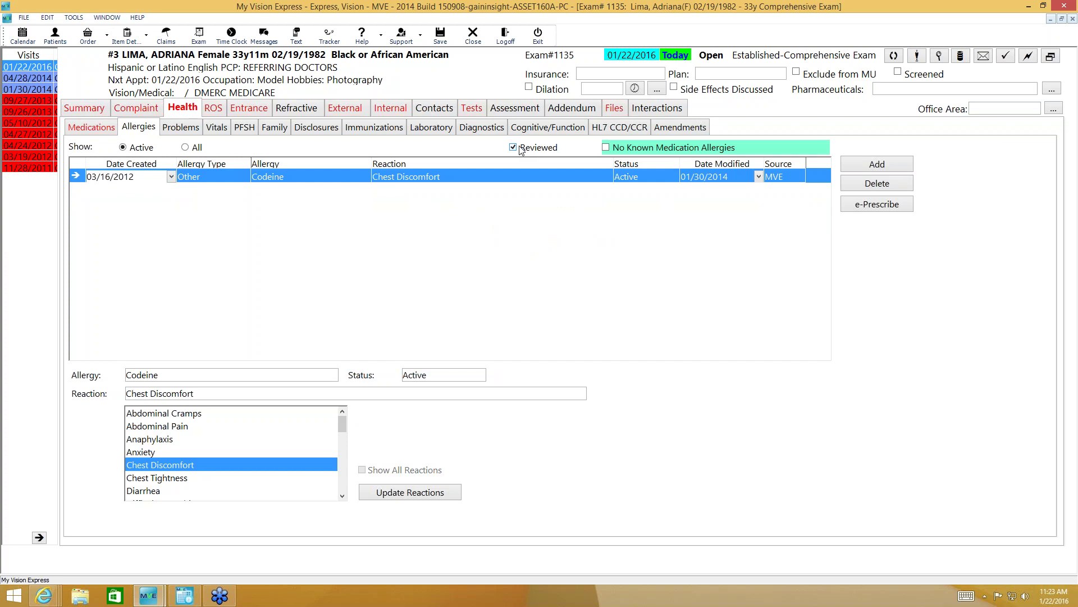
pyautogui.click(588, 152)
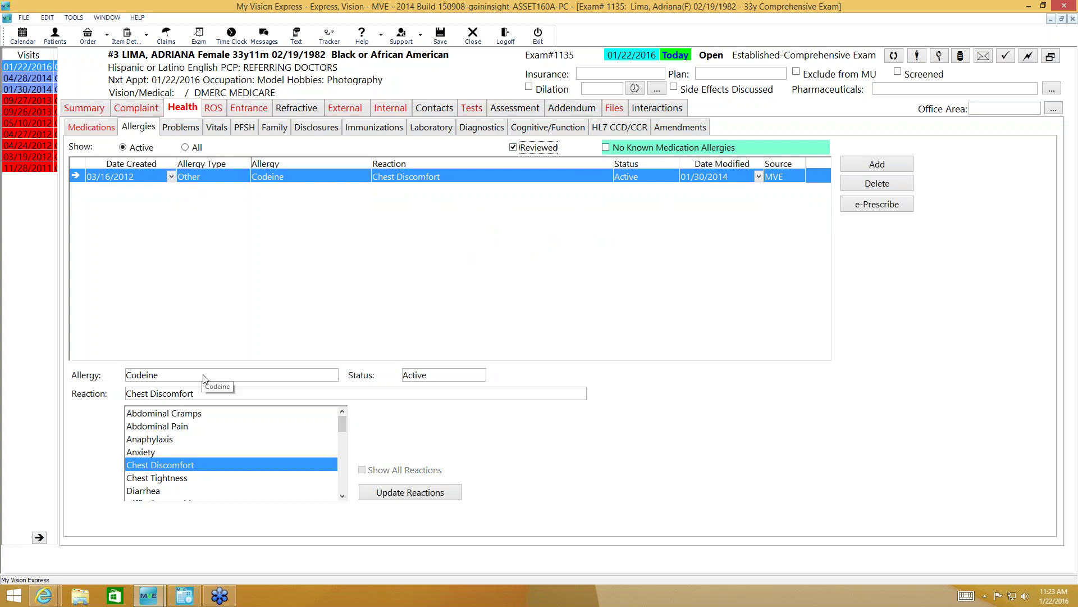
# - Add Diabetes mellitus without complication (disorder), ICD E11.9, to the patient's problems from the favorites list
pyautogui.click(180, 128)
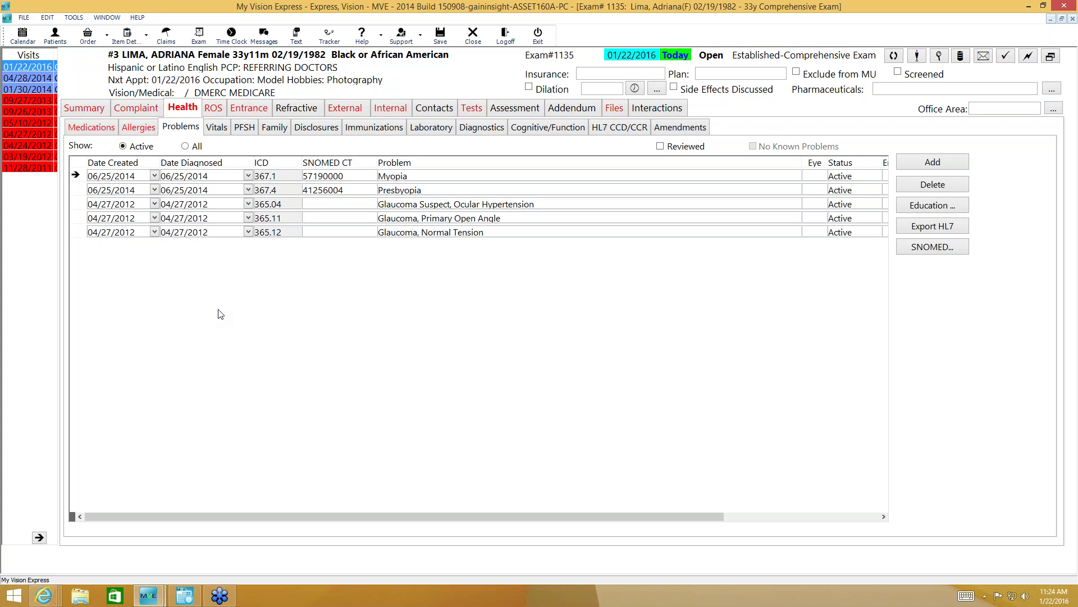
pyautogui.click(926, 166)
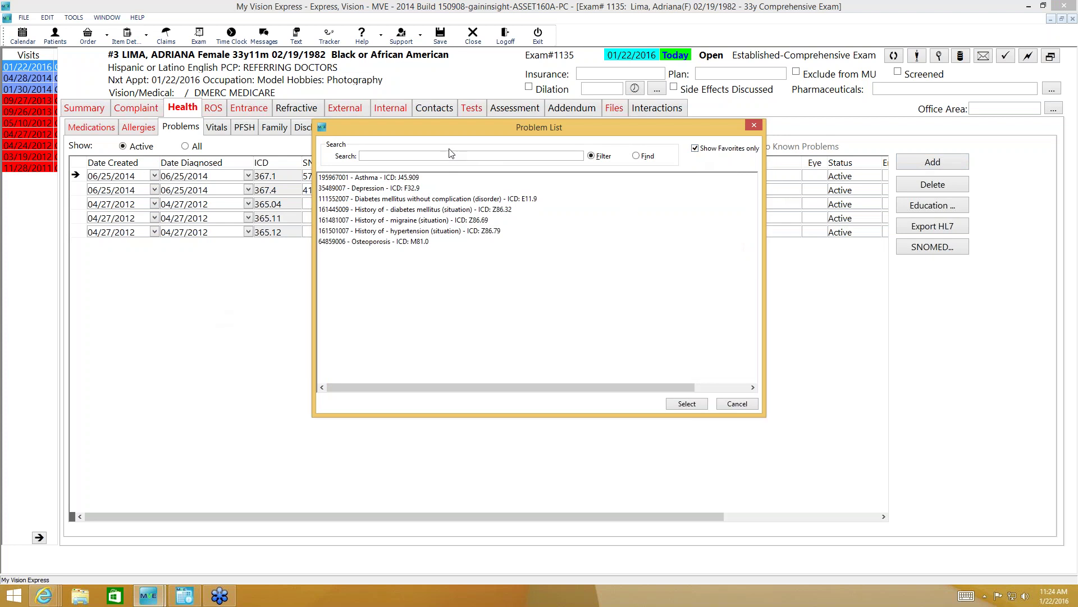
pyautogui.click(455, 202)
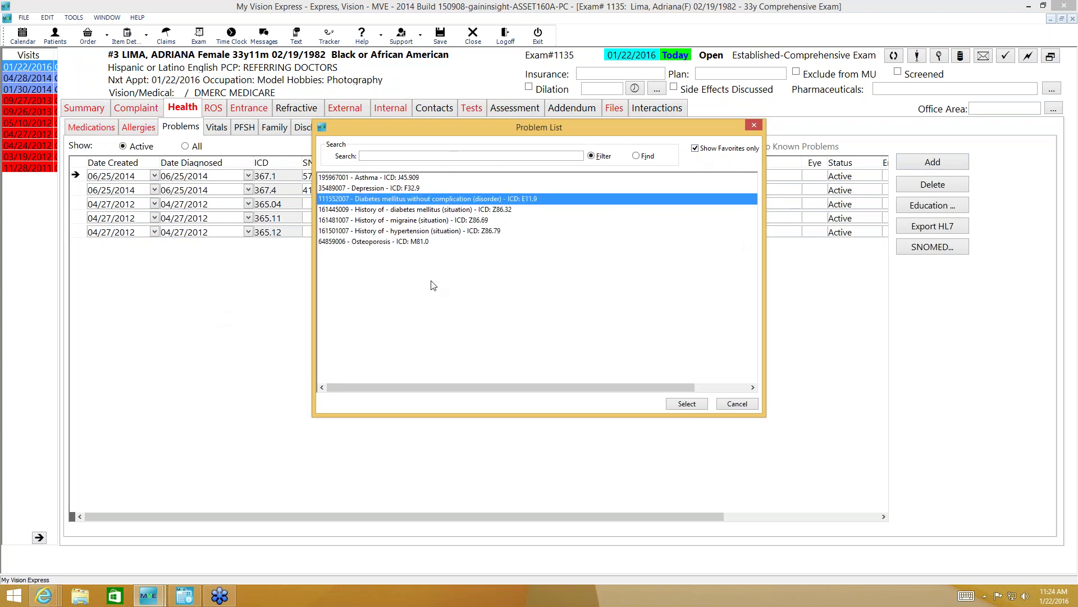
pyautogui.click(687, 404)
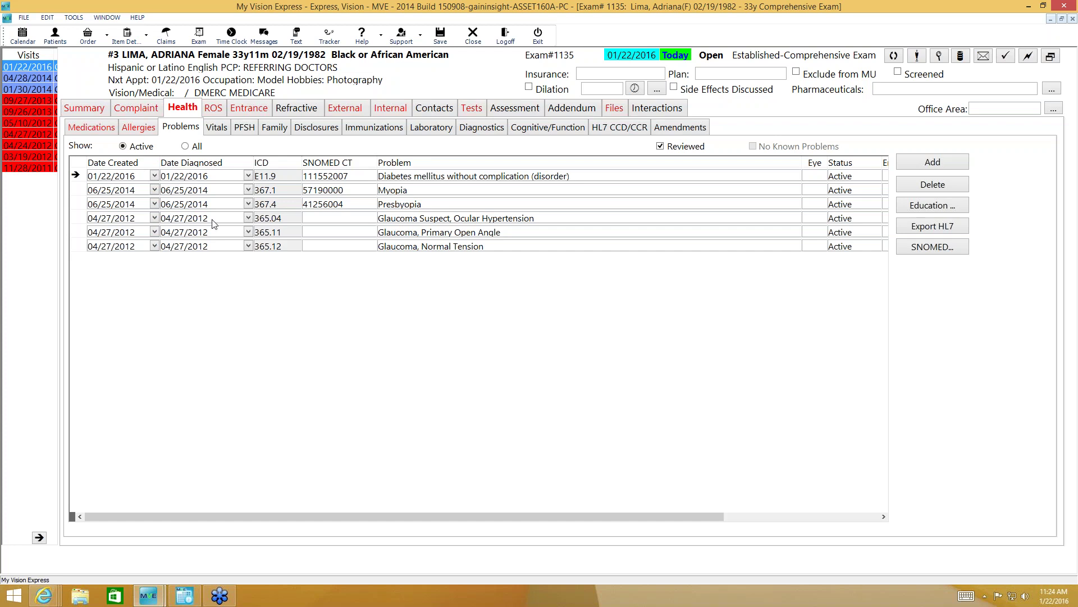
# - Mark the PFSH as reviewed and record the social history with smoking as Never smoker and drugs as Denies
pyautogui.click(217, 128)
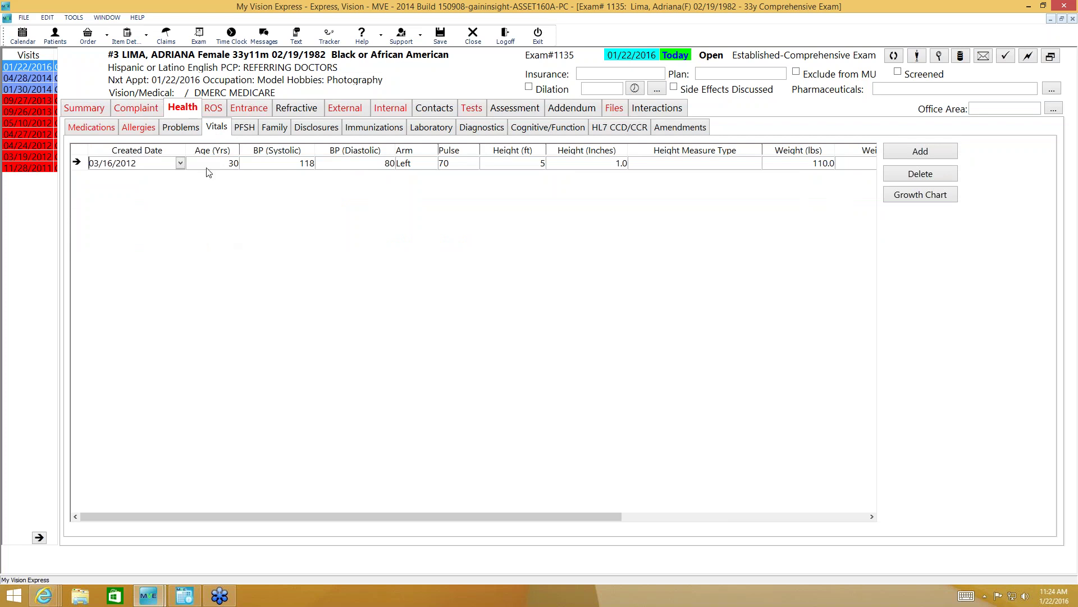
pyautogui.click(244, 128)
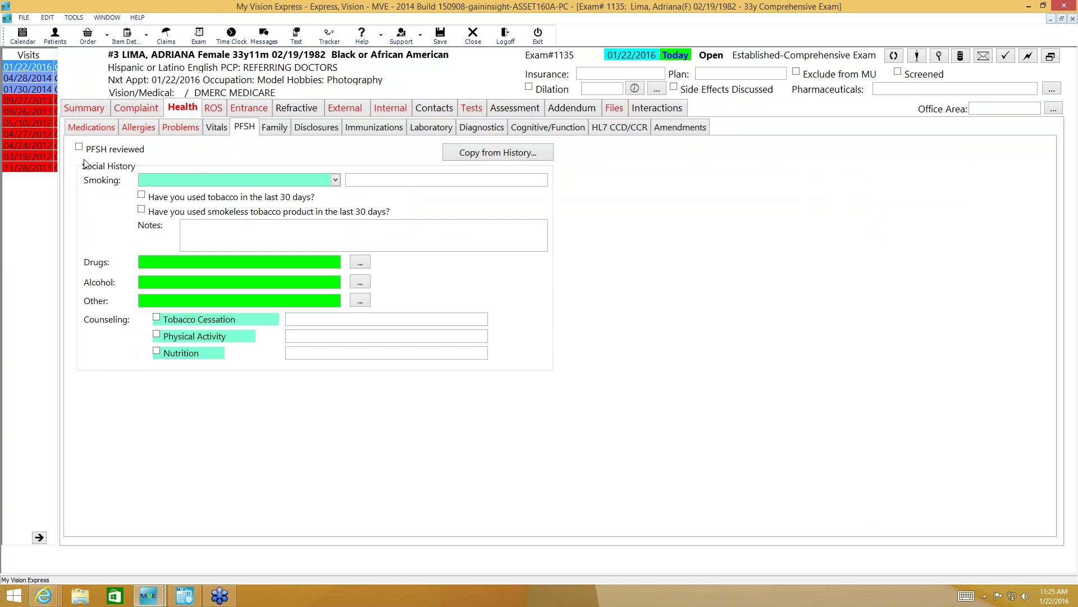
pyautogui.click(80, 147)
pyautogui.click(335, 180)
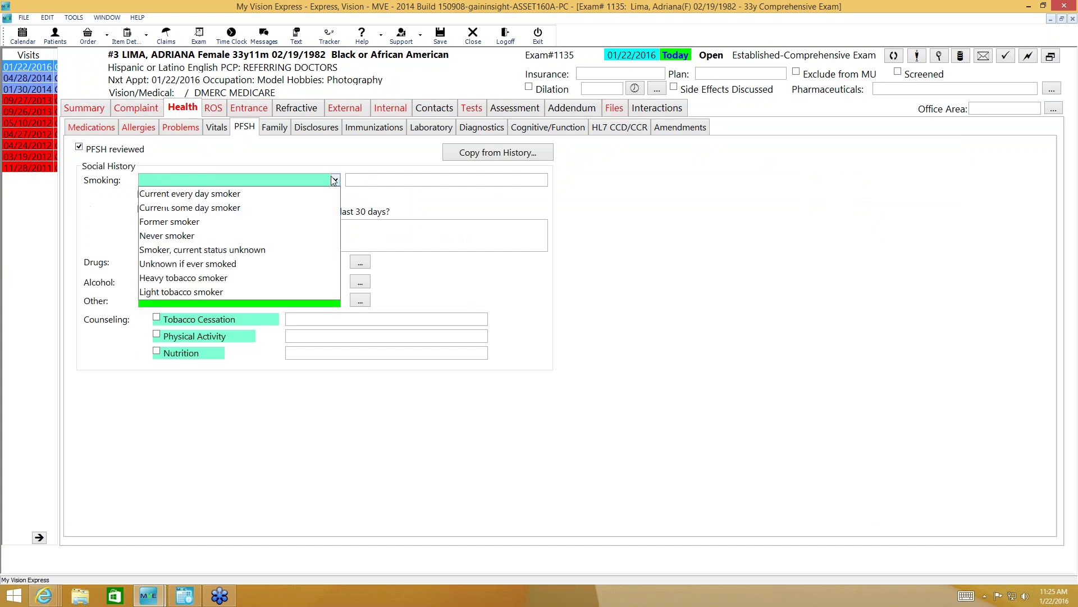
pyautogui.click(180, 237)
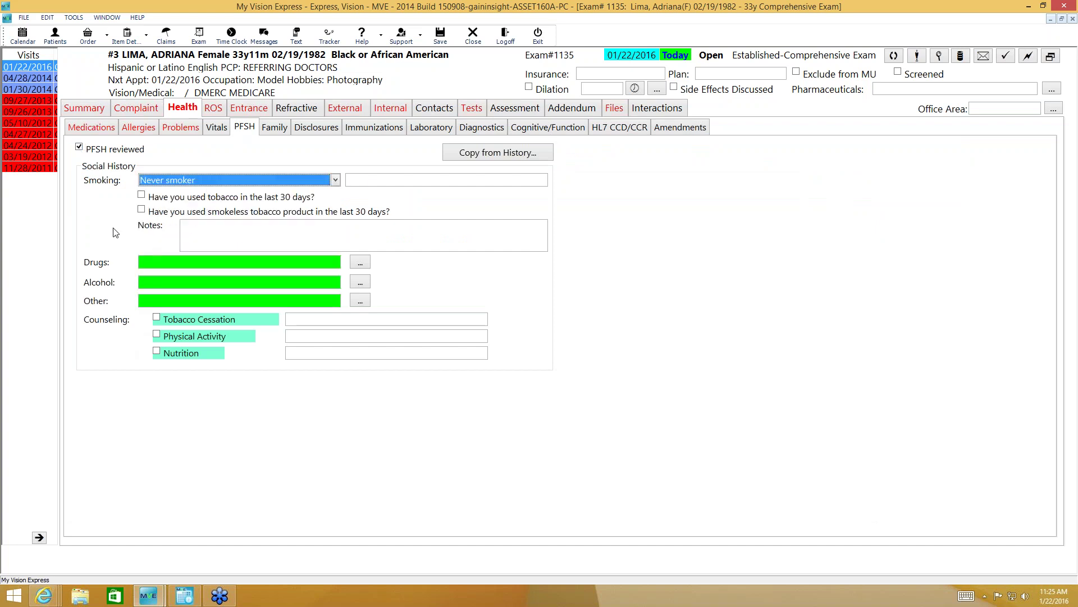
pyautogui.click(335, 262)
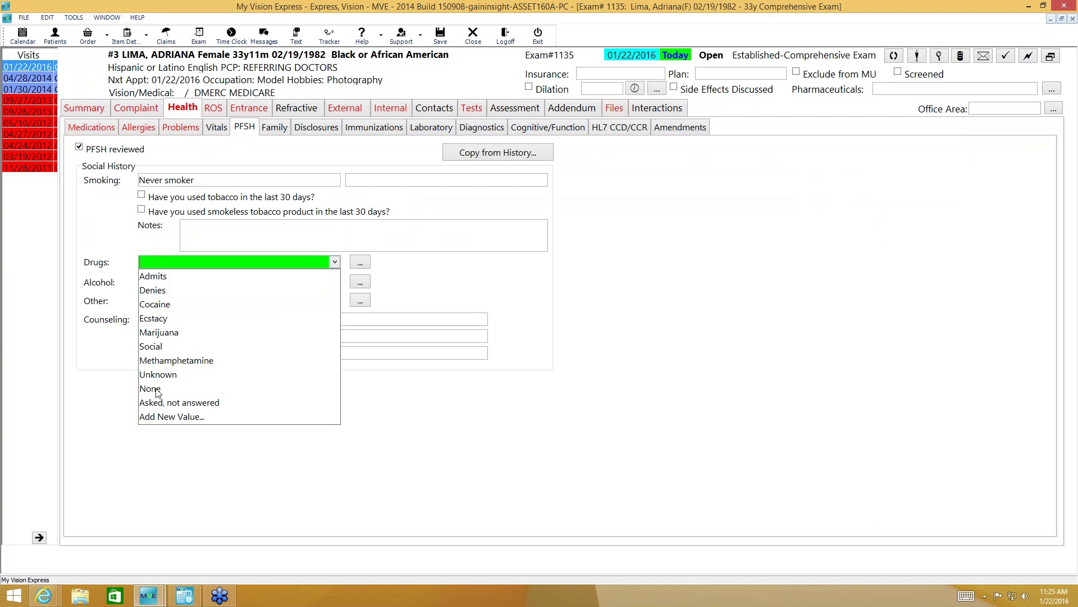
pyautogui.click(158, 292)
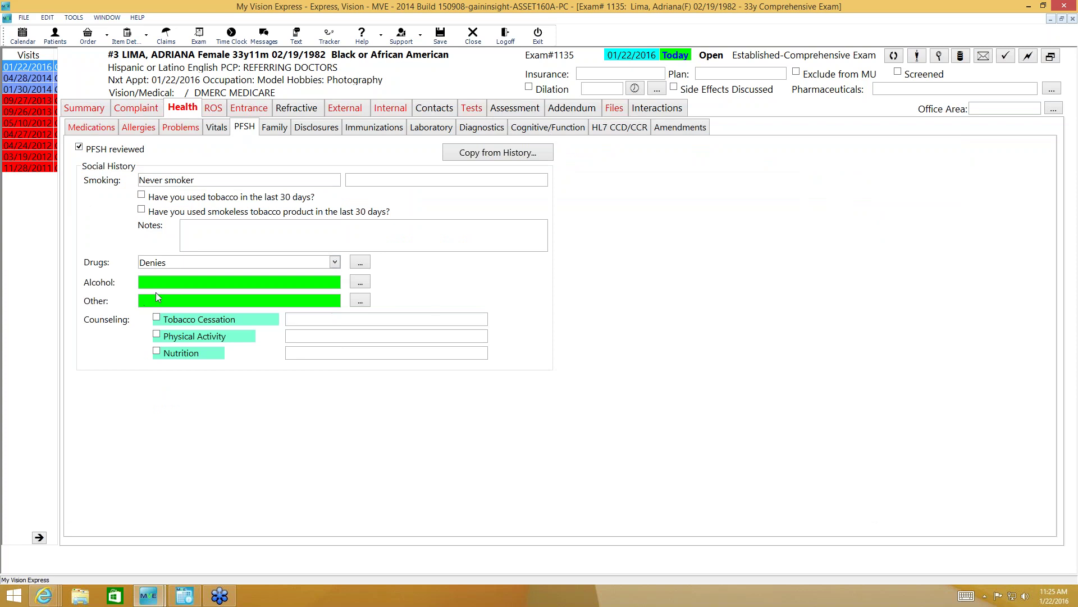
# - Set the patient's alcohol use to Social and look over the choices for the Other social history entry
pyautogui.click(180, 285)
pyautogui.click(335, 282)
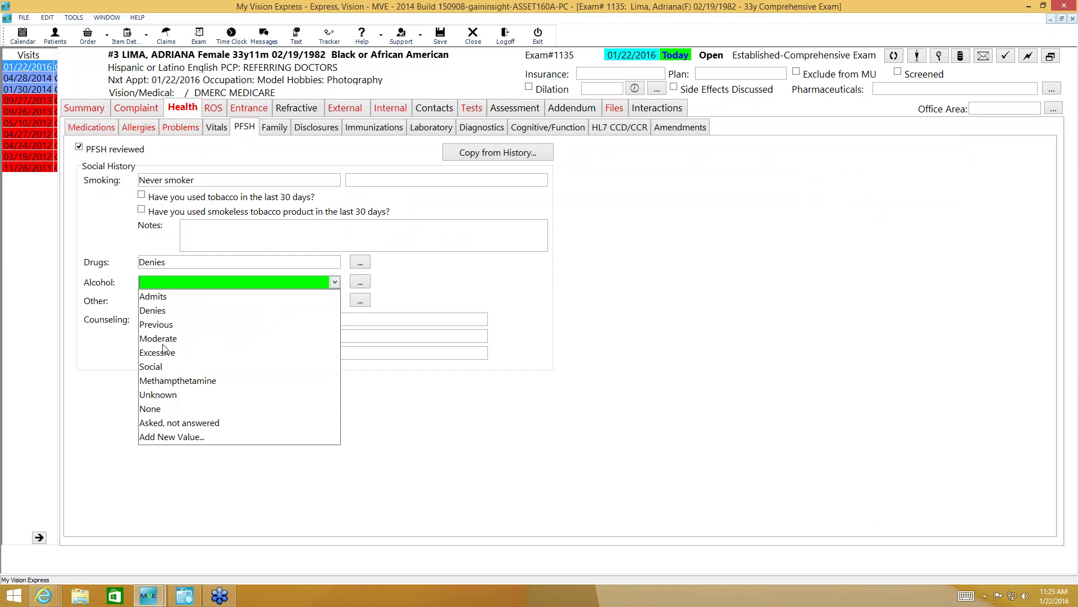
pyautogui.click(163, 368)
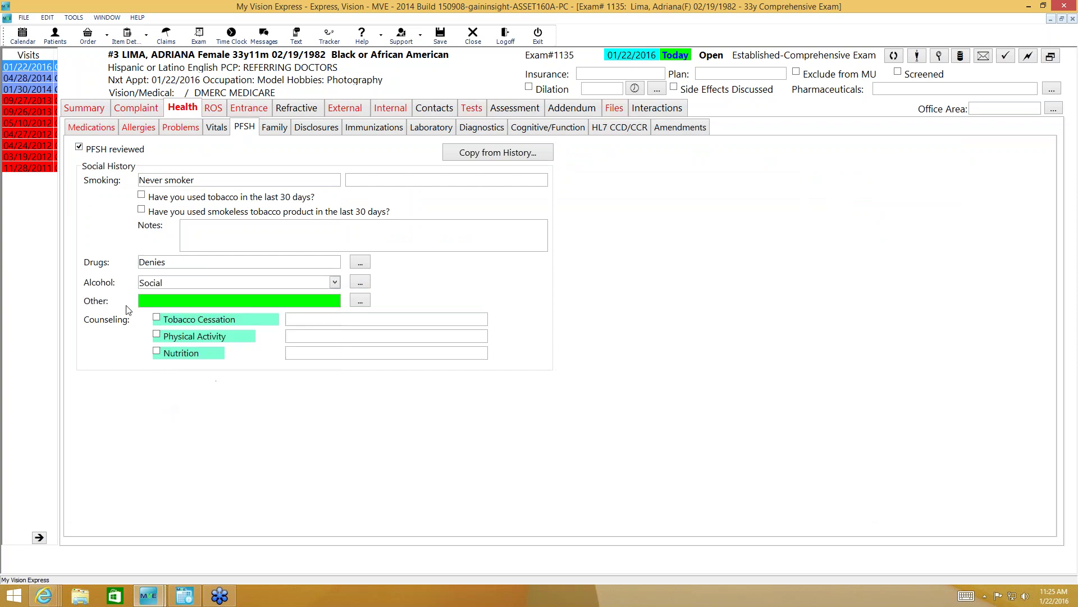
pyautogui.click(335, 301)
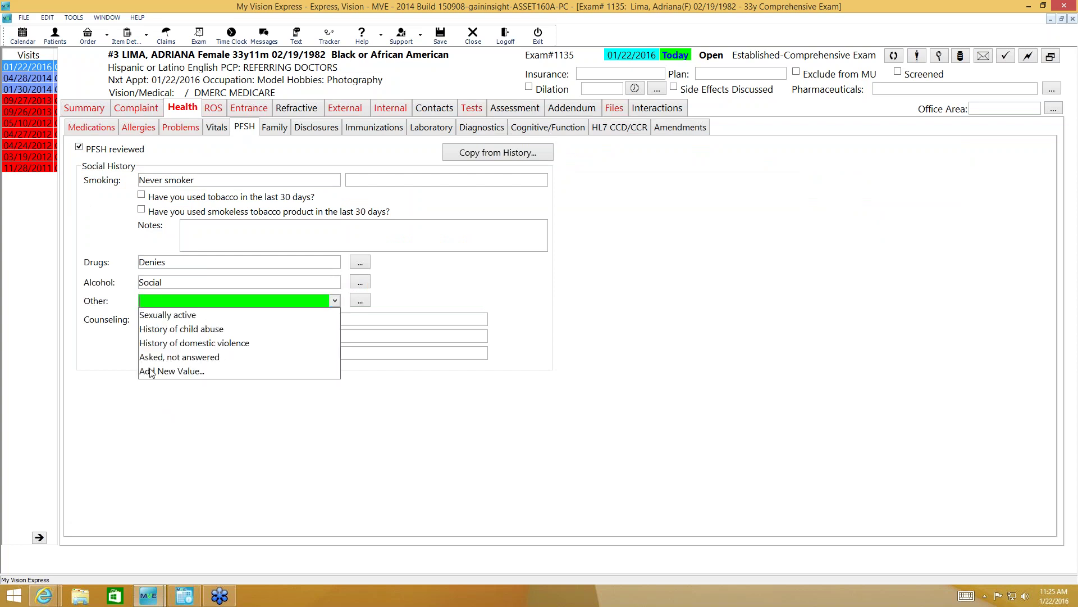
pyautogui.click(110, 339)
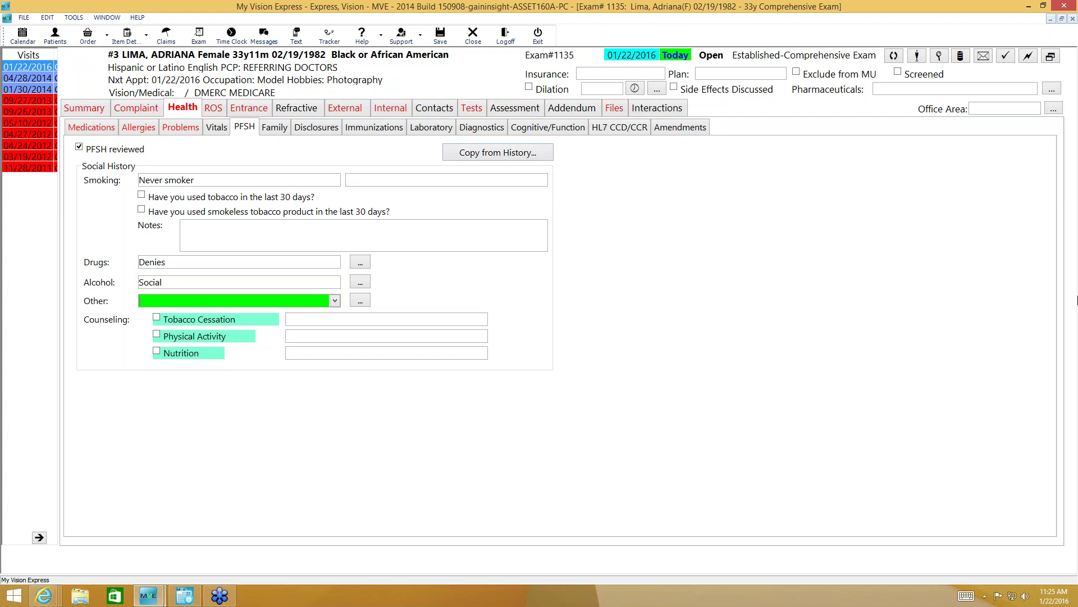
pyautogui.click(1074, 271)
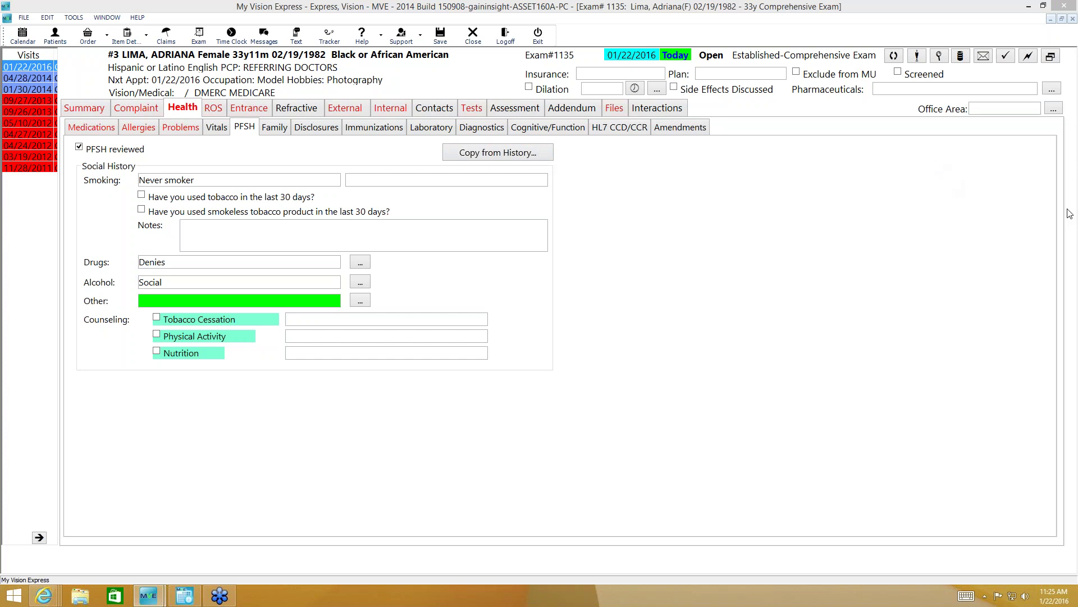
pyautogui.click(567, 216)
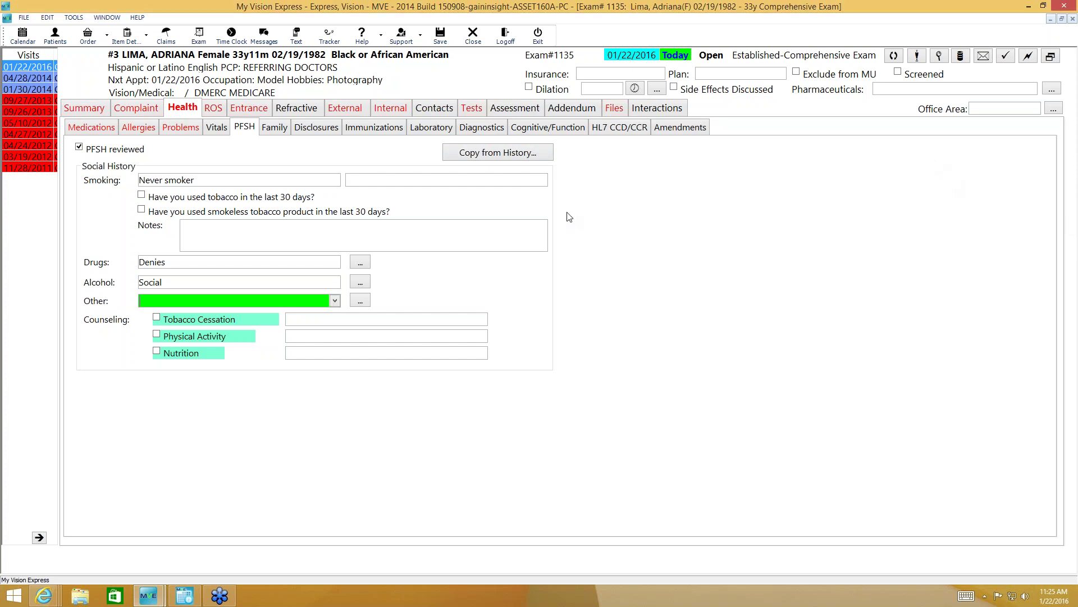
# - Copy the social history from the patient's 01/30/2014 comprehensive exam into the current exam
pyautogui.click(534, 157)
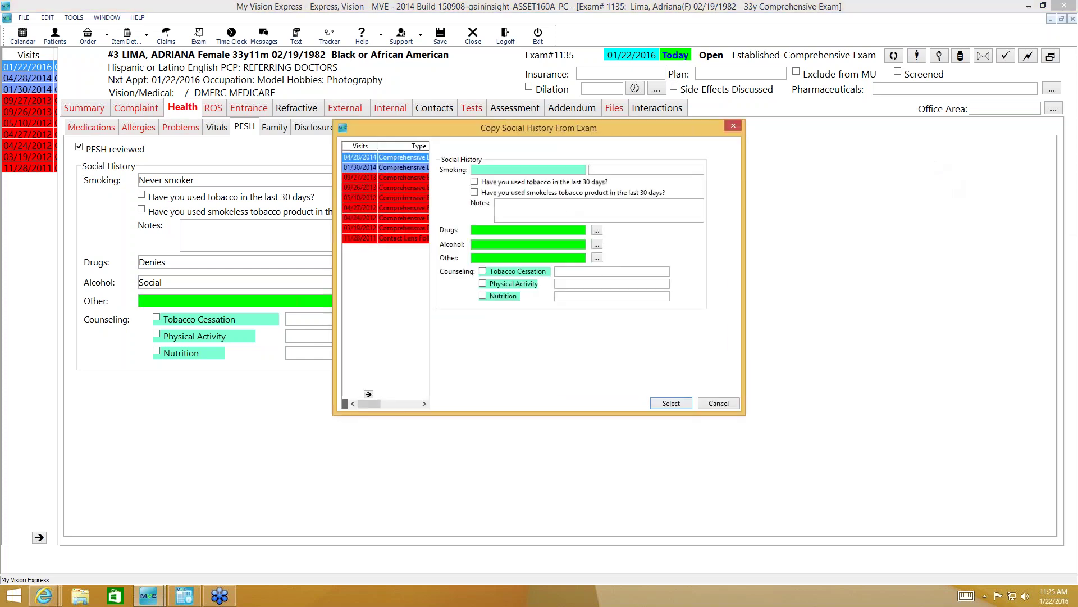
pyautogui.click(393, 187)
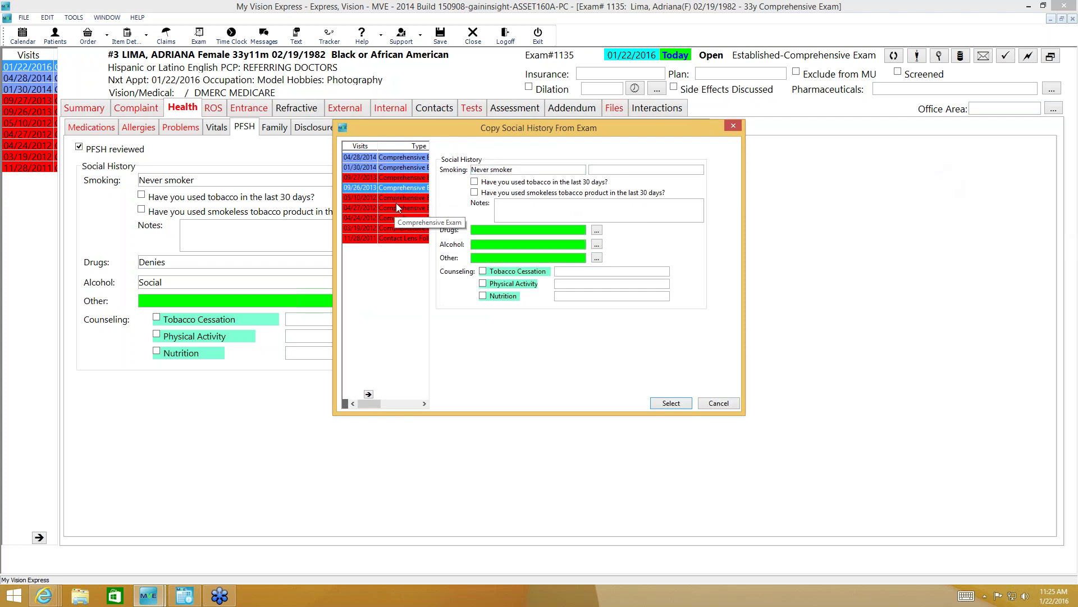
pyautogui.click(402, 169)
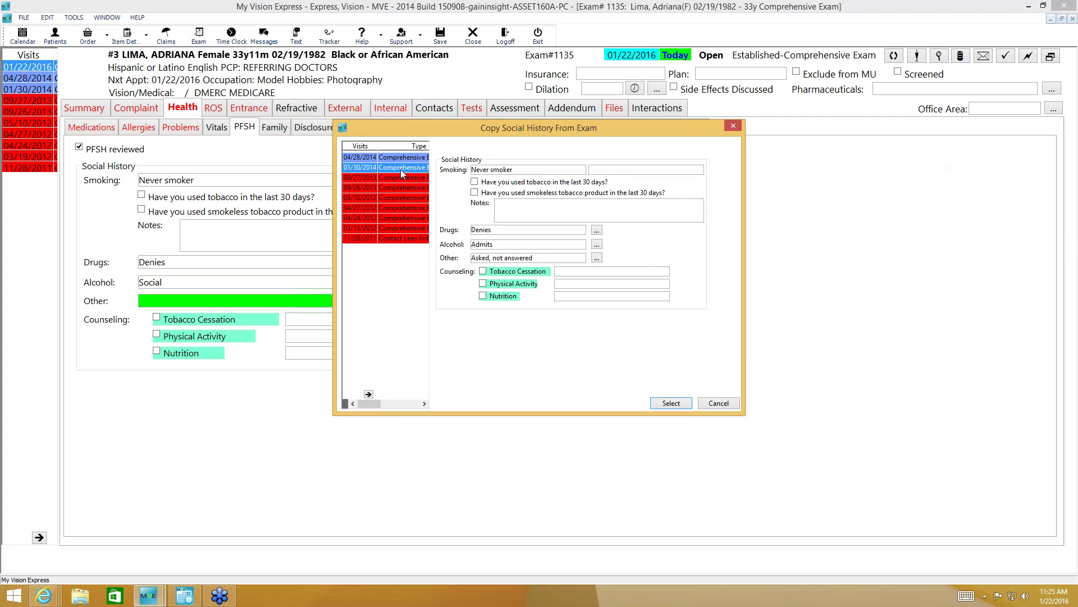
pyautogui.click(685, 401)
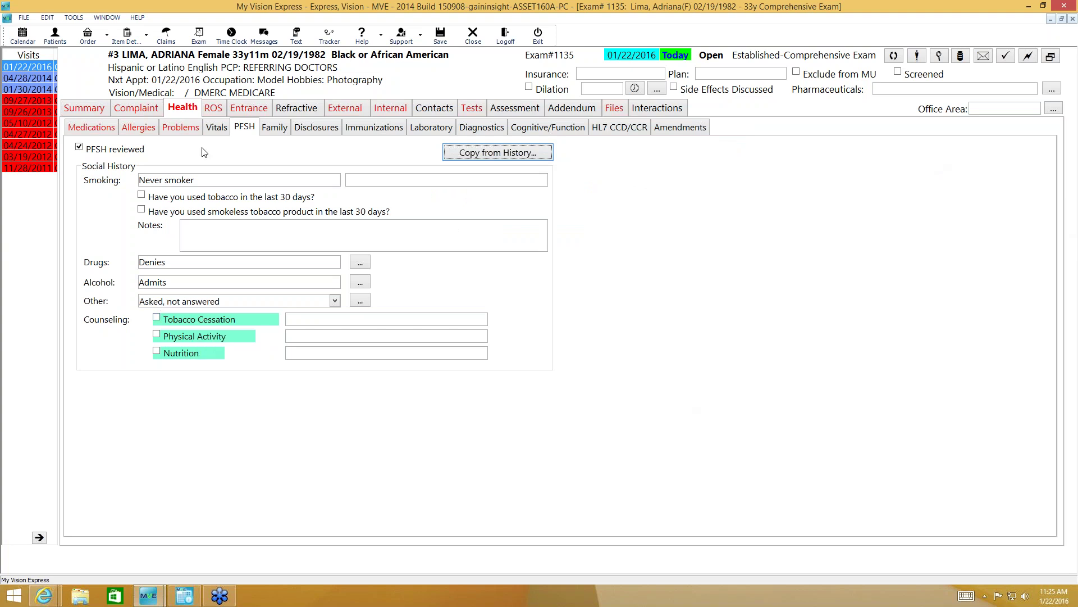
# - Add Asthma, ICD J45.909, to the family history with timeline Unknown and relationship Father
pyautogui.click(262, 128)
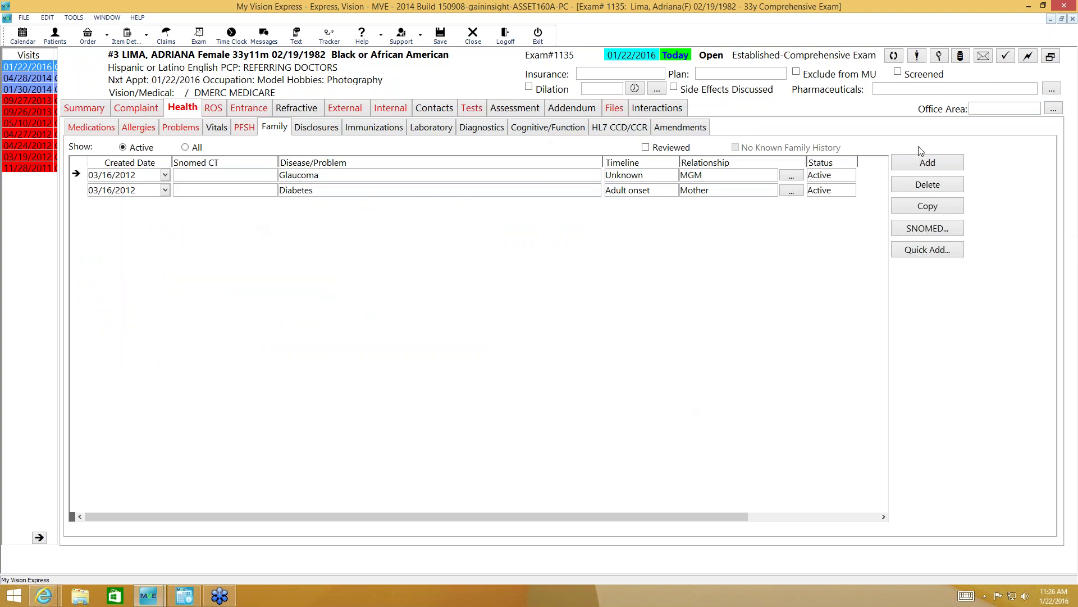
pyautogui.click(928, 163)
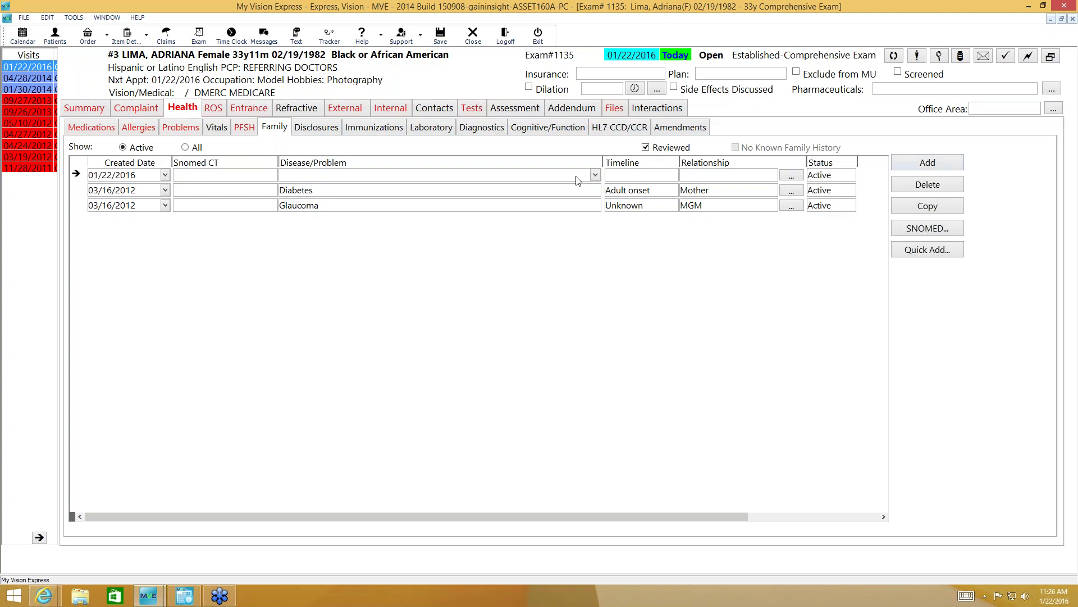
pyautogui.click(596, 175)
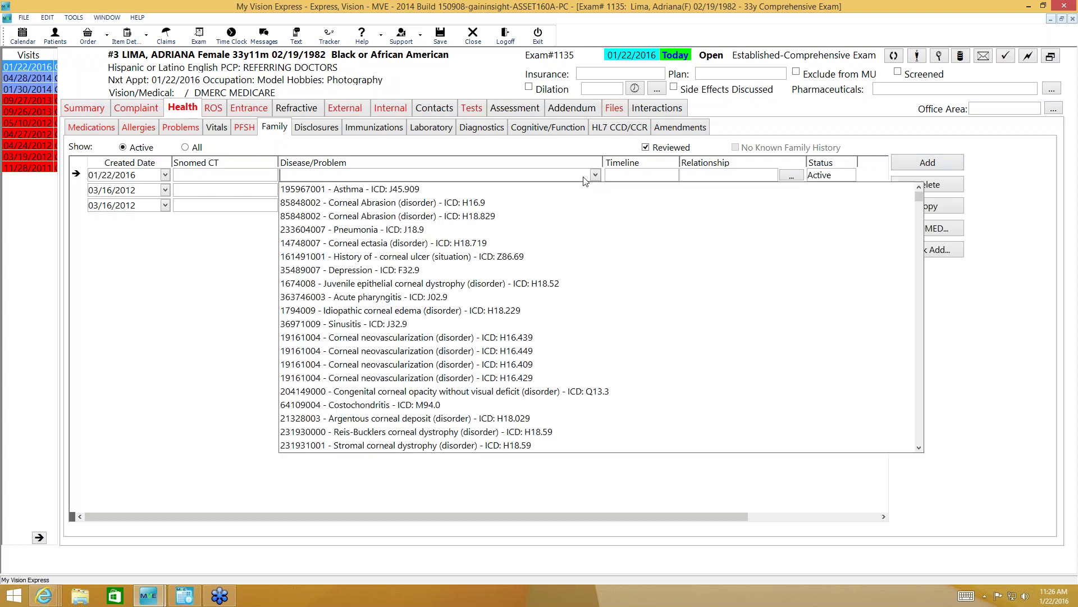
pyautogui.click(430, 189)
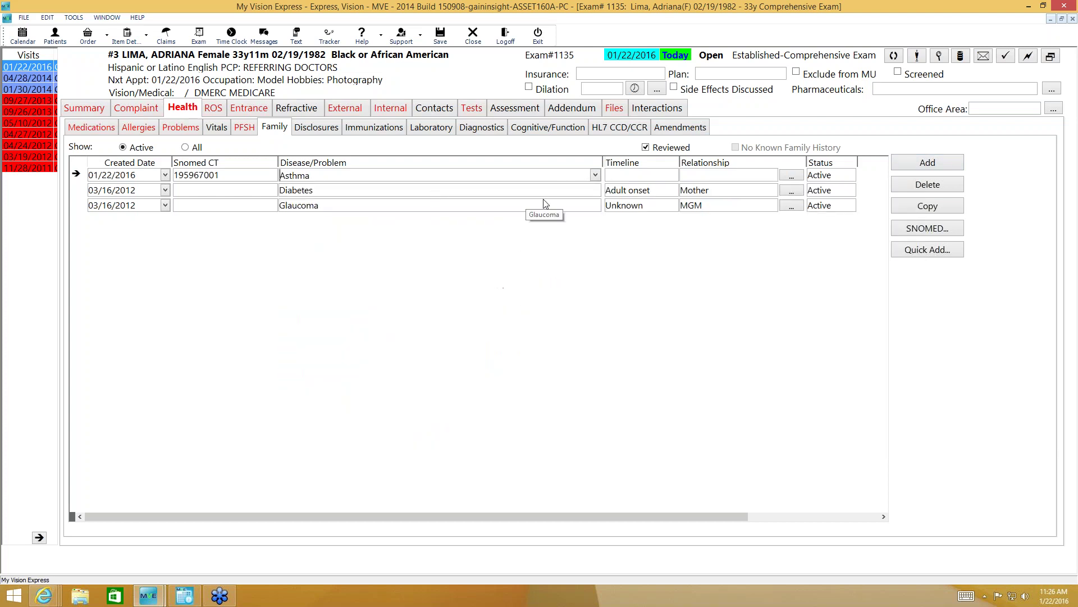
pyautogui.click(645, 177)
pyautogui.click(672, 175)
pyautogui.click(628, 190)
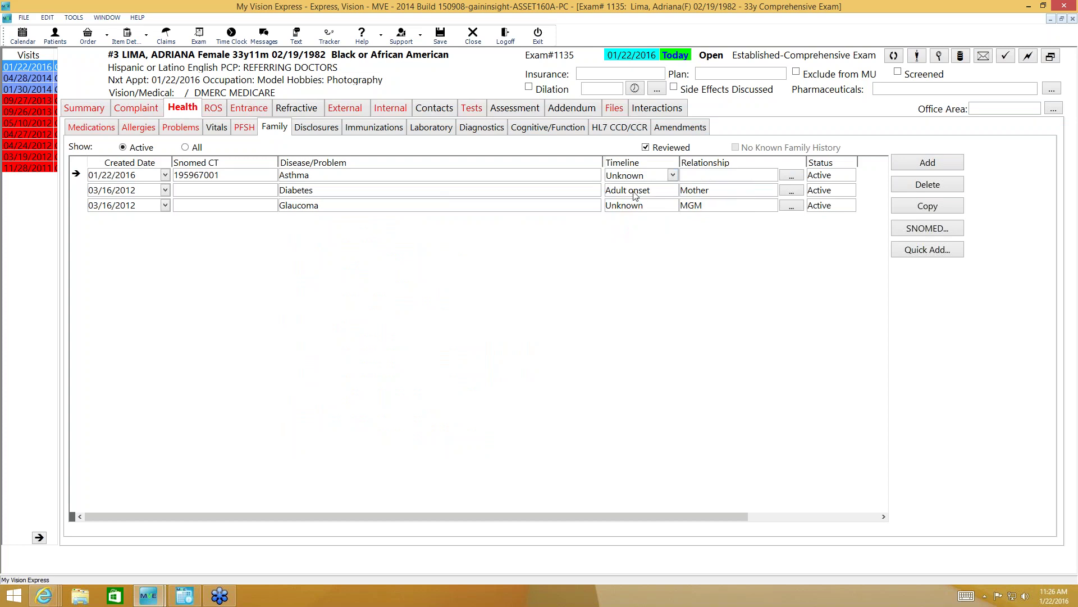
pyautogui.click(707, 176)
pyautogui.click(772, 175)
pyautogui.click(702, 217)
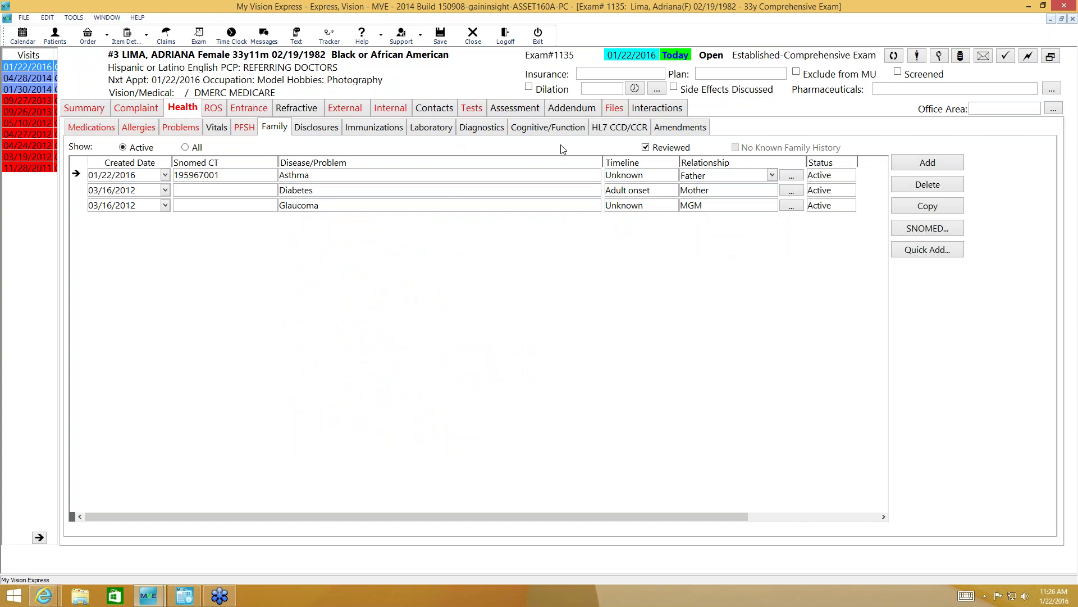
# - Look over the HL7 CCD/CCR records and the Genitourinary choices in the review of systems
pyautogui.click(612, 133)
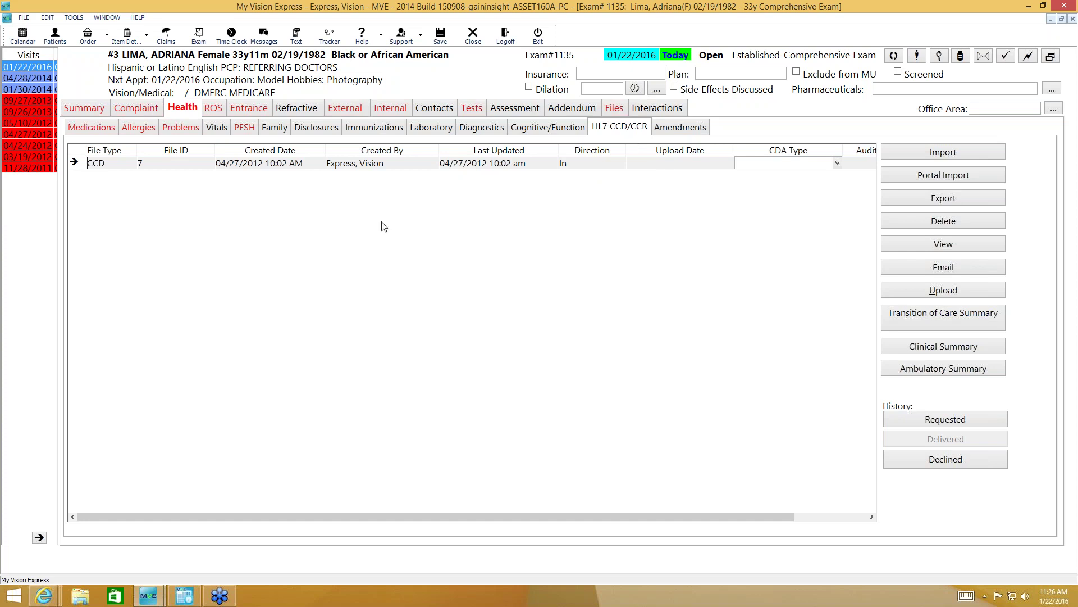
pyautogui.click(208, 112)
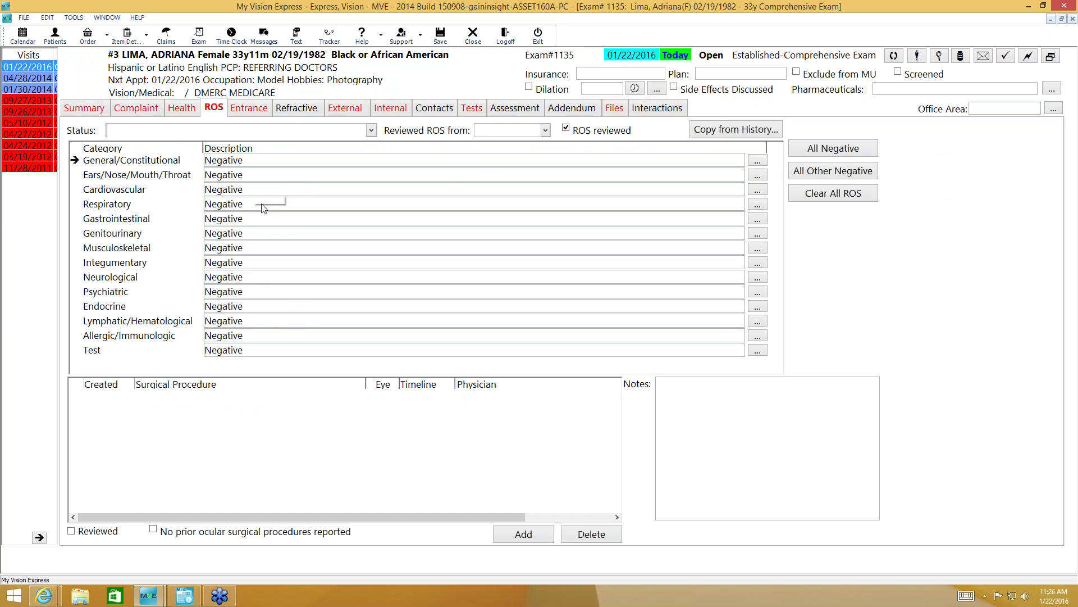
pyautogui.click(632, 233)
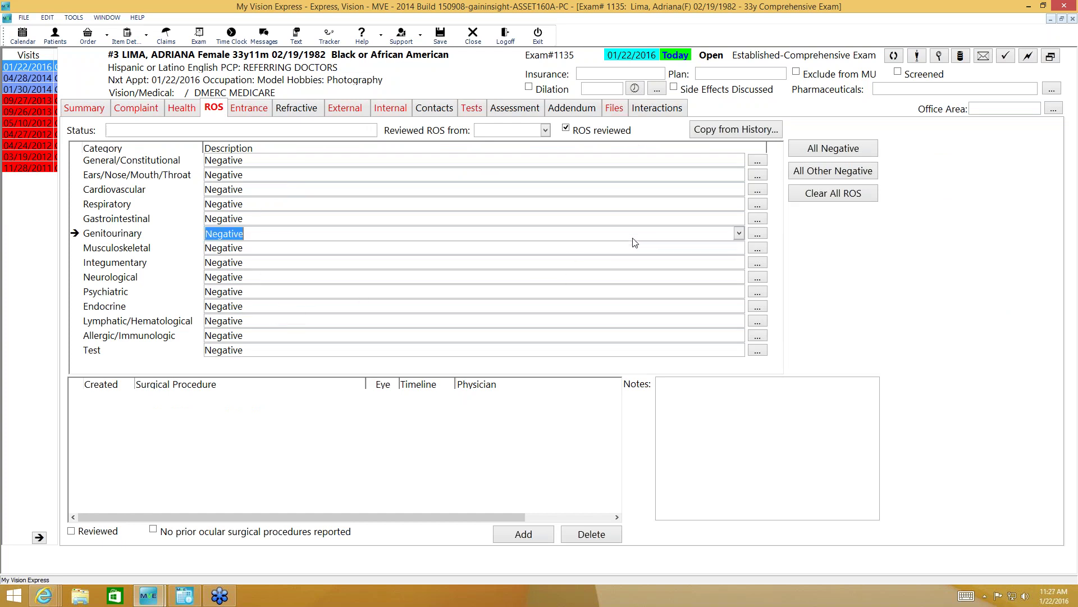
pyautogui.click(738, 234)
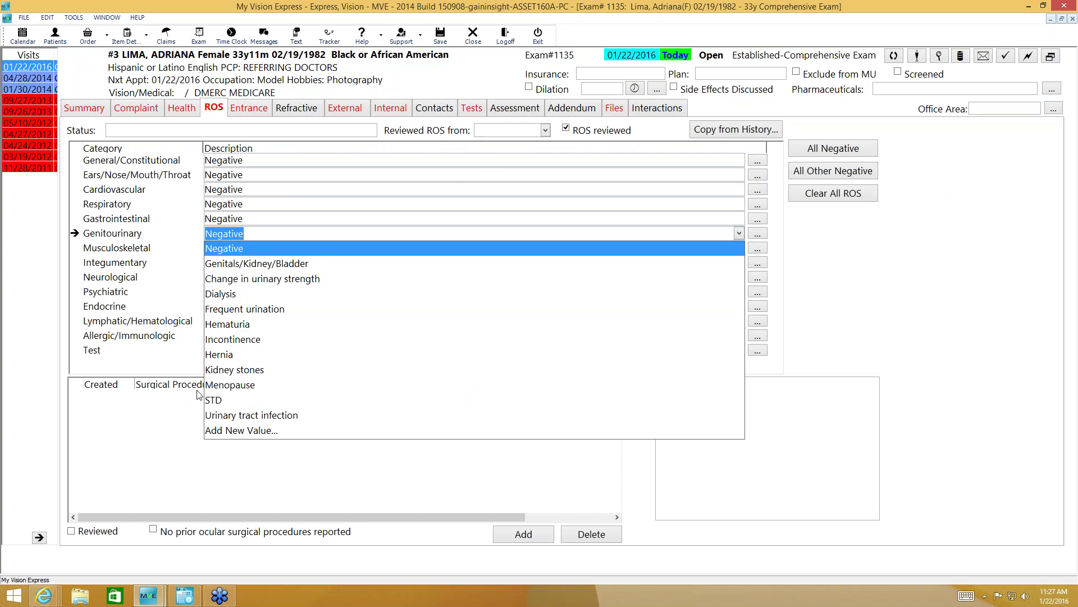
pyautogui.click(159, 340)
# - Replace Negative with Itching and Dryness for the Integumentary category in the review of systems
pyautogui.click(756, 264)
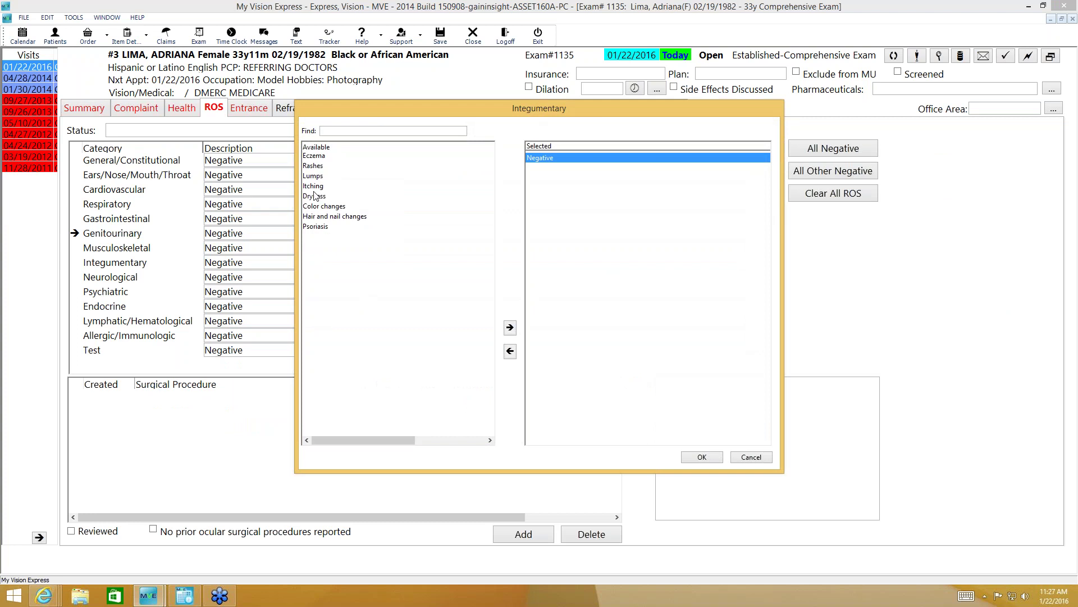
pyautogui.click(314, 176)
pyautogui.doubleClick(313, 186)
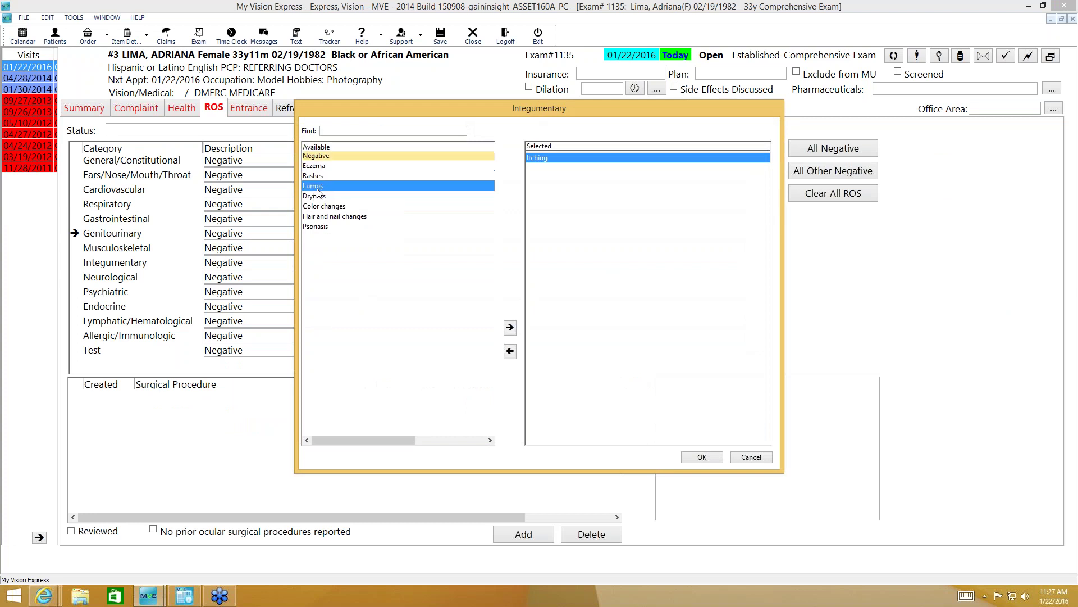
pyautogui.doubleClick(314, 196)
pyautogui.click(697, 458)
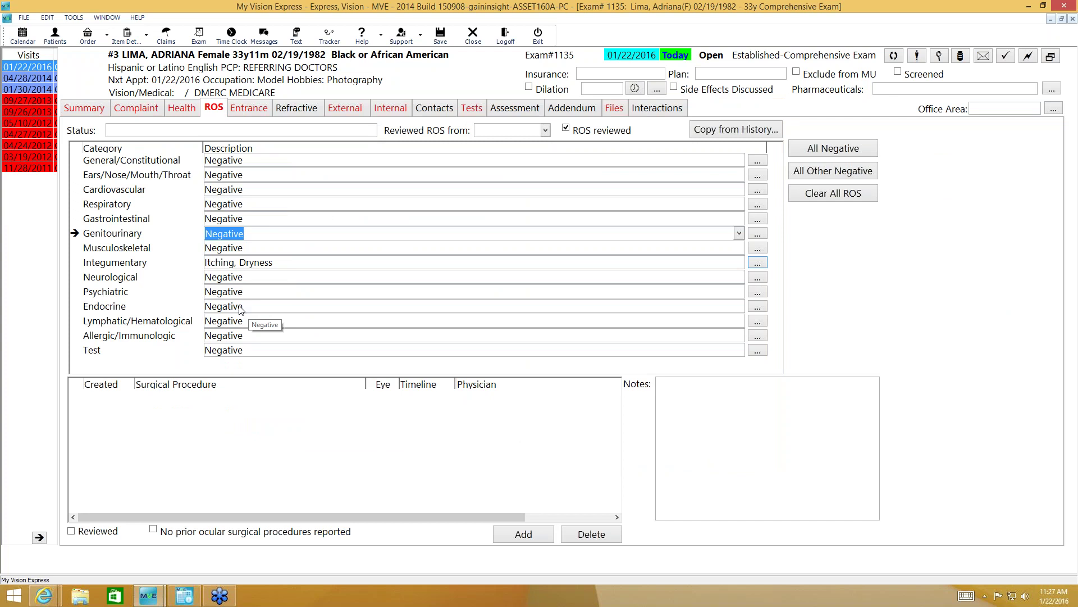
# - Copy the review of systems from the patient's 01/30/2014 exam into the current exam
pyautogui.click(736, 130)
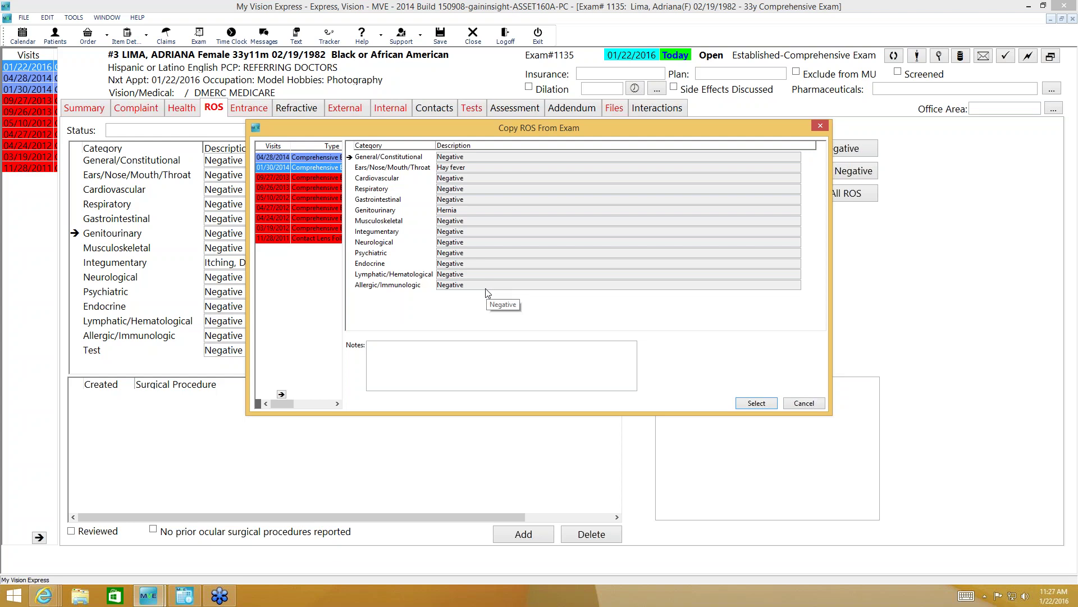
pyautogui.click(756, 403)
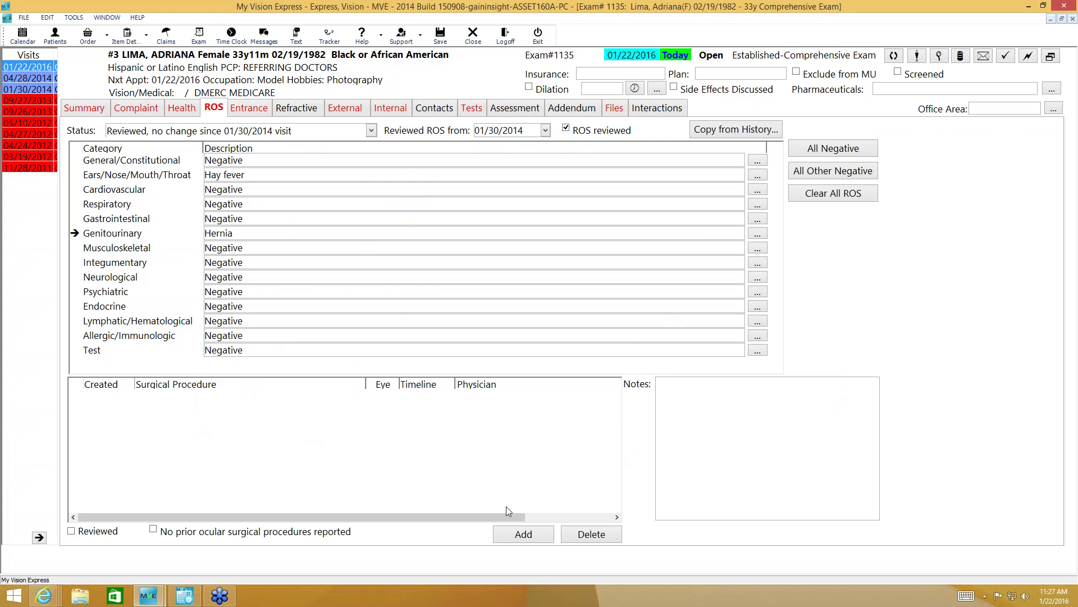
# - Add a blank surgical procedure row, inspect the list of surgery values without changing it, and delete the row
pyautogui.click(517, 534)
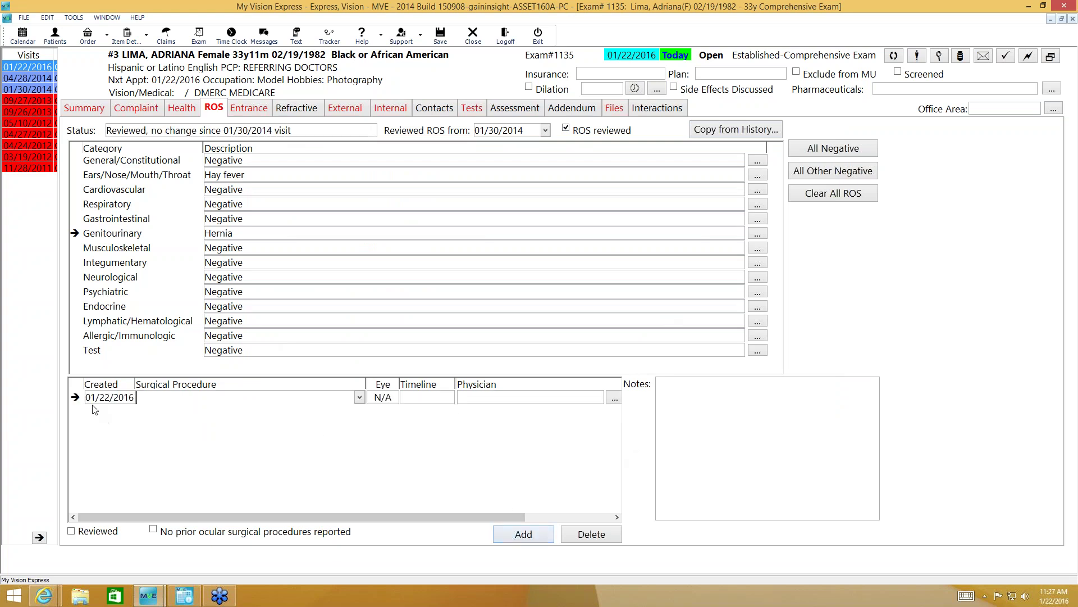
pyautogui.click(358, 398)
pyautogui.moveTo(360, 427); pyautogui.dragTo(356, 502)
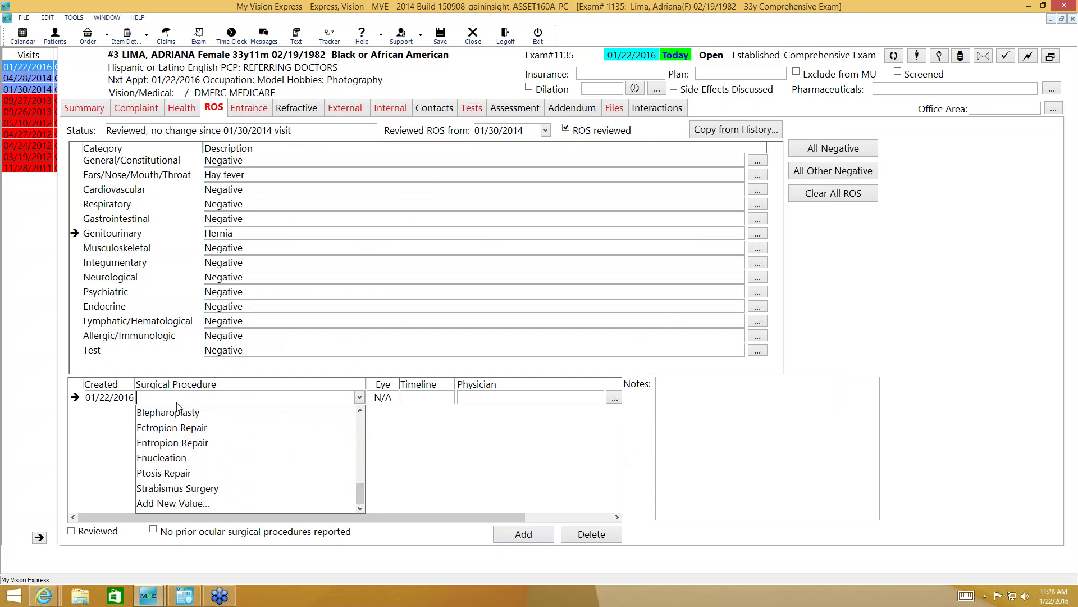
pyautogui.click(169, 503)
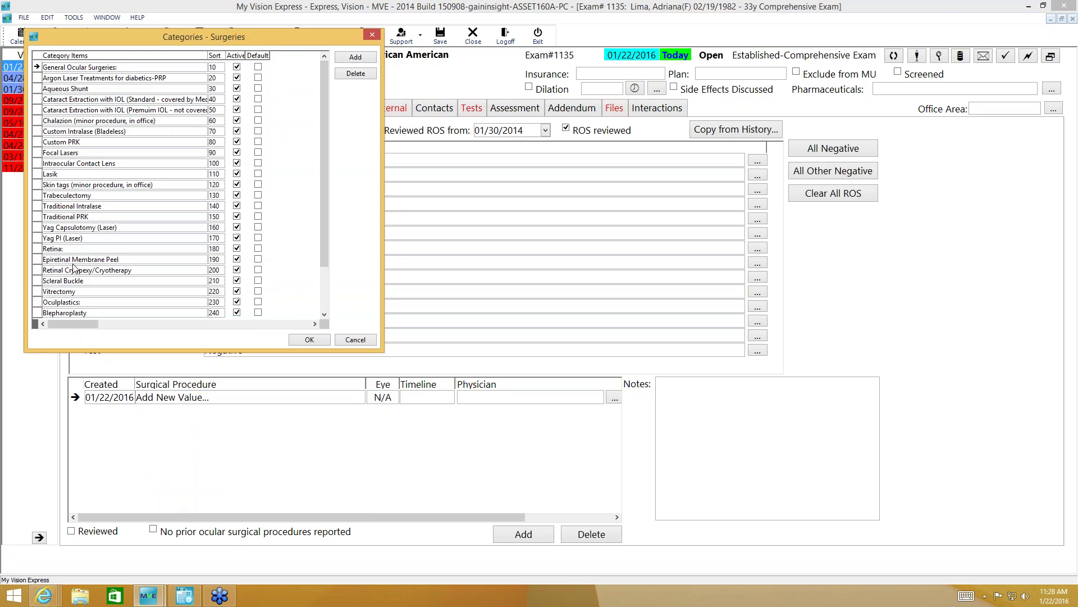
pyautogui.click(355, 340)
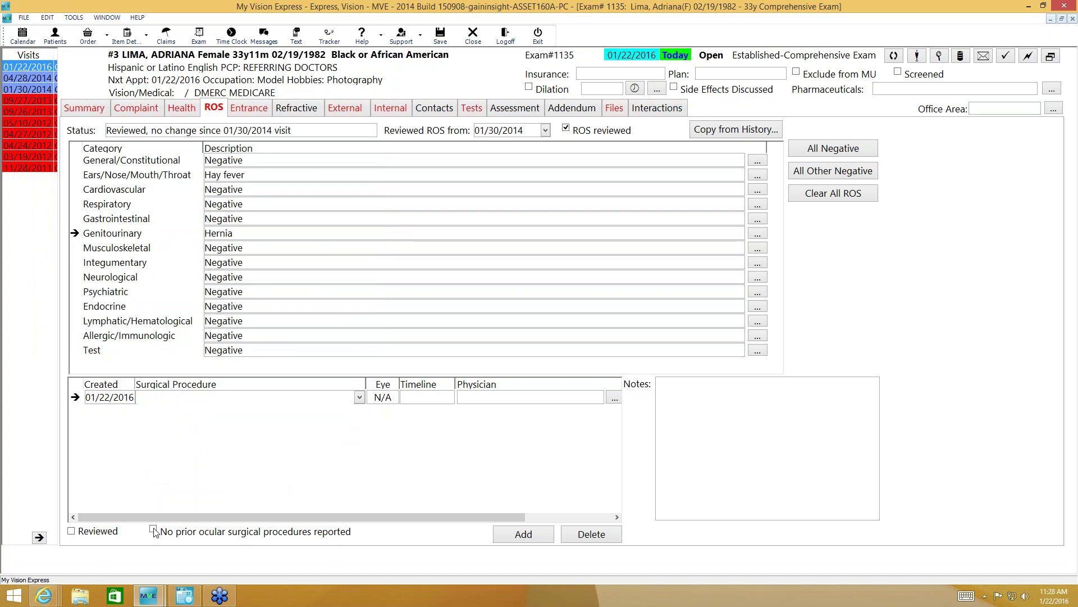
pyautogui.click(590, 539)
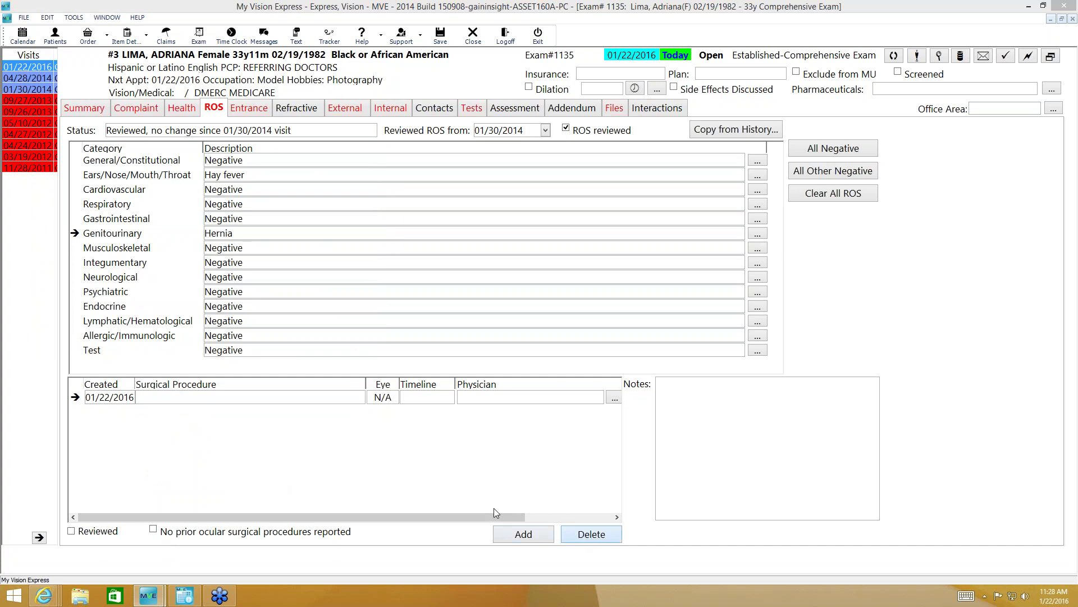
pyautogui.click(517, 231)
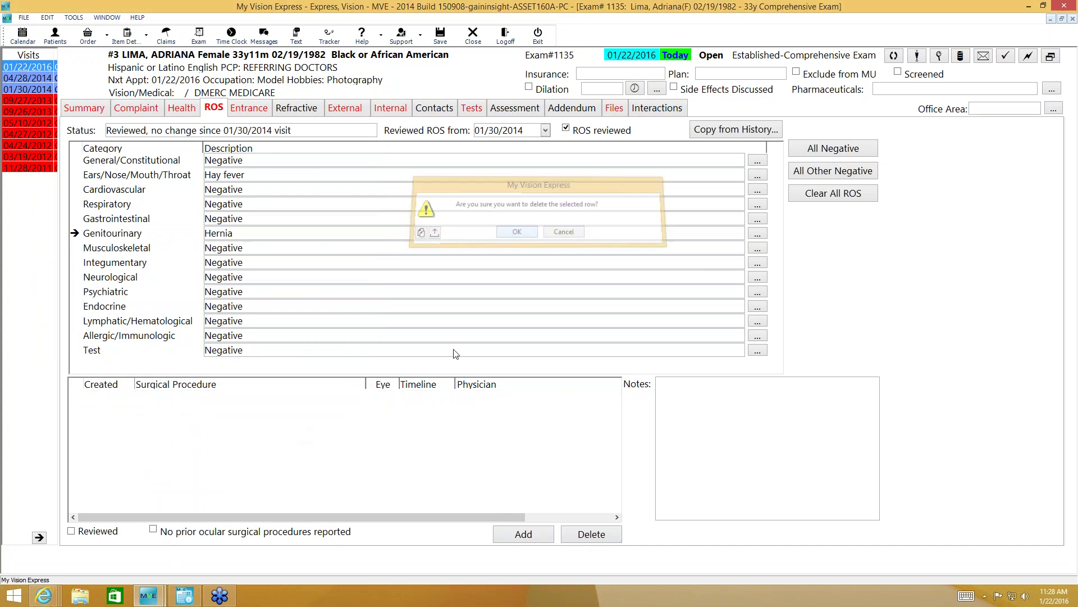
# - Record that no prior ocular surgical procedures are reported and mark the surgical history as reviewed
pyautogui.click(154, 530)
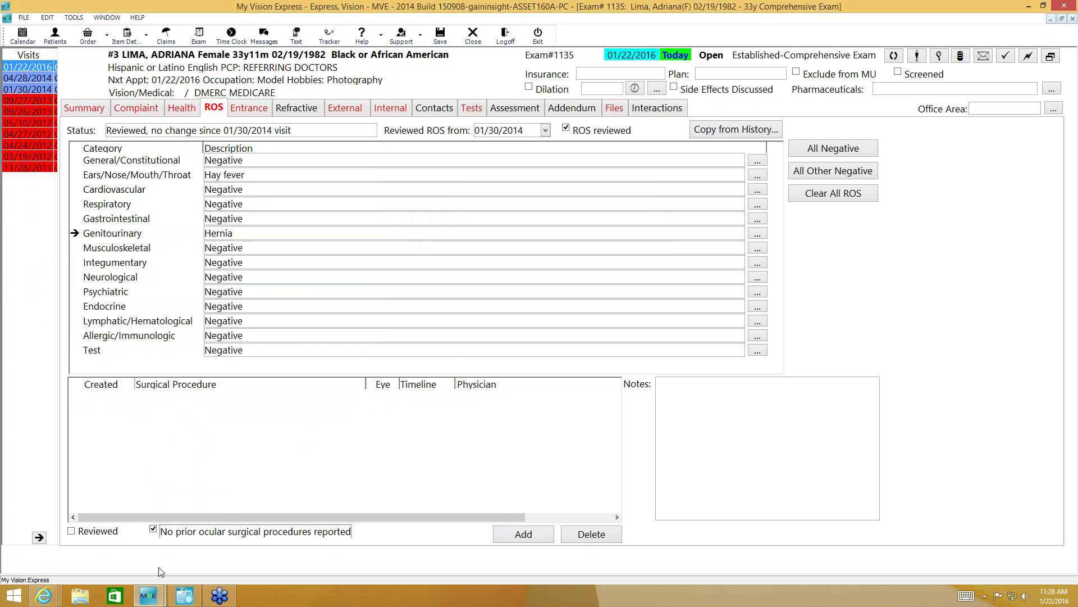
pyautogui.click(71, 531)
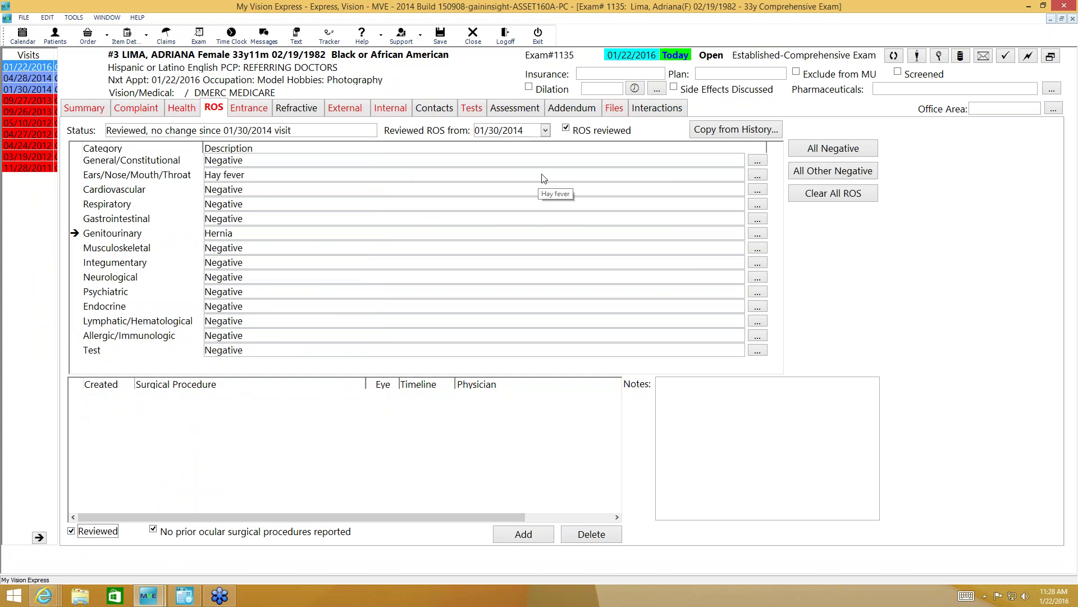
pyautogui.click(681, 415)
# - Add an IOP reading to the entrance tests with OD 7 and OS 10
pyautogui.click(242, 113)
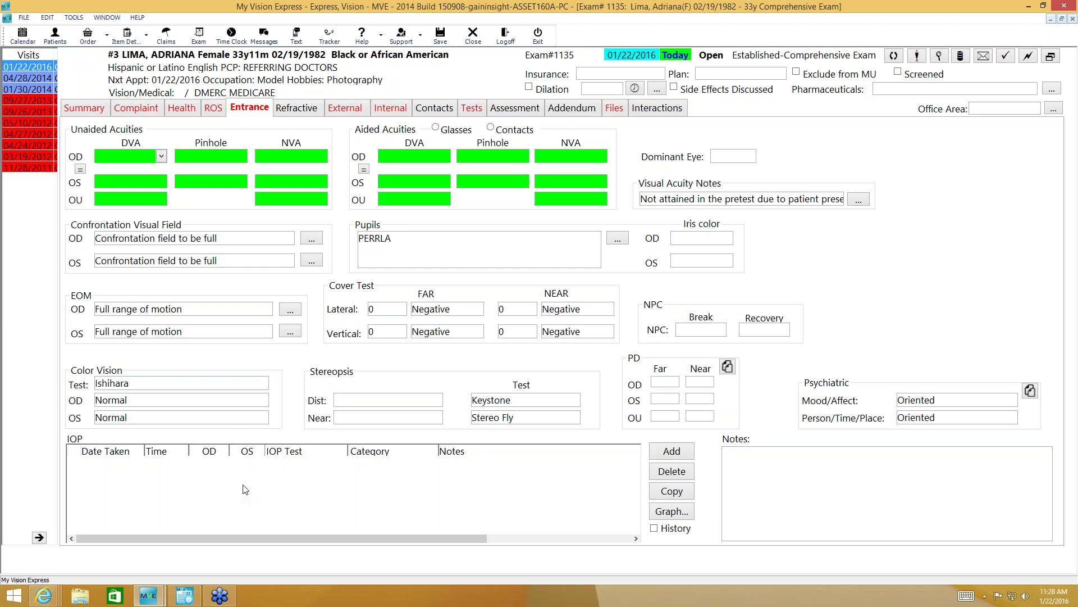
pyautogui.click(673, 452)
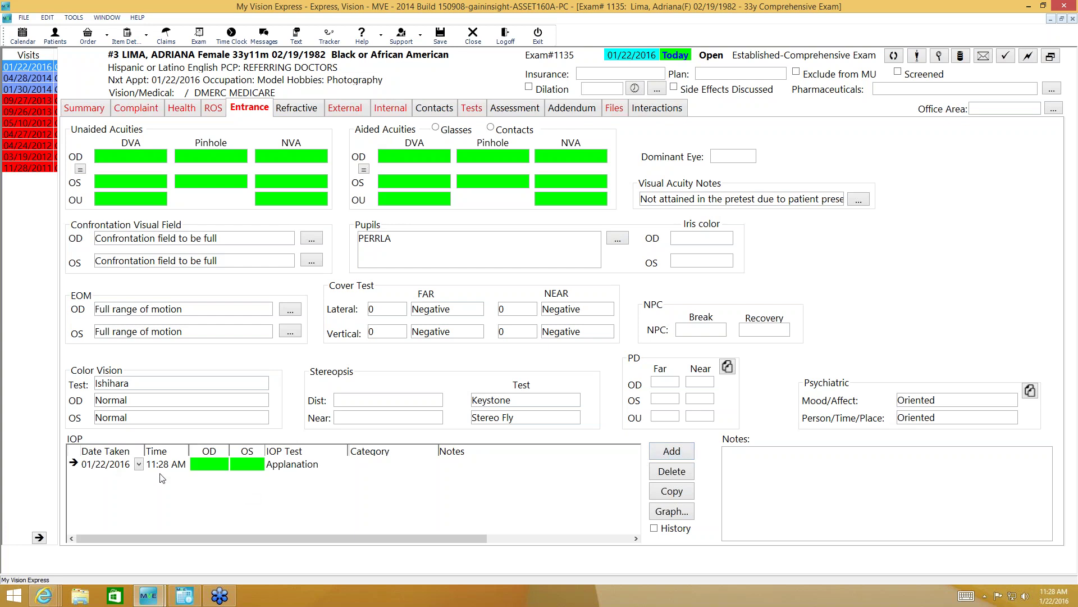
pyautogui.click(209, 464)
pyautogui.click(223, 463)
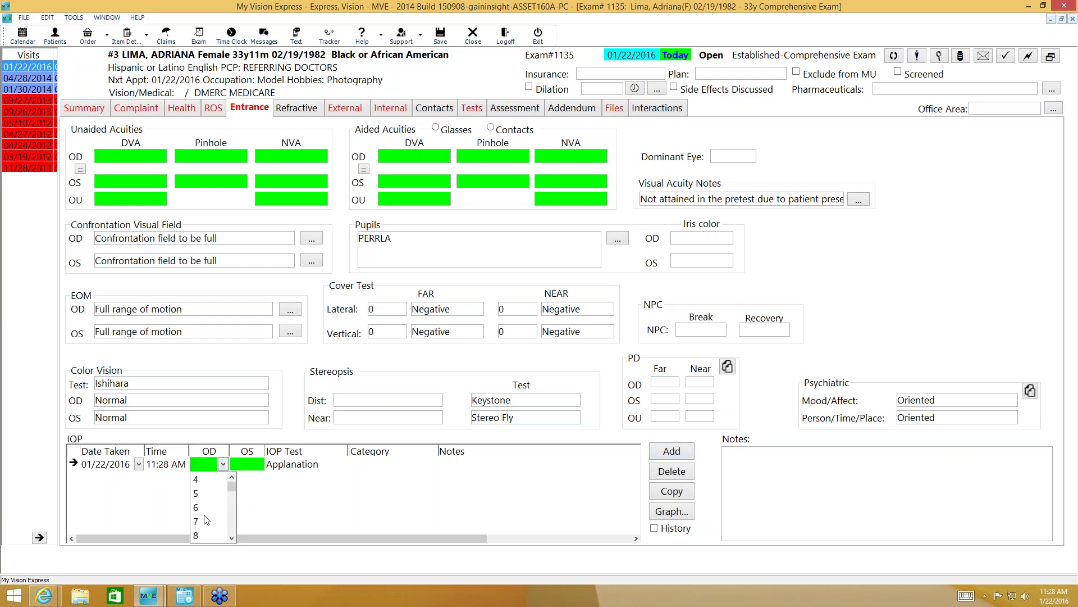
pyautogui.click(207, 522)
pyautogui.click(247, 468)
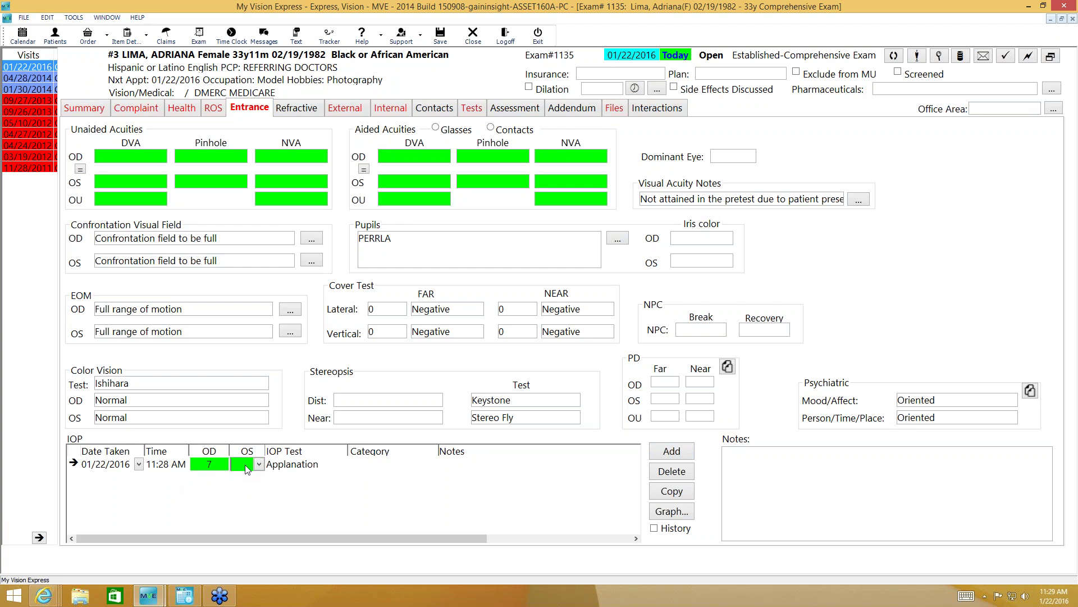
pyautogui.write('10')
# - Set the IOP reading's test method to Non-Contact and its category to Examination, leaving the notes blank
pyautogui.click(292, 464)
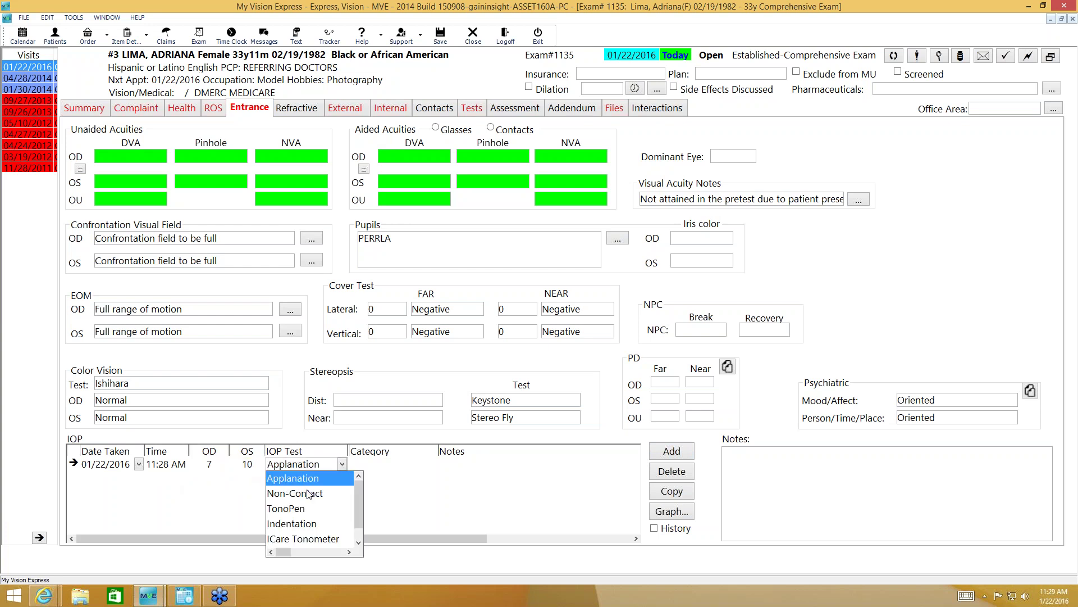
pyautogui.click(229, 482)
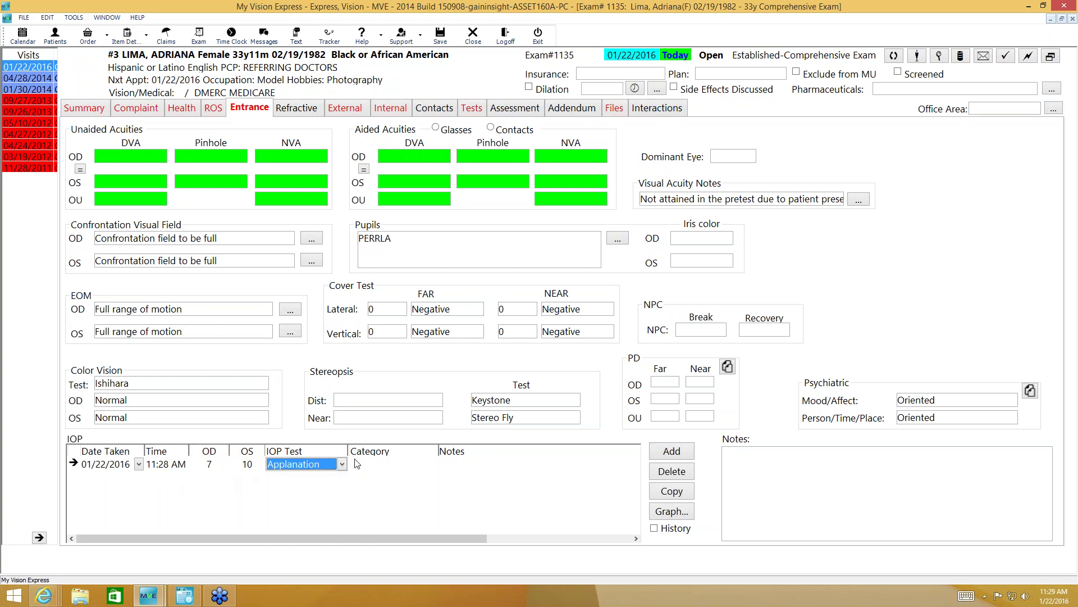
pyautogui.click(342, 466)
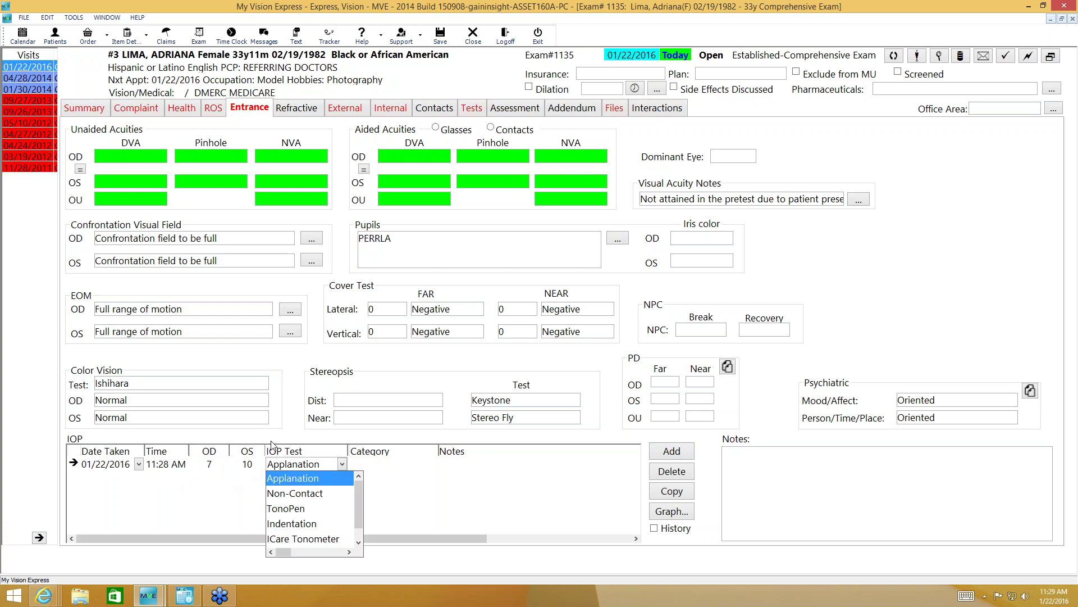
pyautogui.click(298, 496)
pyautogui.press('Tab')
pyautogui.click(393, 476)
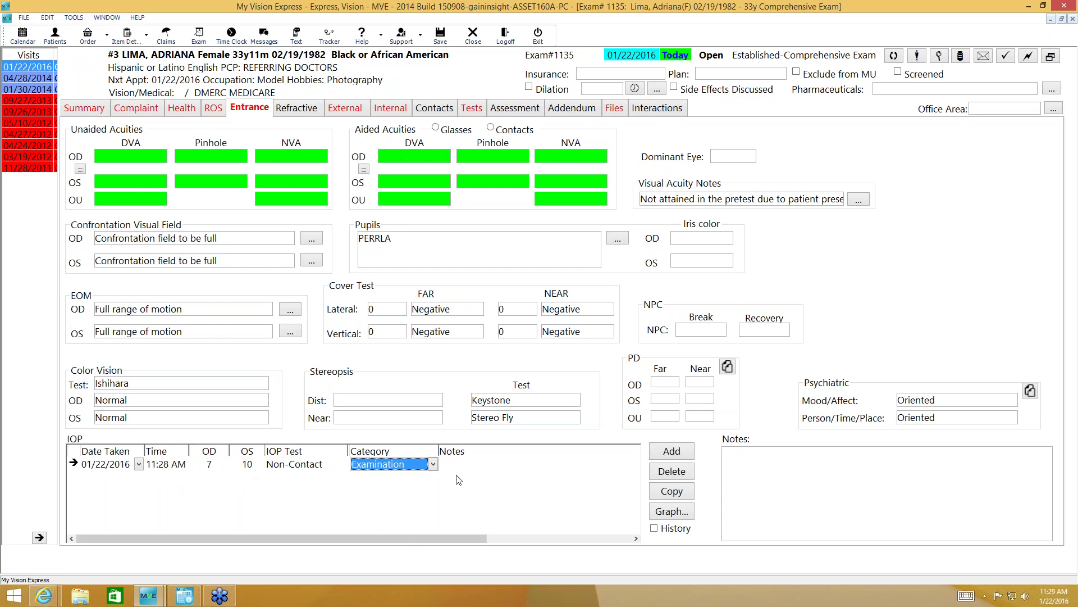
pyautogui.click(491, 466)
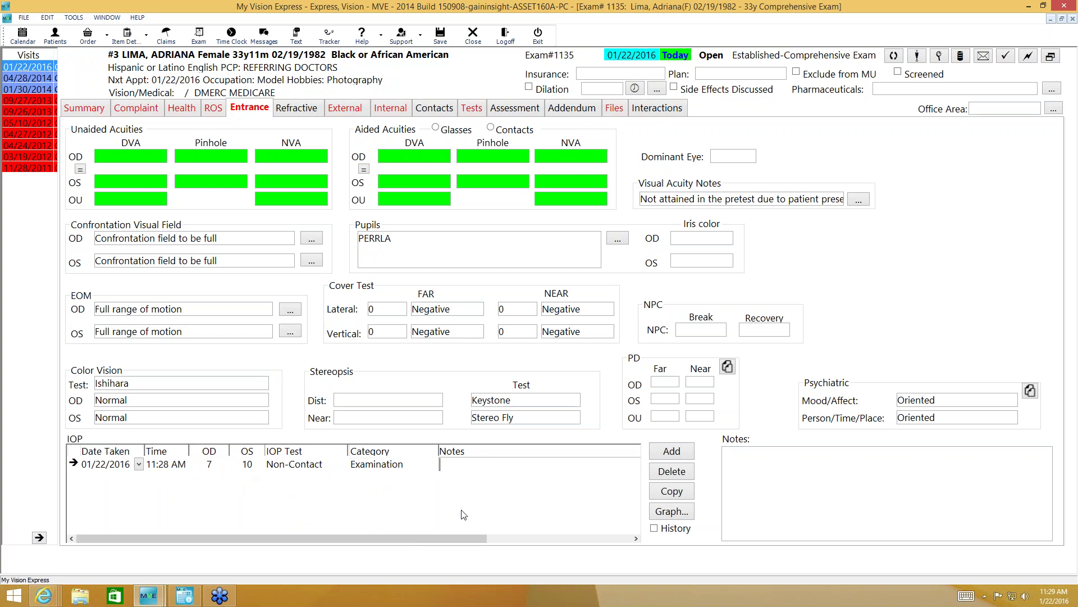
pyautogui.click(809, 481)
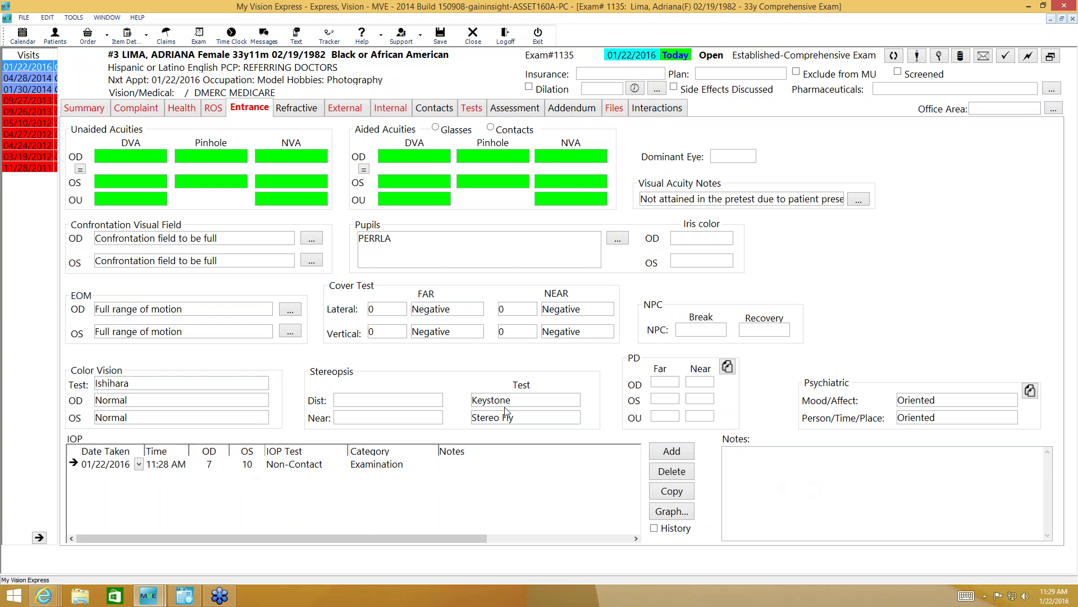
# - Copy the Final prescription dated 06/10/2014 from the refractive history into the current exam
pyautogui.click(308, 108)
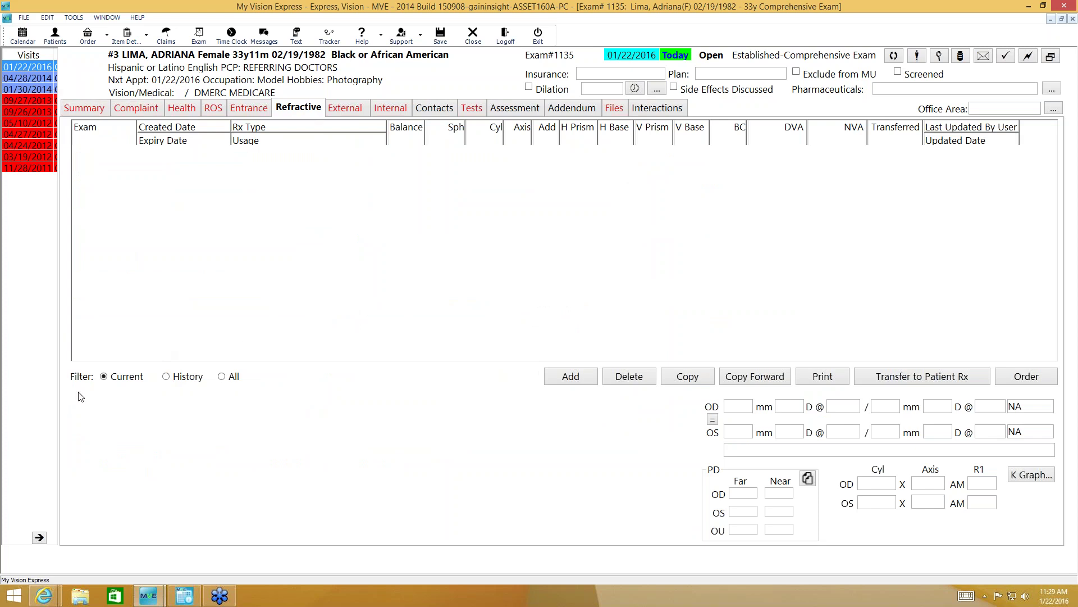
pyautogui.click(166, 377)
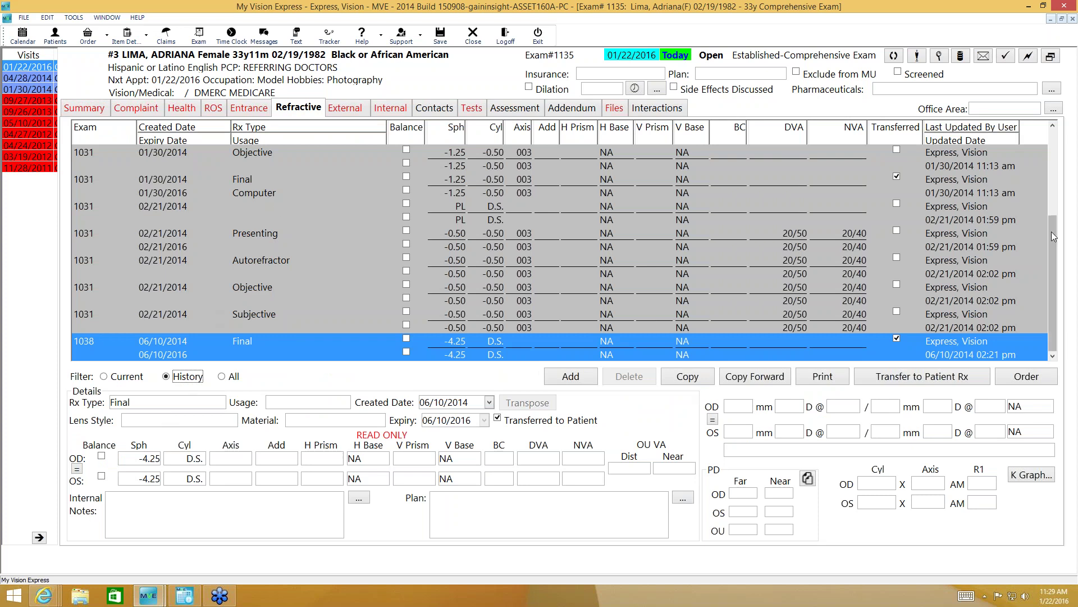
pyautogui.moveTo(1051, 239); pyautogui.dragTo(1041, 264)
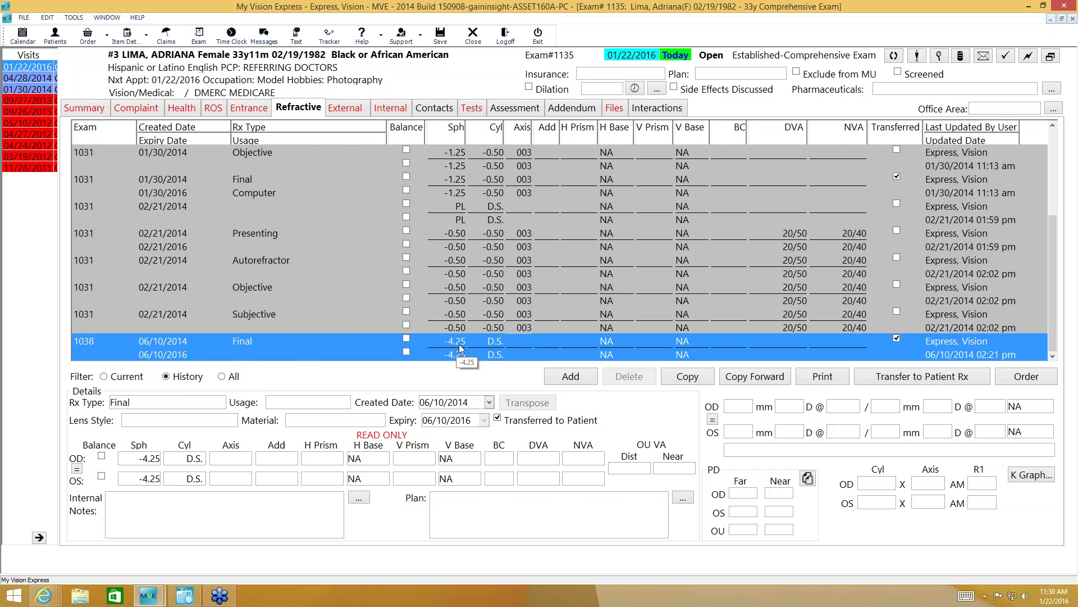
pyautogui.click(688, 376)
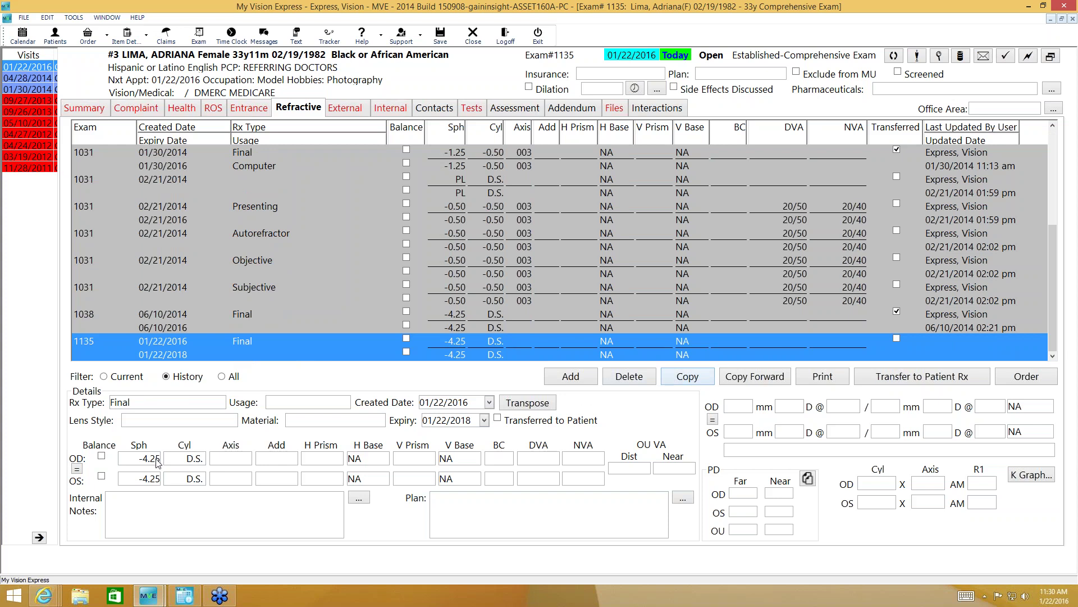
# - Change the copied prescription's Rx type to Presenting and check its display among the entrance tests
pyautogui.click(105, 377)
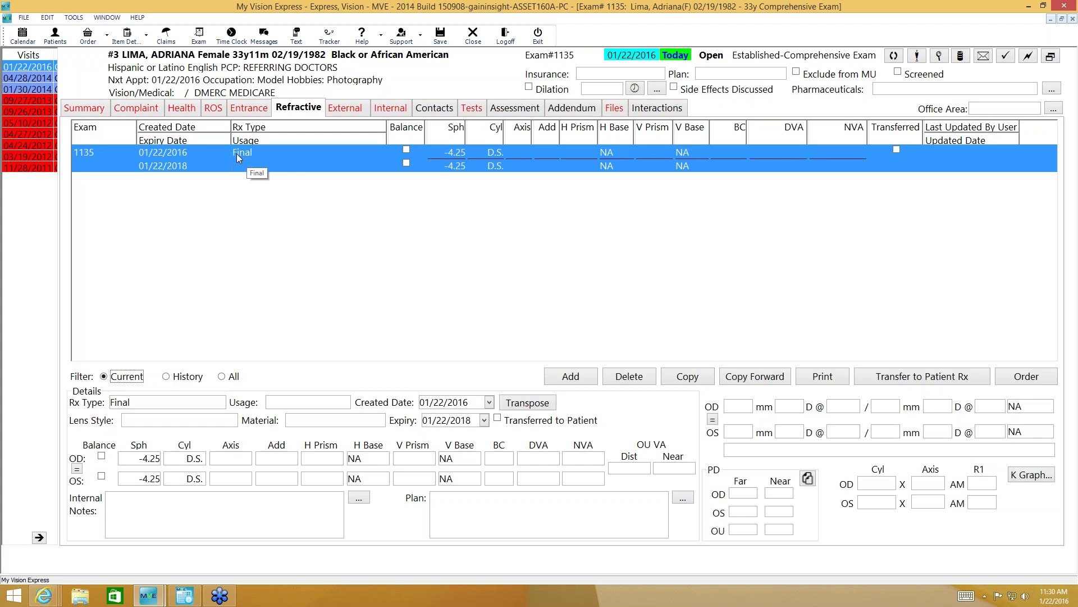
pyautogui.click(137, 404)
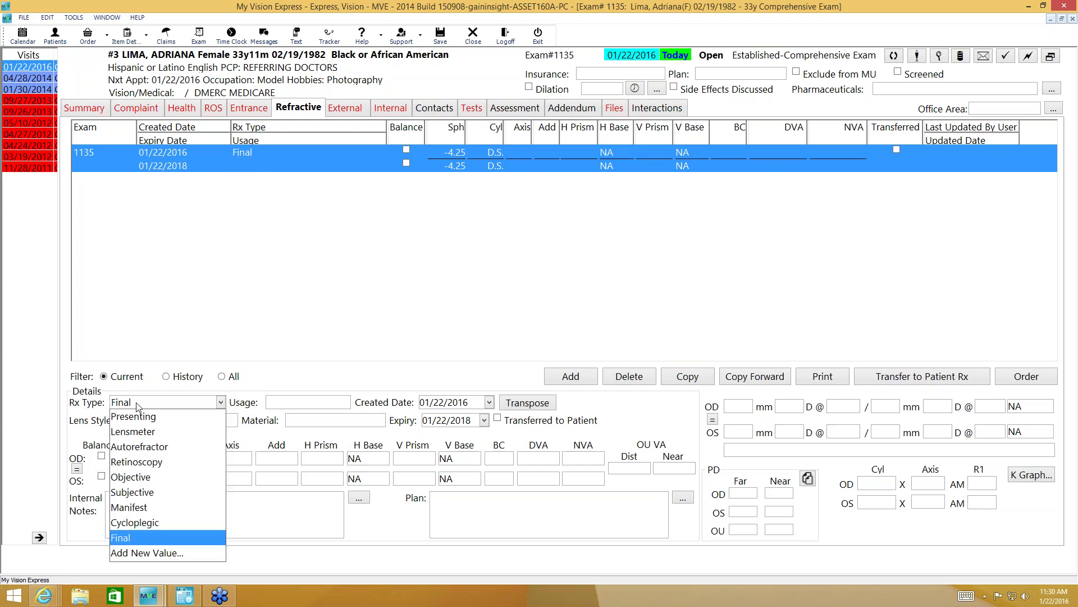
pyautogui.click(115, 416)
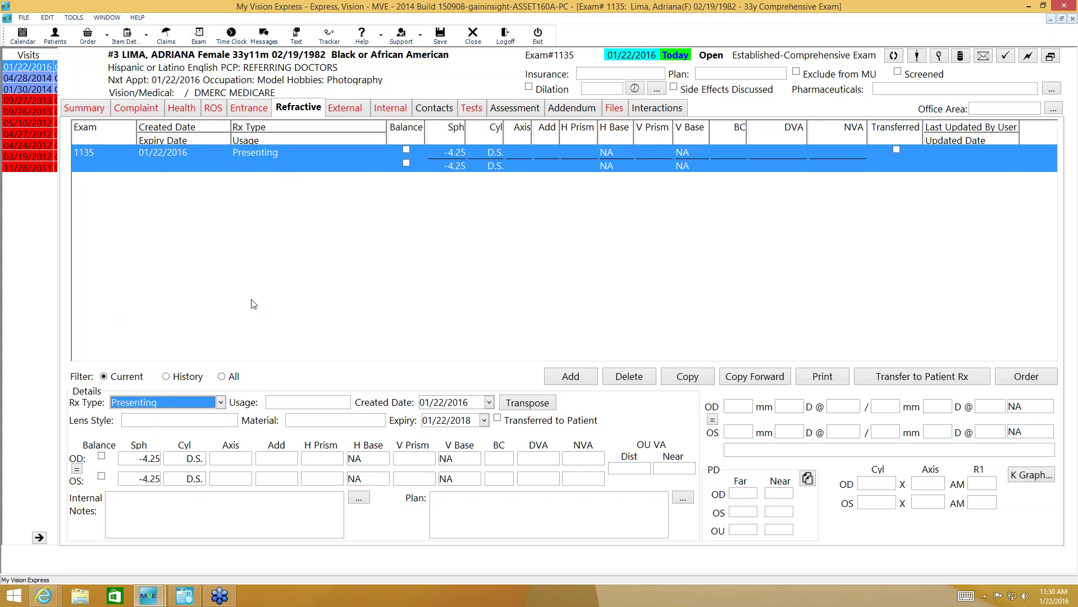
pyautogui.click(248, 110)
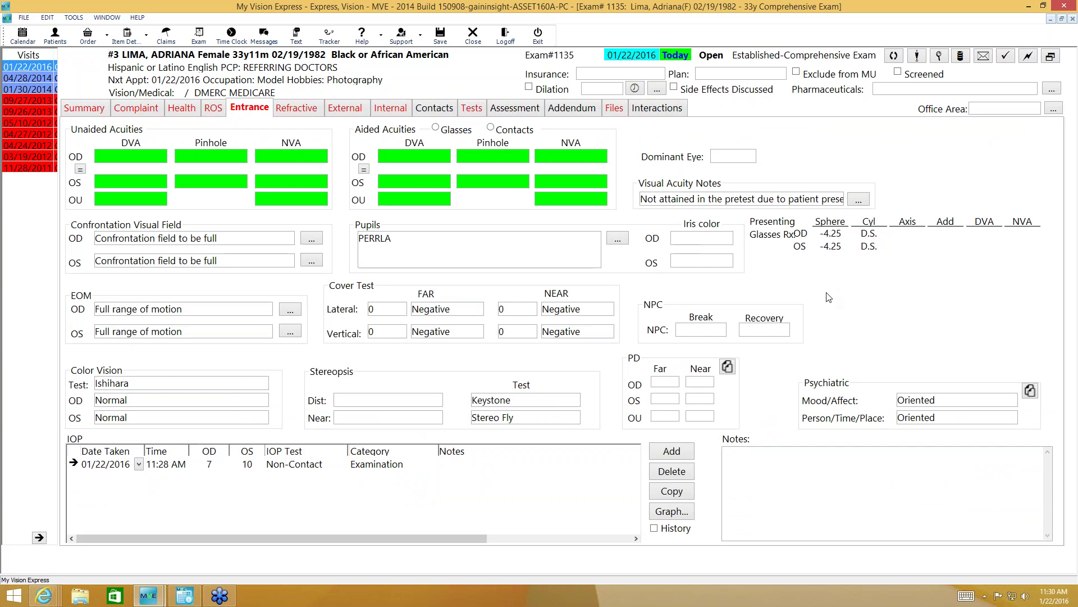
# - Add a blank prescription row to the current exam's refractive data and delete it
pyautogui.click(313, 110)
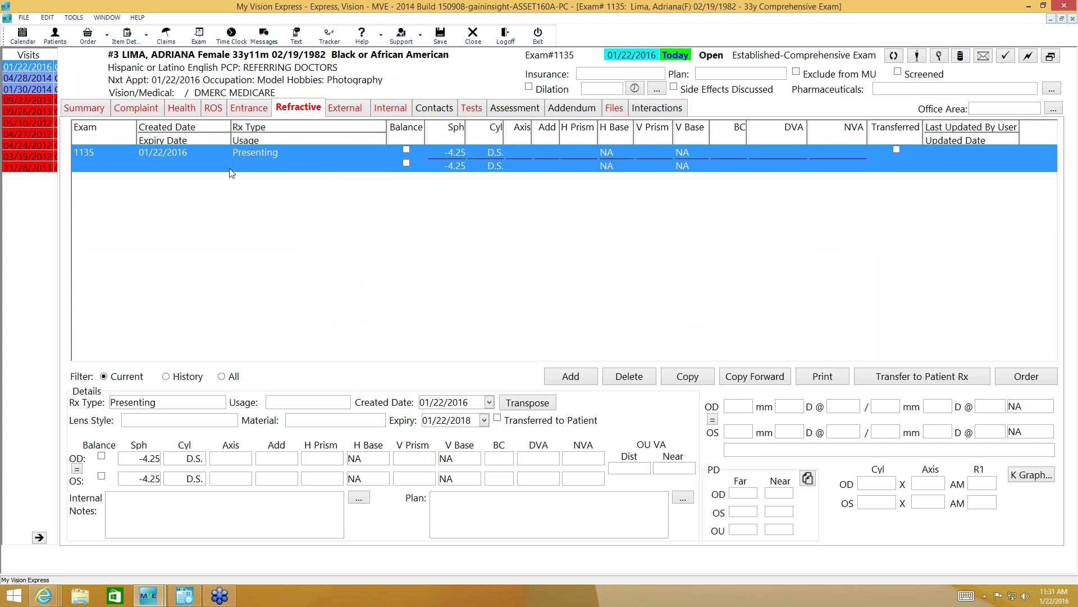
pyautogui.click(579, 375)
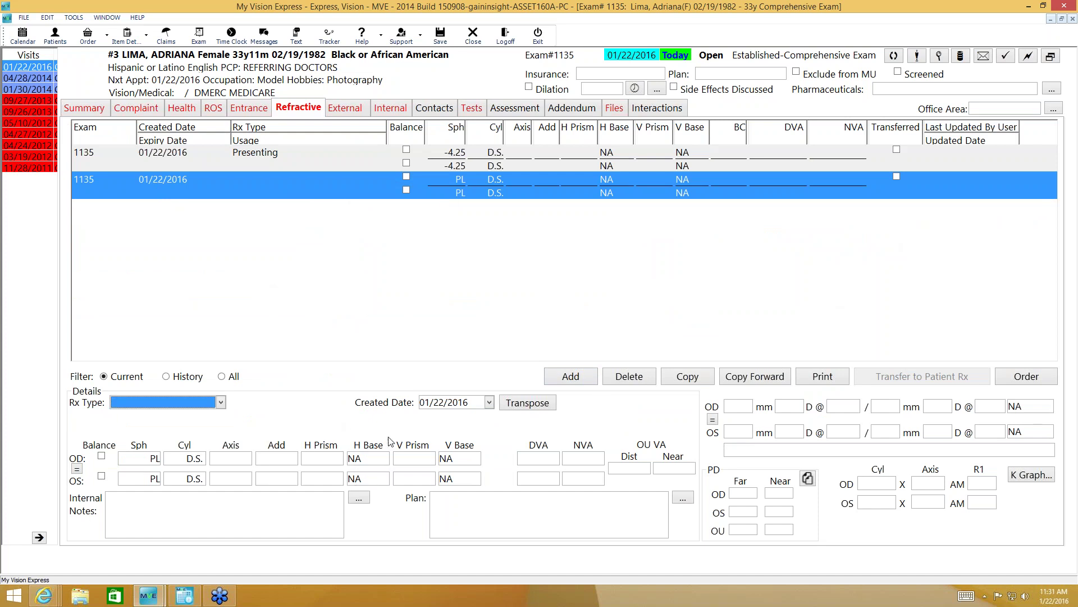
pyautogui.click(640, 381)
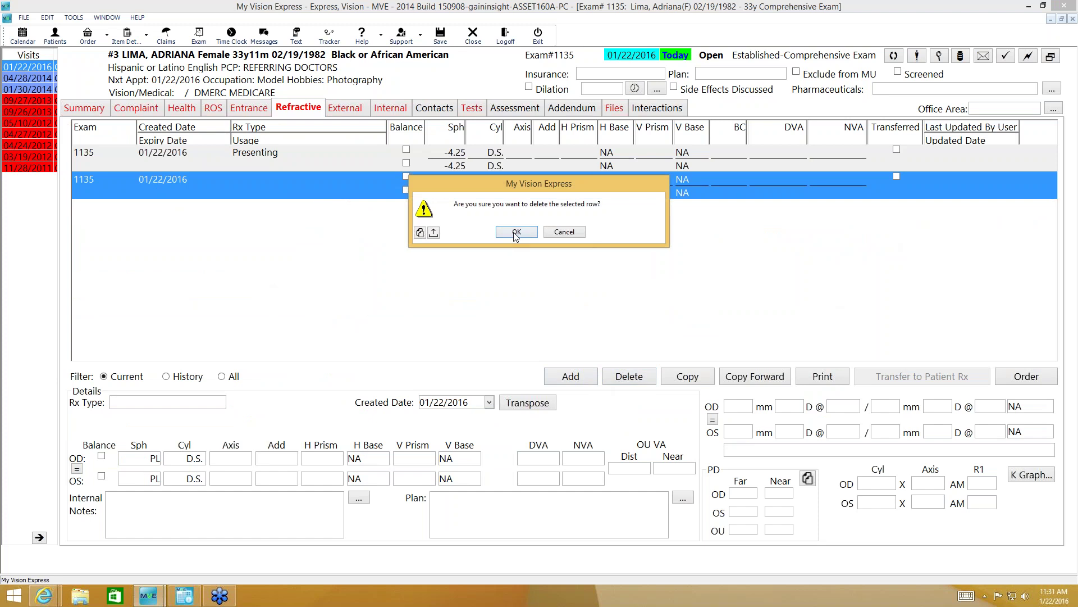
pyautogui.click(516, 233)
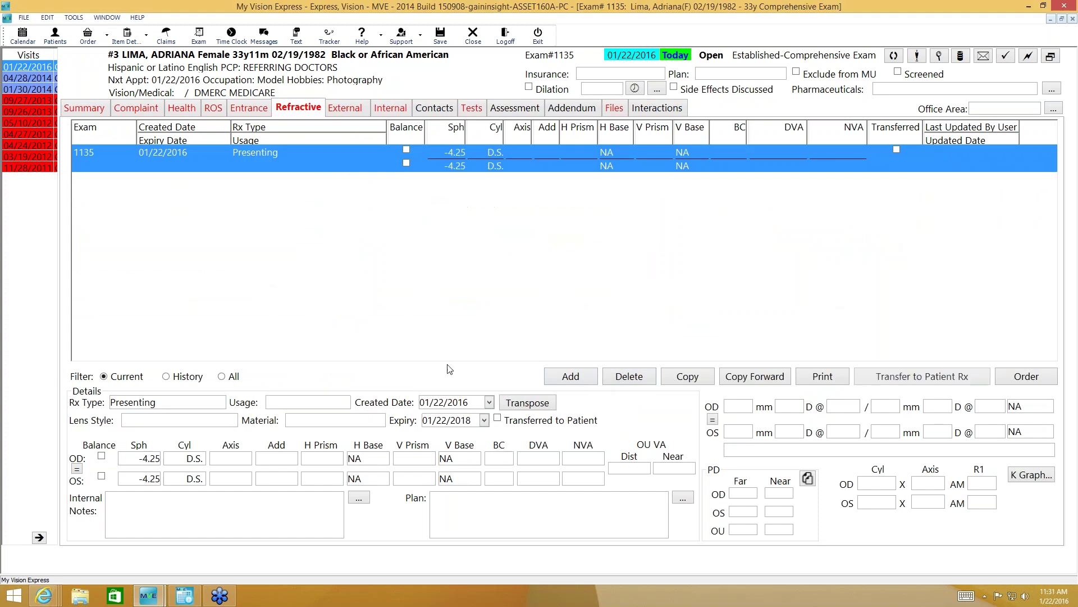
# - Make a plain copy of the Presenting prescription and delete the copied row
pyautogui.click(684, 377)
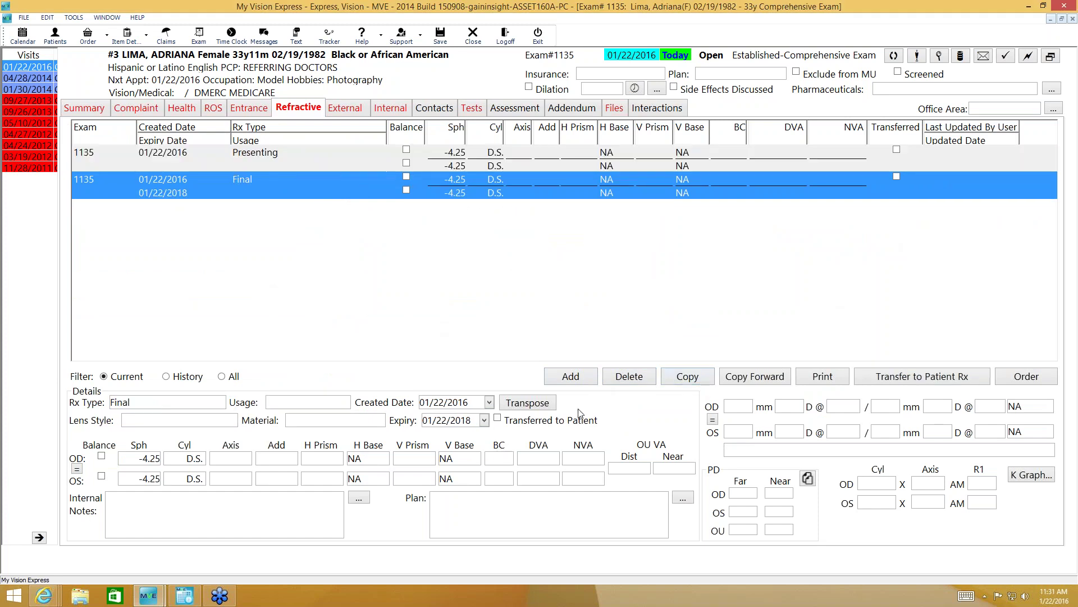
pyautogui.click(638, 381)
pyautogui.click(516, 233)
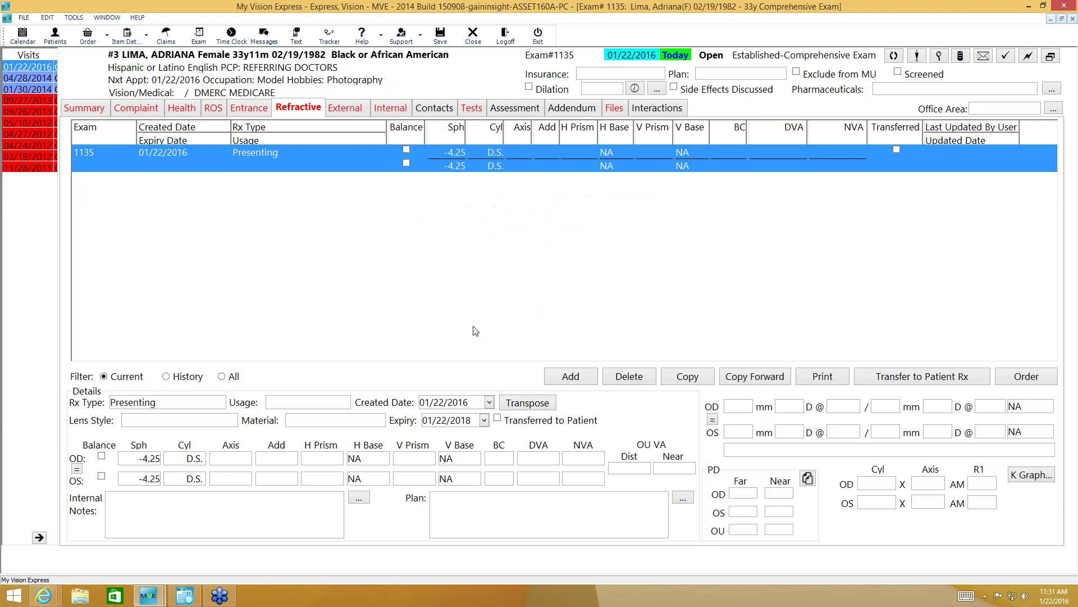
# - Copy the Presenting prescription forward to Autorefractor and set its OD sphere to -4.75, cylinder to -0.25 and axis to 004
pyautogui.click(771, 384)
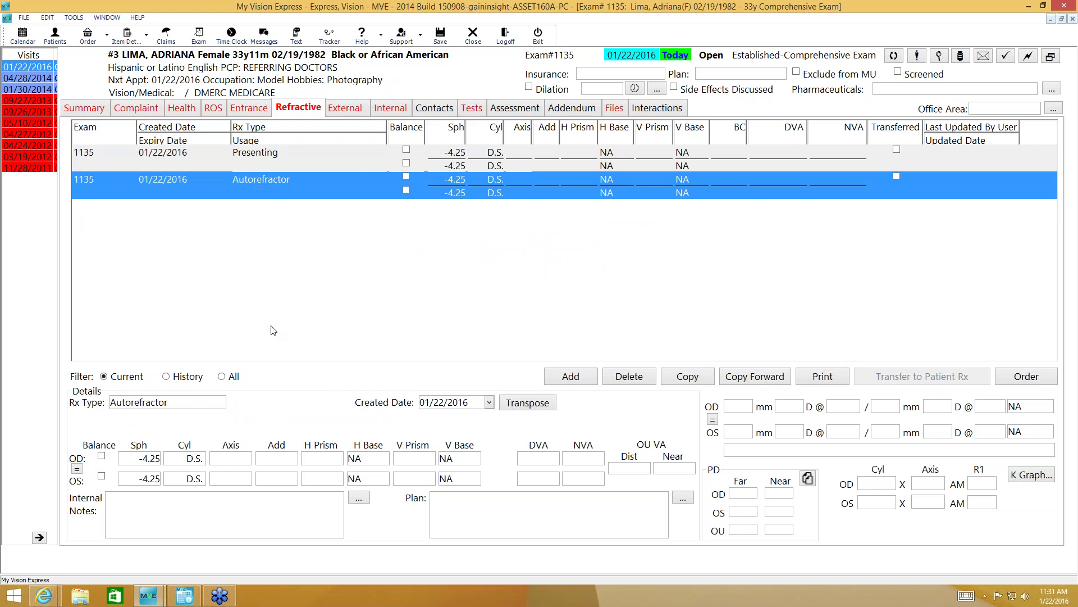
pyautogui.click(155, 459)
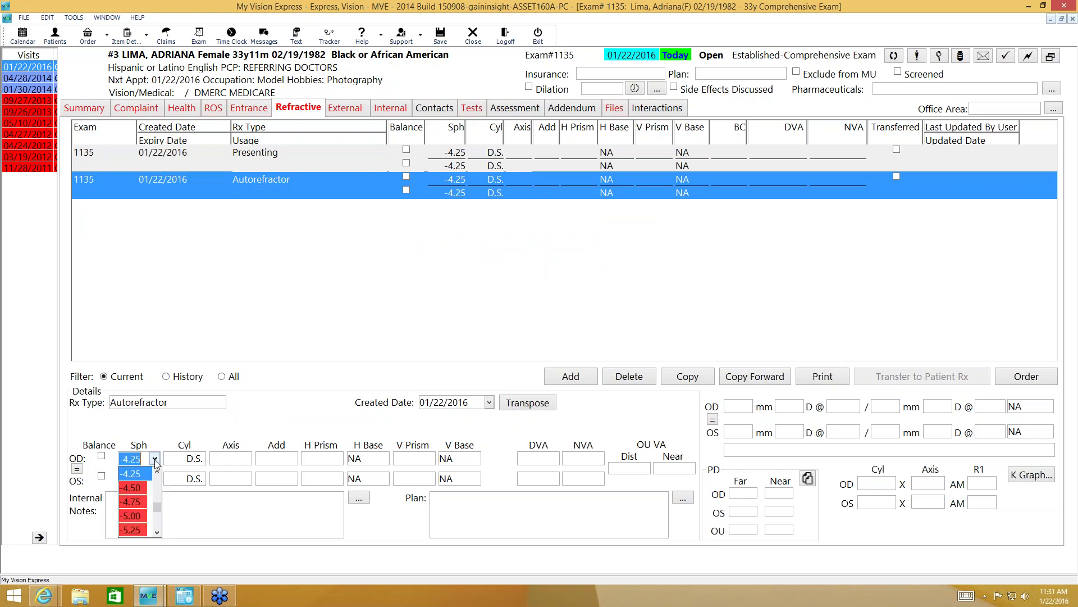
pyautogui.click(140, 501)
pyautogui.click(185, 462)
pyautogui.click(199, 459)
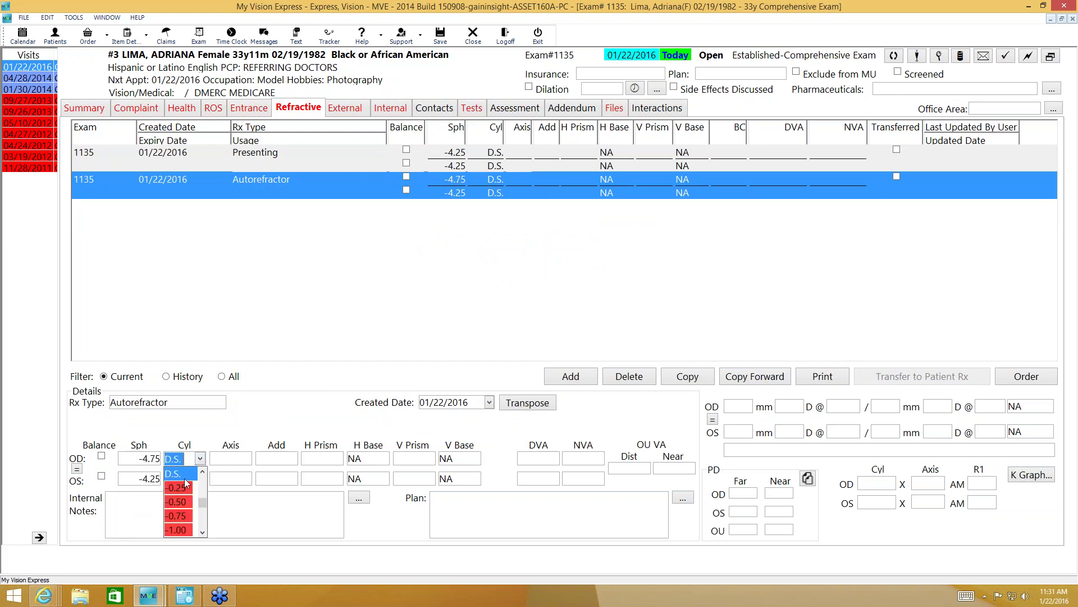
pyautogui.click(181, 493)
pyautogui.click(246, 458)
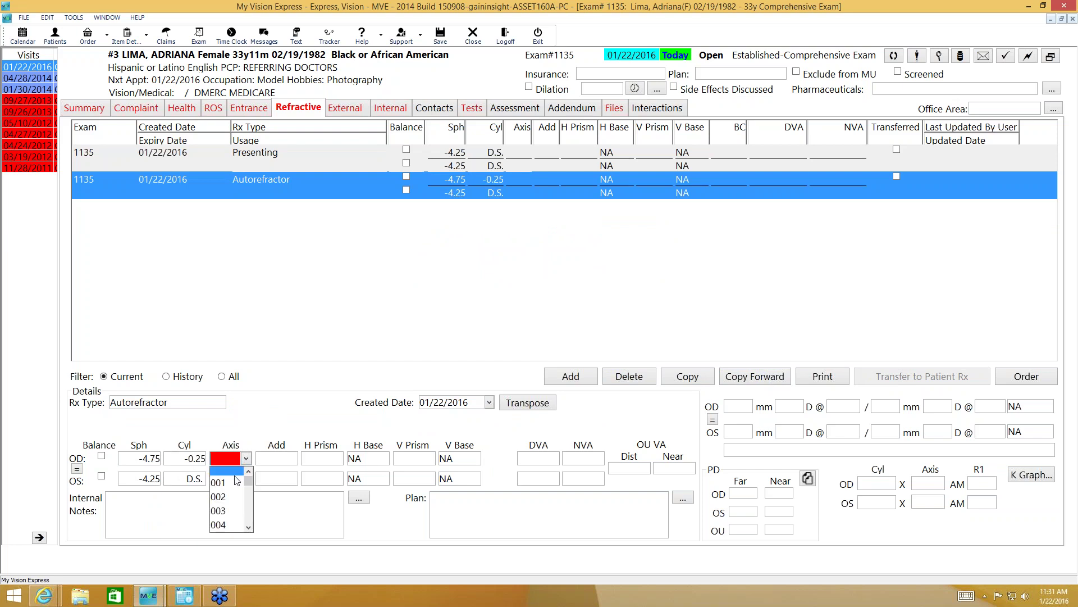
pyautogui.click(221, 524)
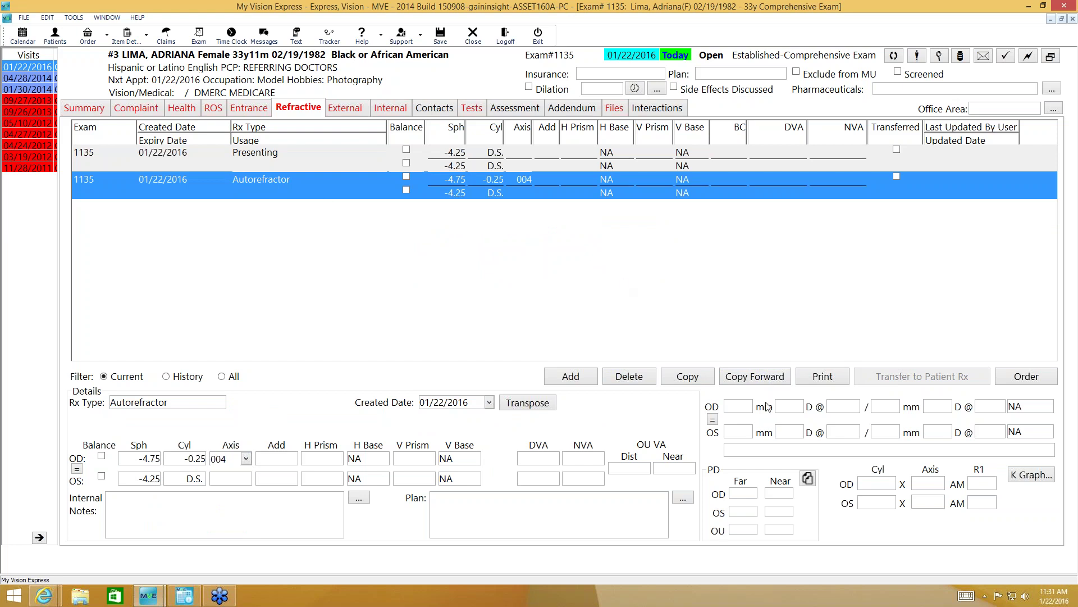
# - Copy the Autorefractor prescription forward successively to create Objective, Subjective, Manifest and Final rows
pyautogui.click(757, 381)
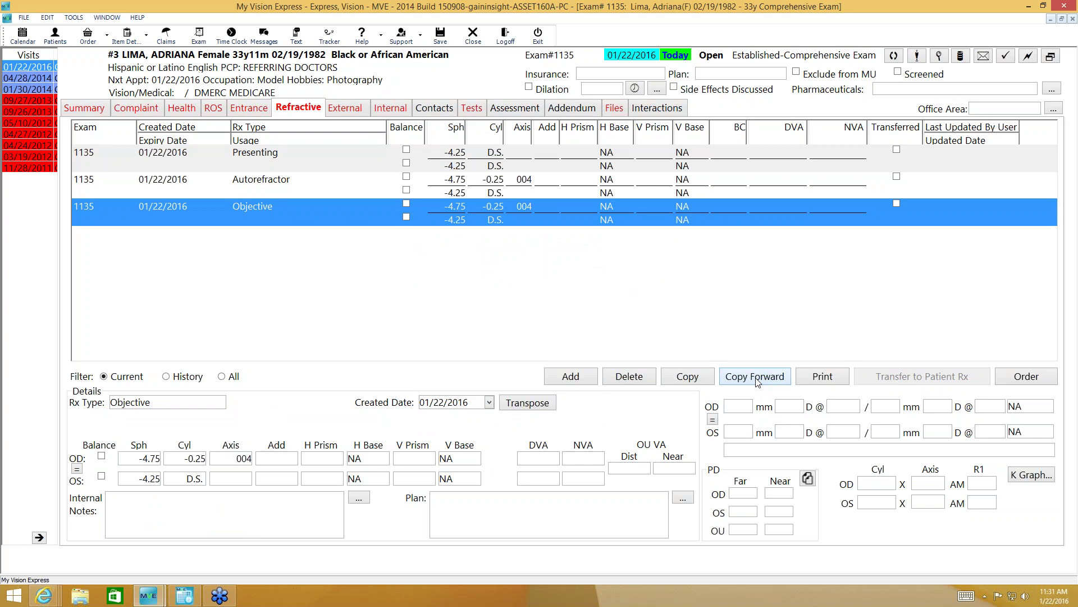
pyautogui.click(757, 381)
pyautogui.click(757, 381)
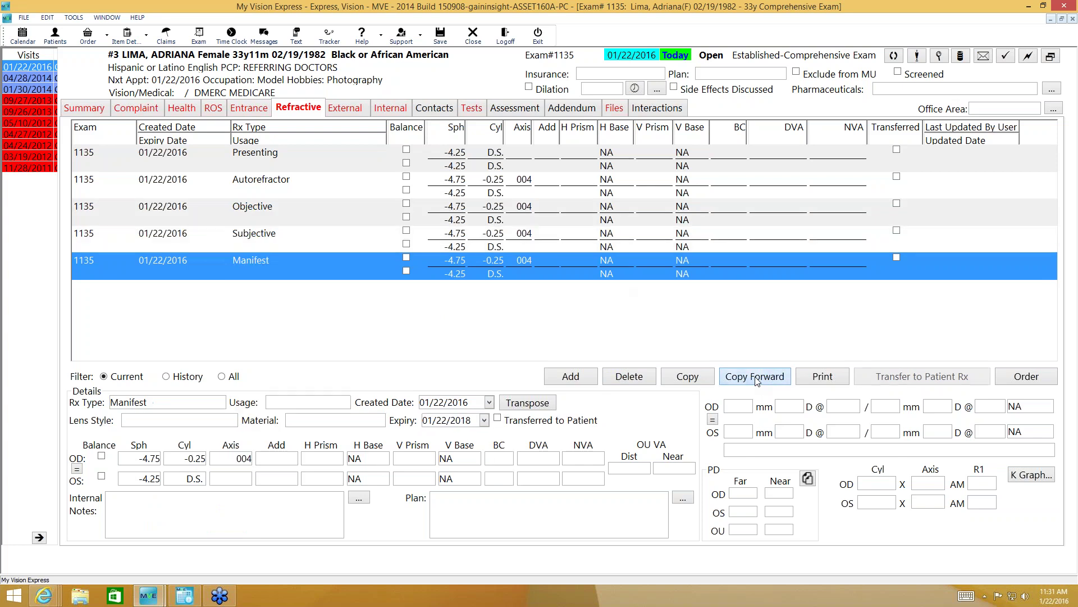
pyautogui.click(757, 382)
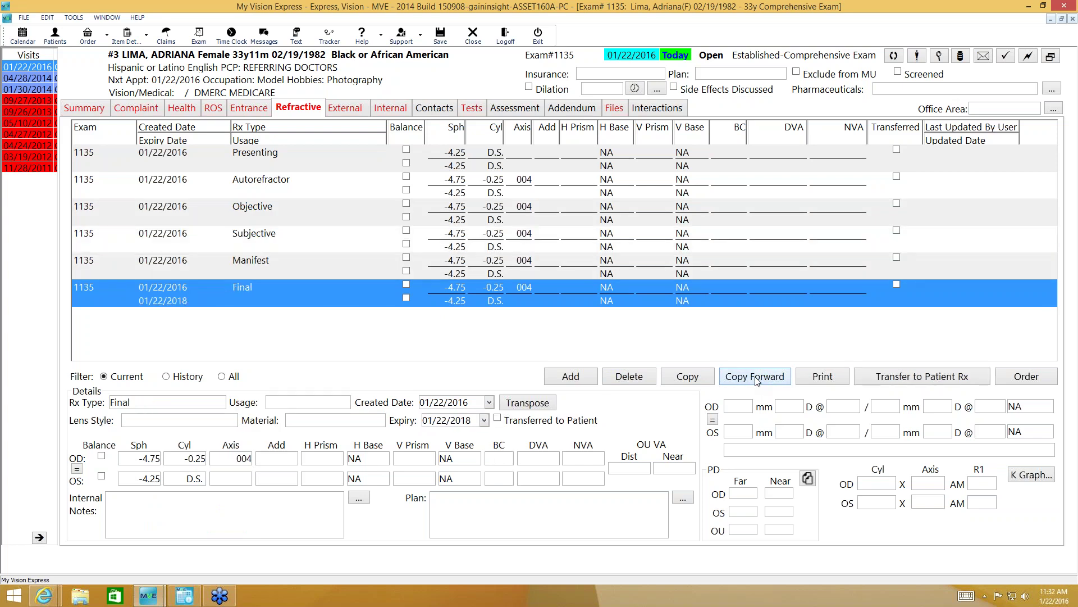
# - Set the Objective prescription's OD sphere to -5.00 and cylinder to -0.50
pyautogui.click(322, 208)
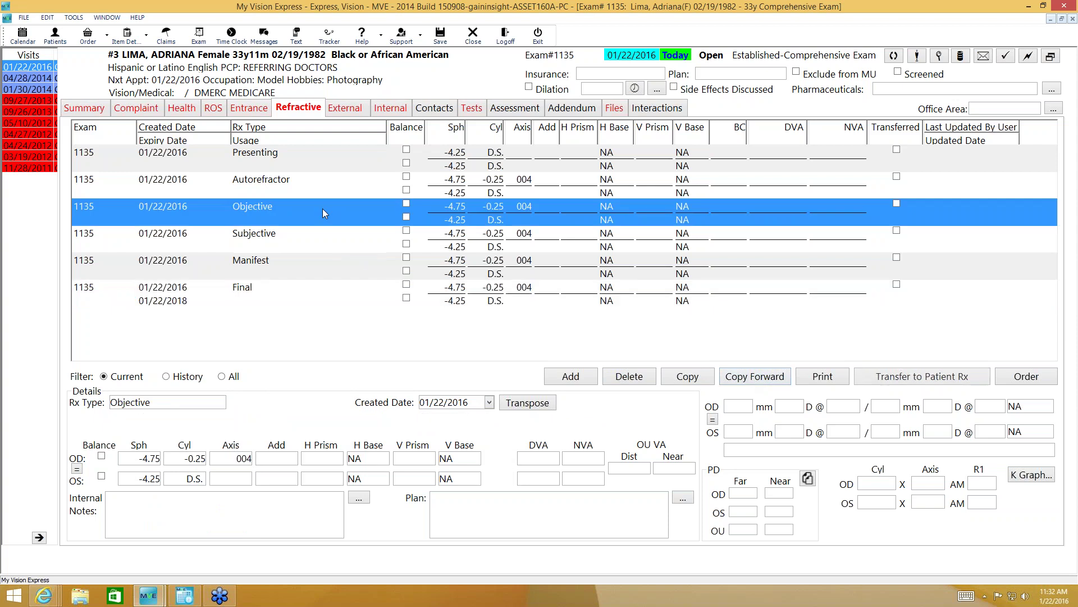
pyautogui.click(142, 466)
pyautogui.click(154, 459)
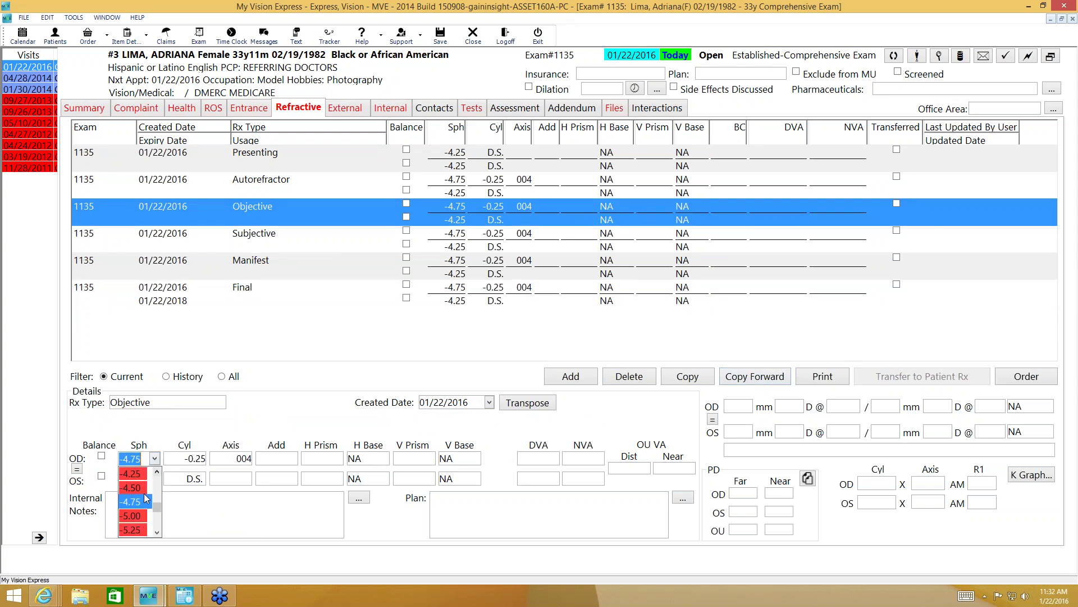
pyautogui.click(137, 517)
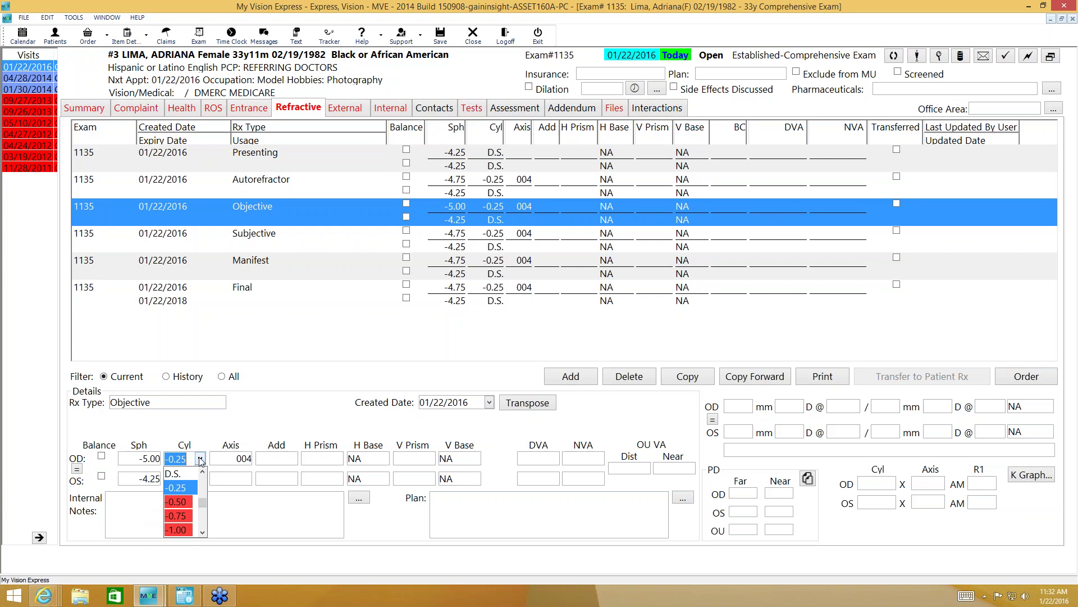
pyautogui.click(179, 503)
pyautogui.click(428, 248)
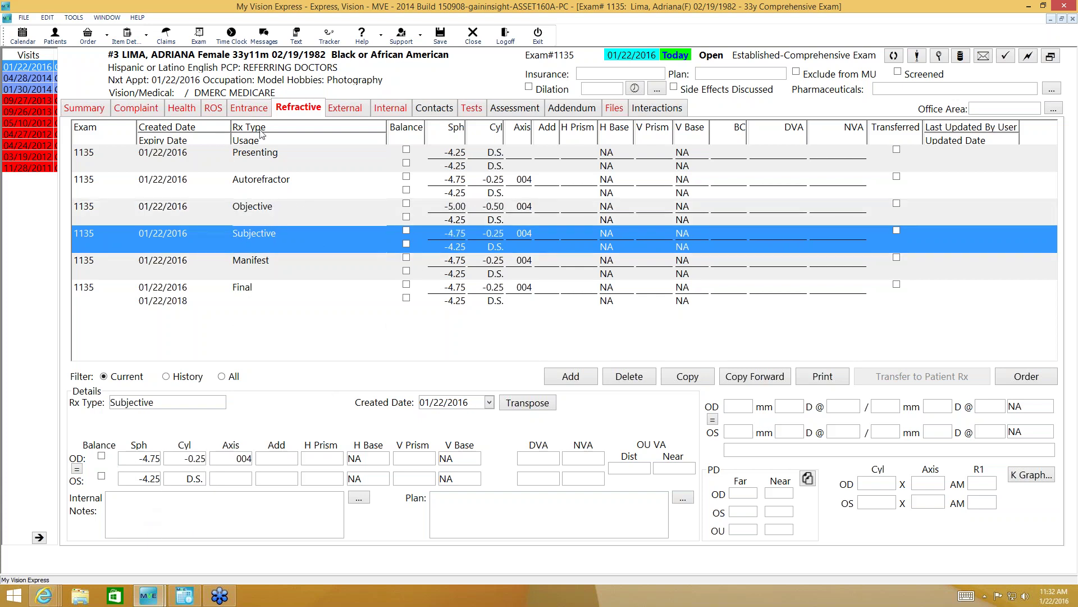
# - Look up the Refraction Type category in the setup categories to examine its Copy To sequence, and close the categories
pyautogui.click(24, 18)
pyautogui.moveTo(41, 150)
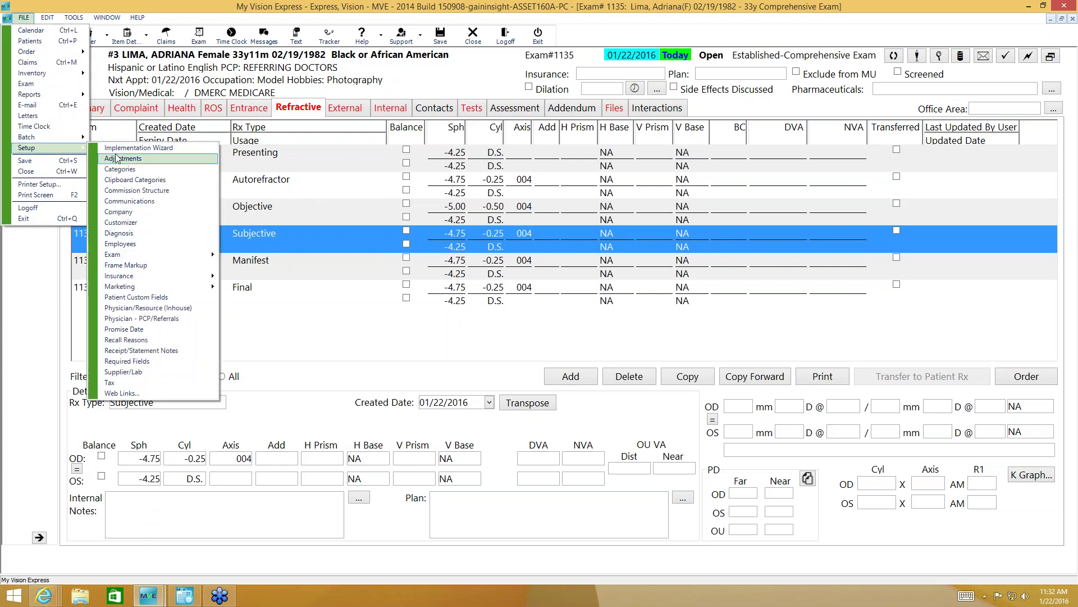
pyautogui.click(123, 168)
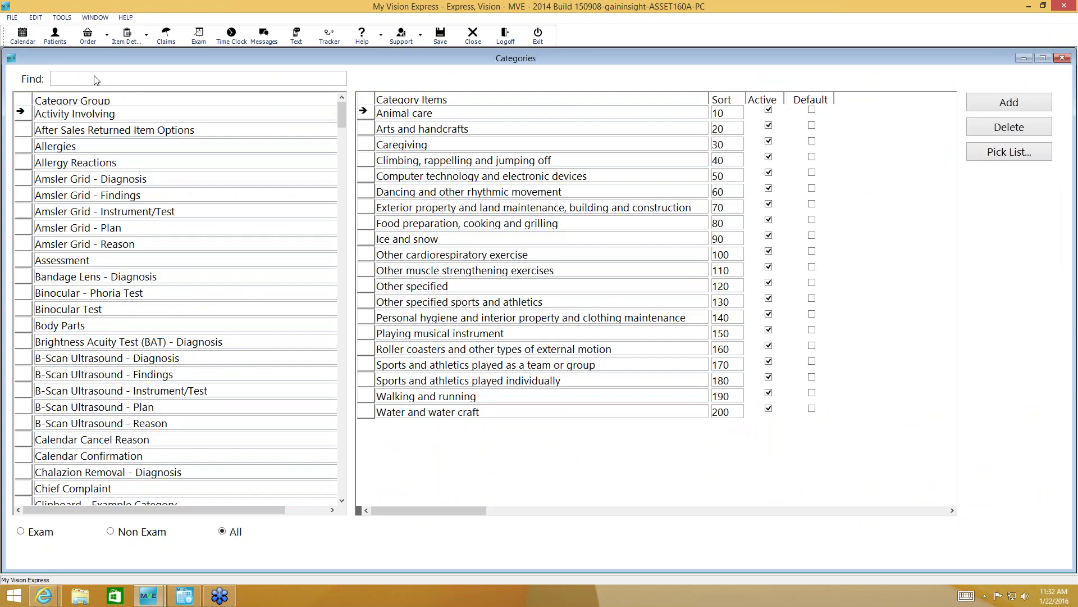
pyautogui.write('refr')
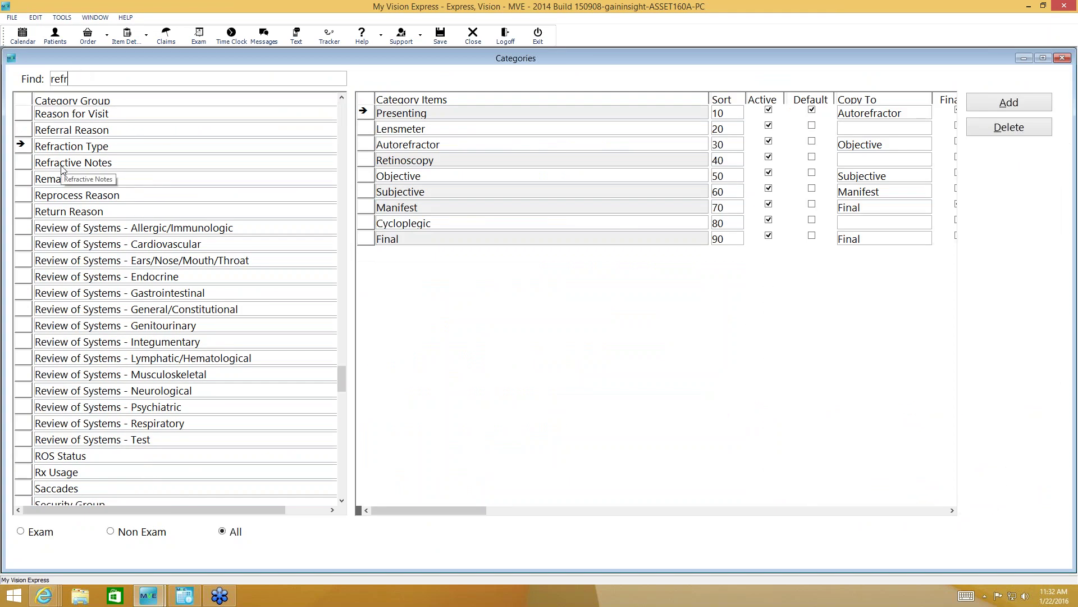
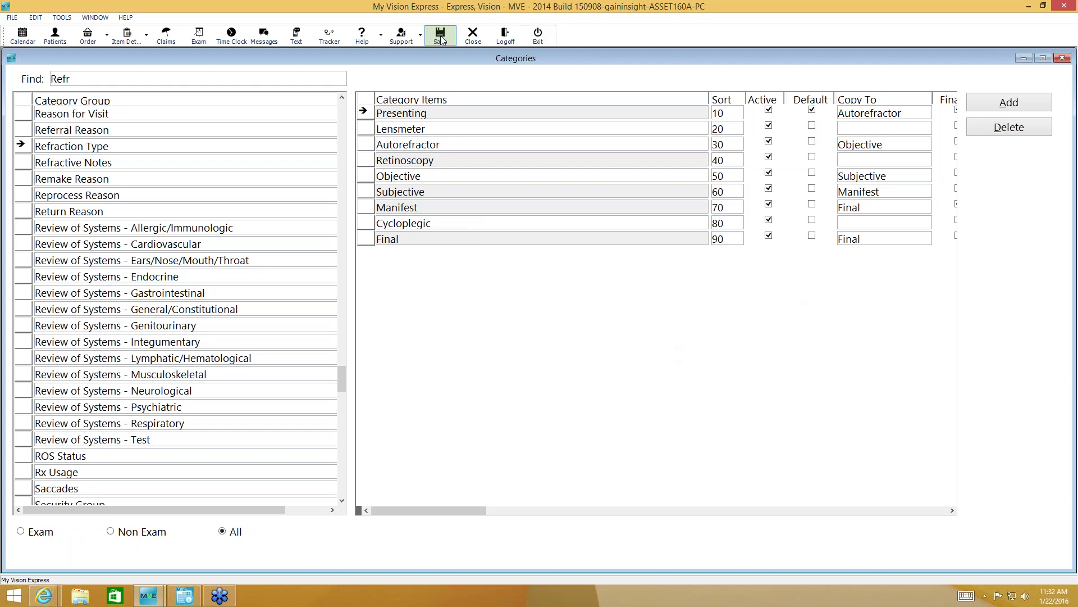
pyautogui.click(473, 36)
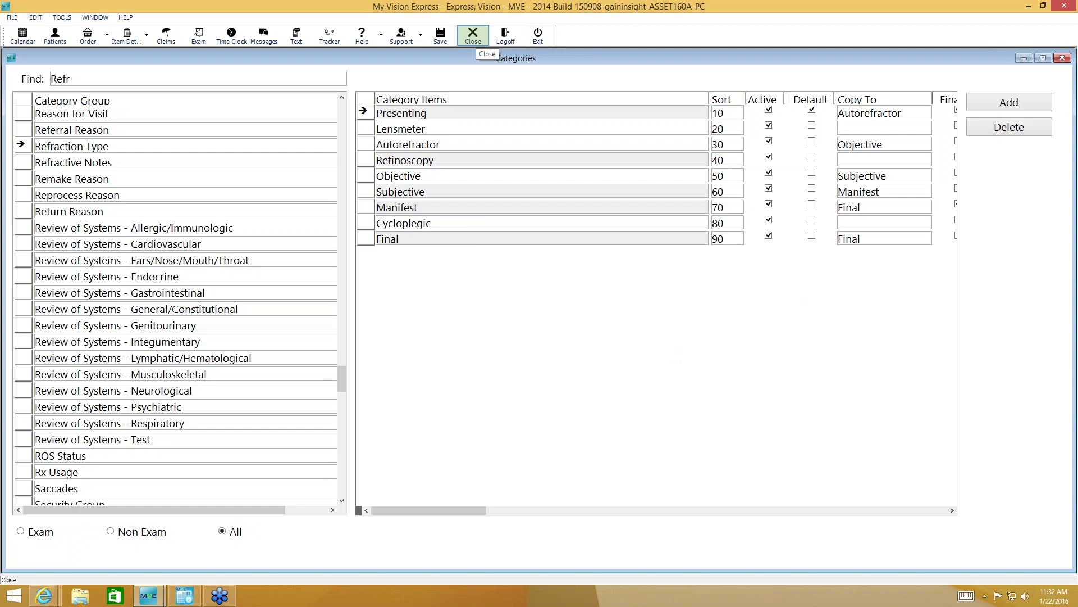
pyautogui.click(473, 36)
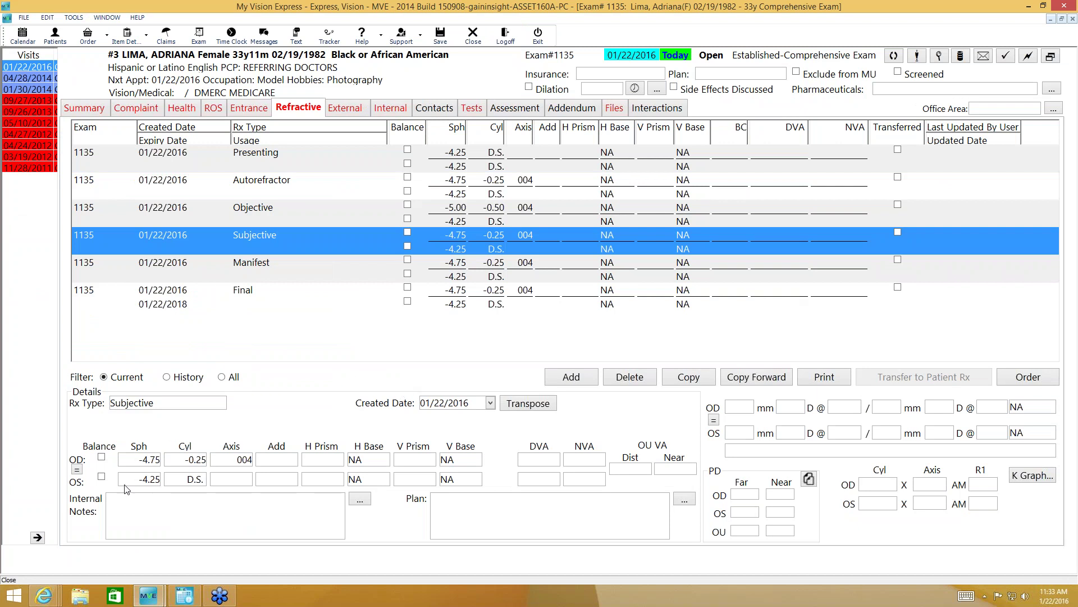
# - Review the details of the Manifest, Final, Subjective, Objective and Autorefractor prescriptions one by one
pyautogui.click(271, 268)
pyautogui.click(273, 296)
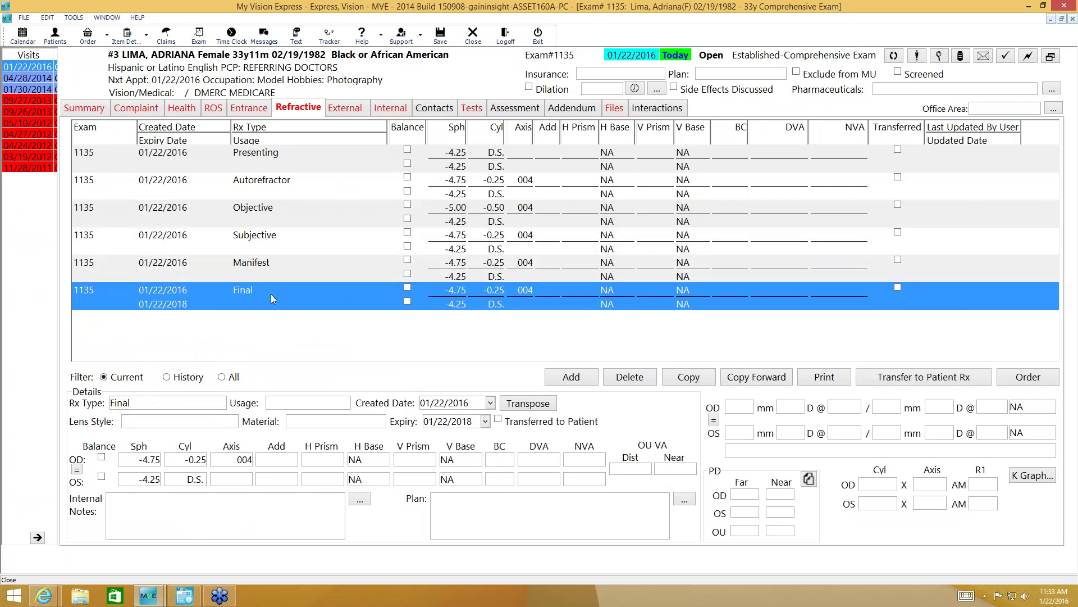
pyautogui.click(278, 262)
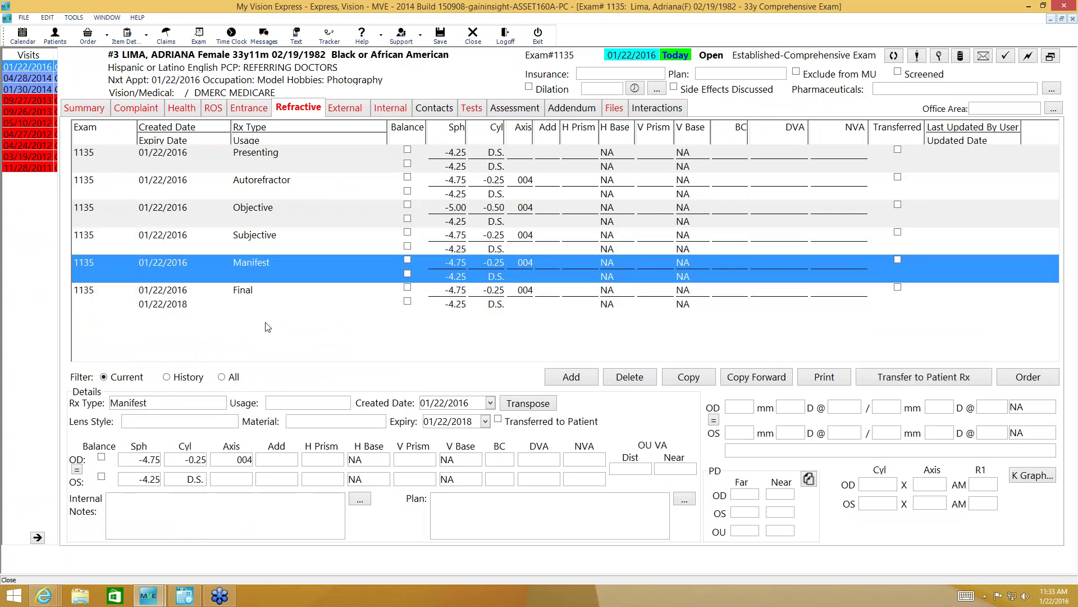
pyautogui.click(268, 236)
pyautogui.click(271, 207)
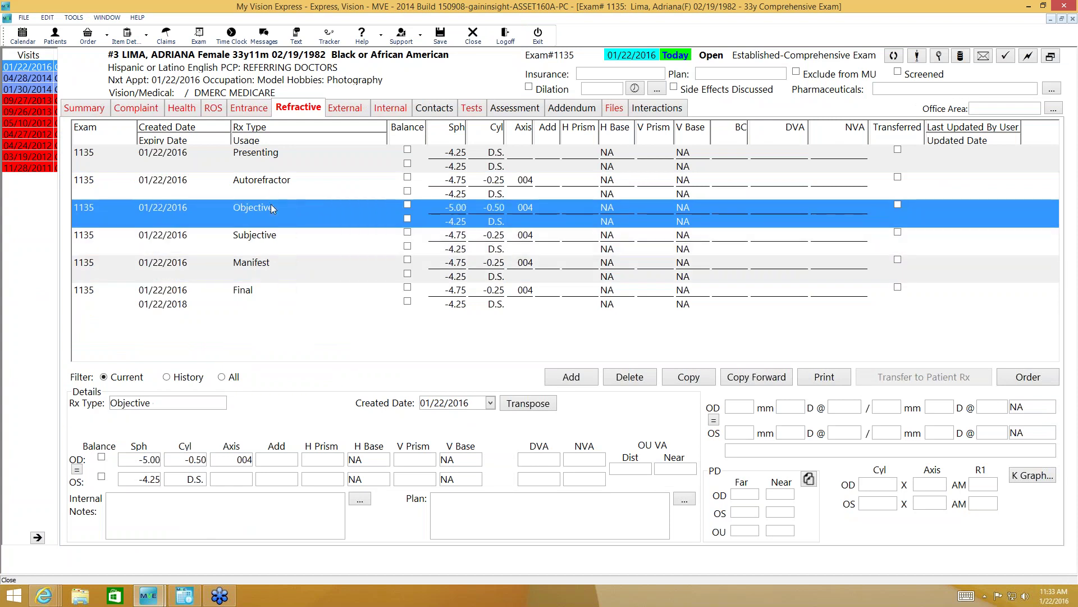
pyautogui.click(271, 185)
pyautogui.click(272, 208)
# - Set the Final prescription's usage to Distance, lens style to Single Vision and material to Polycarbonate
pyautogui.click(260, 295)
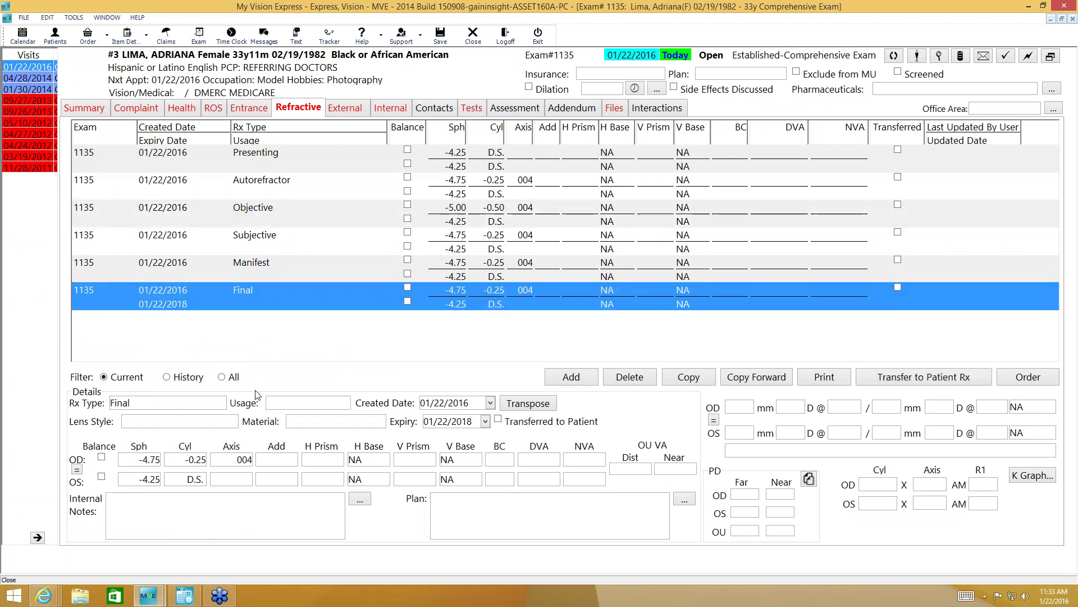
pyautogui.click(303, 407)
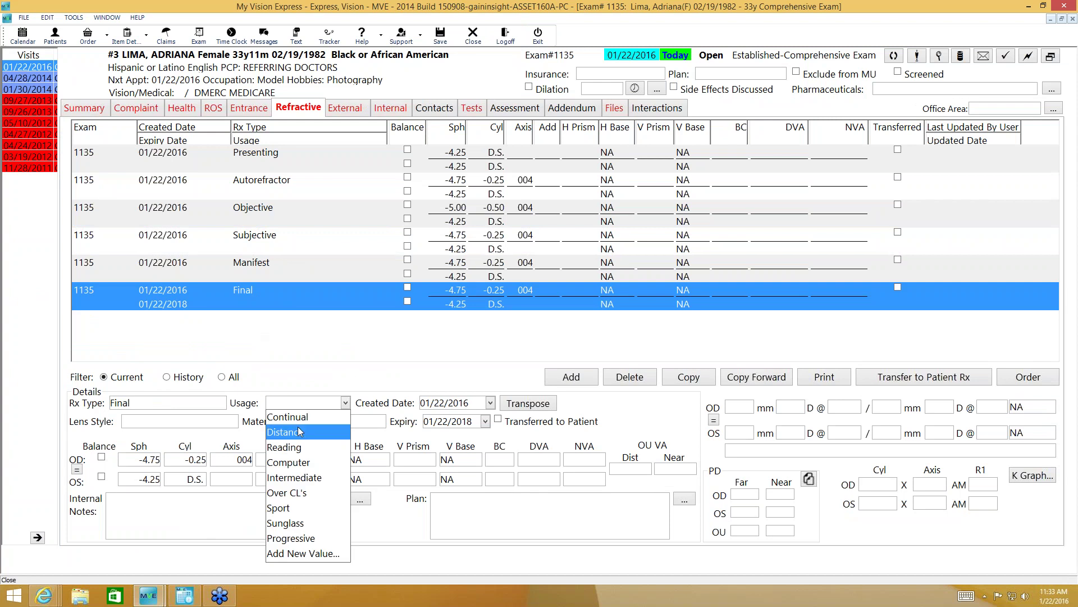
pyautogui.click(297, 432)
pyautogui.click(232, 422)
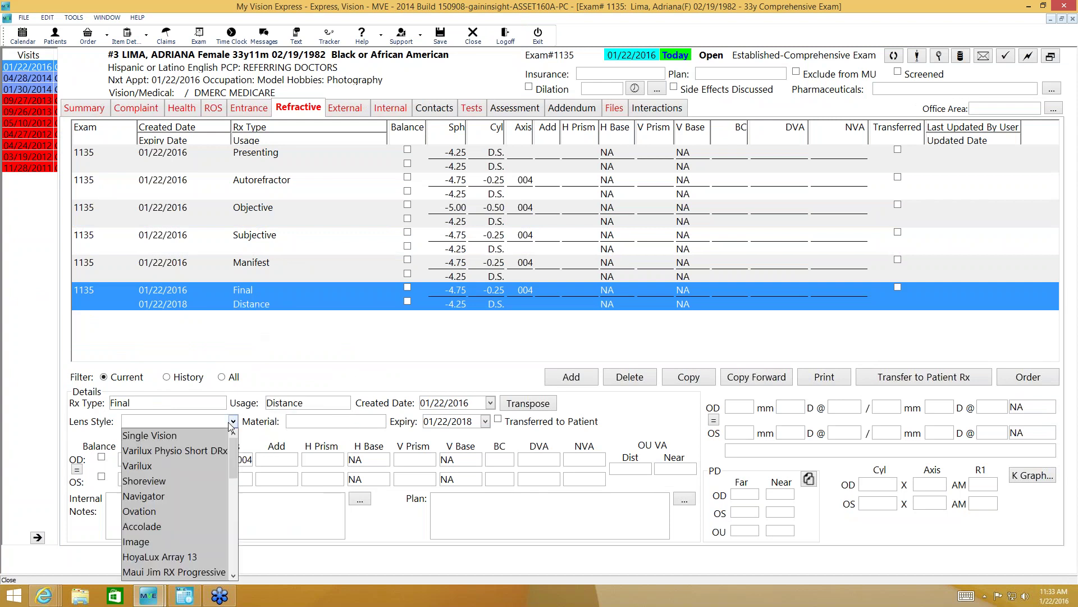
pyautogui.click(189, 437)
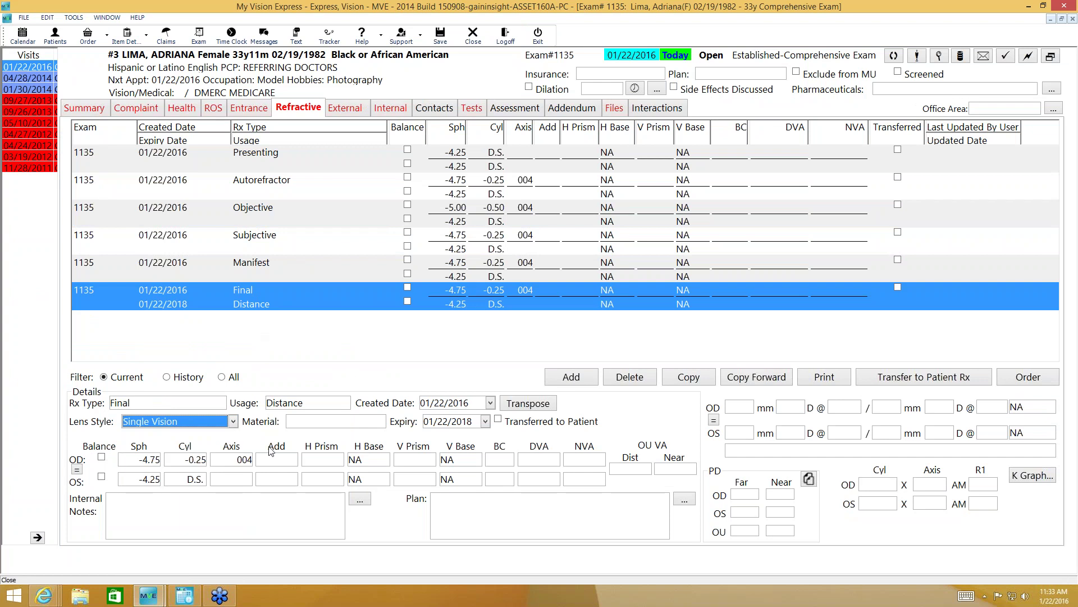
pyautogui.click(301, 422)
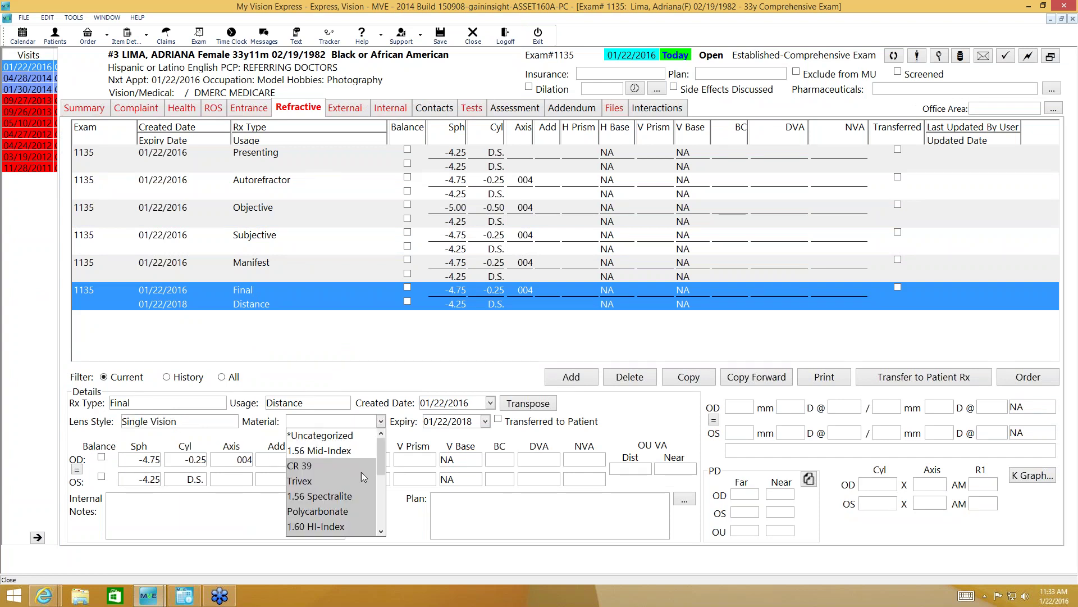
pyautogui.moveTo(380, 452); pyautogui.dragTo(378, 471)
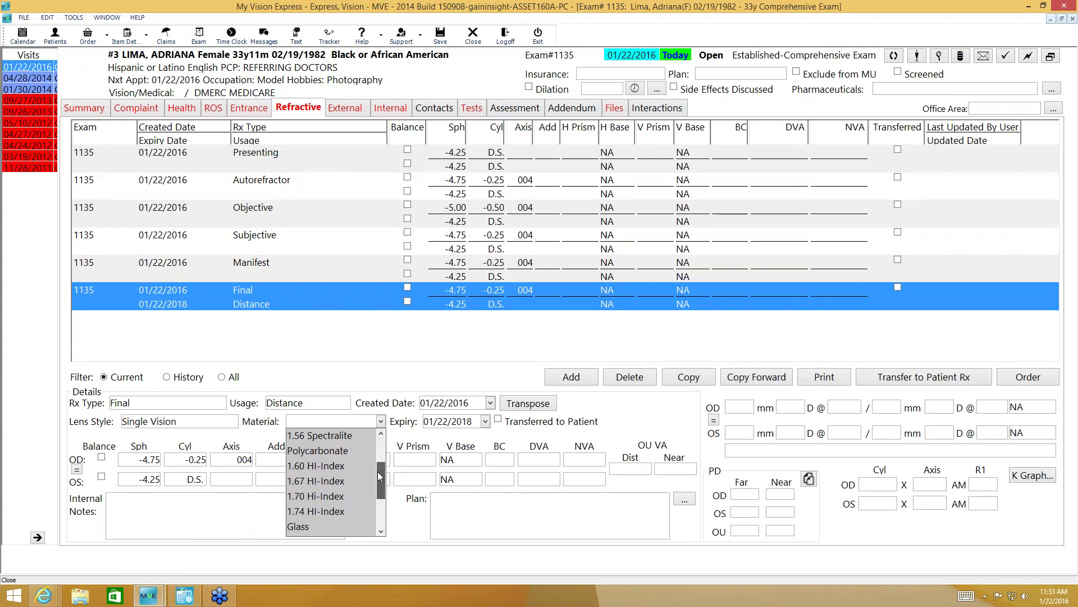
pyautogui.click(337, 450)
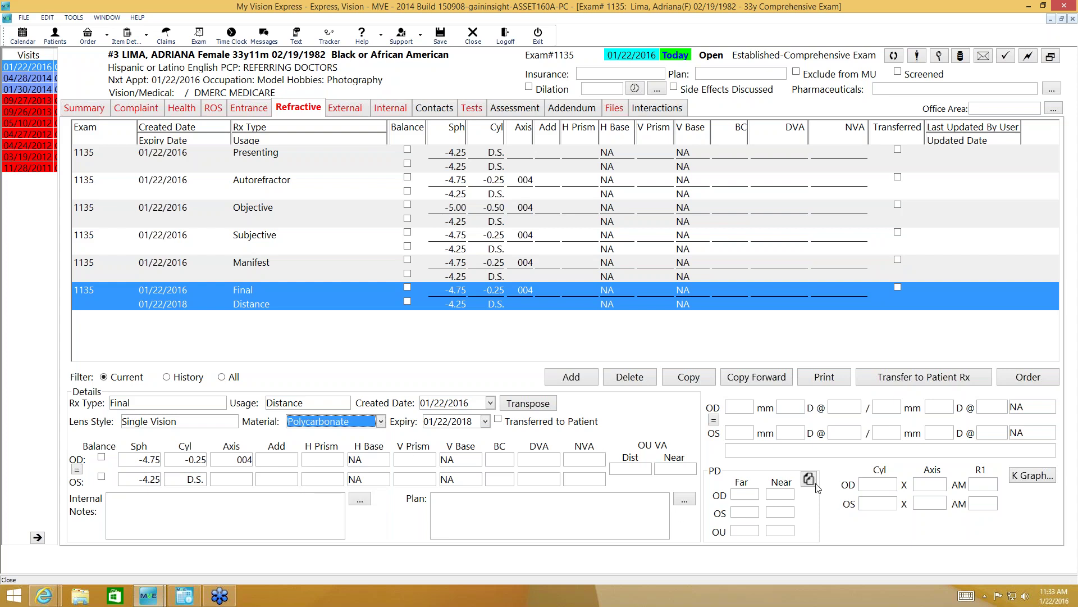
# - Enter a far OU pupillary distance of 65 in the exam's entrance test data
pyautogui.click(831, 537)
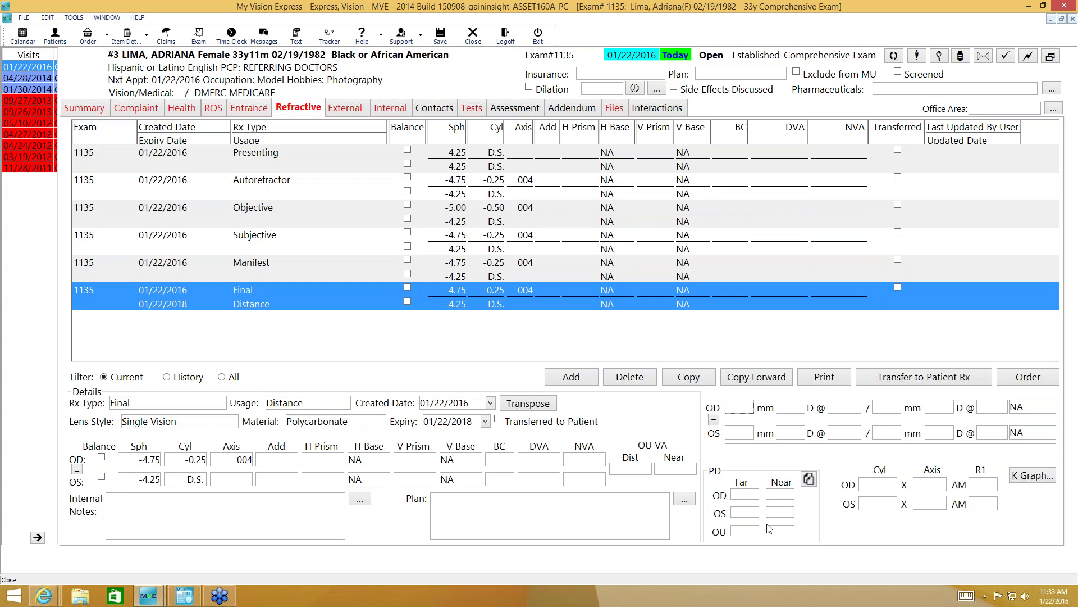
pyautogui.click(243, 109)
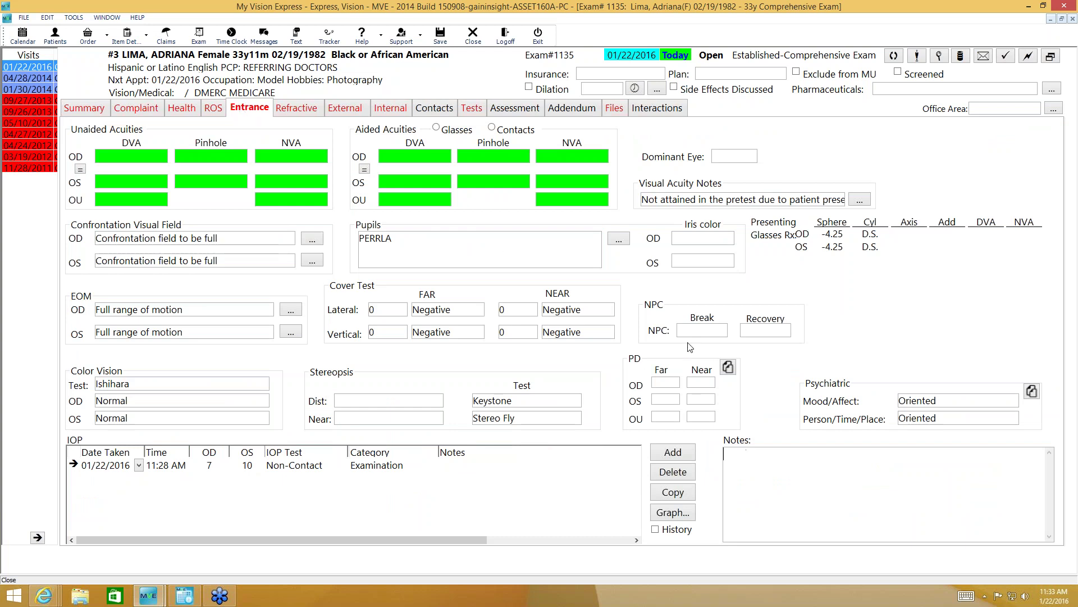
pyautogui.click(665, 418)
pyautogui.write('65')
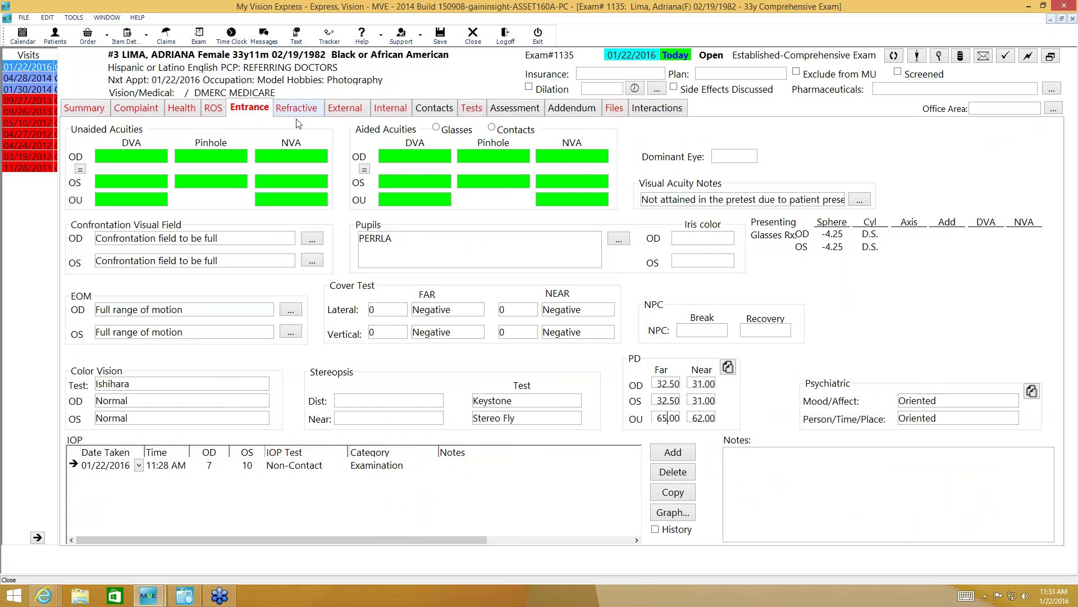
# - Transfer the Final prescription from the refractive data to the patient Rx, and view the keratometry graph report
pyautogui.click(308, 113)
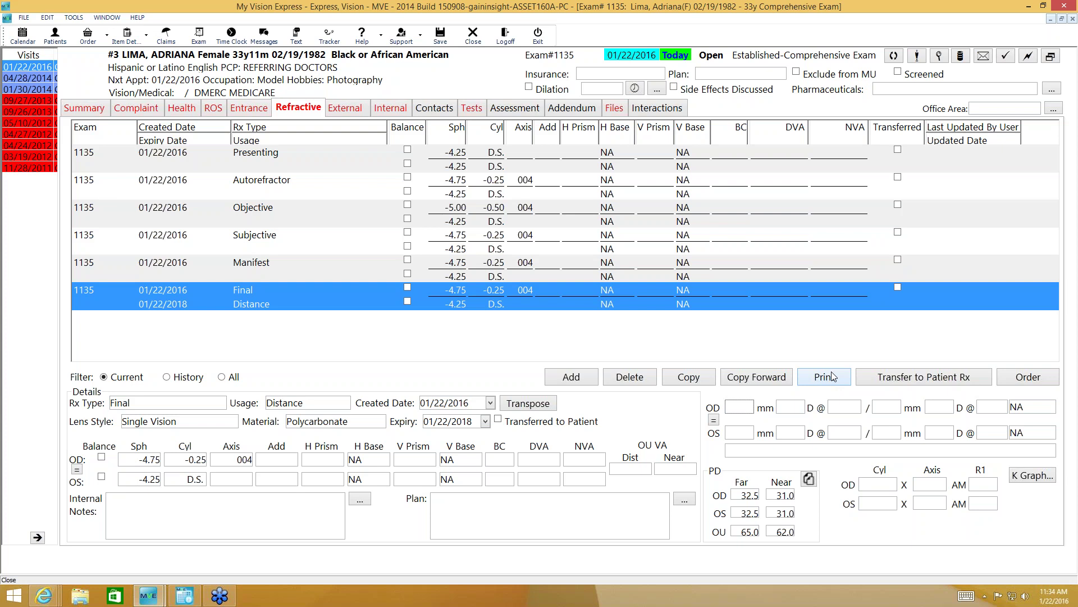
pyautogui.click(934, 382)
pyautogui.click(1044, 477)
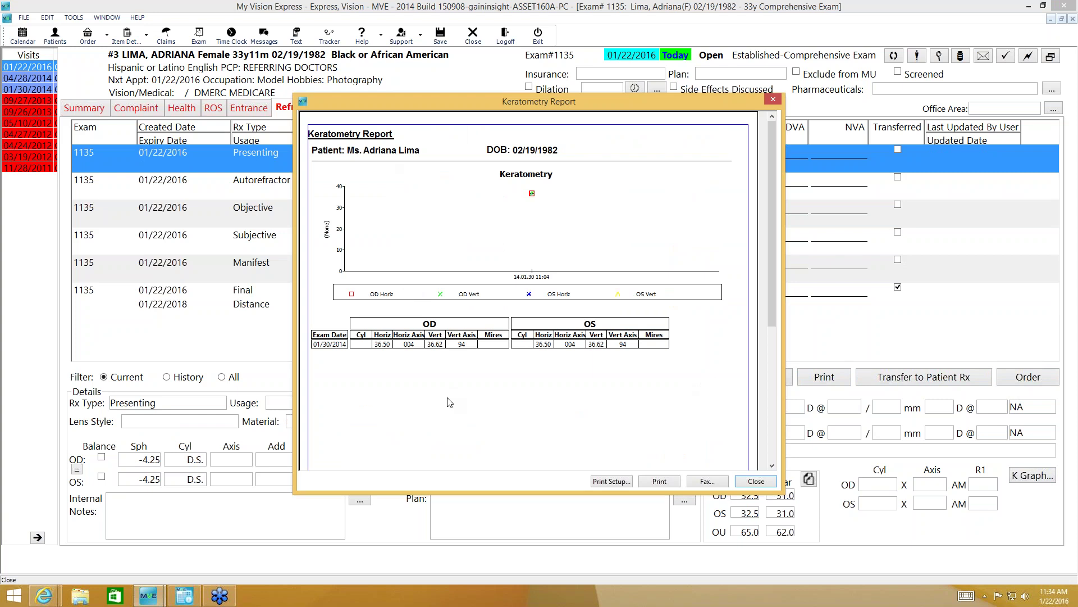
pyautogui.click(773, 483)
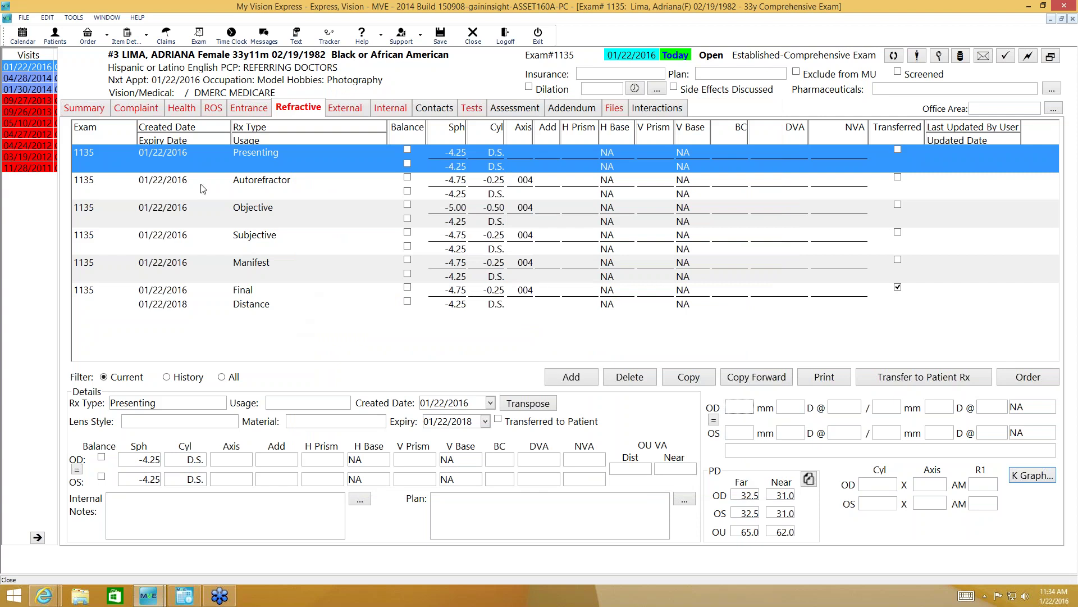
# - Browse the available OD lid findings in the external exam, including the multiple-selection list, without choosing any
pyautogui.click(343, 109)
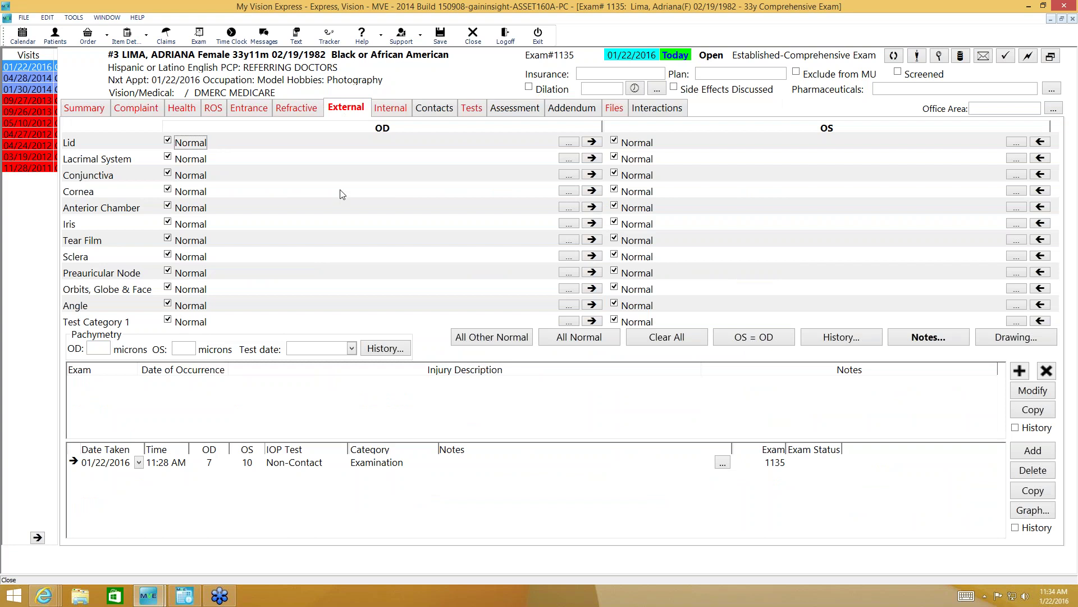
pyautogui.click(504, 142)
pyautogui.click(554, 144)
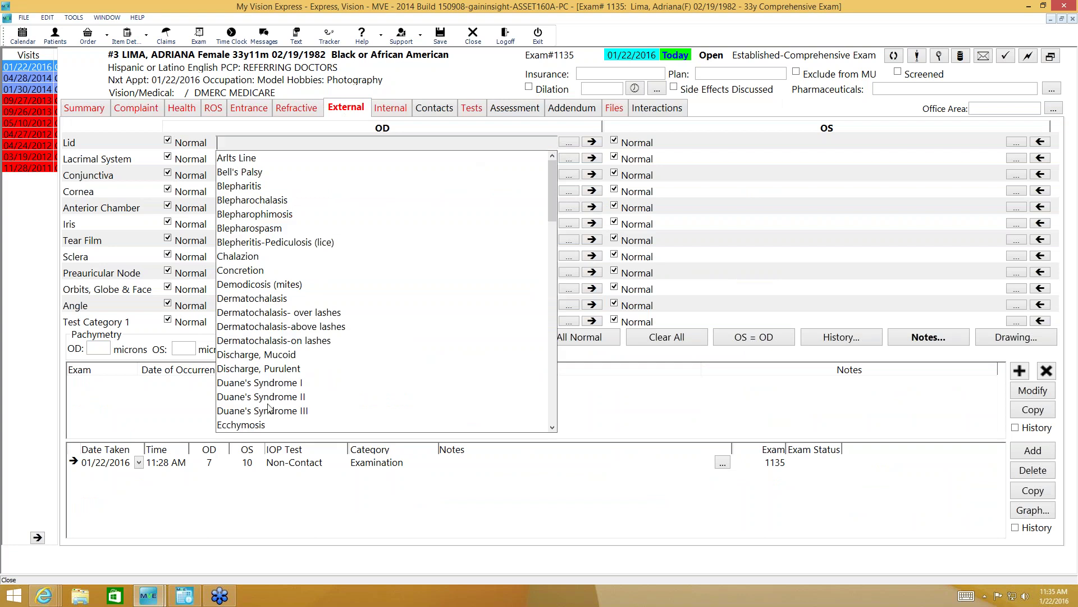
pyautogui.click(569, 143)
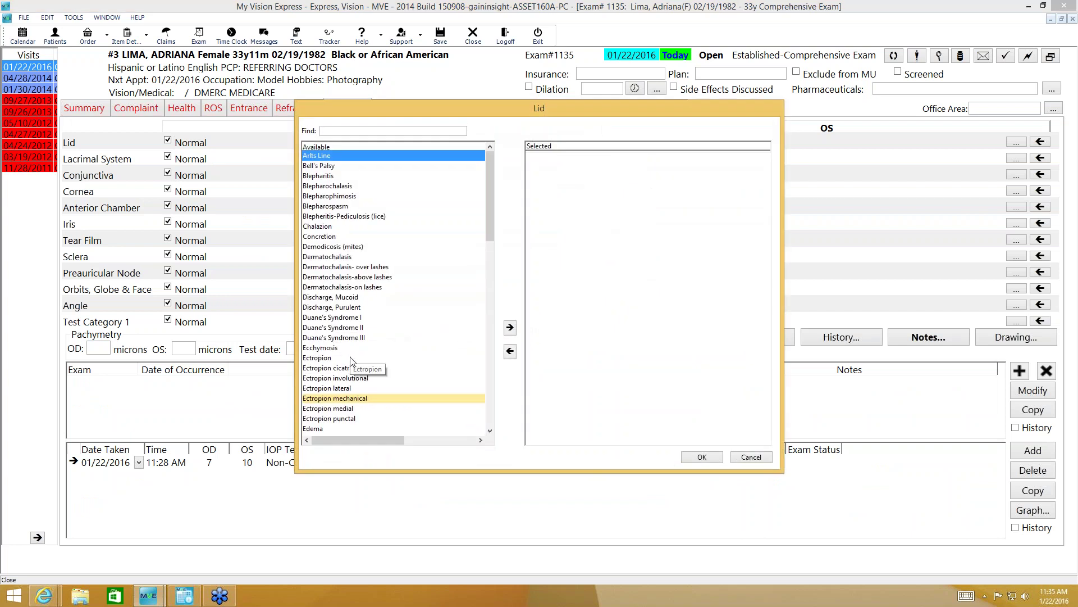
pyautogui.click(745, 460)
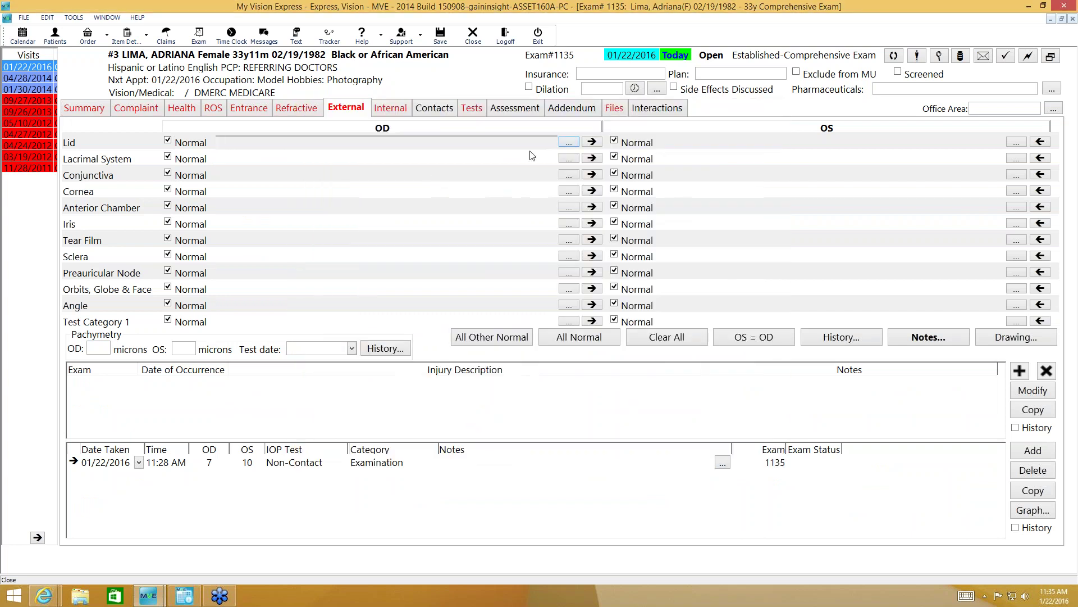
# - Record Blepharitis as the OD lid finding with detailed diagnosis H01.001, unspecified blepharitis right upper eyelid
pyautogui.click(553, 144)
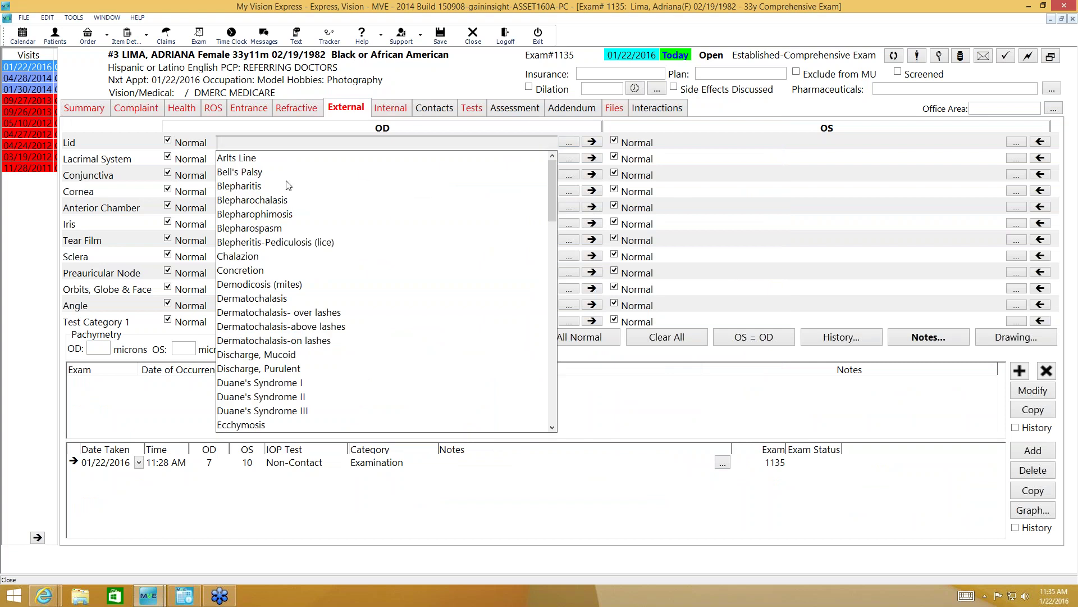
pyautogui.click(267, 187)
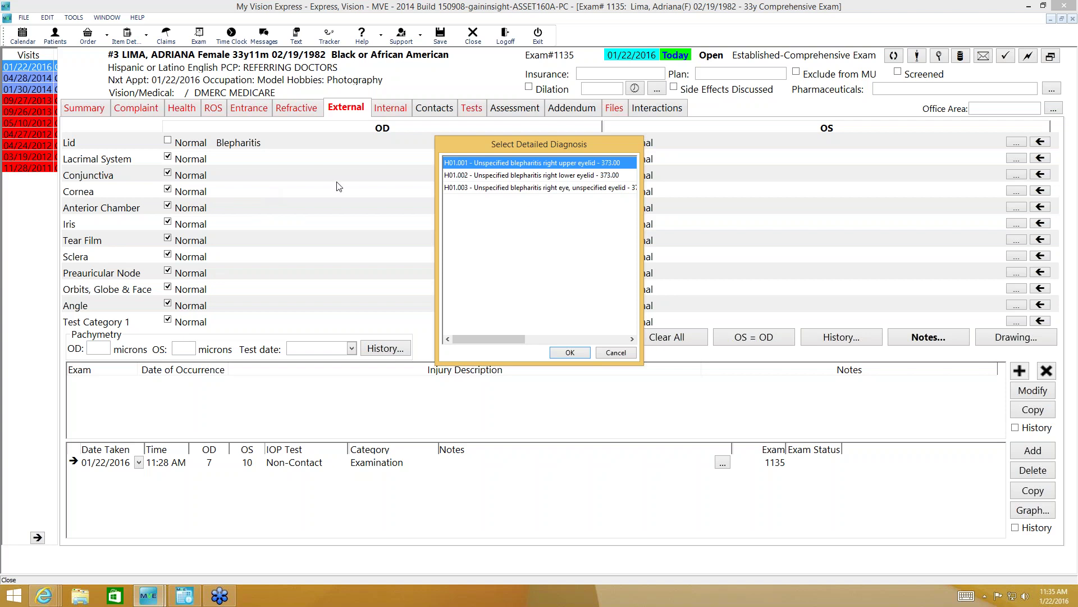
pyautogui.click(569, 352)
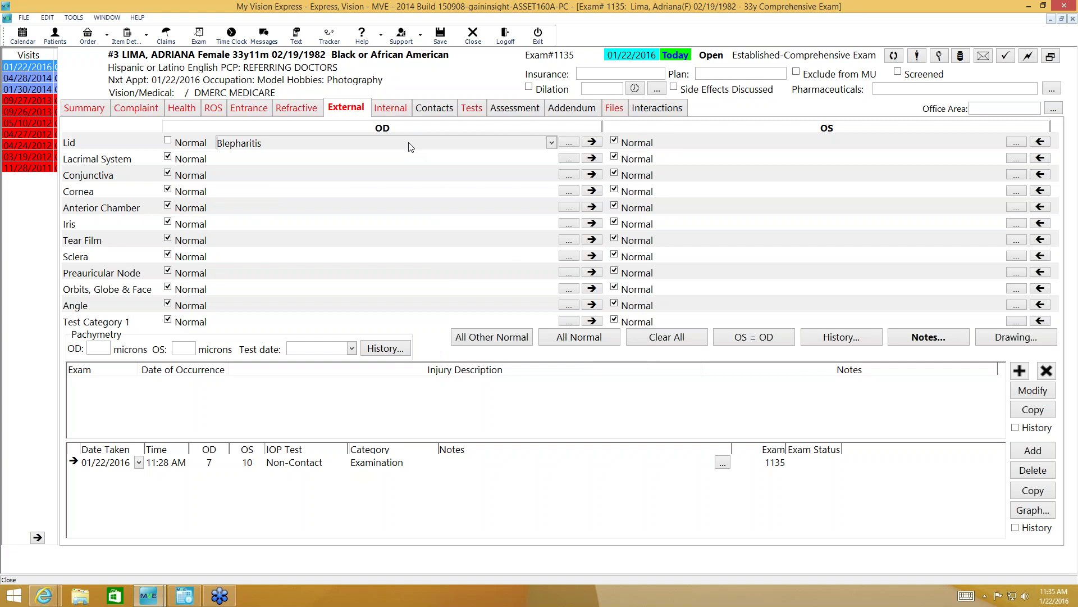
# - Record Blepharitis as the OS lid finding in the external exam
pyautogui.click(764, 146)
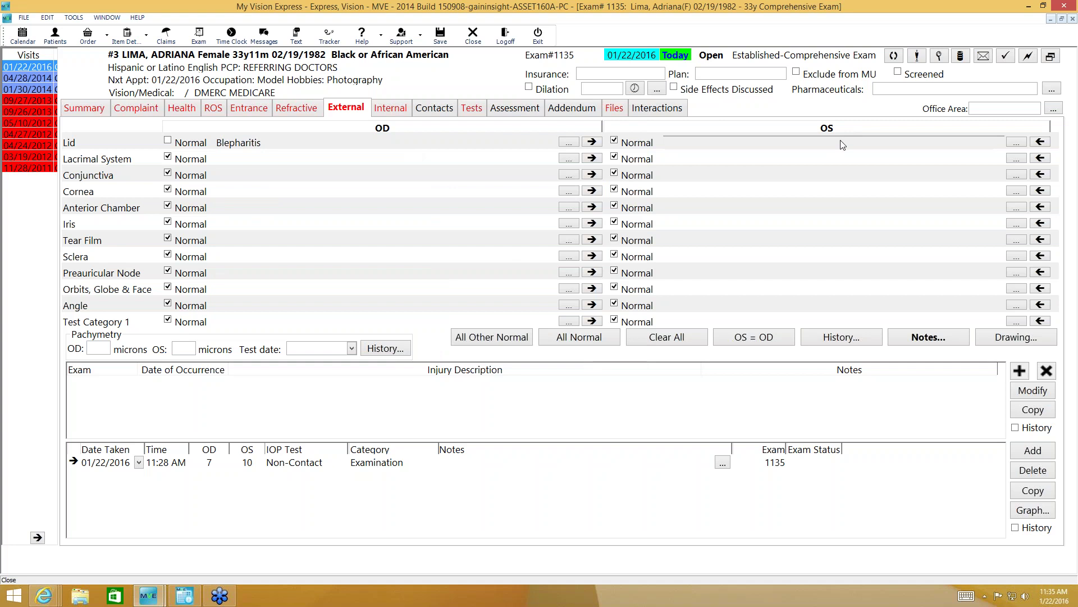
pyautogui.click(995, 144)
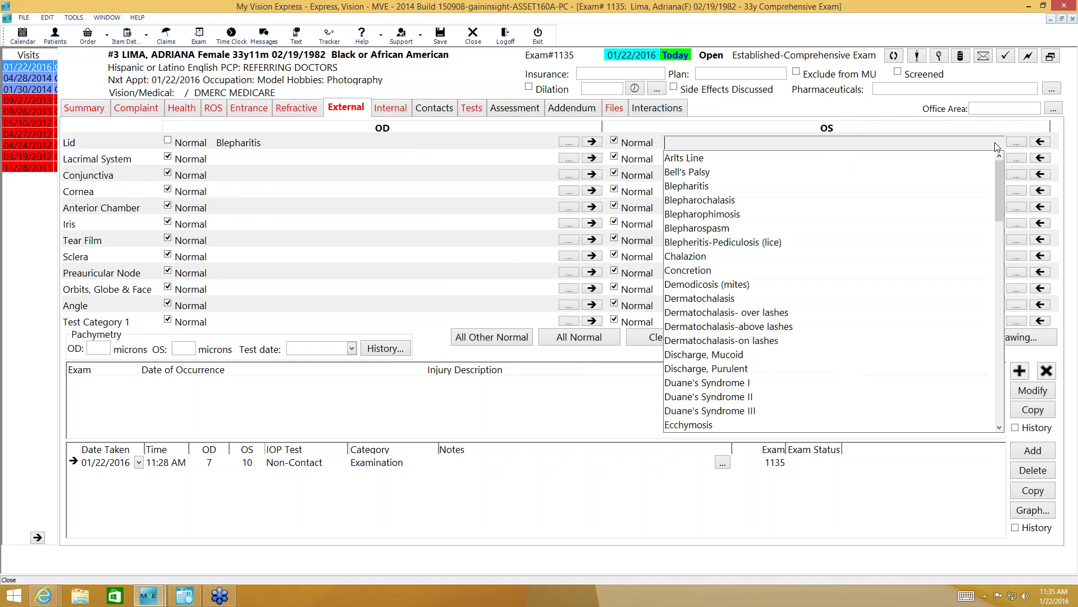
pyautogui.click(706, 191)
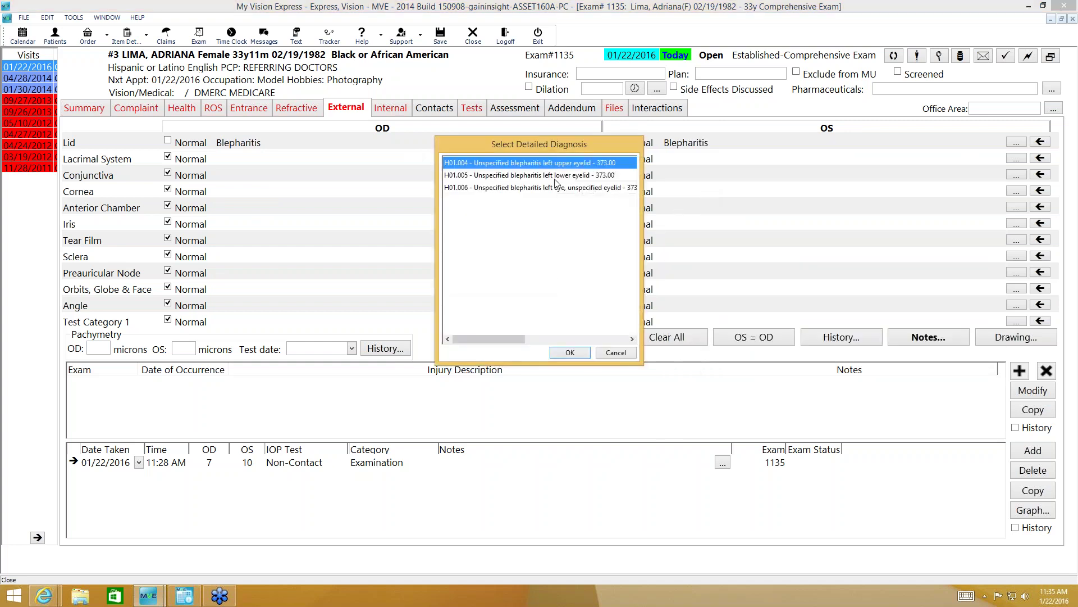
# - Choose the detailed diagnosis H01.005, unspecified blepharitis left lower eyelid, for the OS lid finding
pyautogui.press('Down')
pyautogui.click(571, 353)
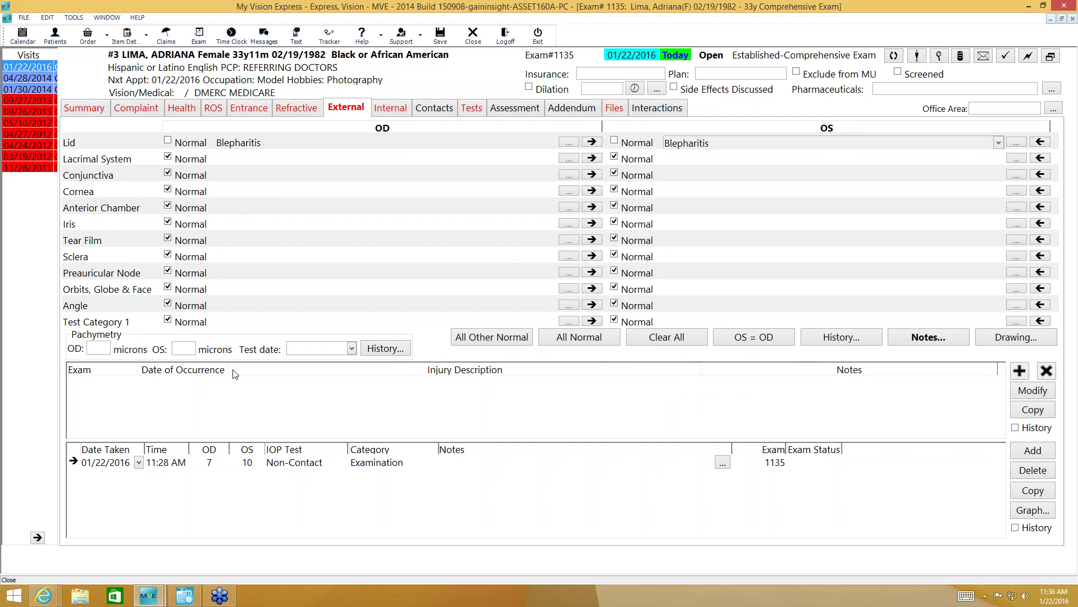
# - Review the patient's pachymetry history and close it
pyautogui.click(351, 349)
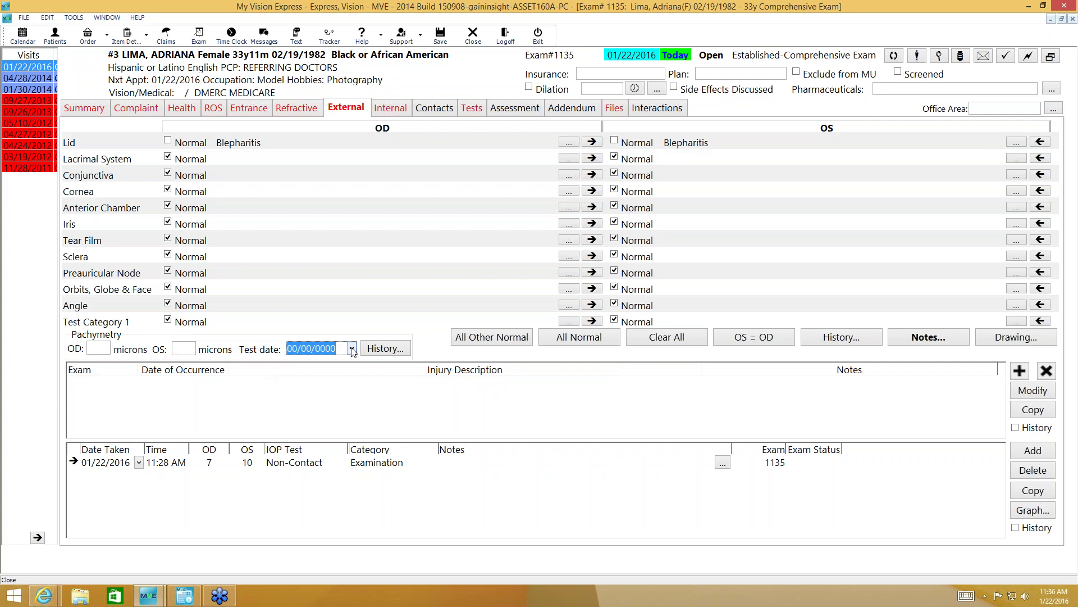
pyautogui.click(385, 348)
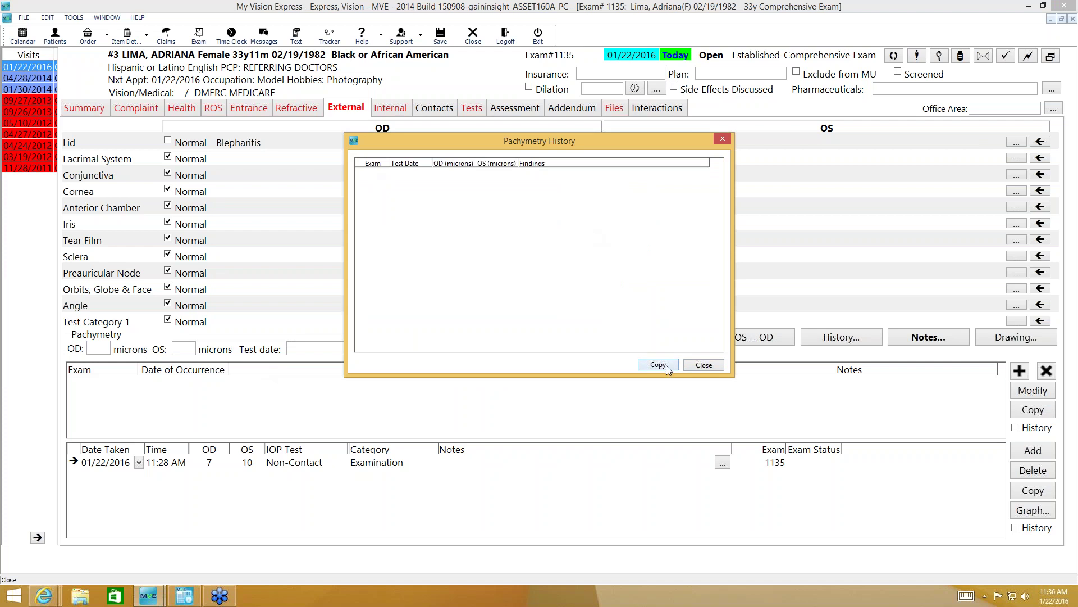
pyautogui.click(702, 366)
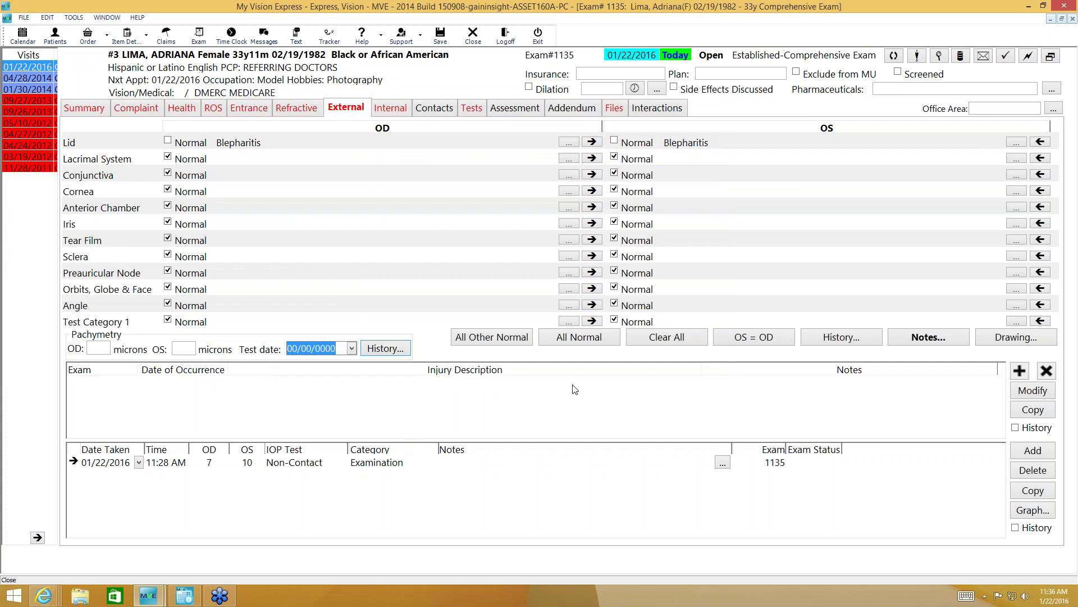
# - Open the External drawing and mark the white of the eye beside the iris with a red freehand stroke
pyautogui.click(1000, 338)
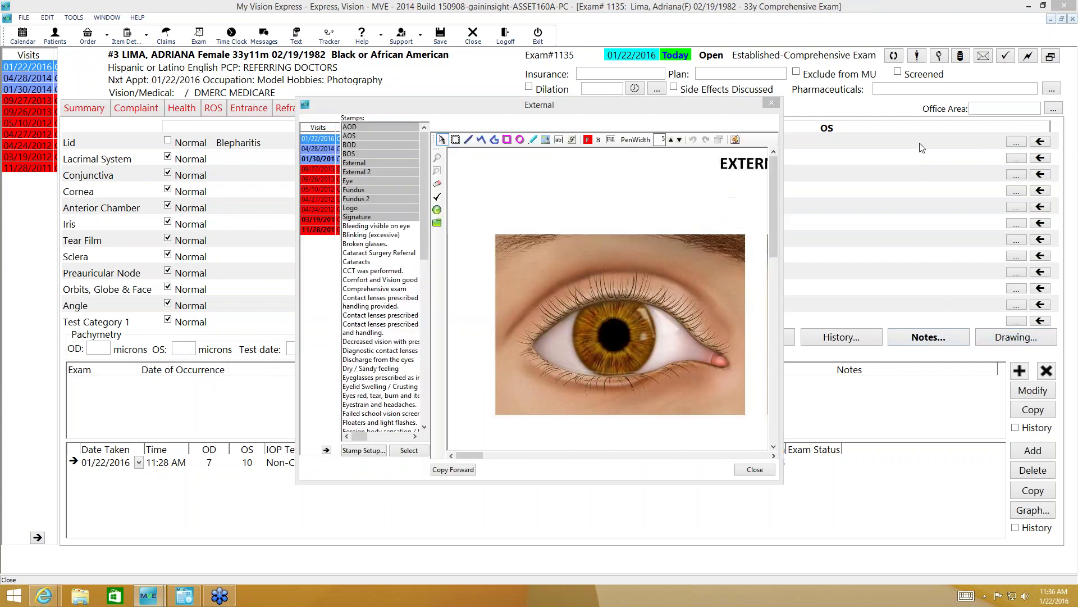
pyautogui.click(650, 356)
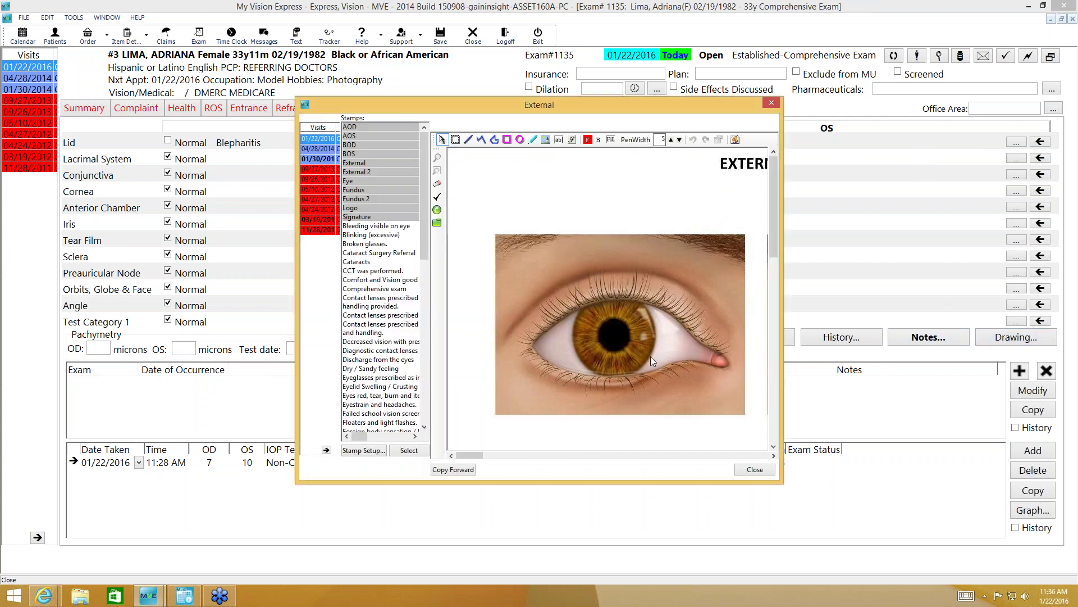
pyautogui.click(533, 139)
pyautogui.moveTo(561, 334); pyautogui.dragTo(563, 341)
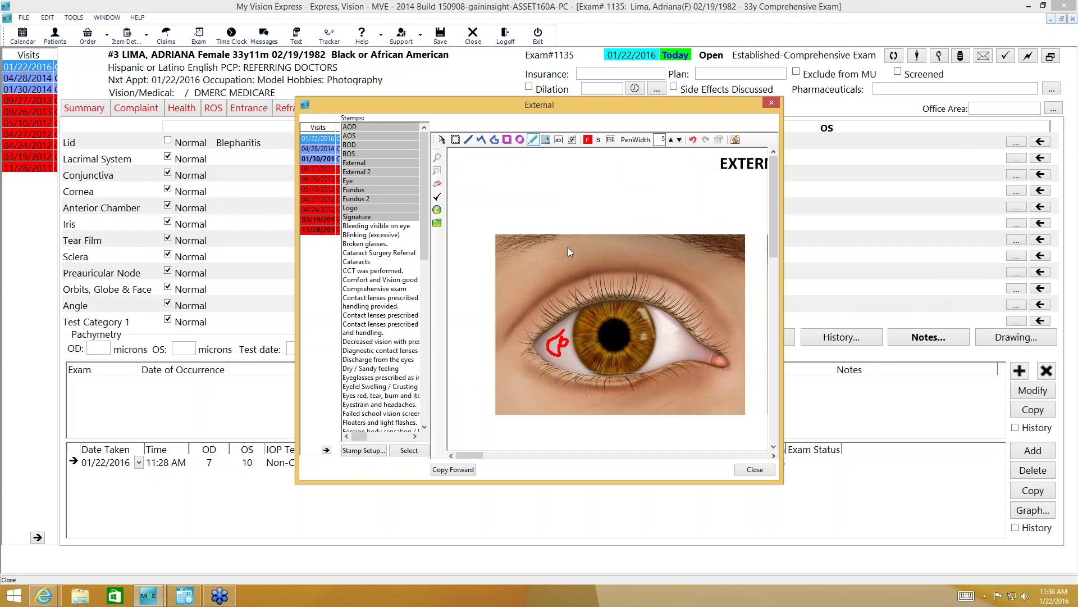
# - Set the drawing's foreground colour to purple
pyautogui.click(588, 140)
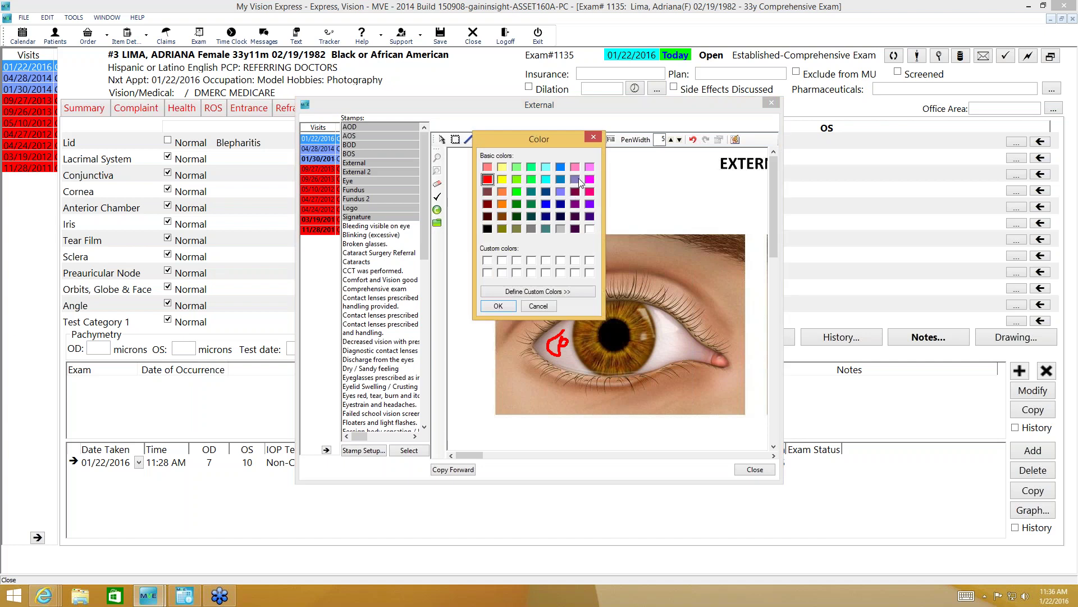
pyautogui.click(575, 203)
pyautogui.click(498, 305)
# - Scribble purple freehand strokes over the upper eyelid and iris, and undo them
pyautogui.moveTo(673, 339)
pyautogui.mouseDown()
pyautogui.moveTo(683, 345)
pyautogui.moveTo(686, 274)
pyautogui.mouseUp()
pyautogui.moveTo(667, 340)
pyautogui.mouseDown()
pyautogui.moveTo(604, 312)
pyautogui.moveTo(578, 283)
pyautogui.moveTo(646, 241)
pyautogui.moveTo(673, 356)
pyautogui.mouseUp()
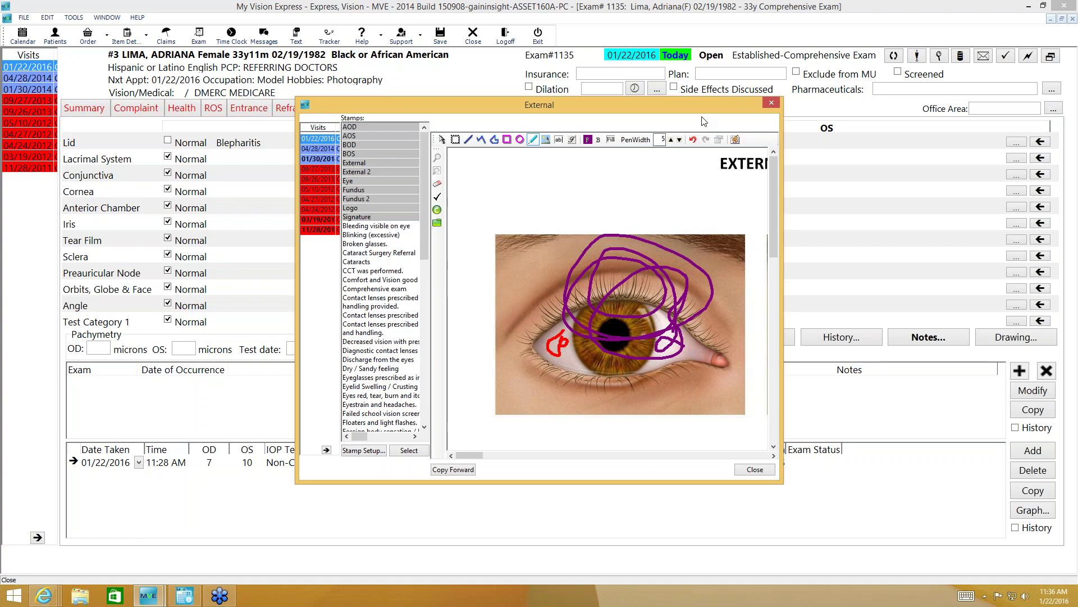
pyautogui.click(693, 138)
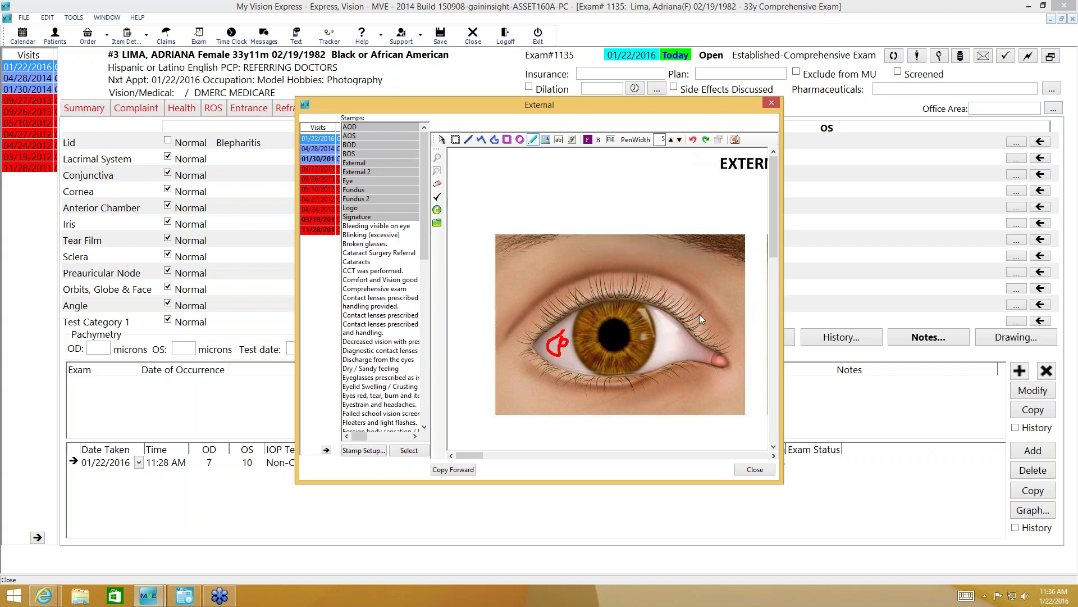
# - Draw a purple ellipse on the skin above the outer corner of the eye
pyautogui.click(519, 140)
pyautogui.moveTo(511, 262); pyautogui.dragTo(546, 308)
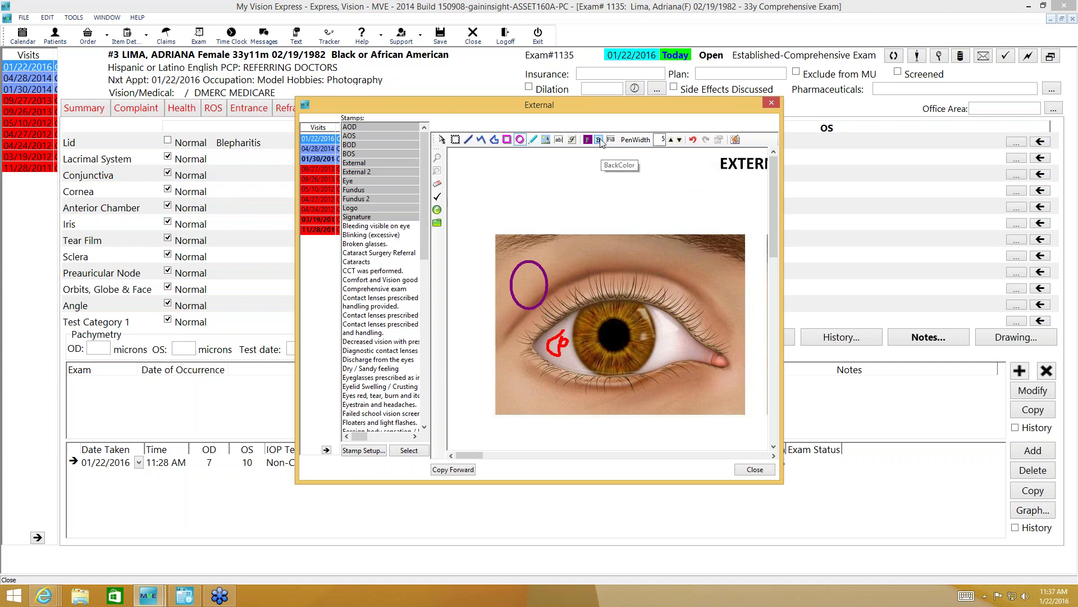
# - Try adding a typed text annotation above the upper eyelid and delete its text
pyautogui.click(558, 139)
pyautogui.moveTo(568, 241); pyautogui.dragTo(685, 281)
pyautogui.write('freee')
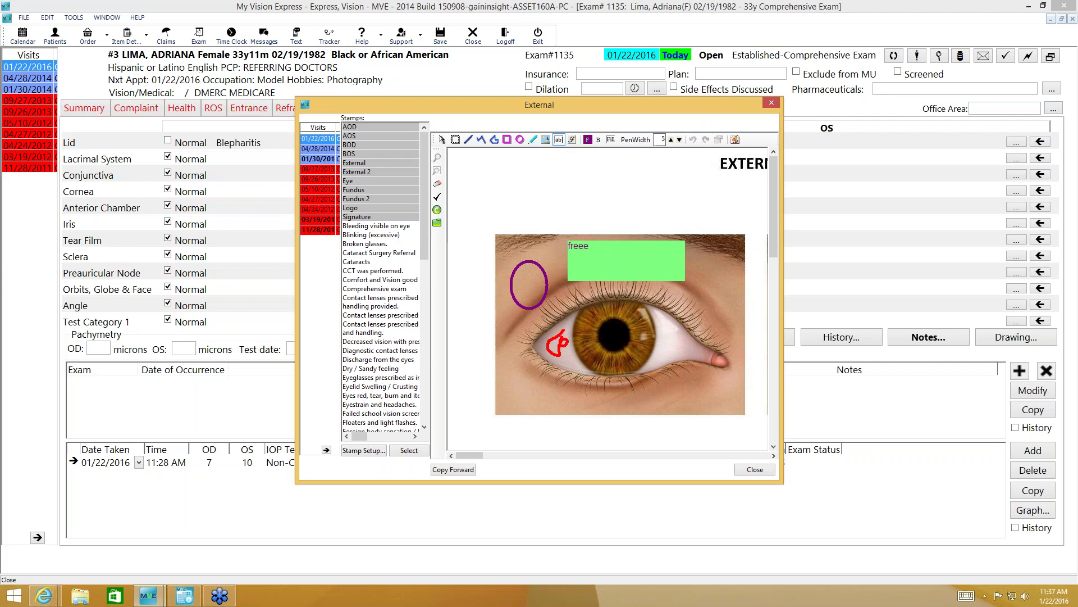
pyautogui.press('BackSpace')
pyautogui.write('type')
pyautogui.hotkey('ctrl', 'shift', 'Left')
pyautogui.hotkey('ctrl', 'shift', 'Left')
pyautogui.press('BackSpace')
pyautogui.click(716, 292)
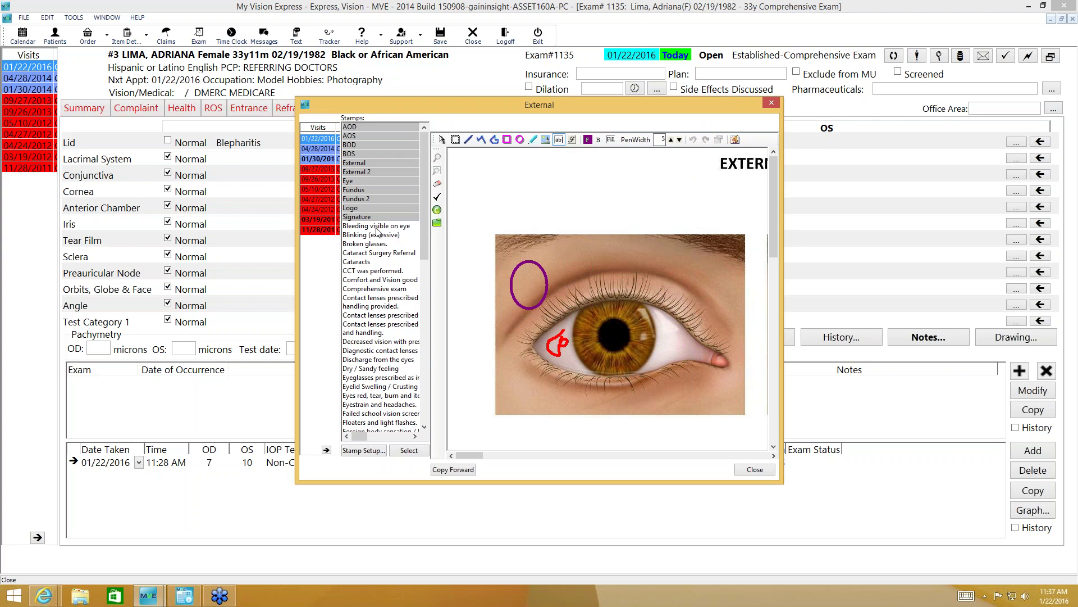
# - Add a predefined text stamp to the eye drawing and try to copy the drawing forward
pyautogui.doubleClick(383, 377)
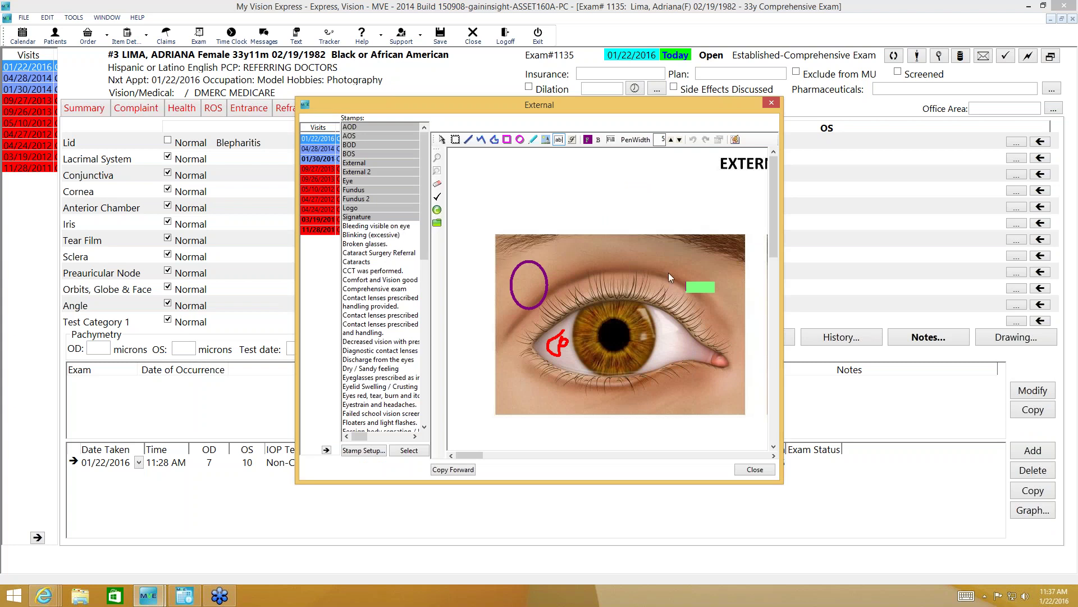
pyautogui.click(646, 321)
pyautogui.click(470, 471)
pyautogui.moveTo(151, 601)
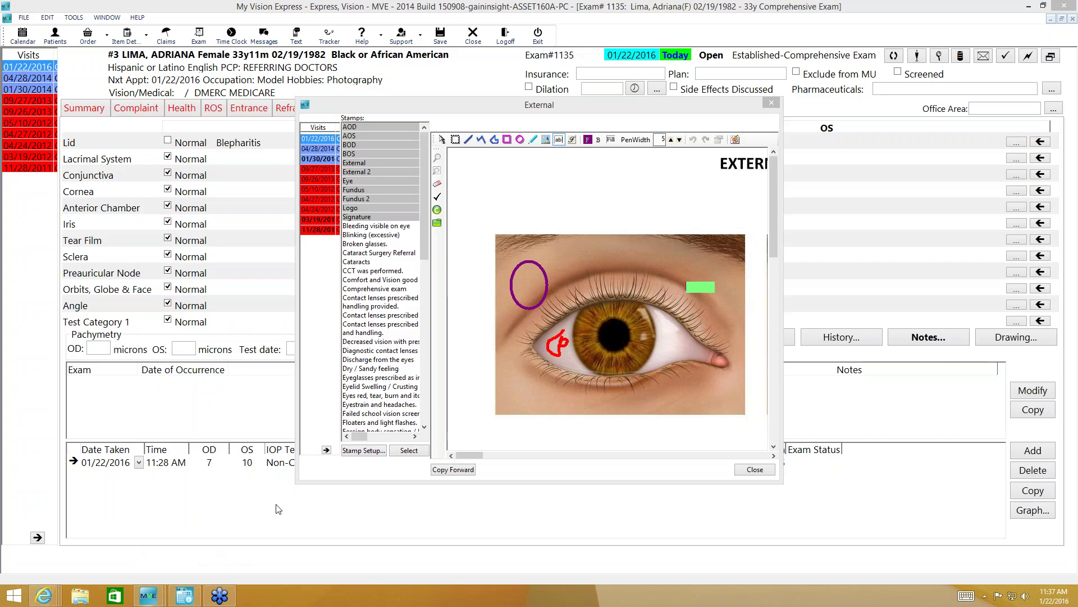
pyautogui.click(721, 156)
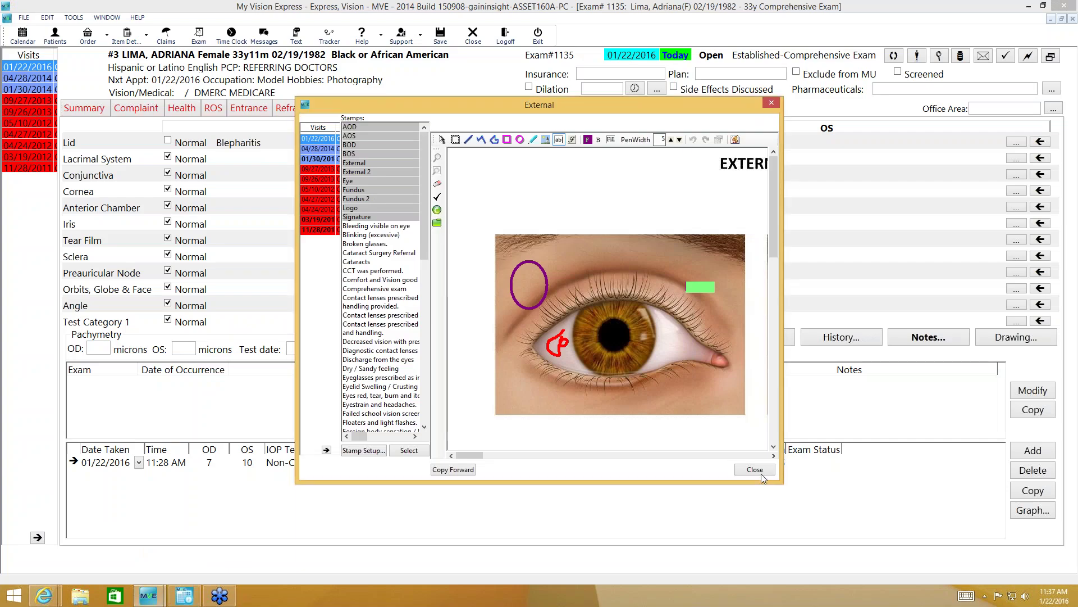
# - Show the exam summary in detail and open the External findings page
pyautogui.click(1021, 177)
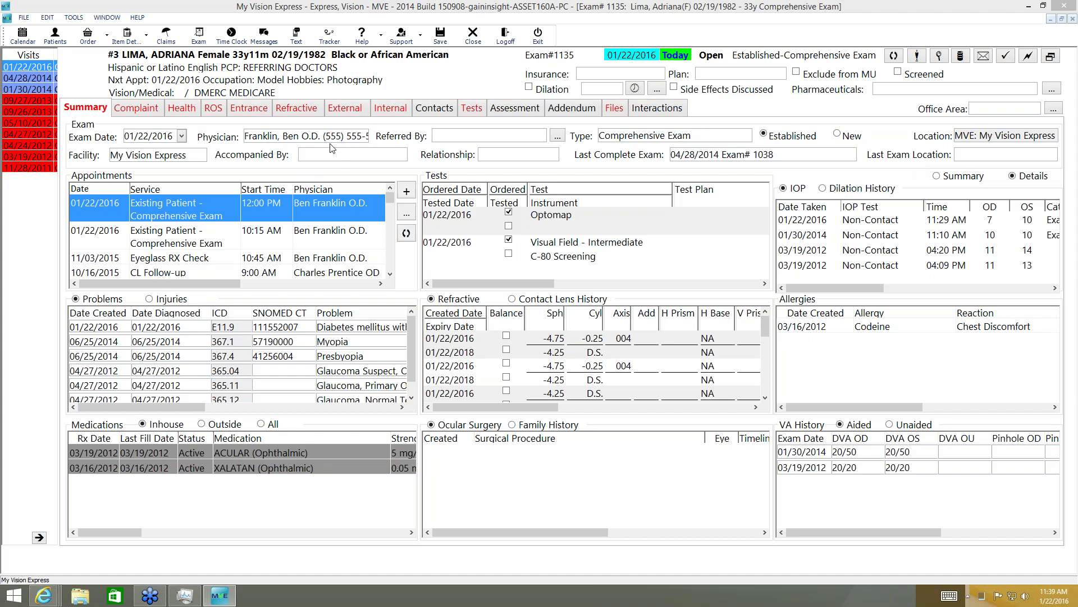
pyautogui.click(395, 109)
pyautogui.click(345, 108)
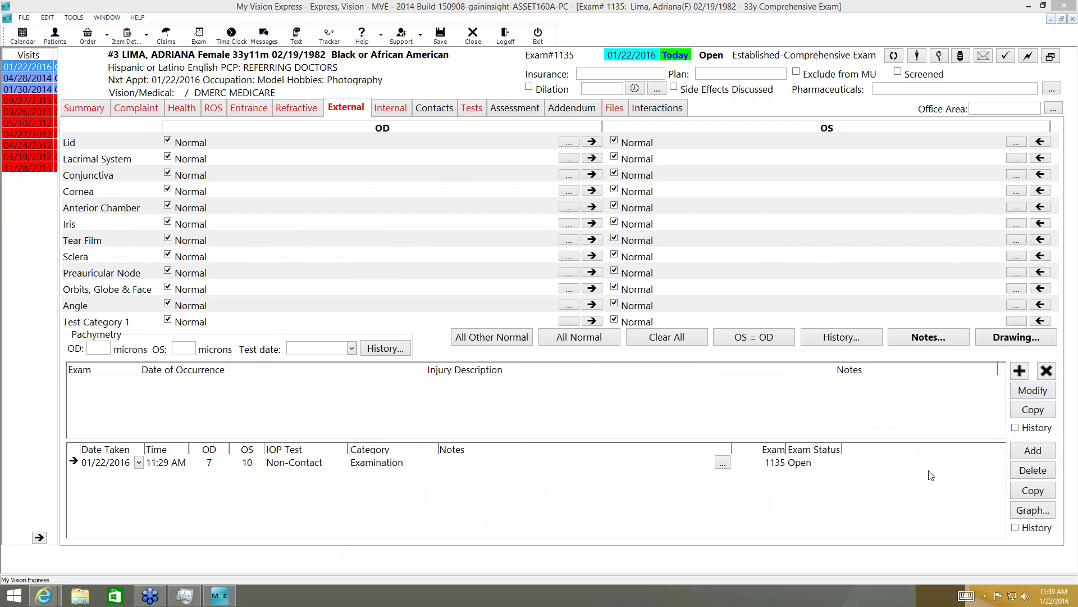
# - Add a new IOP reading with OD 7 and OS 8
pyautogui.click(1029, 456)
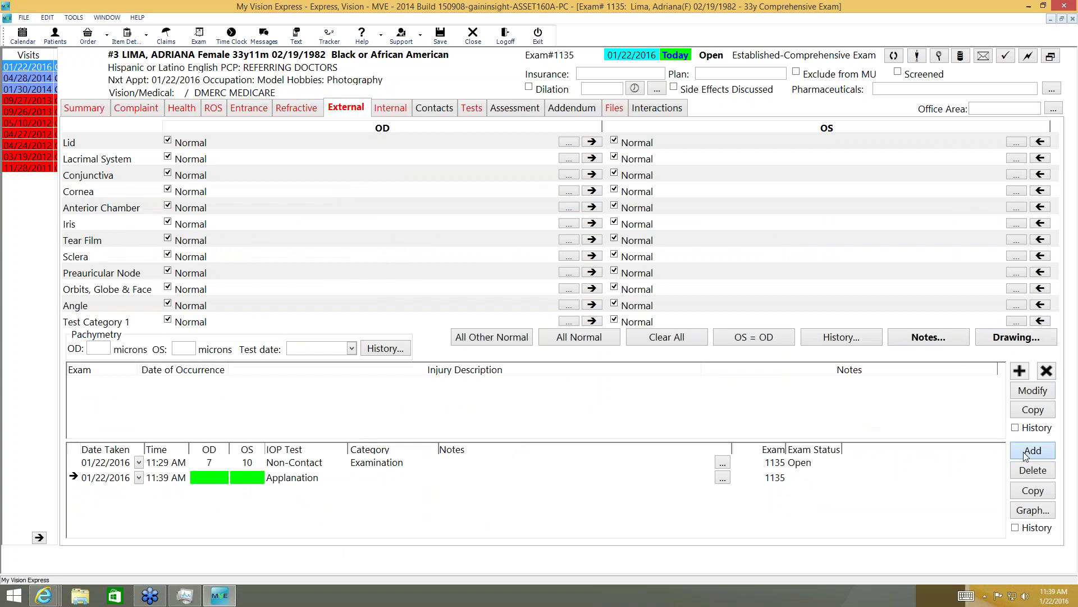
pyautogui.click(207, 478)
pyautogui.click(223, 477)
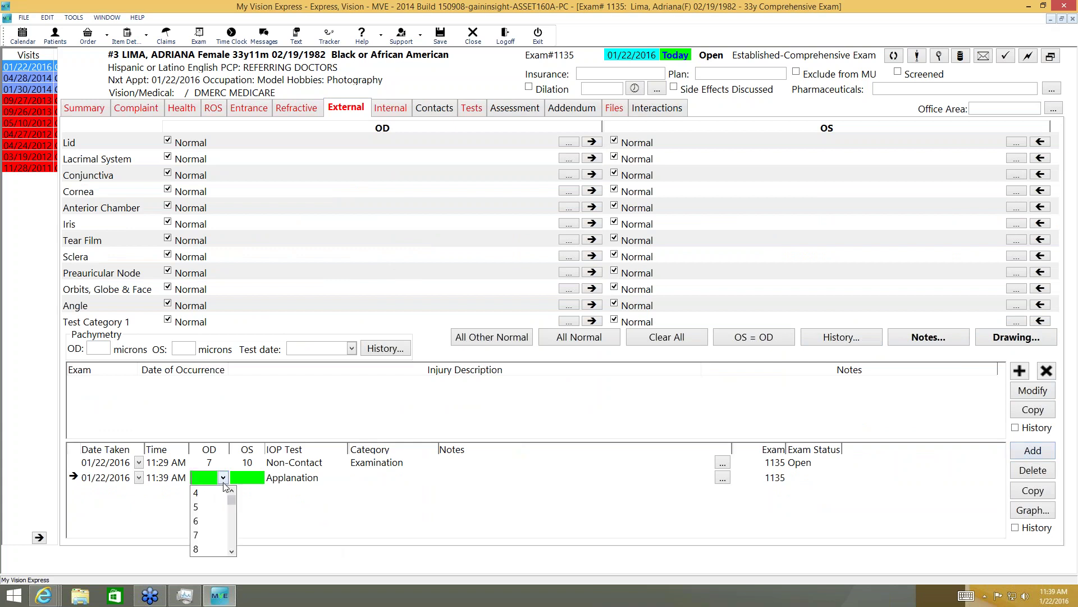
pyautogui.click(212, 535)
pyautogui.click(259, 478)
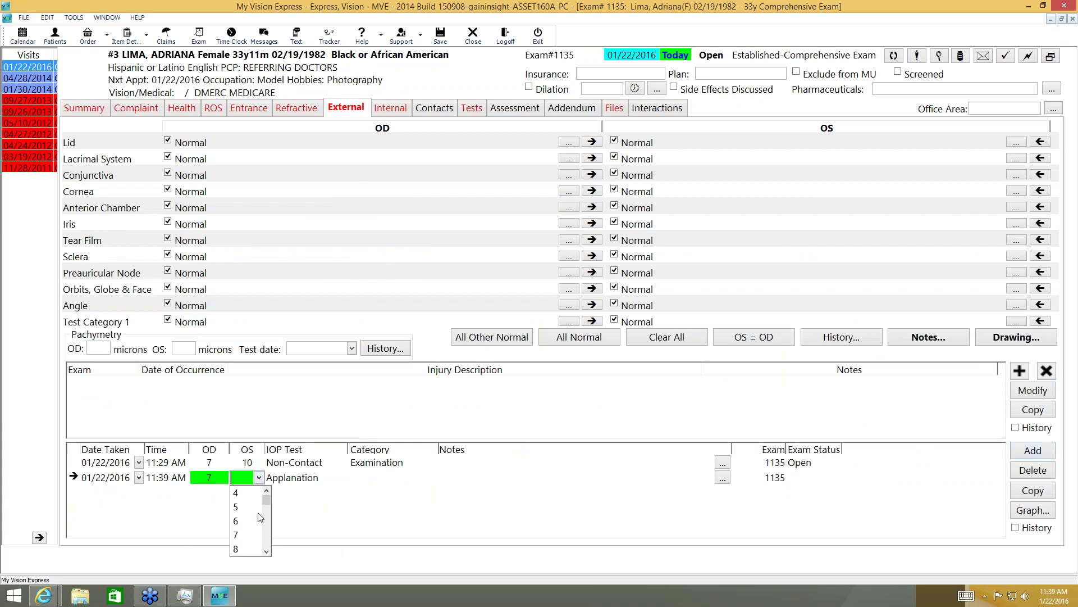
pyautogui.click(238, 549)
# - Set the new IOP reading's test to Non-Contact and its category to Examination
pyautogui.click(341, 478)
pyautogui.click(315, 509)
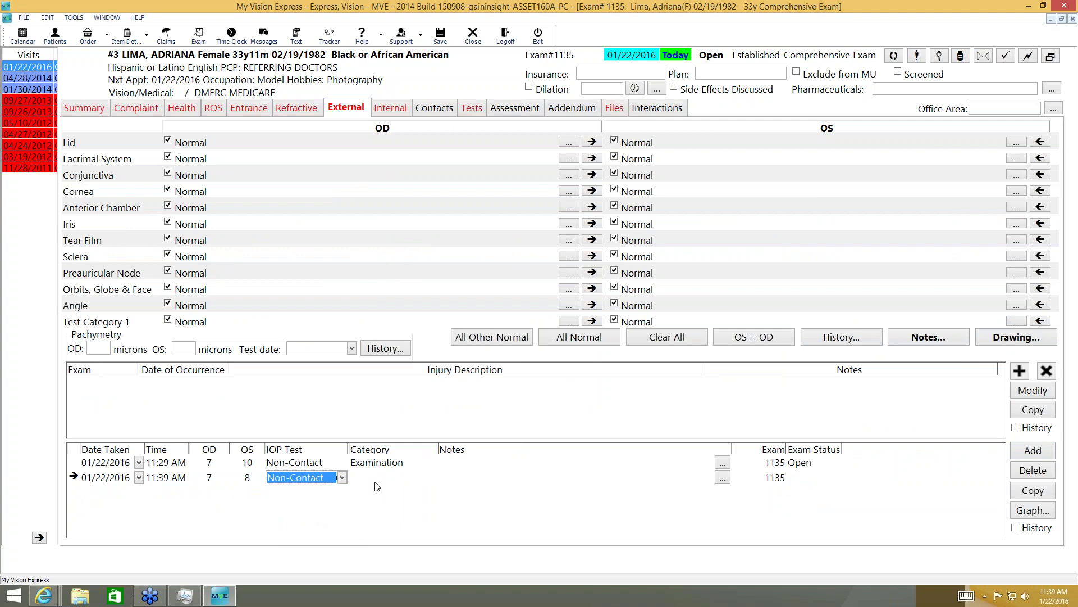
pyautogui.click(382, 478)
pyautogui.click(381, 491)
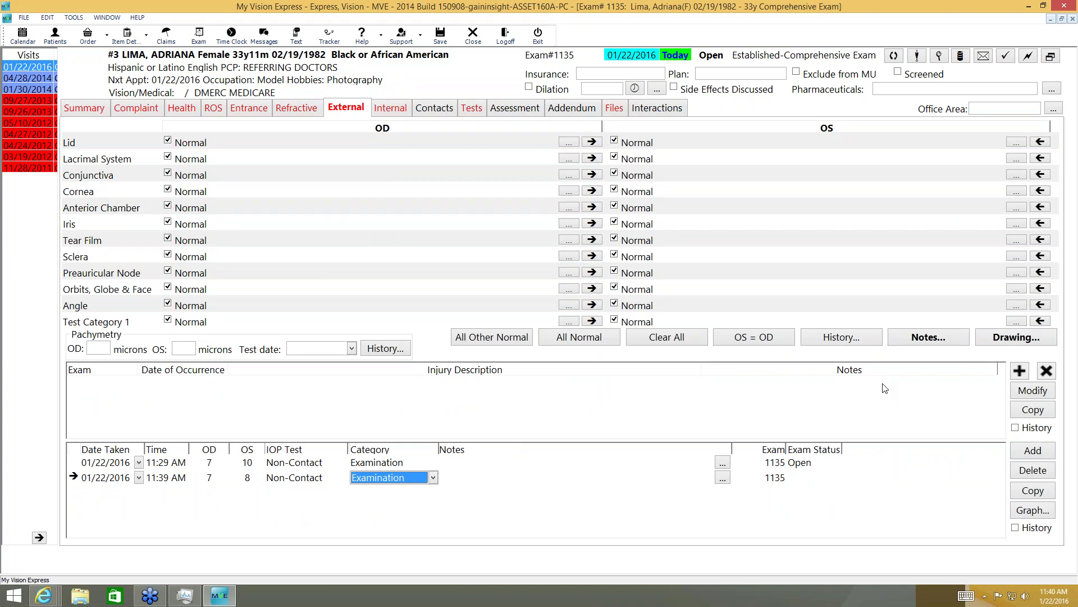
pyautogui.click(901, 170)
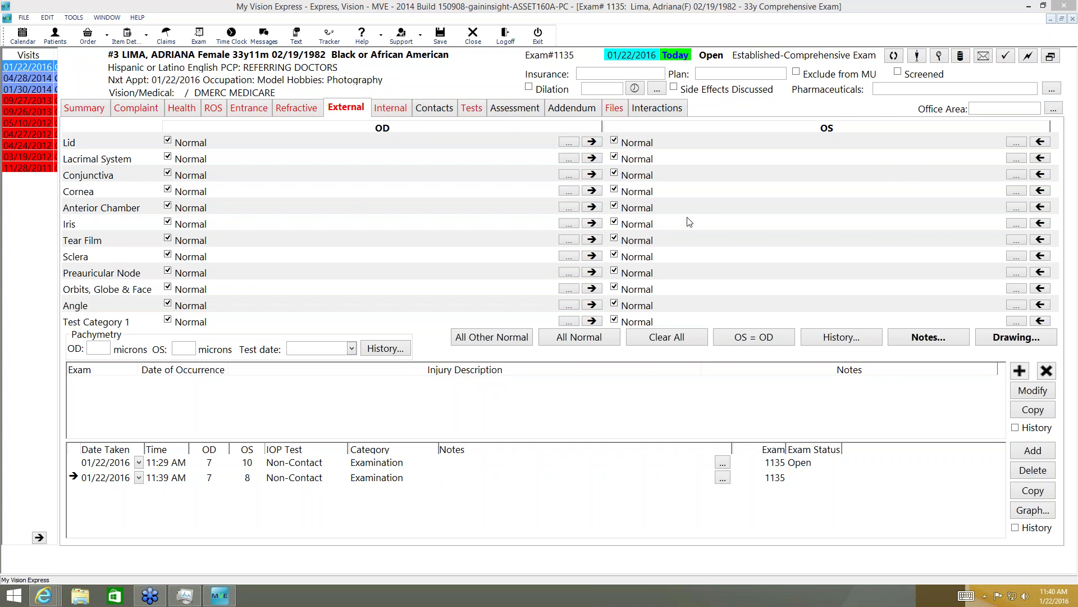
pyautogui.click(855, 412)
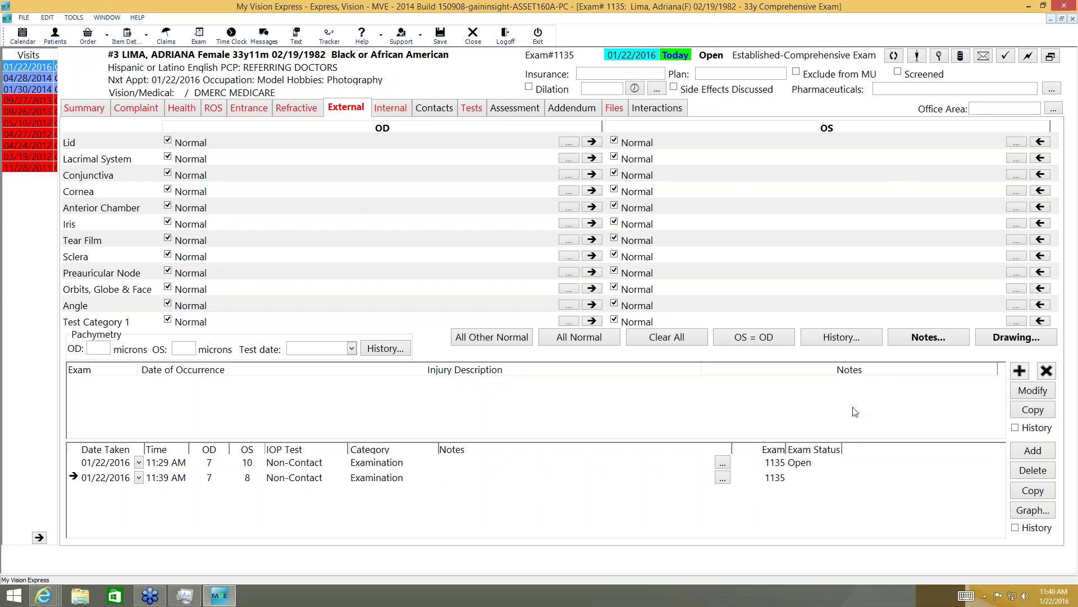
# - Create a new injury record for the exam with 01/19/2016 as its date of occurrence
pyautogui.click(1020, 372)
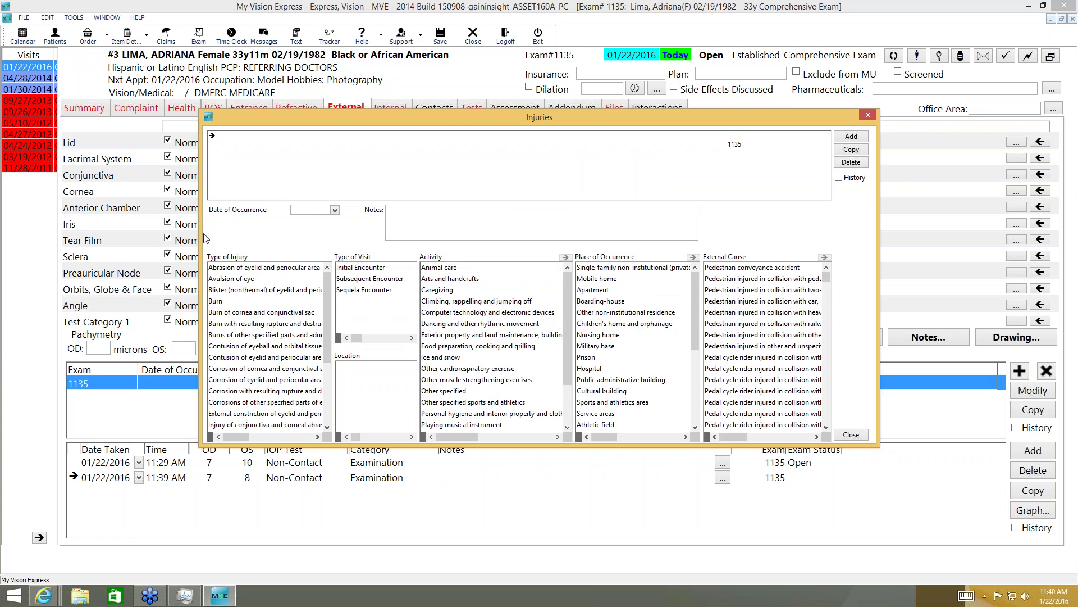
pyautogui.click(334, 211)
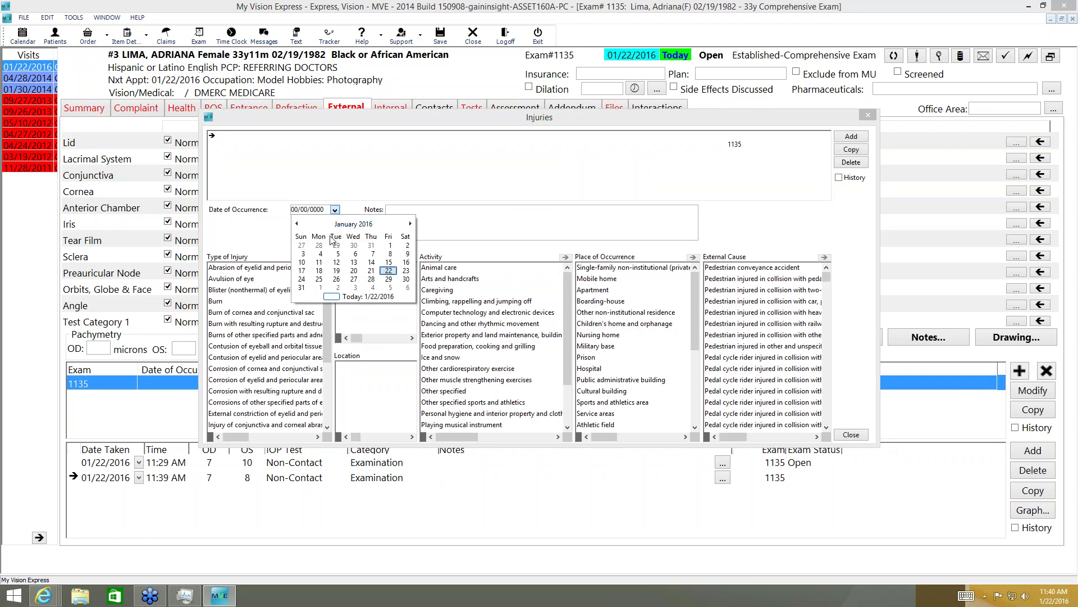
pyautogui.click(394, 271)
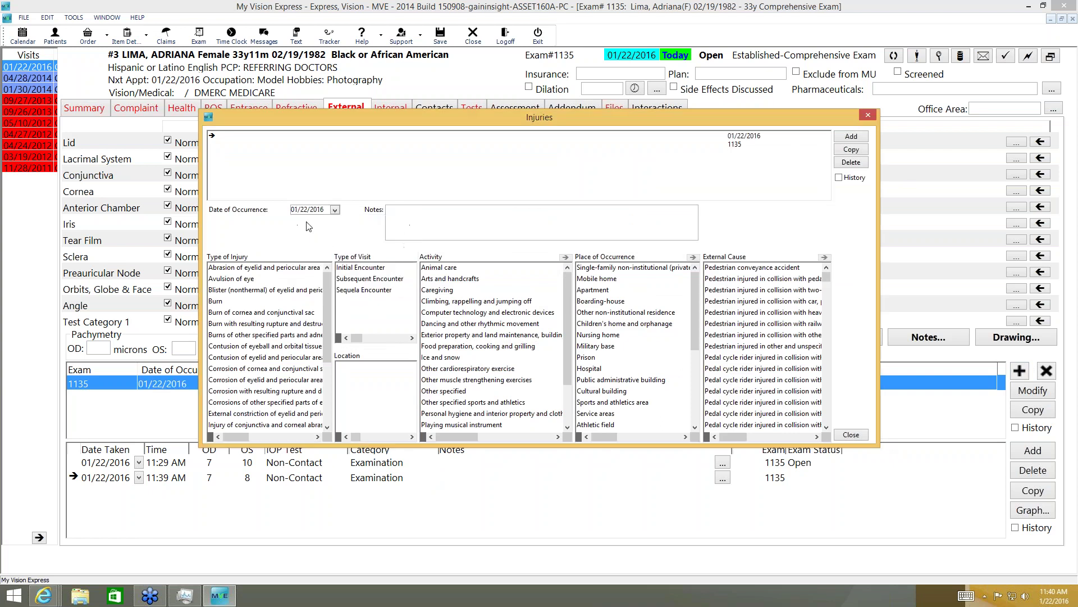
pyautogui.click(336, 210)
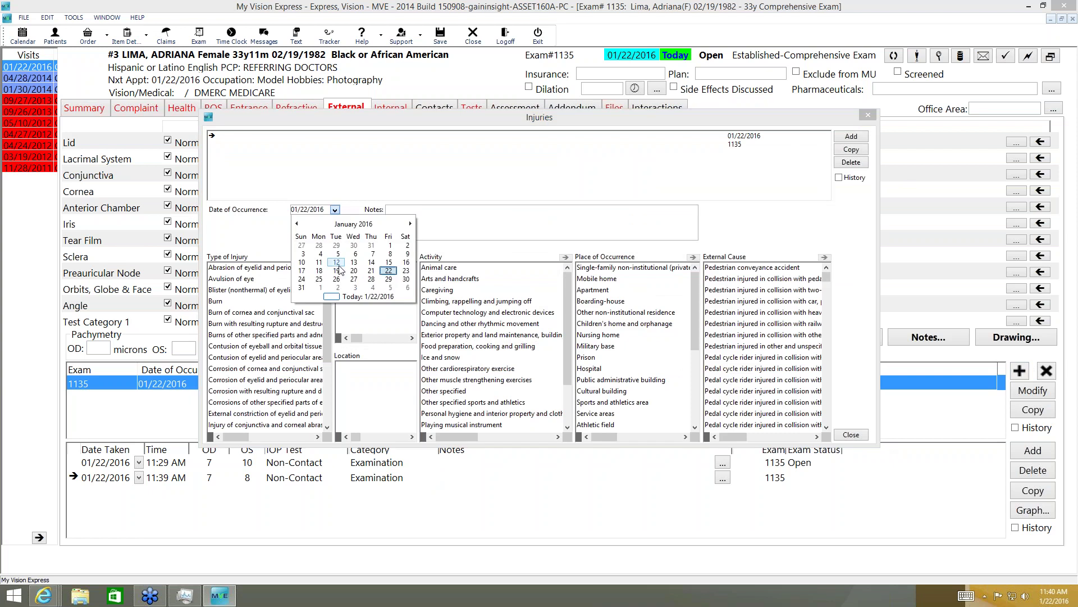
pyautogui.click(337, 271)
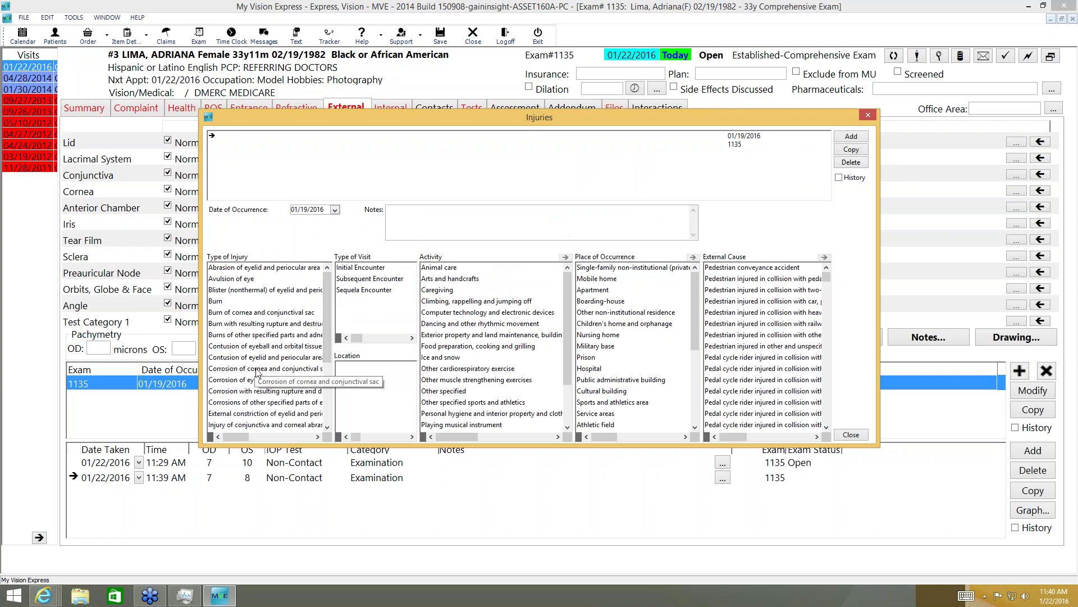
# - Describe the injury as a burn of cornea and conjunctival sac, Initial Encounter, located in the right eye
pyautogui.click(237, 315)
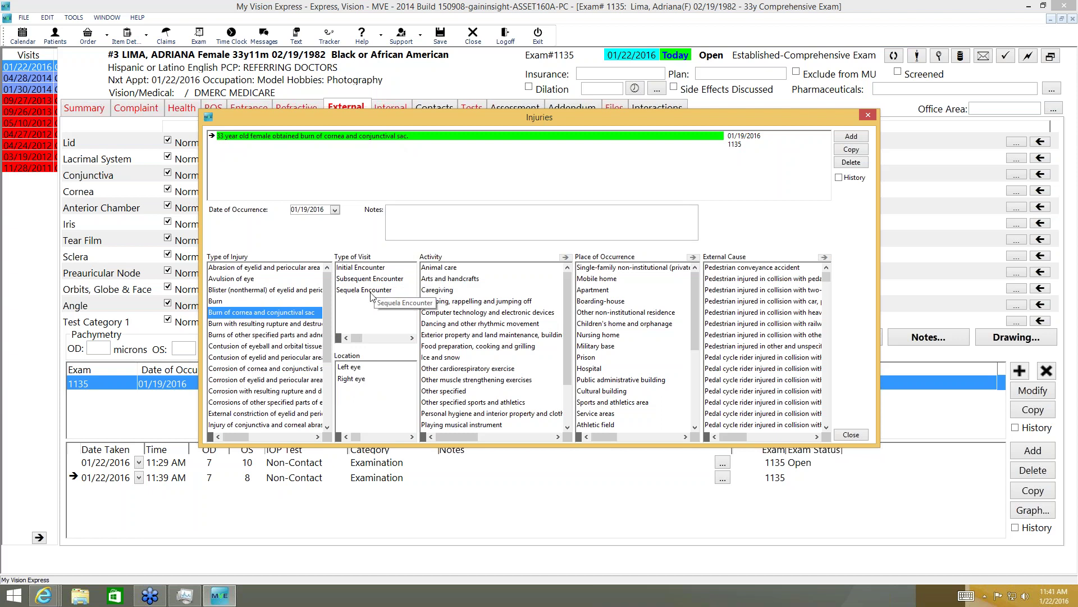
pyautogui.click(363, 270)
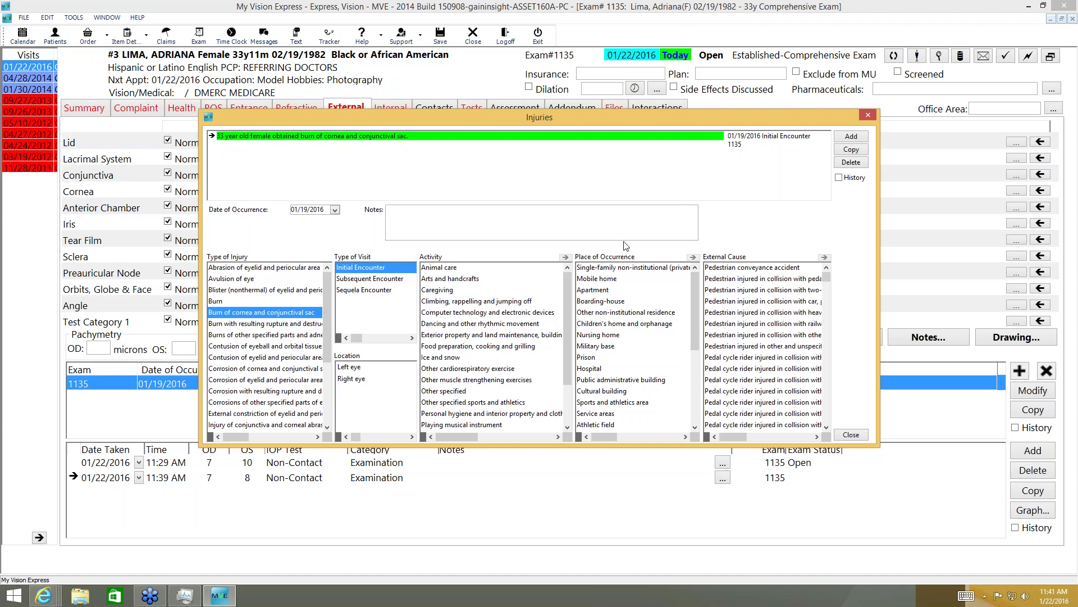
pyautogui.click(353, 382)
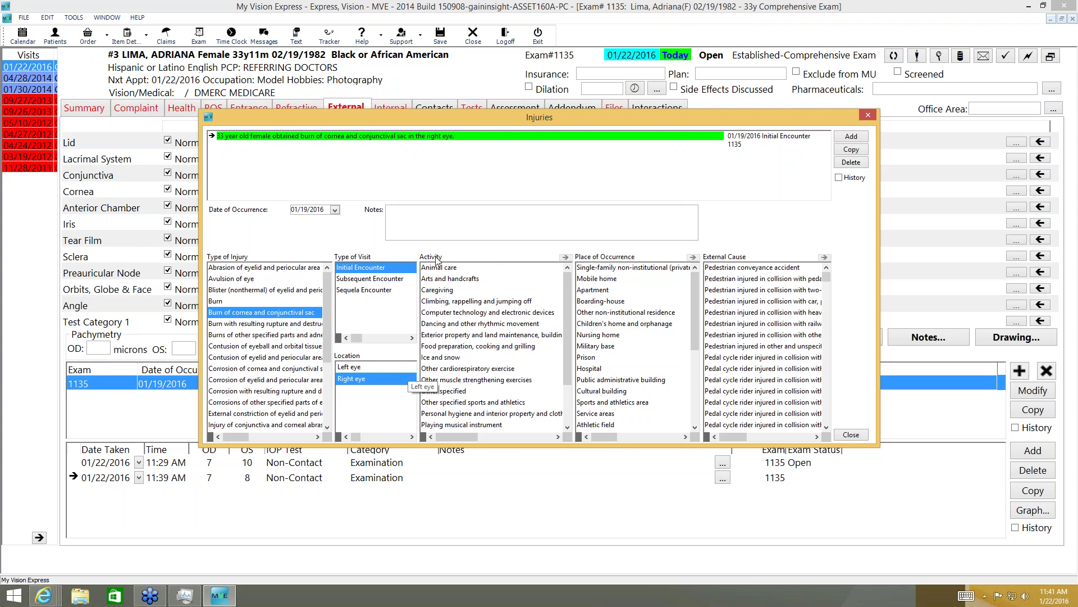
# - Set the injury's activity to Dancing, within the Dancing and other rhythmic movement group
pyautogui.moveTo(568, 304); pyautogui.dragTo(567, 366)
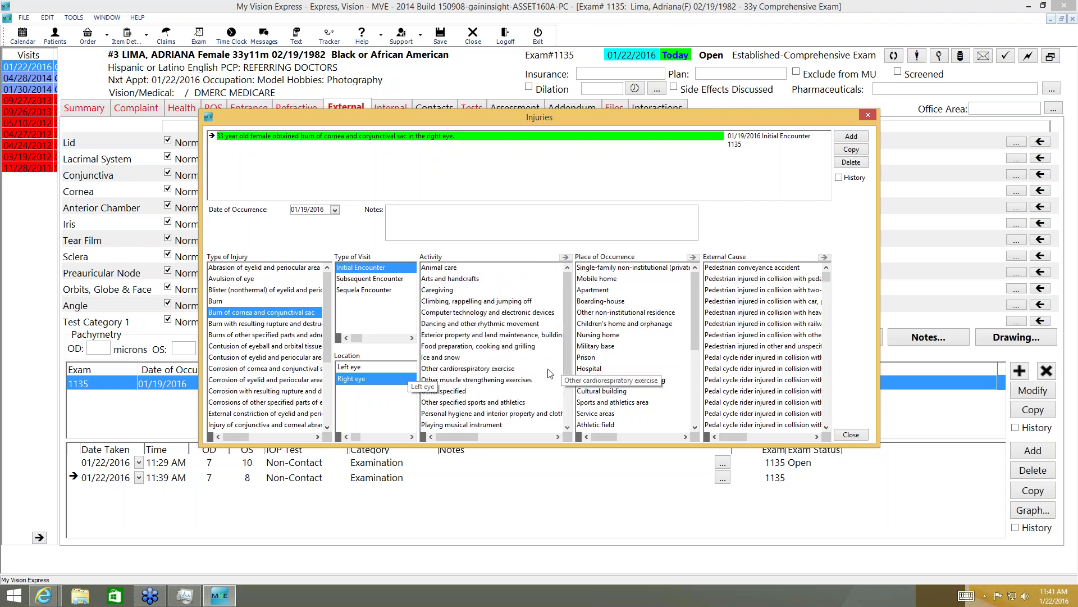
pyautogui.doubleClick(508, 324)
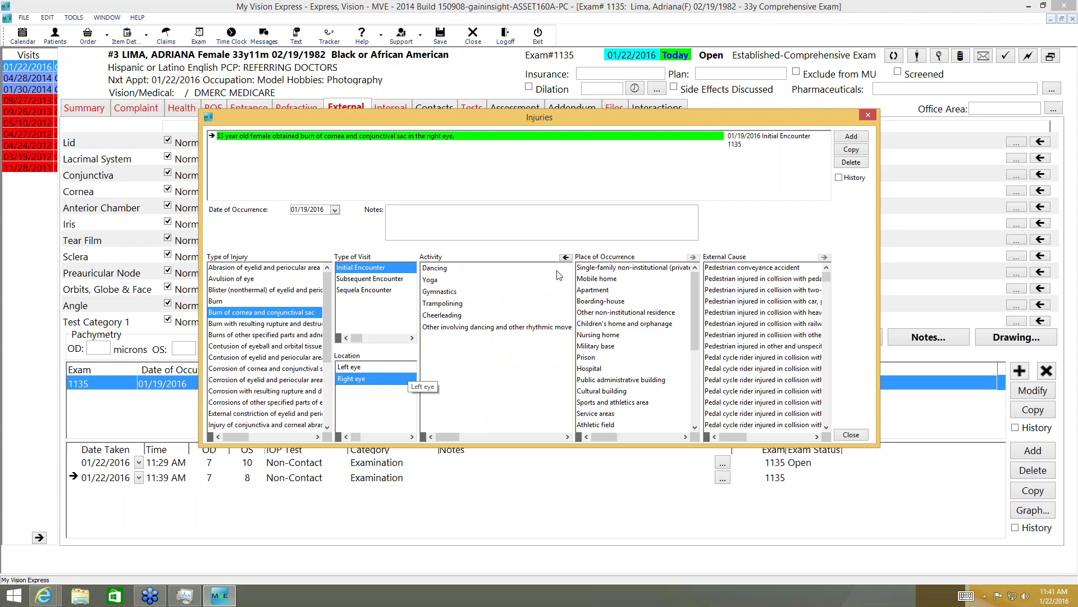
pyautogui.click(565, 258)
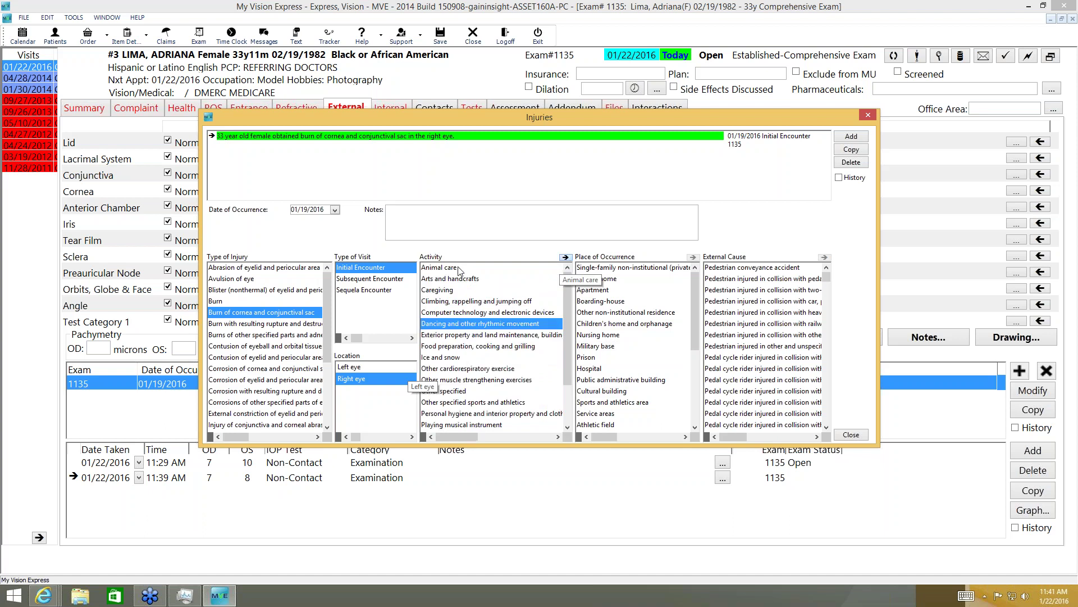
pyautogui.click(565, 257)
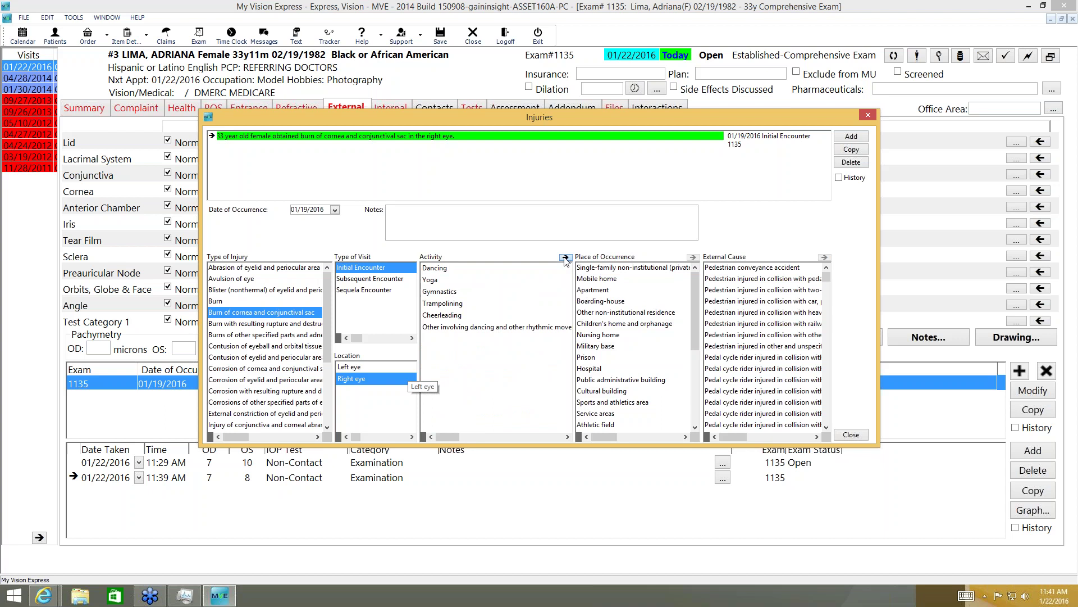
pyautogui.click(565, 257)
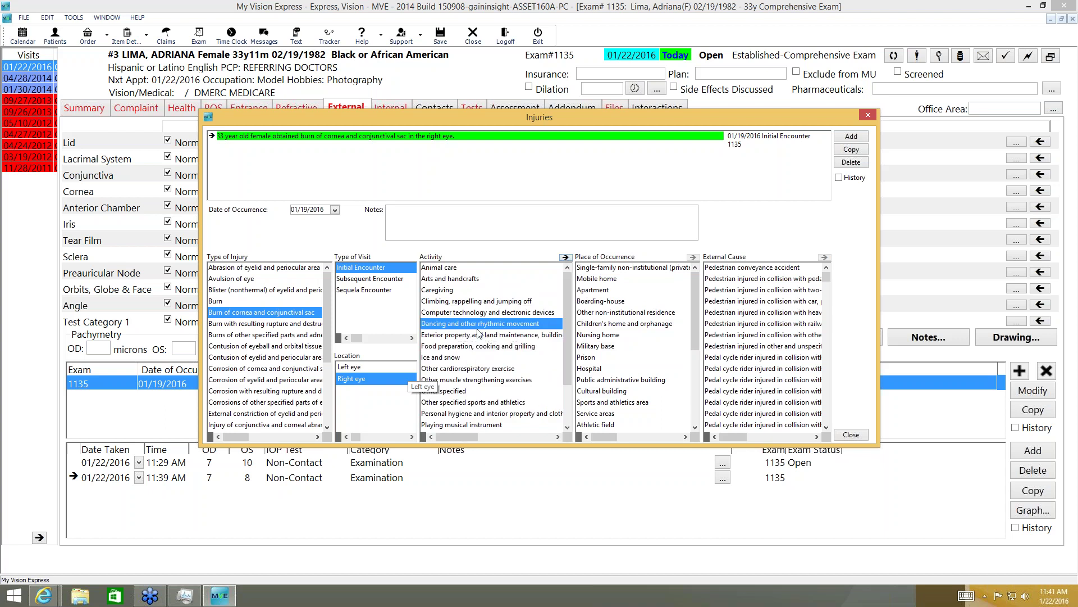
pyautogui.click(565, 258)
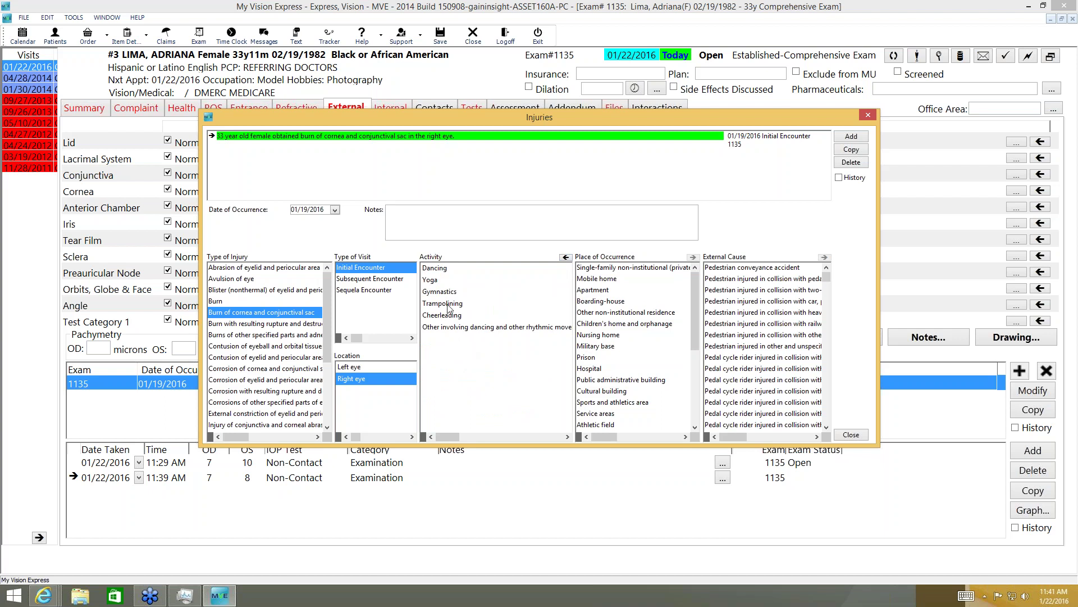
pyautogui.click(441, 269)
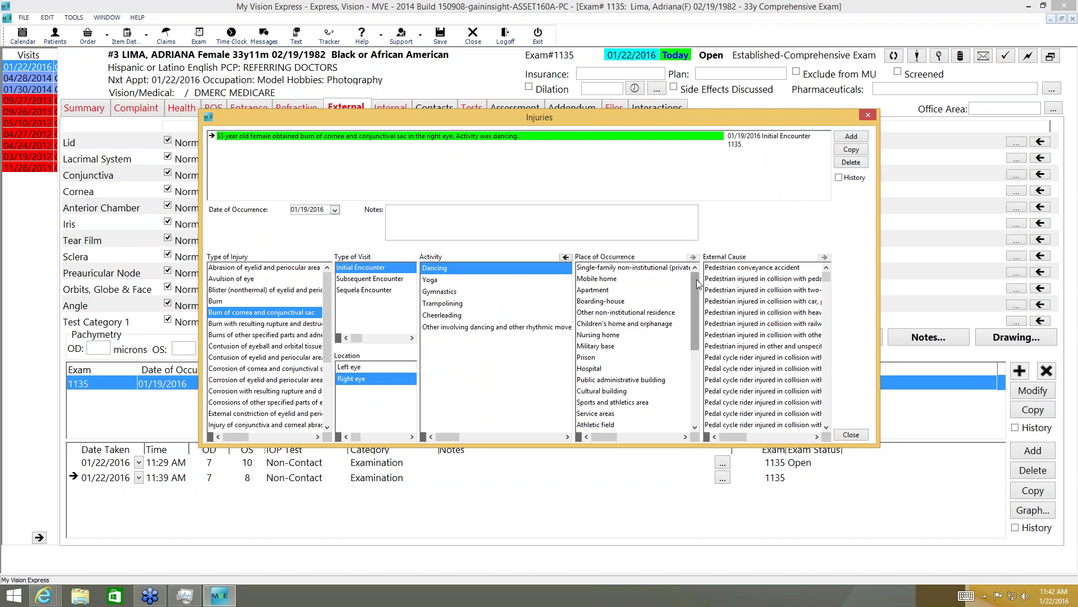
# - Set the injury's place of occurrence to the bathroom of an apartment
pyautogui.moveTo(695, 279); pyautogui.dragTo(693, 306)
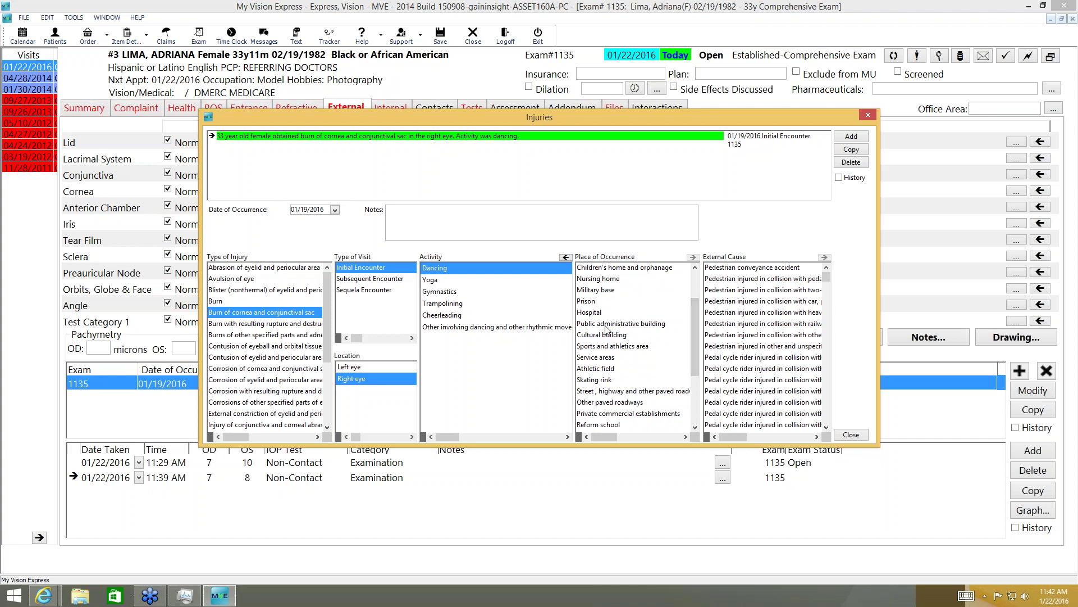
pyautogui.moveTo(693, 326); pyautogui.dragTo(690, 292)
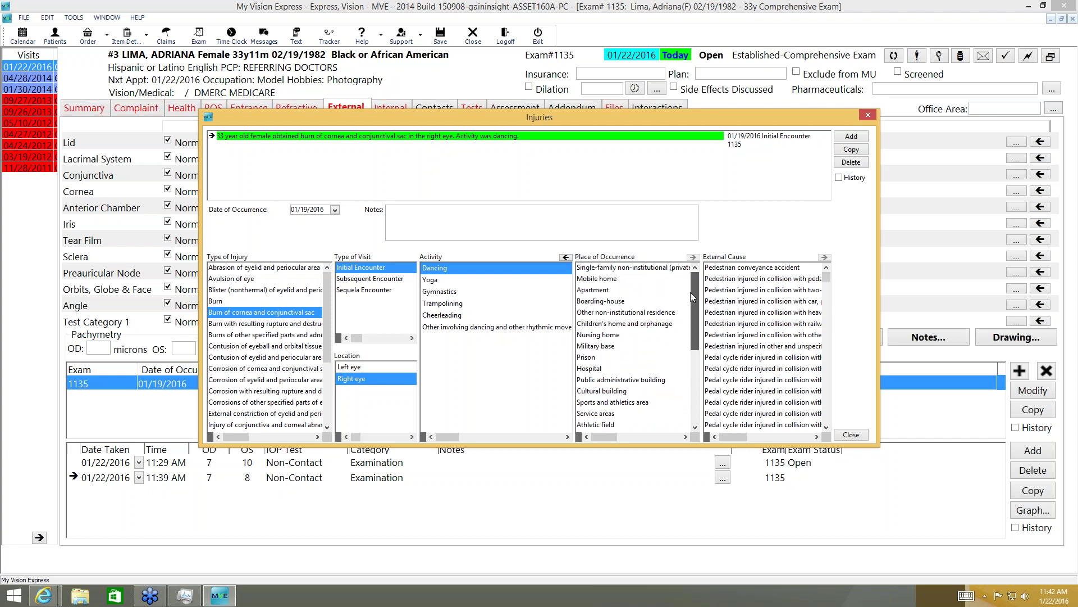
pyautogui.click(609, 291)
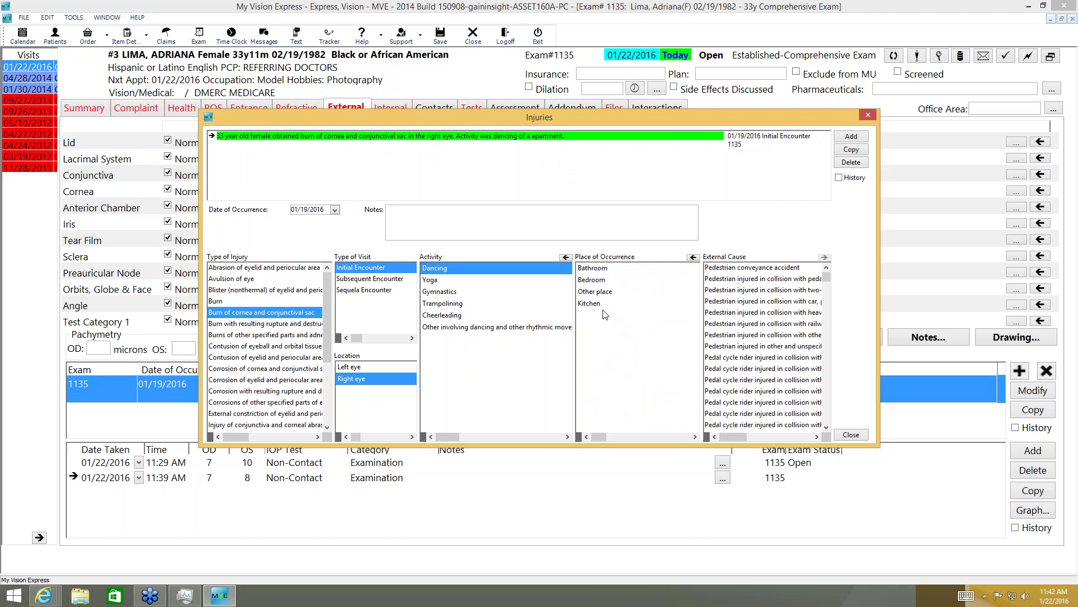
pyautogui.click(605, 272)
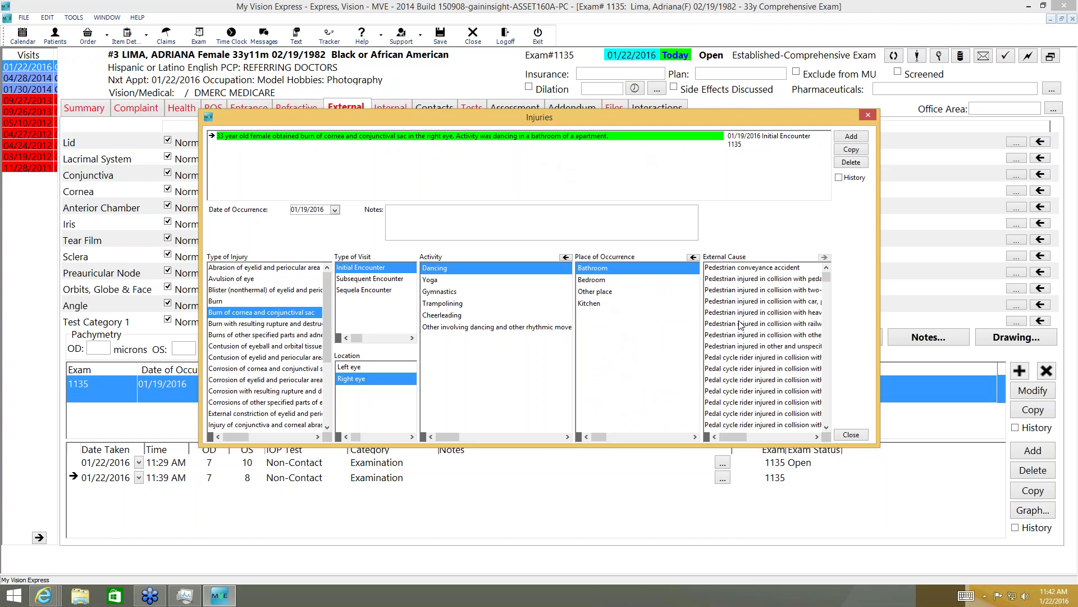
# - Set the external cause to in-line roller-skater colliding with stationary object, within Pedestrian conveyance accident, and close the injury record
pyautogui.scroll(-1, 827, 277)
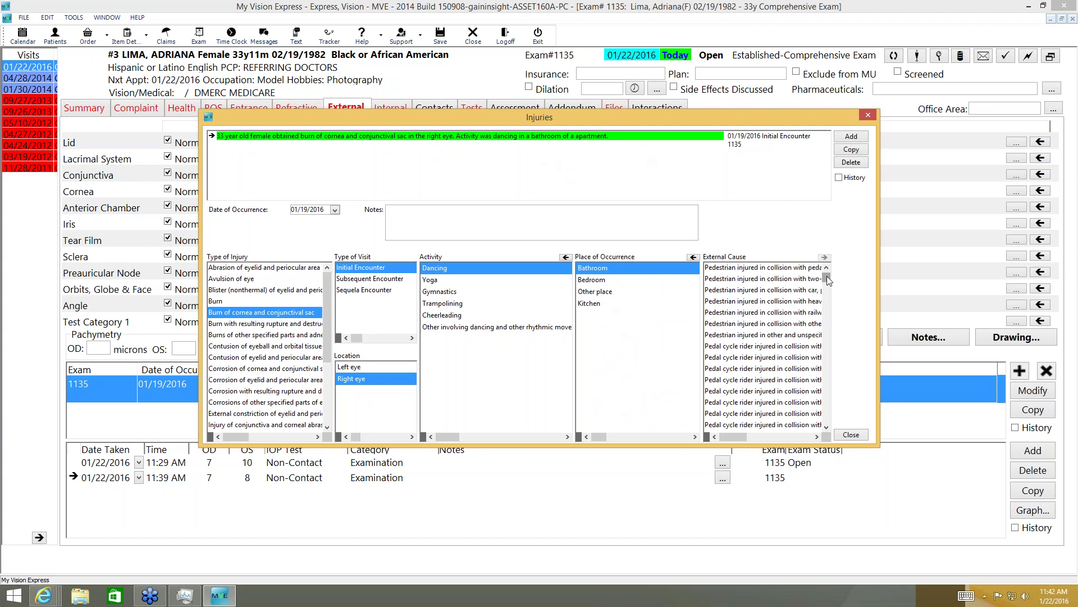
pyautogui.scroll(1, 826, 276)
pyautogui.doubleClick(792, 268)
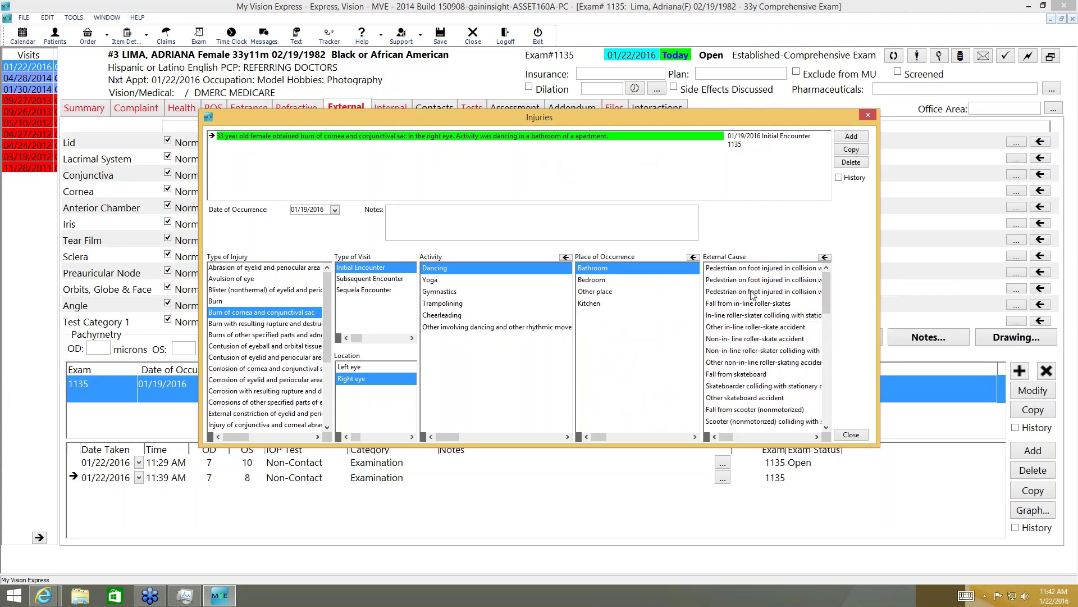
pyautogui.click(756, 315)
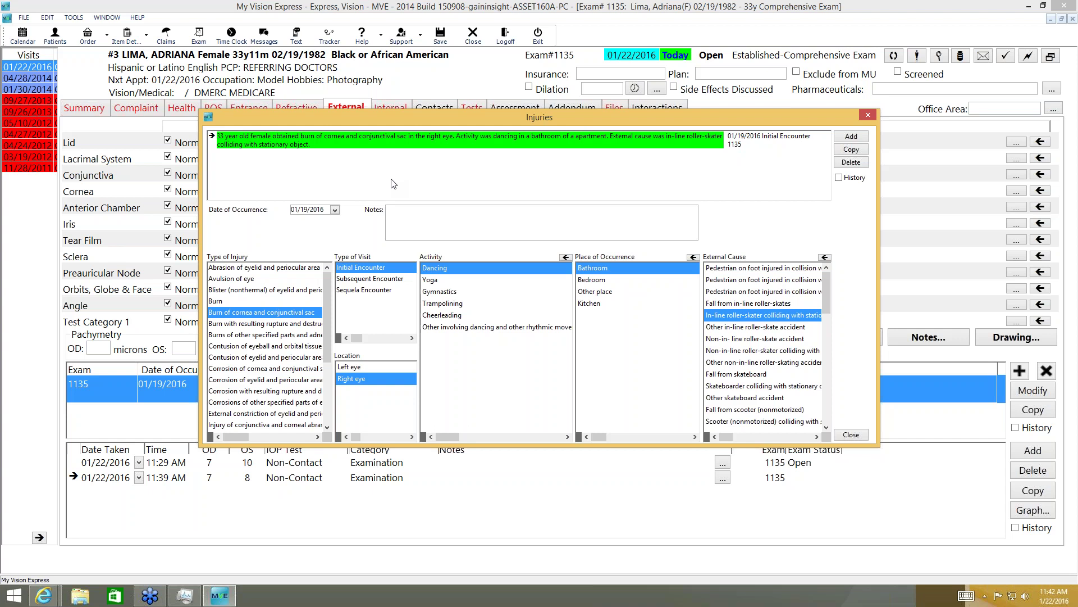
pyautogui.click(841, 178)
pyautogui.click(839, 177)
pyautogui.click(869, 116)
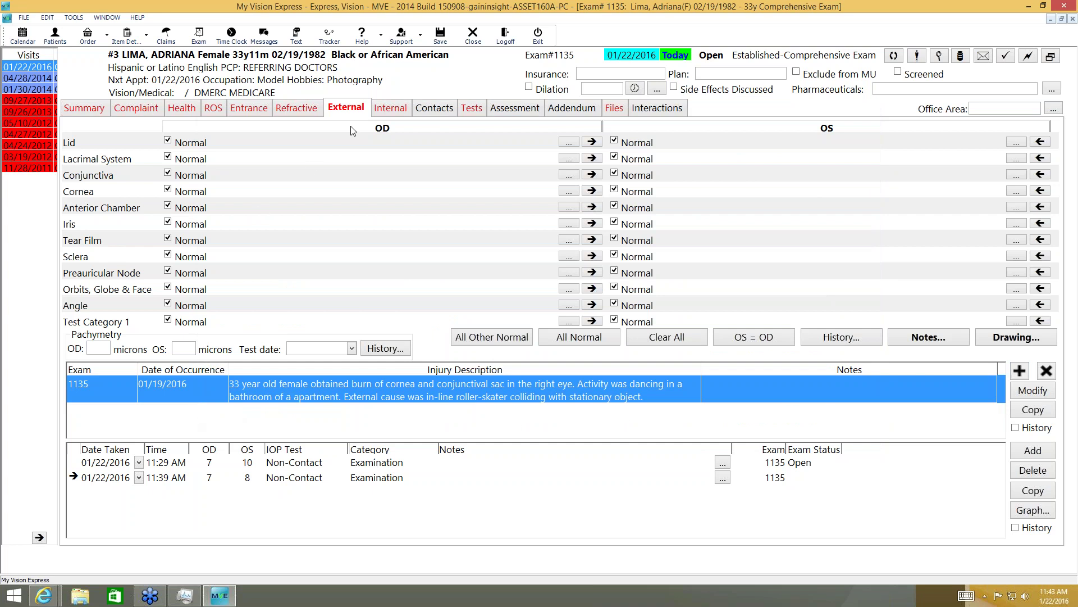
# - Examine the available OD lens findings in the exam's Internal section without choosing one
pyautogui.click(393, 112)
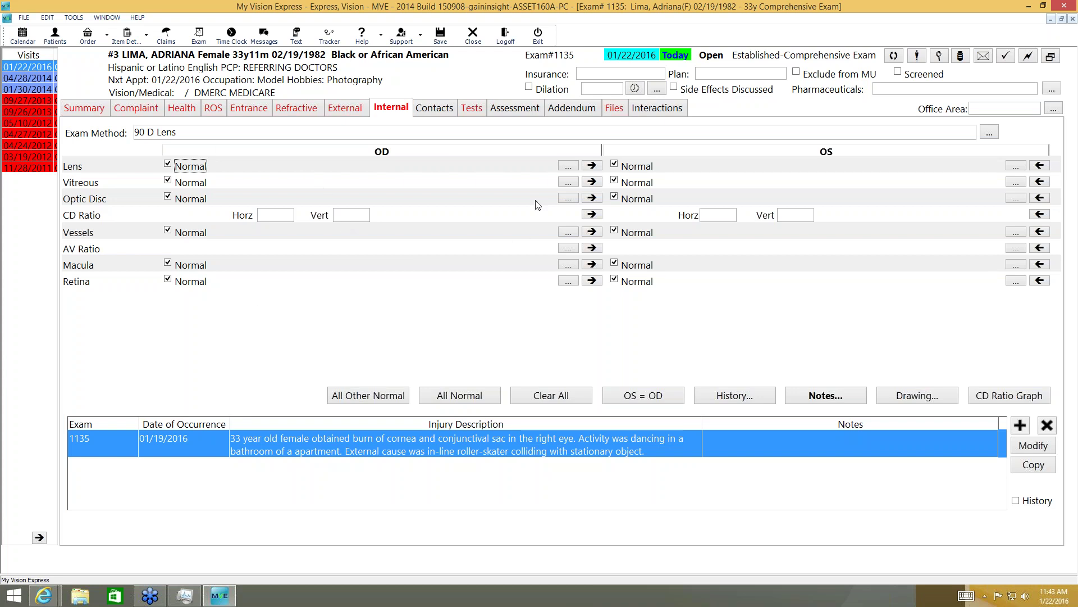
pyautogui.click(535, 167)
pyautogui.click(552, 168)
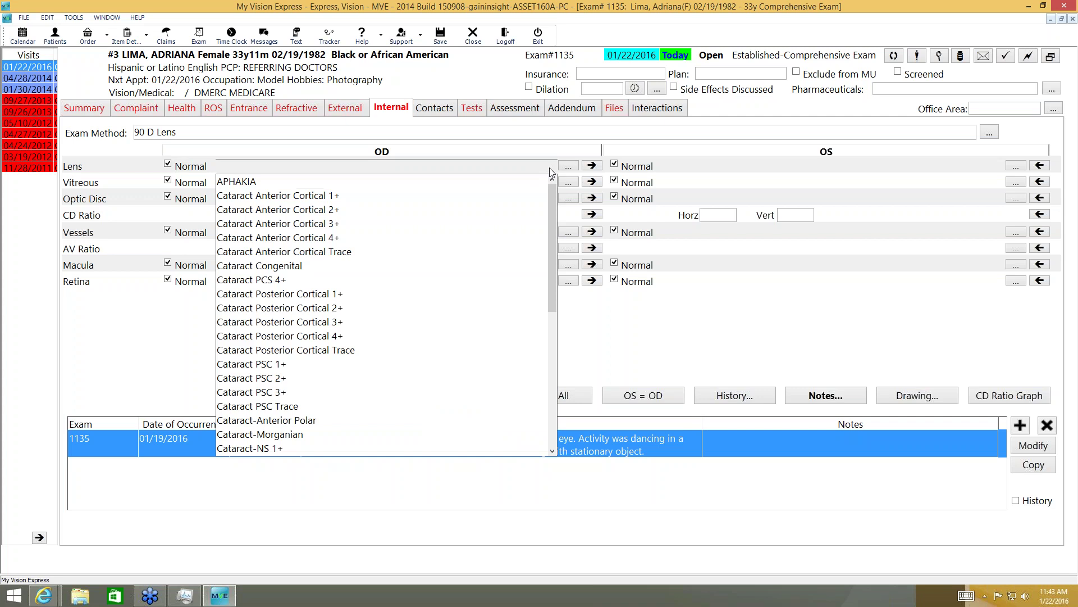
pyautogui.click(566, 167)
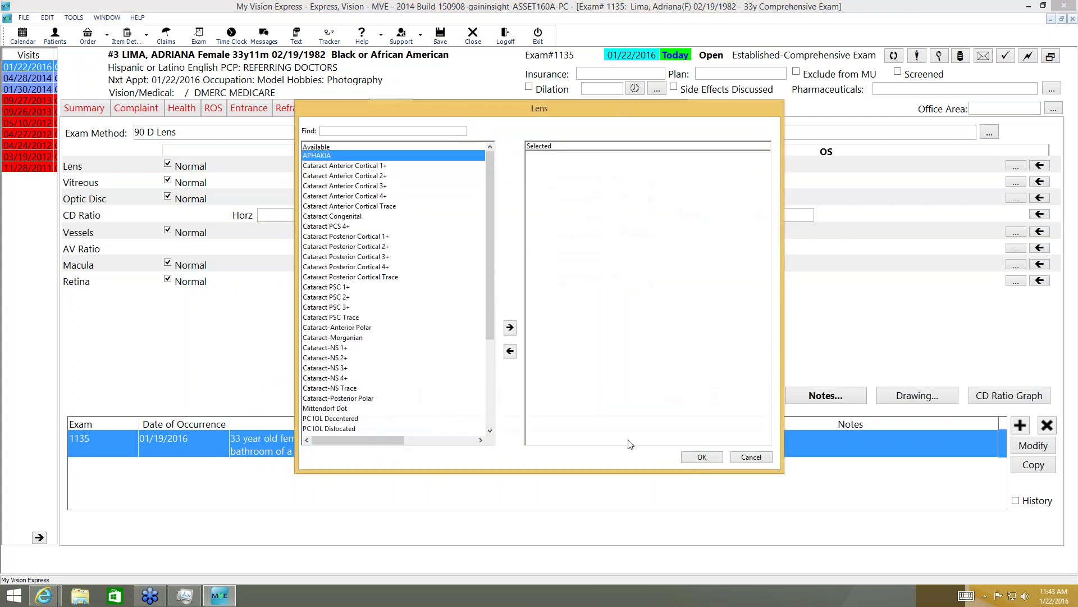
pyautogui.click(751, 457)
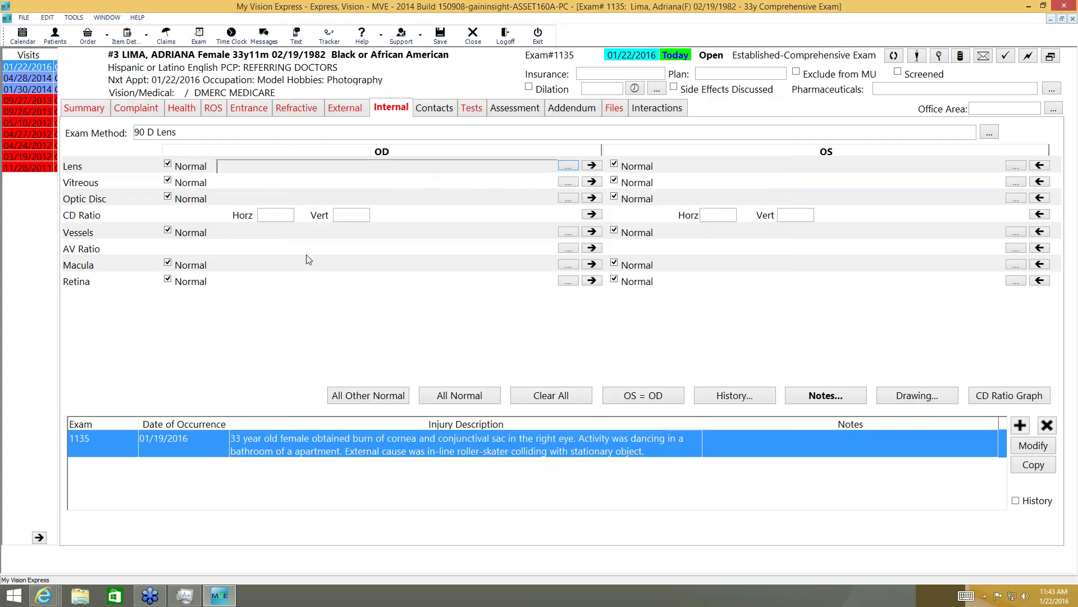
# - View the Internal section's sagittal section drawing of both eyes and close it
pyautogui.click(340, 107)
pyautogui.click(405, 109)
pyautogui.click(906, 400)
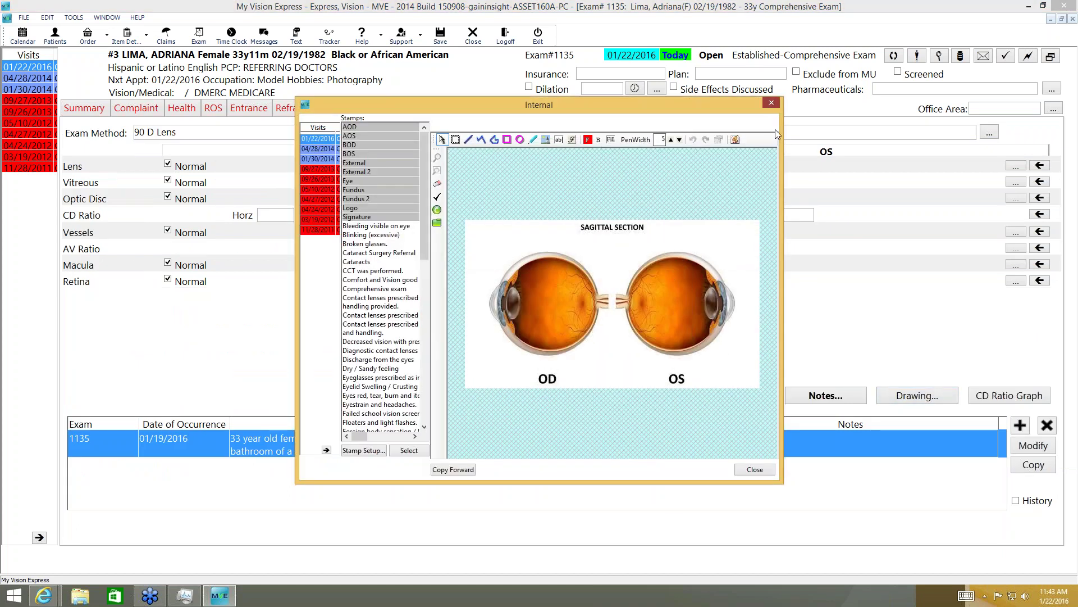
pyautogui.click(771, 103)
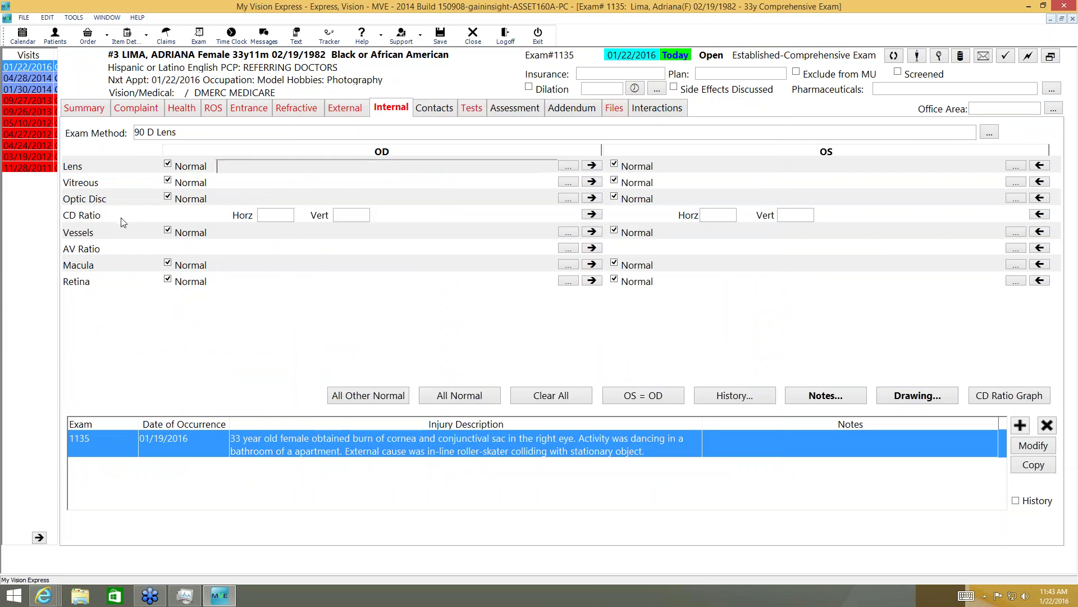
# - View the CD Ratio graph report for the vertical ratio and close it
pyautogui.click(337, 216)
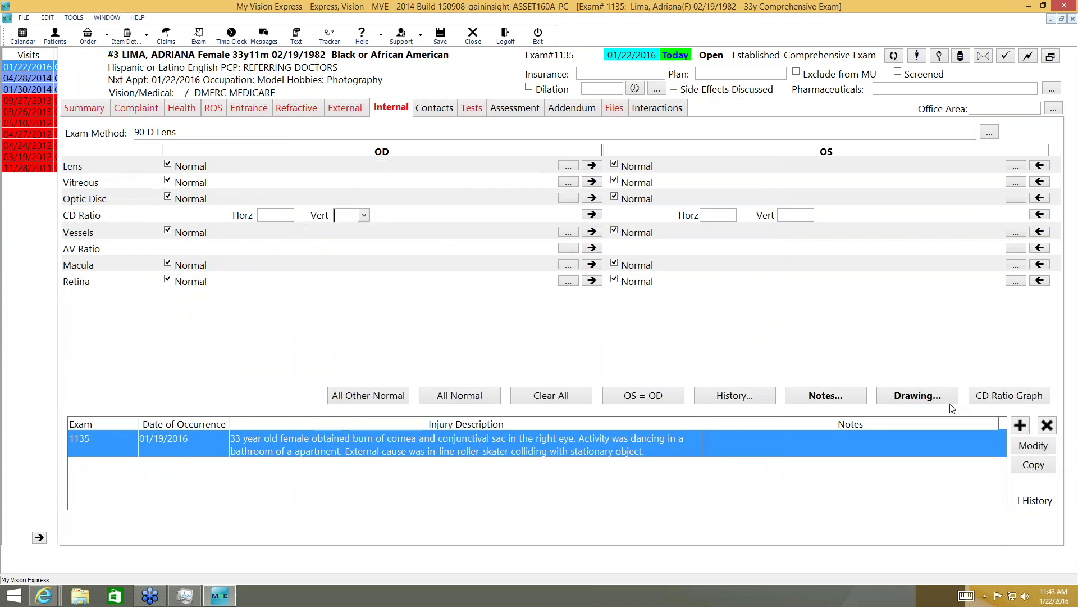
pyautogui.click(1031, 398)
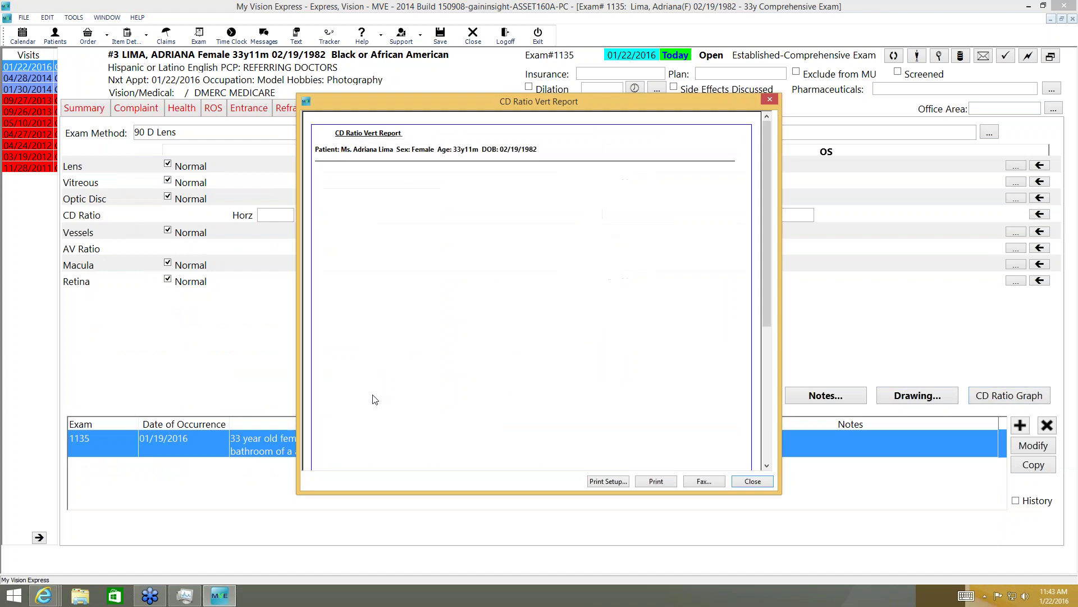
pyautogui.click(752, 481)
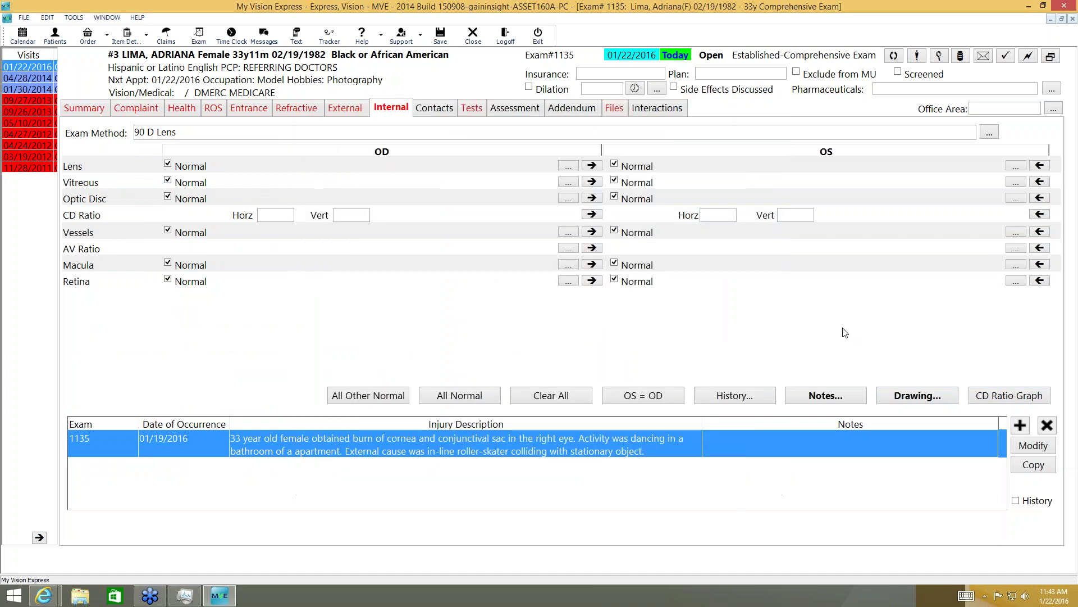
# - Examine the available exam methods for the Internal section and leave the selection dialog without choosing another
pyautogui.click(188, 135)
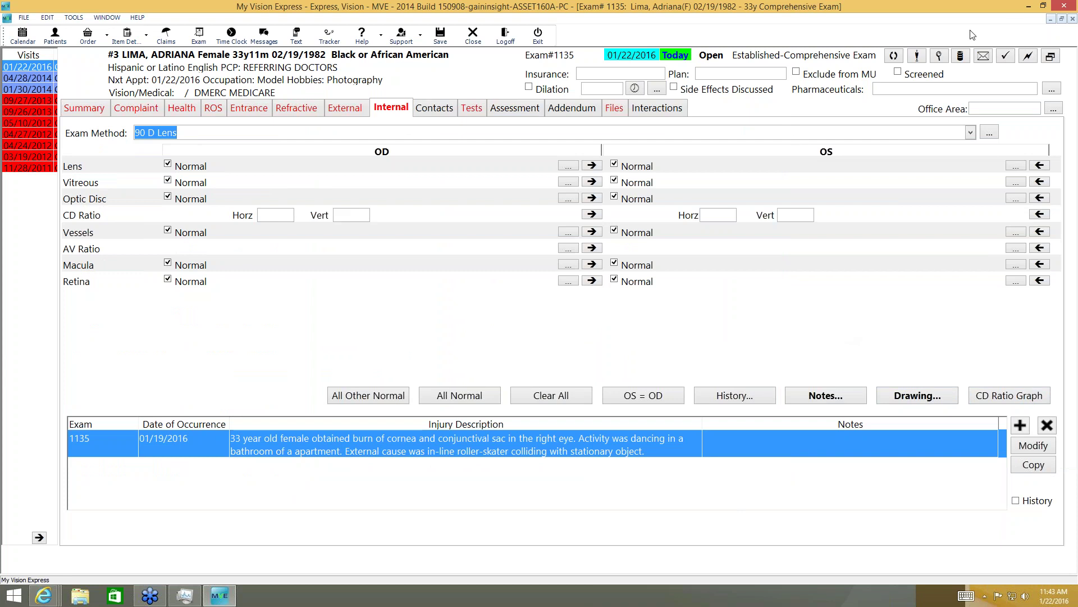
pyautogui.click(972, 135)
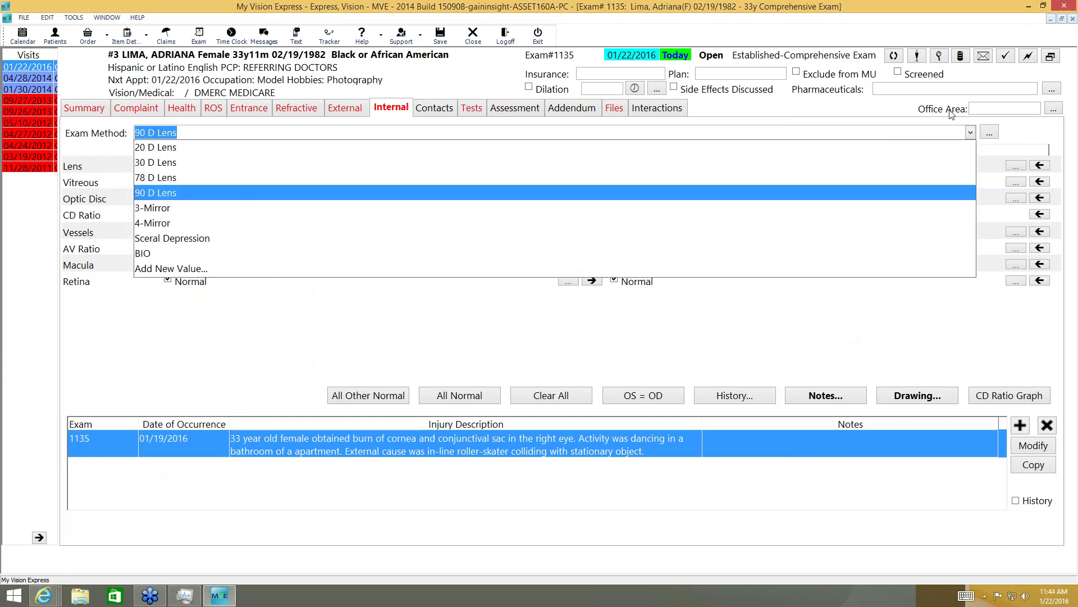
pyautogui.click(991, 133)
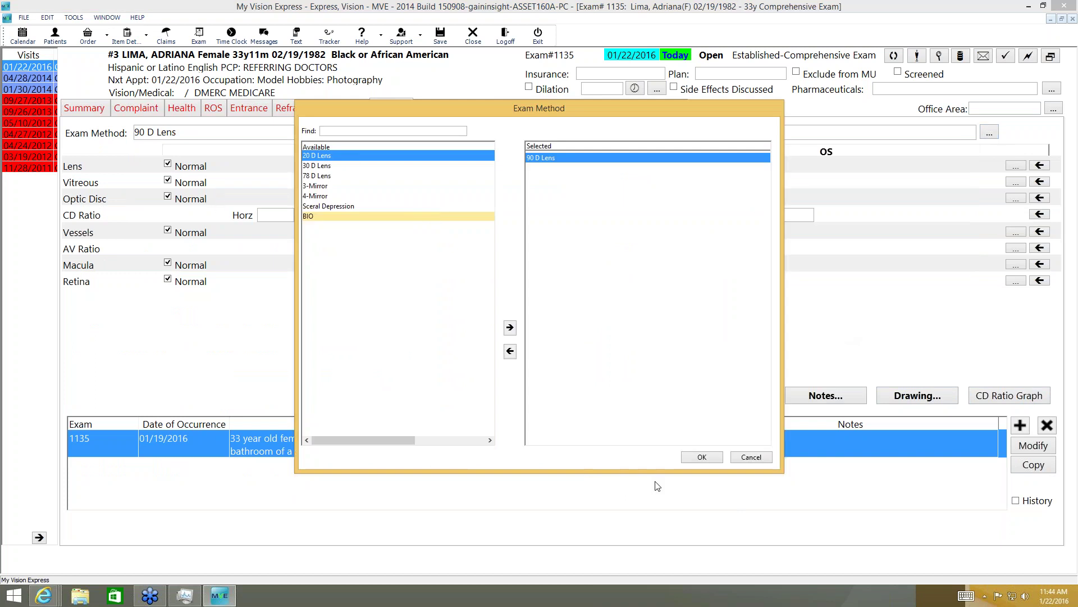
pyautogui.click(753, 457)
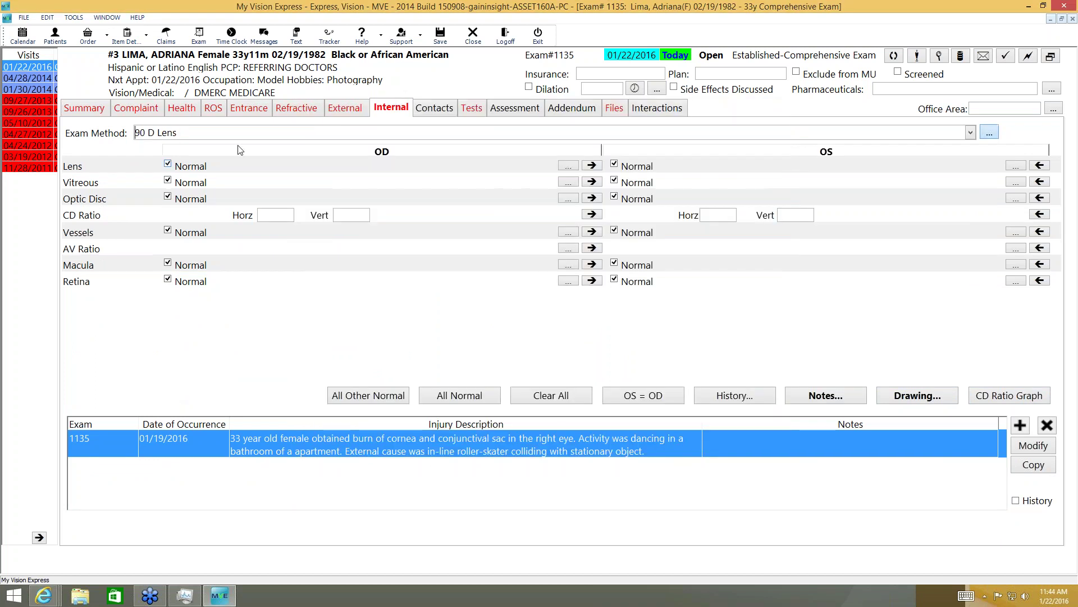
# - Show the patient's contact lens prescription history in the exam's Contacts section
pyautogui.click(434, 115)
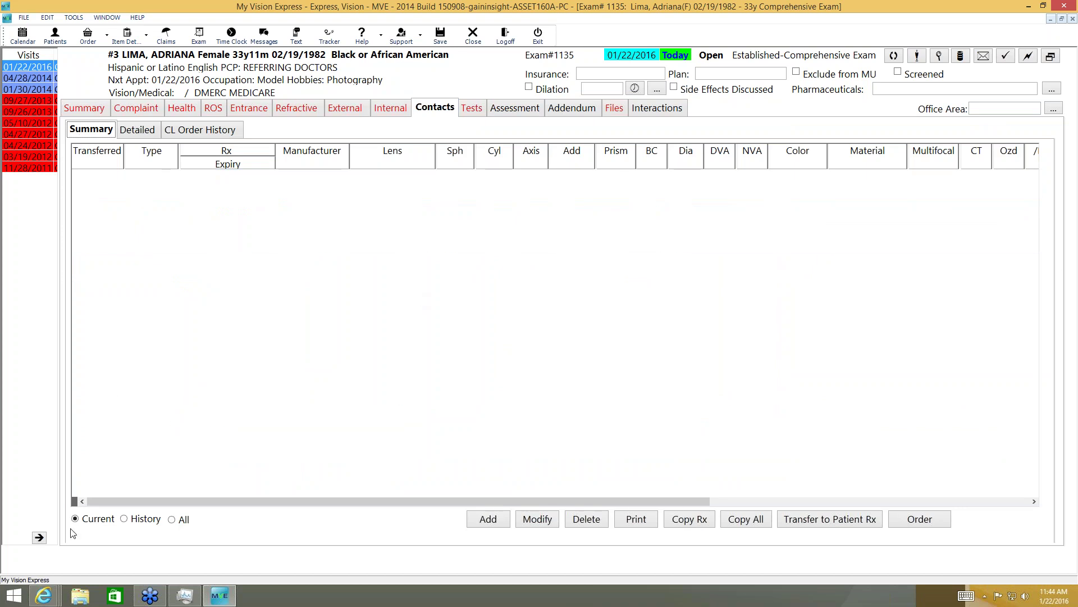
pyautogui.click(166, 283)
pyautogui.click(123, 518)
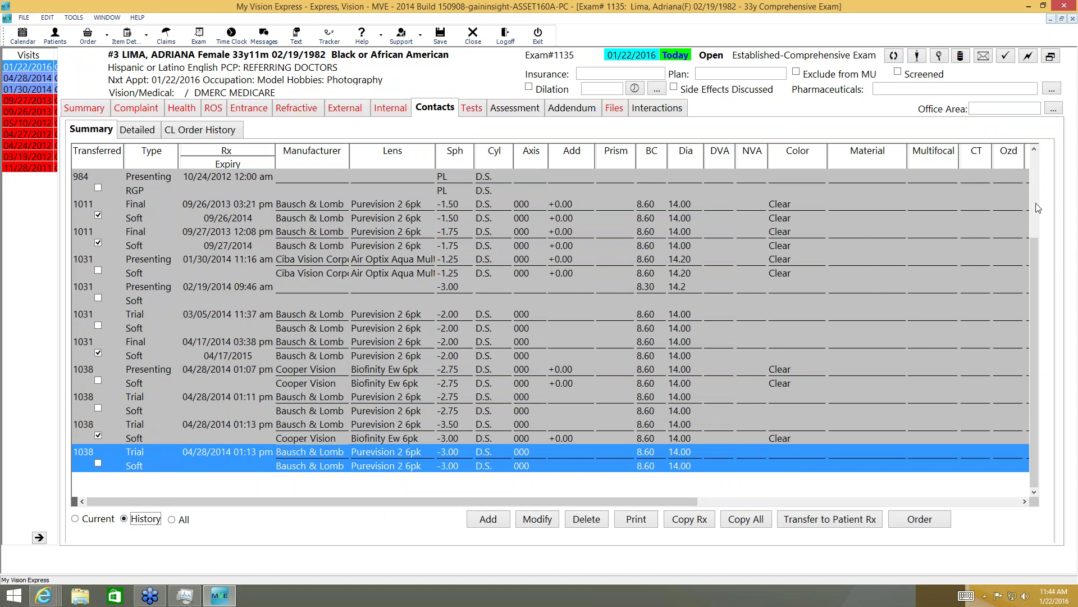
pyautogui.click(1031, 438)
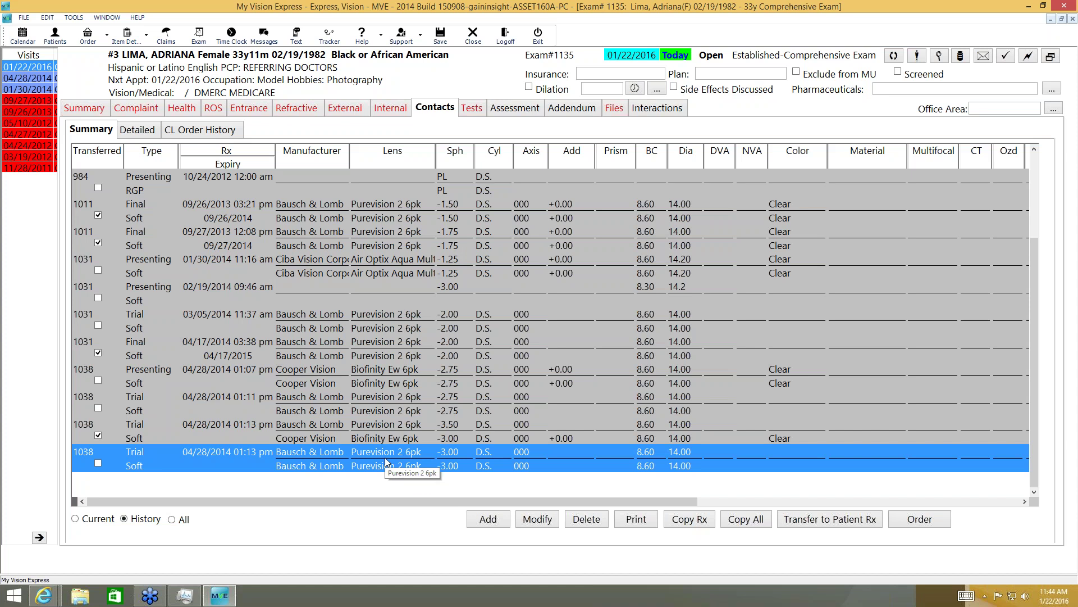
# - View the details of the selected 04/28/2014 Trial contact lens prescription and examine its Rx Type options
pyautogui.click(150, 133)
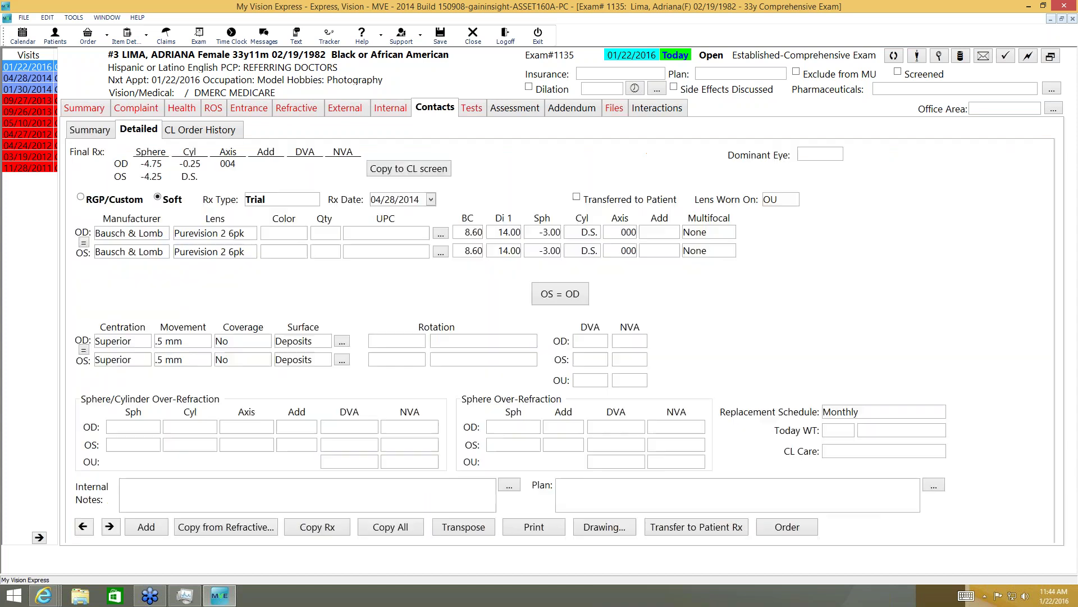
pyautogui.click(280, 199)
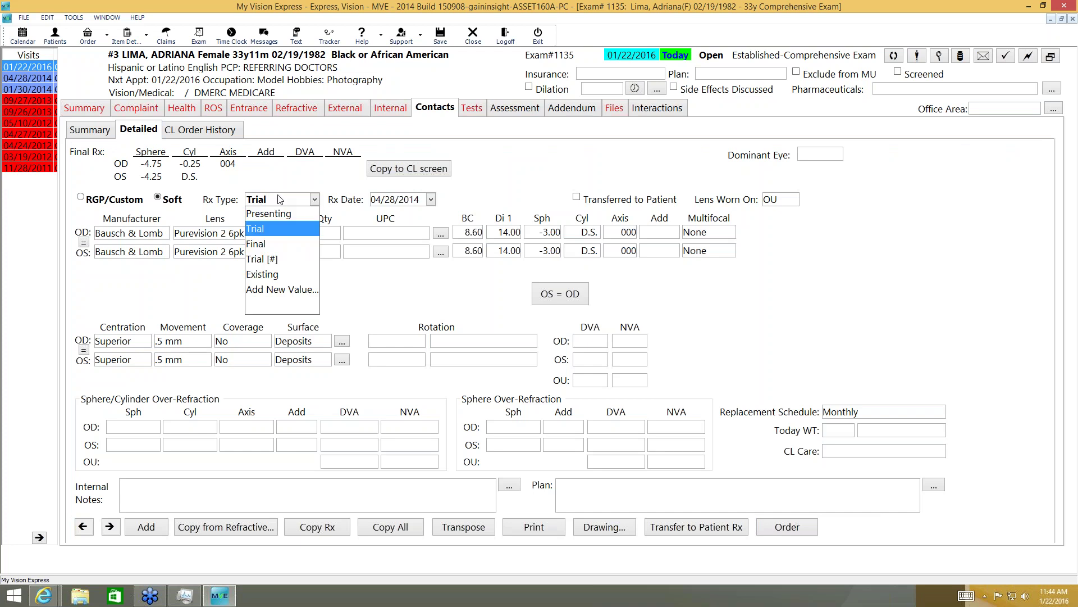
pyautogui.click(546, 176)
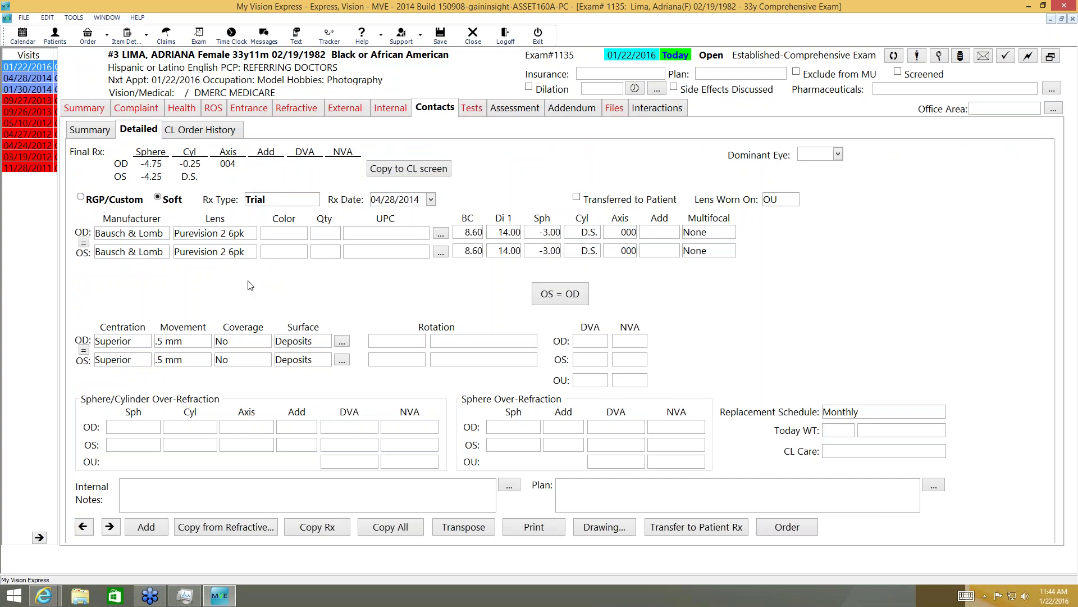
pyautogui.hotkey('shift', 'Tab')
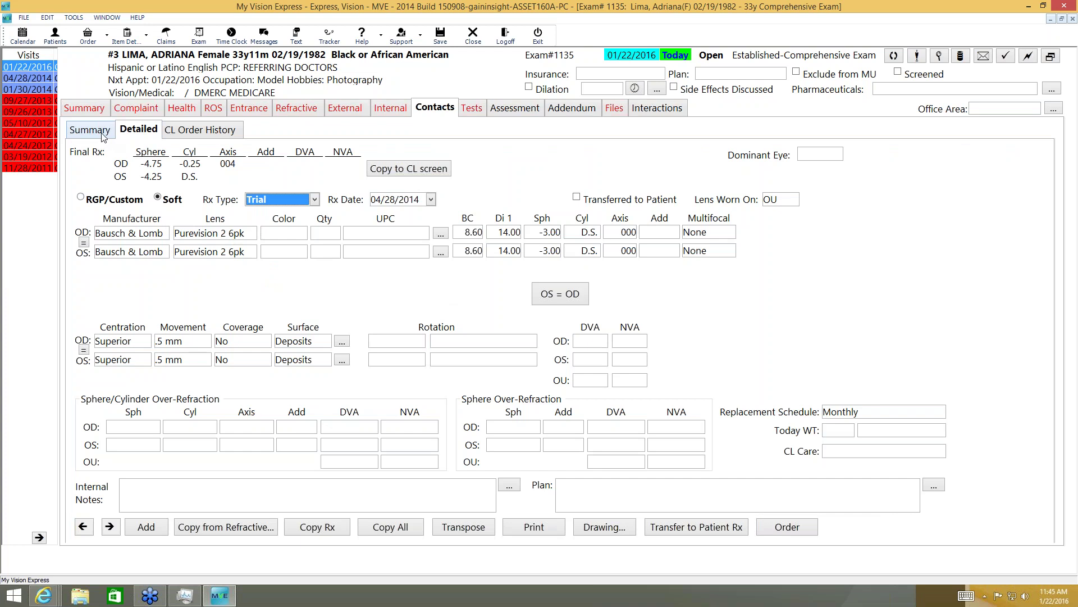
# - Copy all details of the 04/28/2014 Trial contact lens prescription into a new one and set its Rx Type to Final
pyautogui.click(107, 170)
pyautogui.click(458, 493)
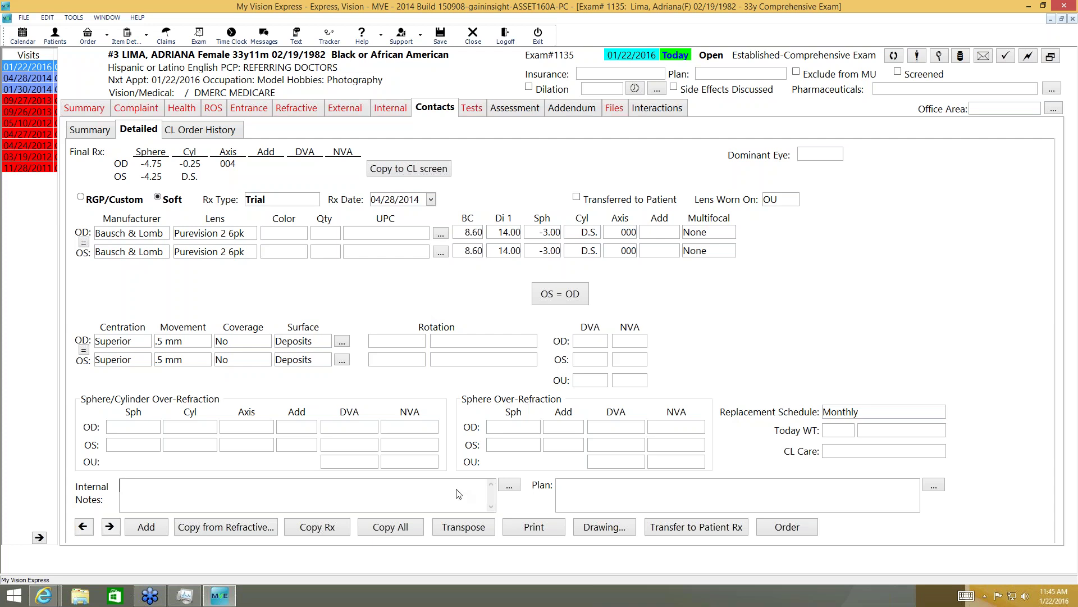
pyautogui.click(578, 497)
pyautogui.click(386, 531)
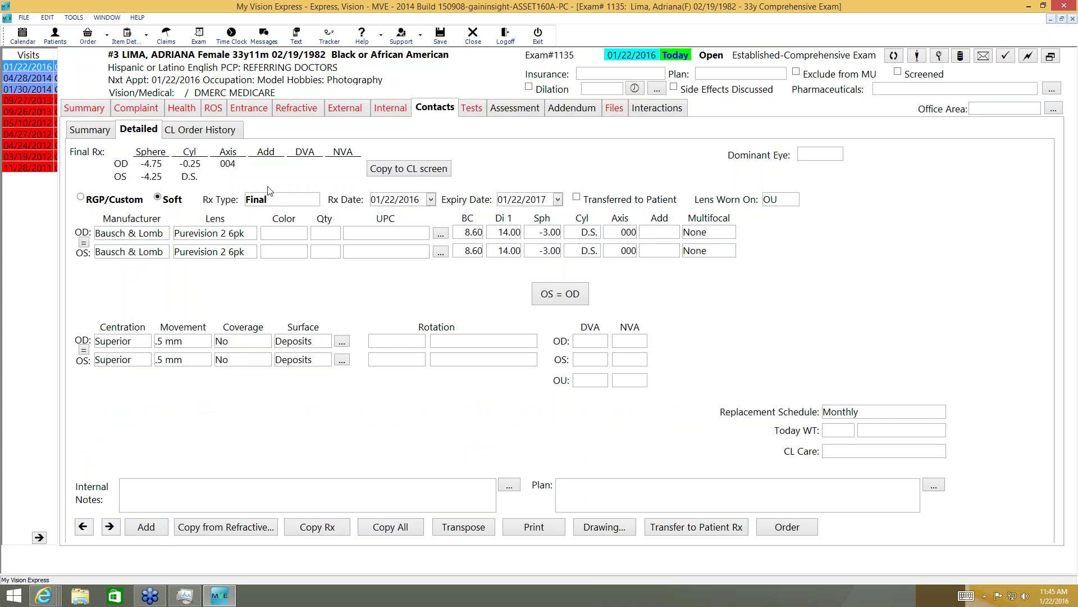
pyautogui.click(276, 200)
pyautogui.click(272, 244)
# - Add the Current Wearer instruction about continued success with contact wear to the prescription's plan
pyautogui.click(934, 484)
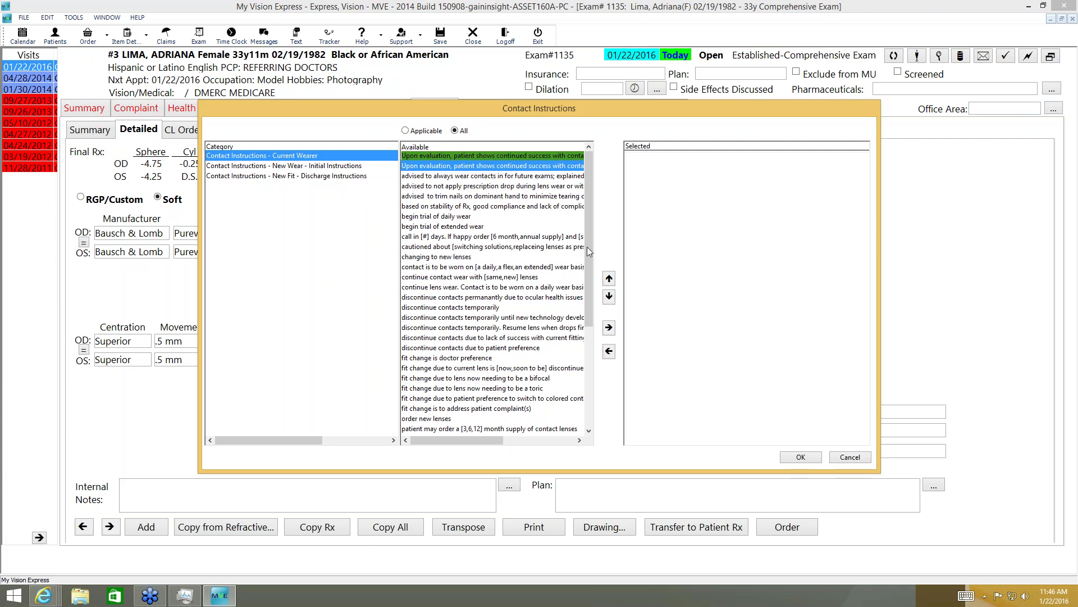
pyautogui.click(609, 328)
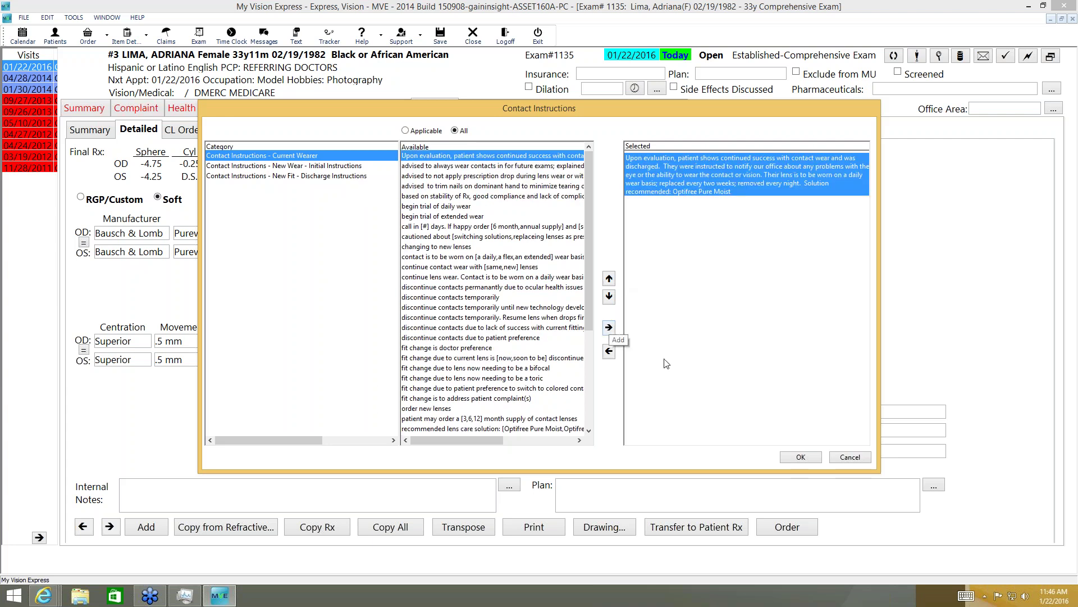
pyautogui.click(814, 459)
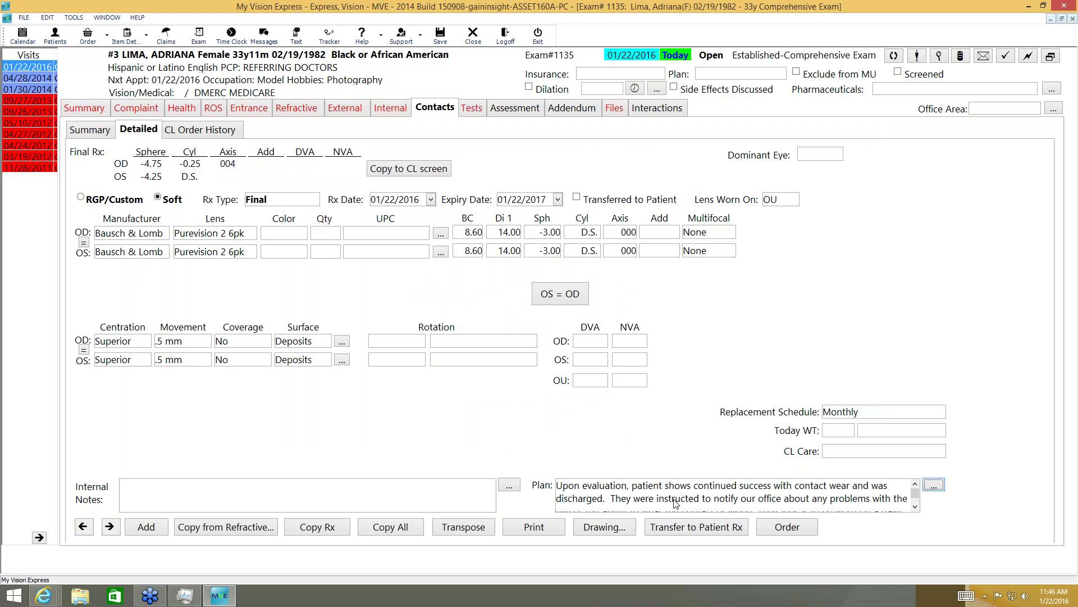
# - View the contact lens drawing, close it, and transfer the Final prescription to the patient Rx
pyautogui.click(625, 532)
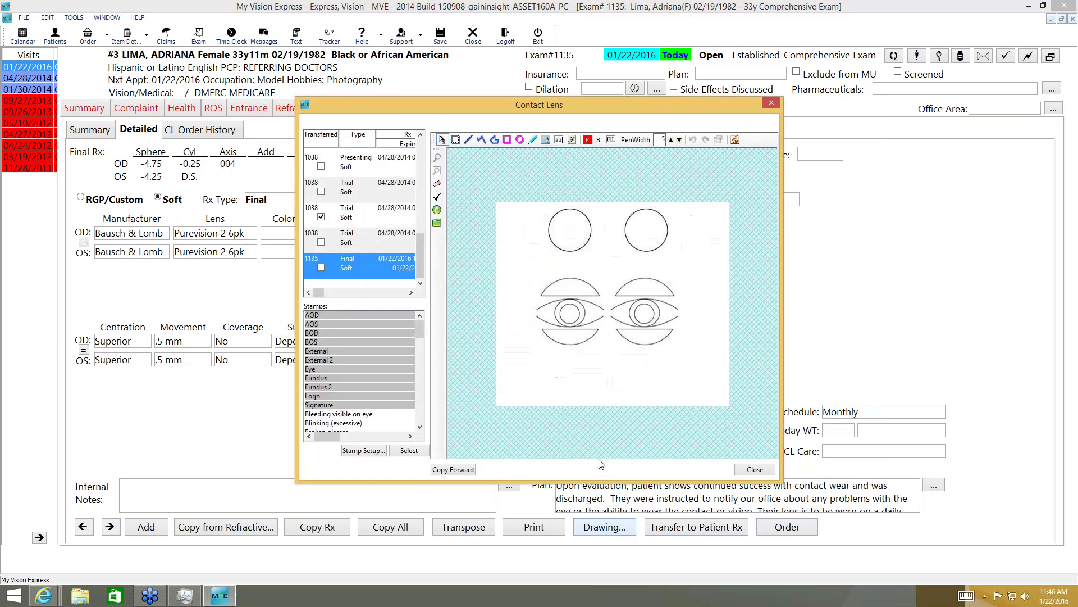
pyautogui.click(755, 470)
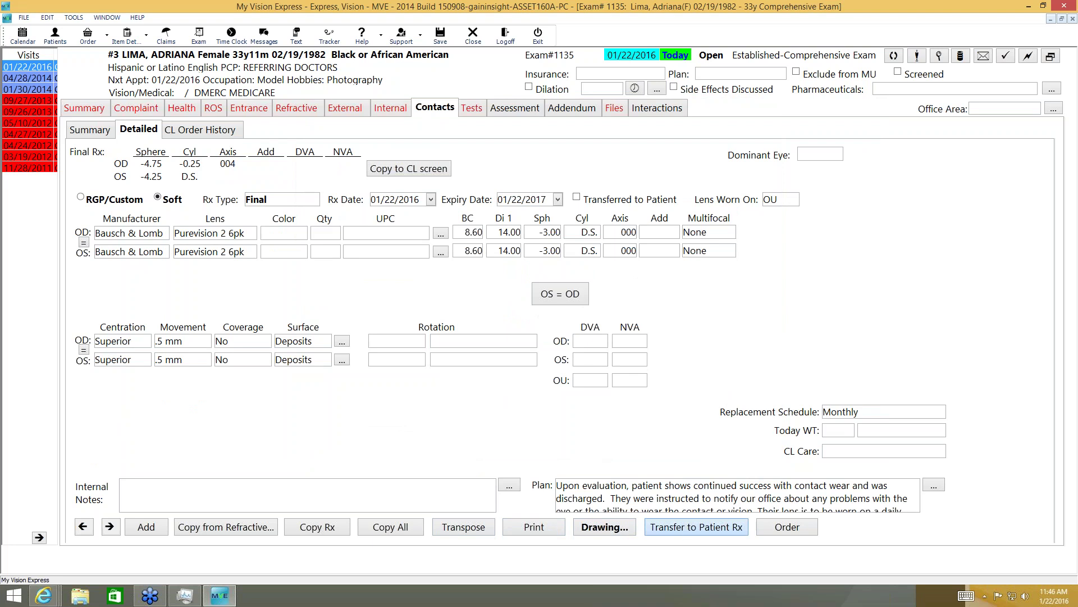
pyautogui.click(683, 525)
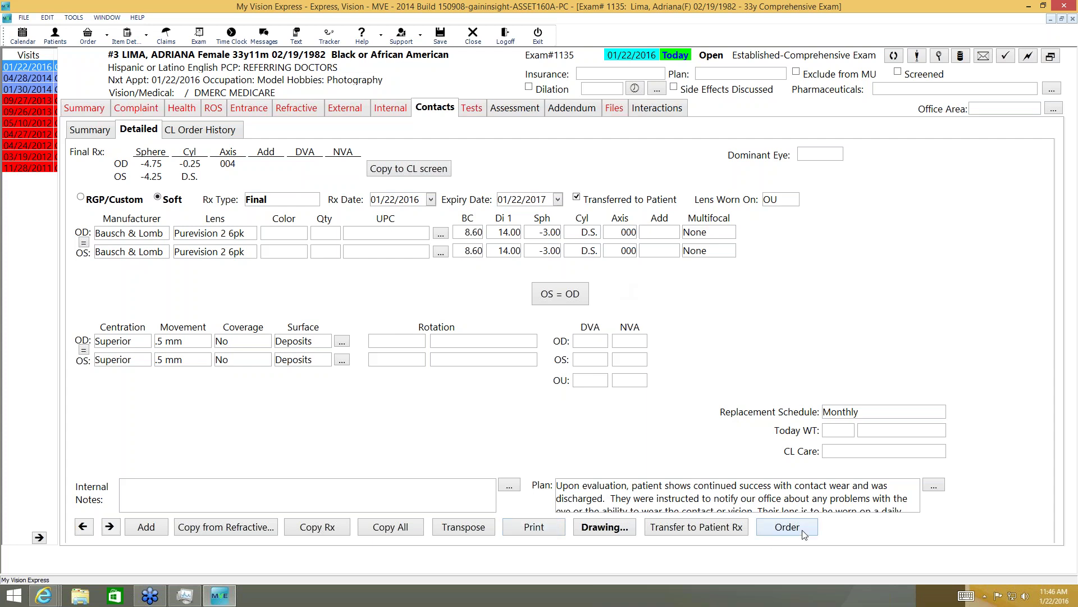
# - Review the patient's contact lens order history and compare it with the current prescription summary
pyautogui.click(203, 133)
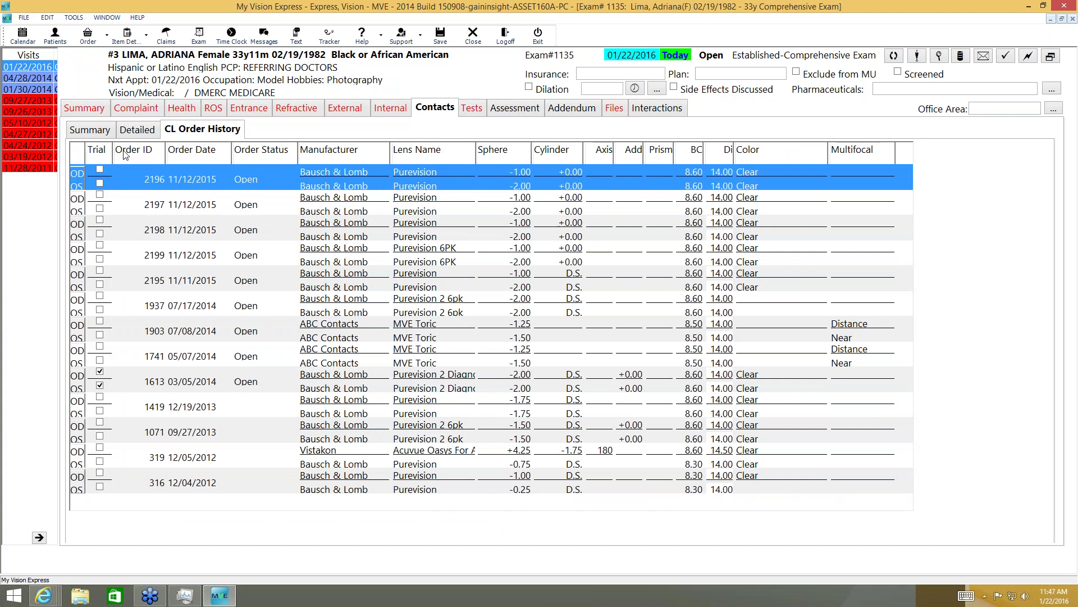
pyautogui.click(137, 133)
pyautogui.click(97, 131)
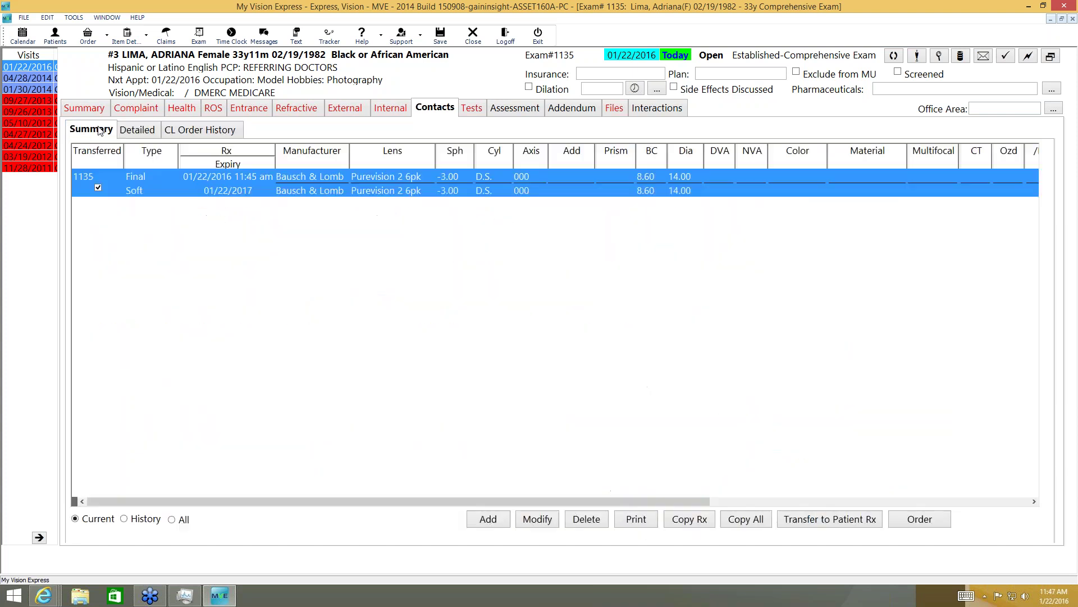
pyautogui.click(137, 131)
pyautogui.click(193, 132)
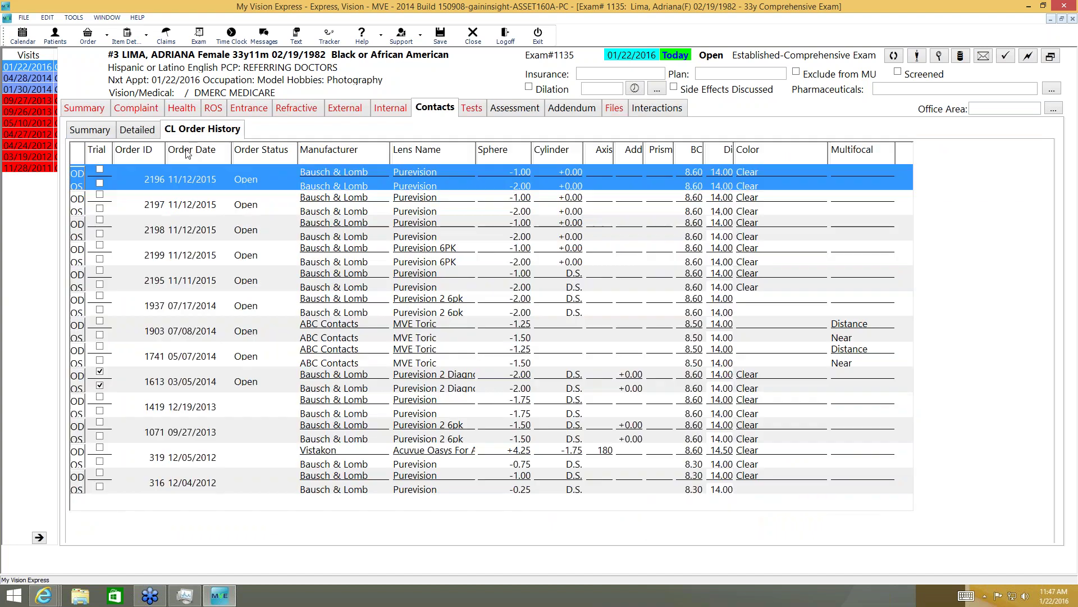
pyautogui.click(87, 132)
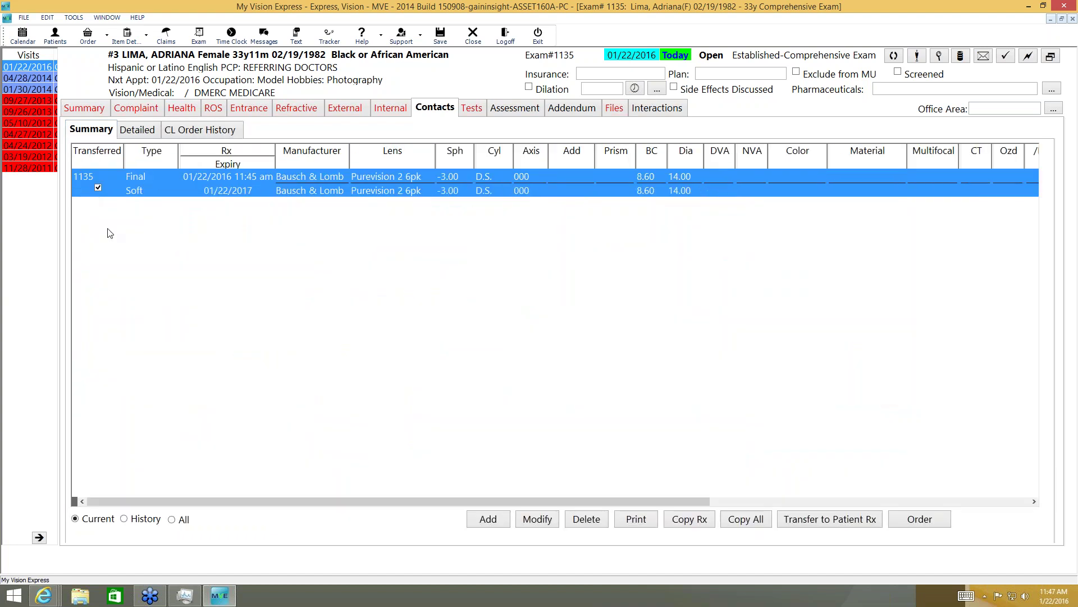
# - Add a new test to the exam with the test type Photography - Fundus
pyautogui.click(471, 108)
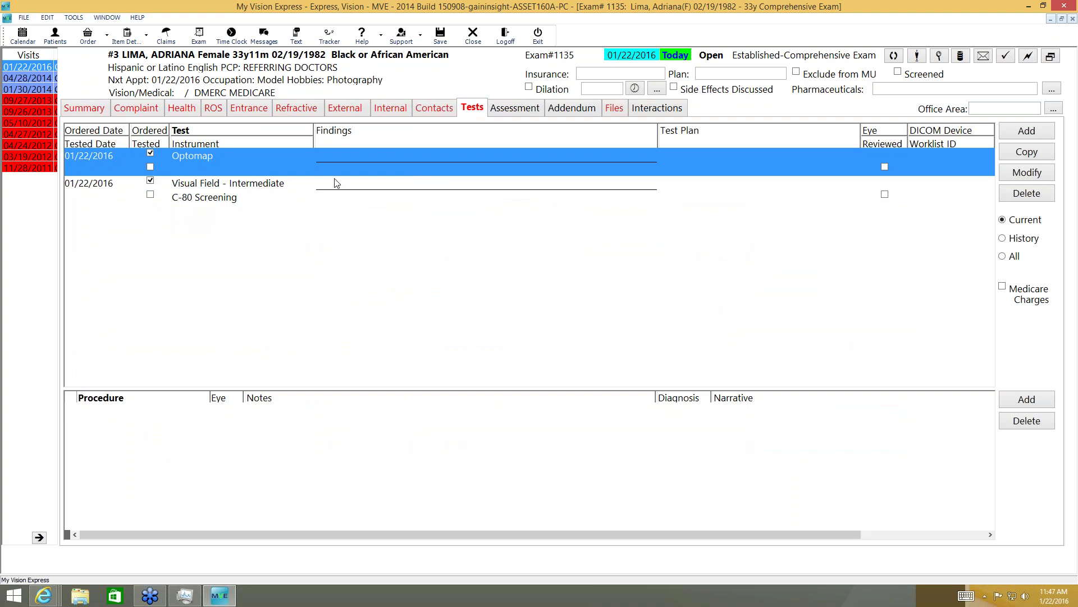
pyautogui.click(1002, 137)
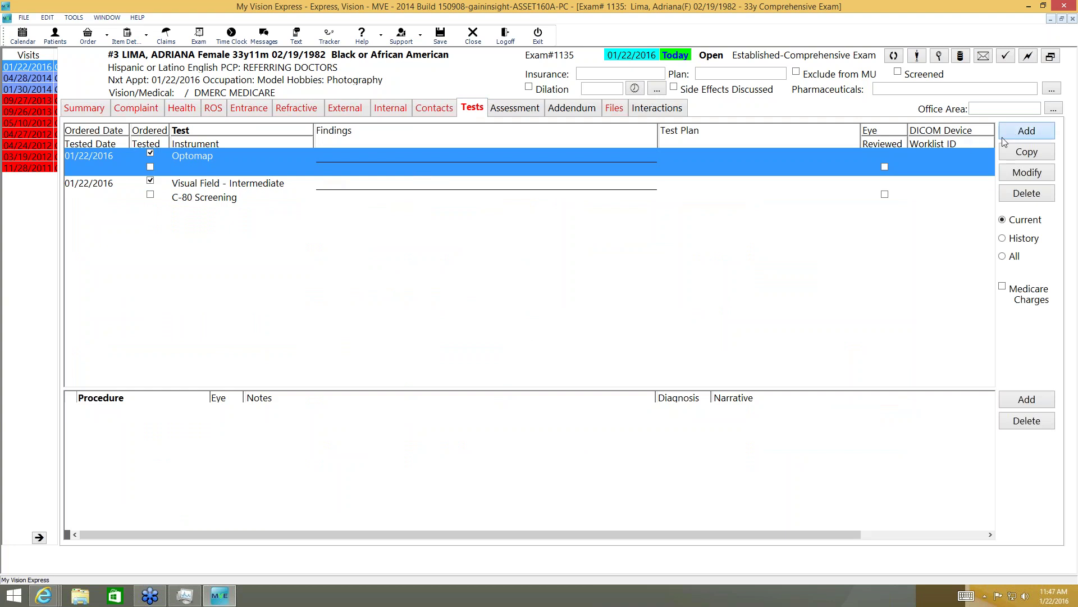
pyautogui.click(491, 139)
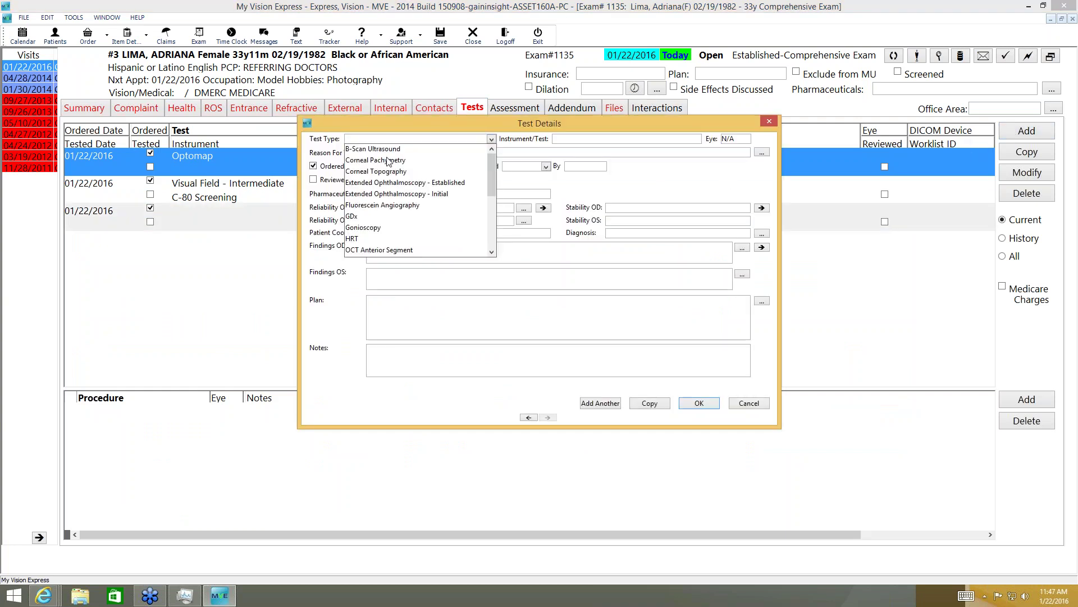
pyautogui.moveTo(493, 175); pyautogui.dragTo(488, 218)
pyautogui.click(402, 227)
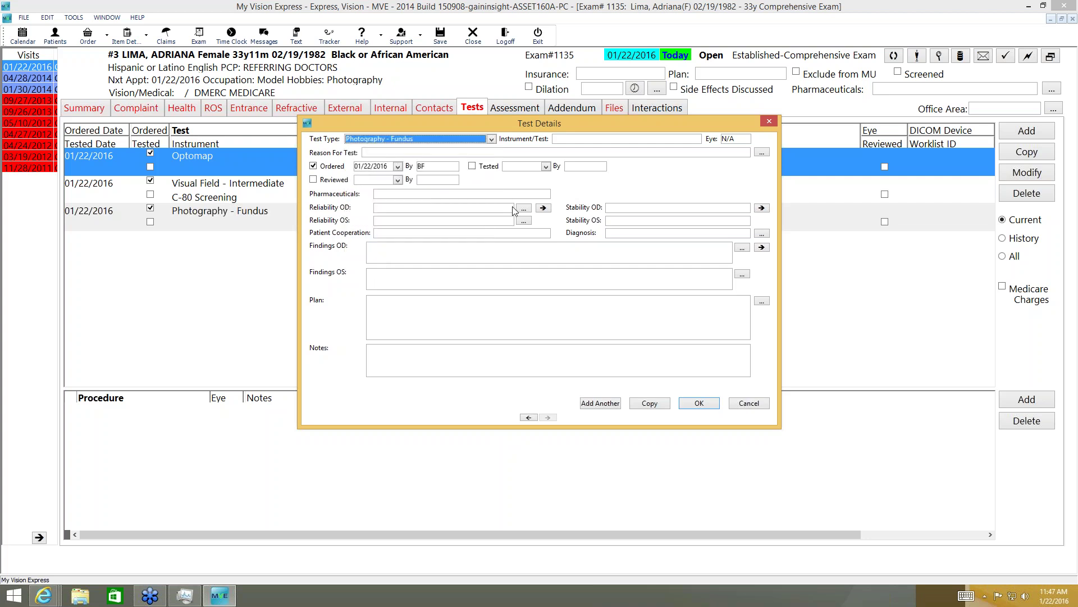
# - Enter Ghjglk. as the fundus photography instrument and choose Fundus as the reason for the test
pyautogui.click(600, 141)
pyautogui.click(701, 139)
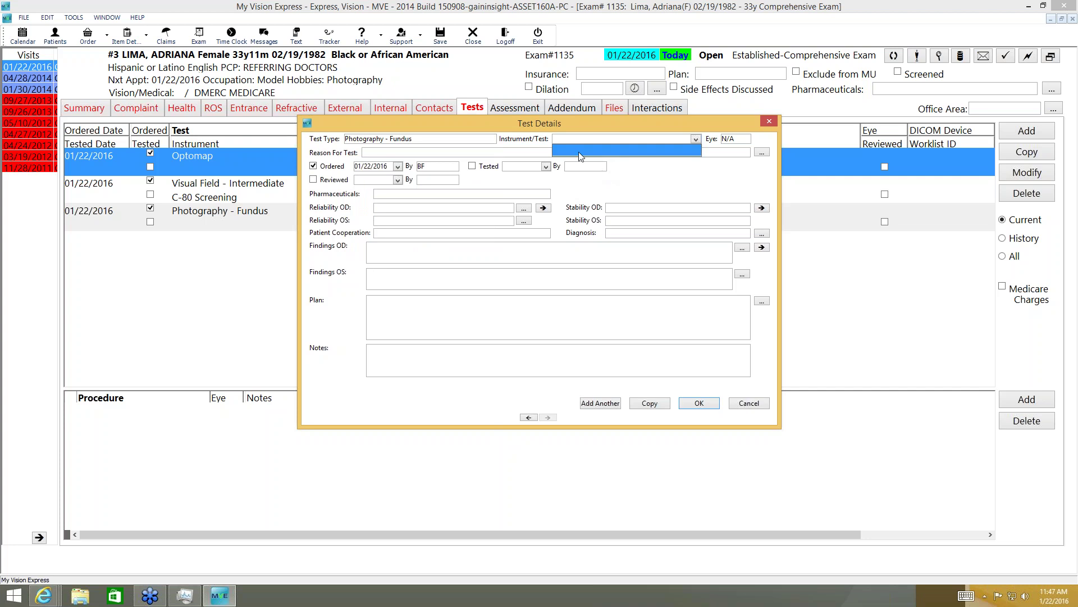
pyautogui.click(578, 152)
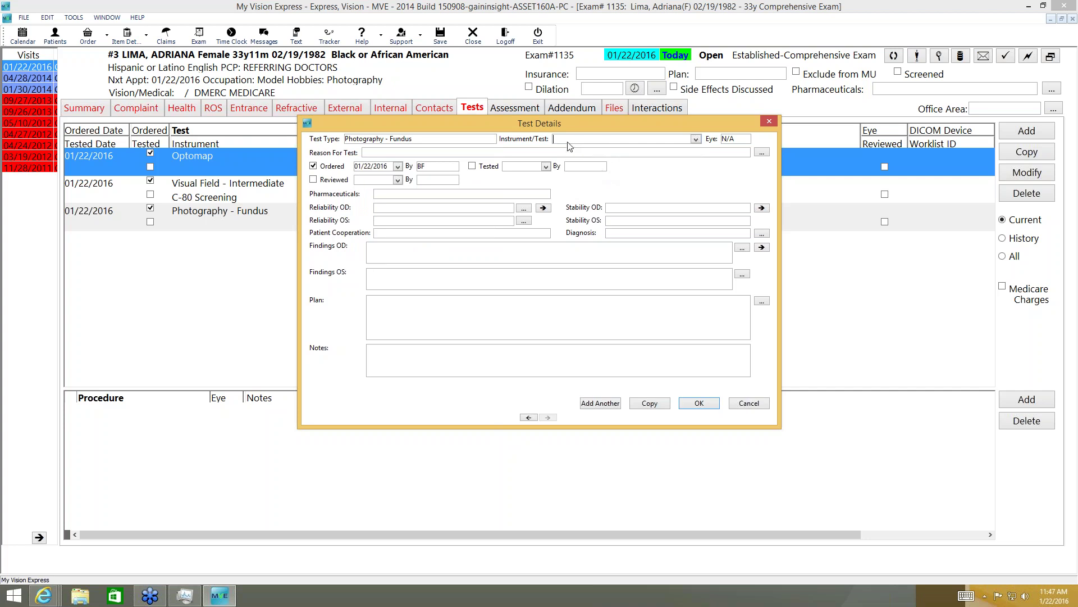
pyautogui.write('ghjglk.')
pyautogui.click(560, 152)
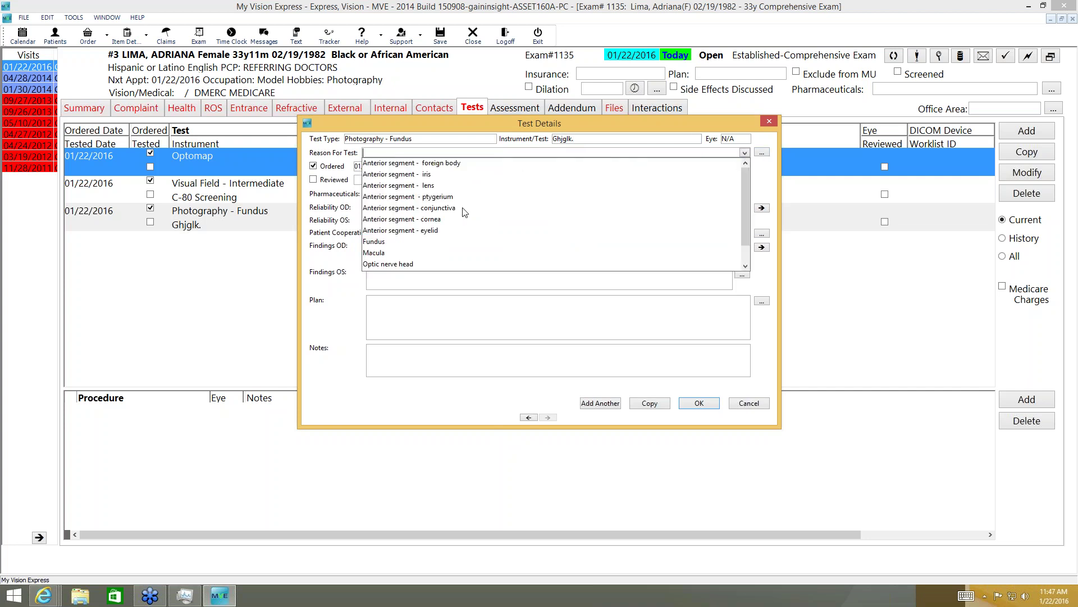
pyautogui.click(396, 243)
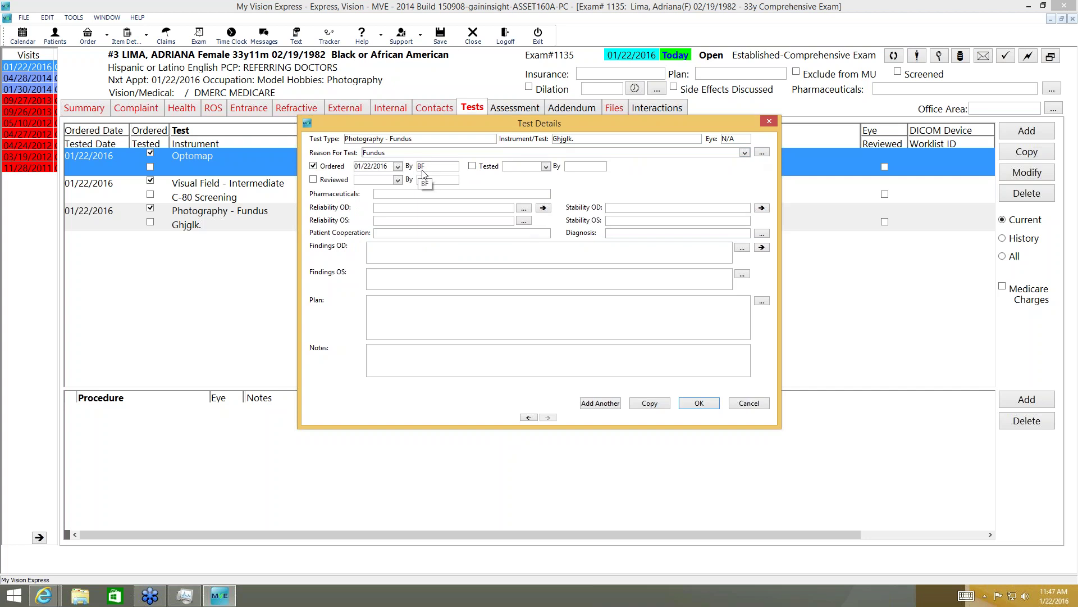
# - Mark the fundus photography test as tested by Dr and as reviewed
pyautogui.click(473, 166)
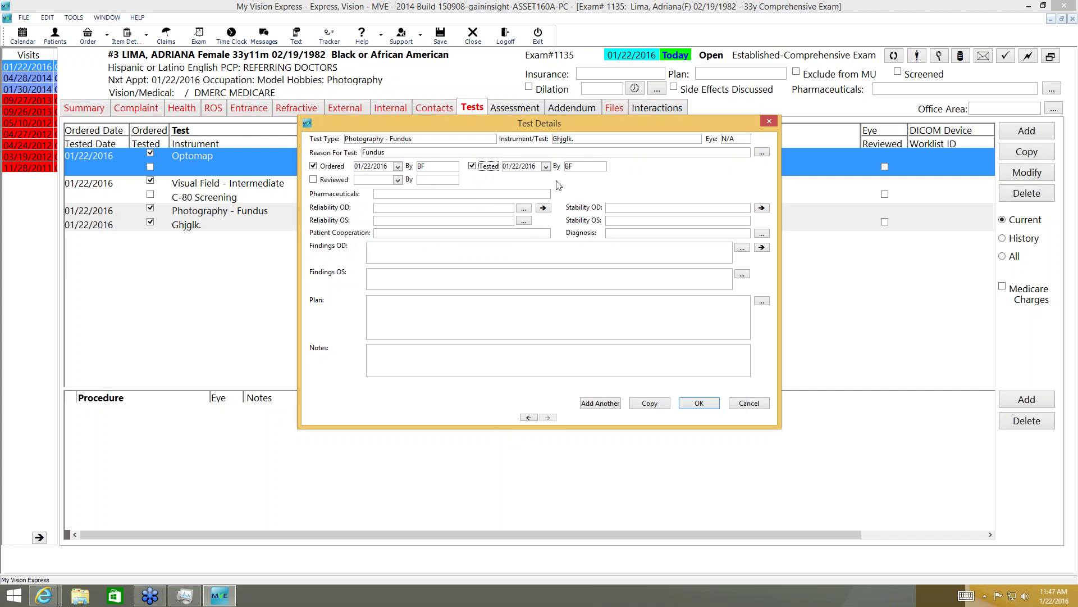
pyautogui.doubleClick(573, 166)
pyautogui.write('v')
pyautogui.click(314, 180)
# - Set the test's reliability to Good and its stability to Stable/Unchanged for OD, and copy both values to OS
pyautogui.click(520, 194)
pyautogui.click(493, 211)
pyautogui.click(508, 208)
pyautogui.click(391, 221)
pyautogui.click(646, 209)
pyautogui.click(745, 209)
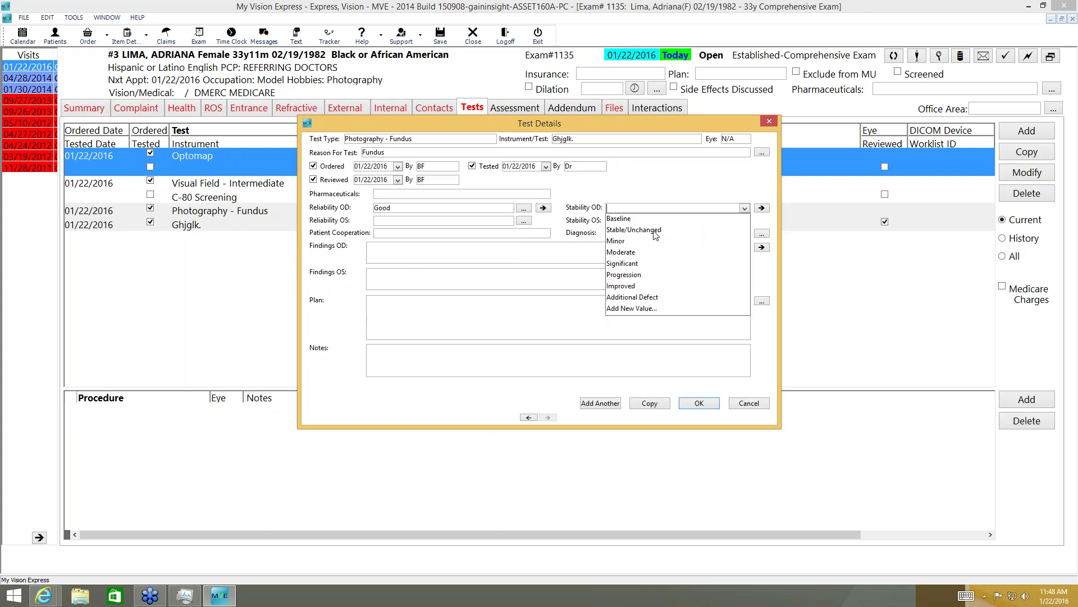
pyautogui.click(629, 229)
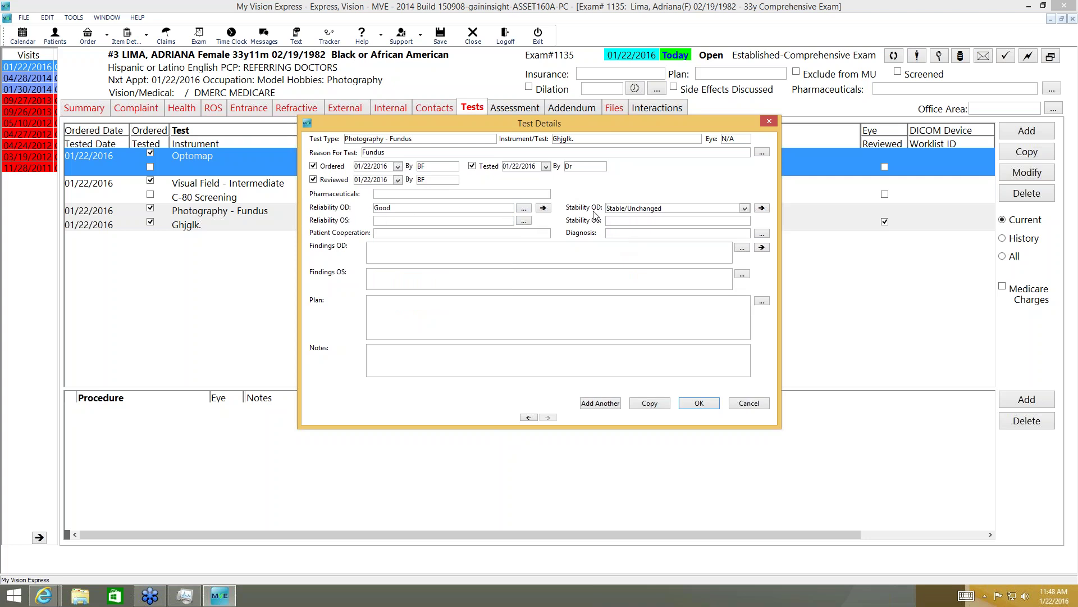
pyautogui.click(543, 208)
pyautogui.click(767, 209)
# - Set the patient cooperation for the test to Good
pyautogui.click(408, 235)
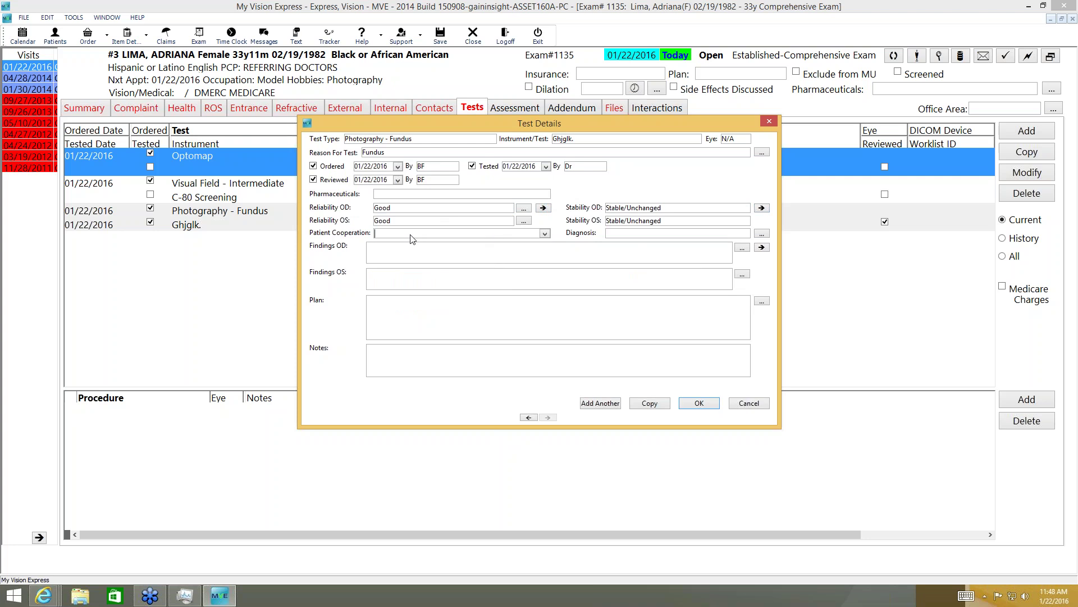
pyautogui.click(545, 233)
pyautogui.click(388, 242)
# - Choose H44.23 - Degenerative myopia, bilateral as the test's diagnosis and agree to add its ICD code
pyautogui.click(641, 238)
pyautogui.click(641, 238)
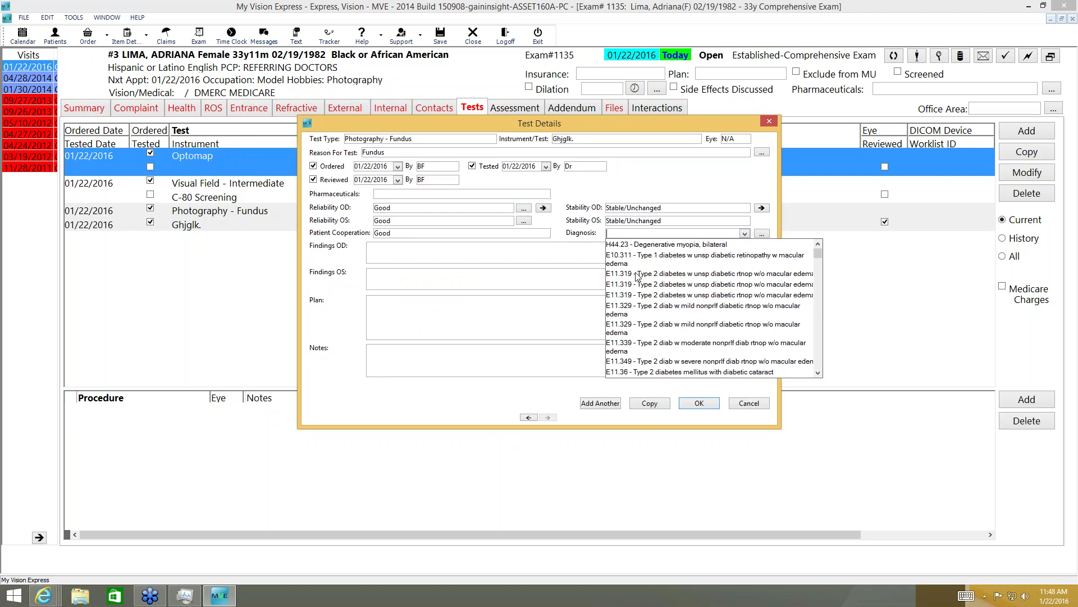
pyautogui.click(655, 244)
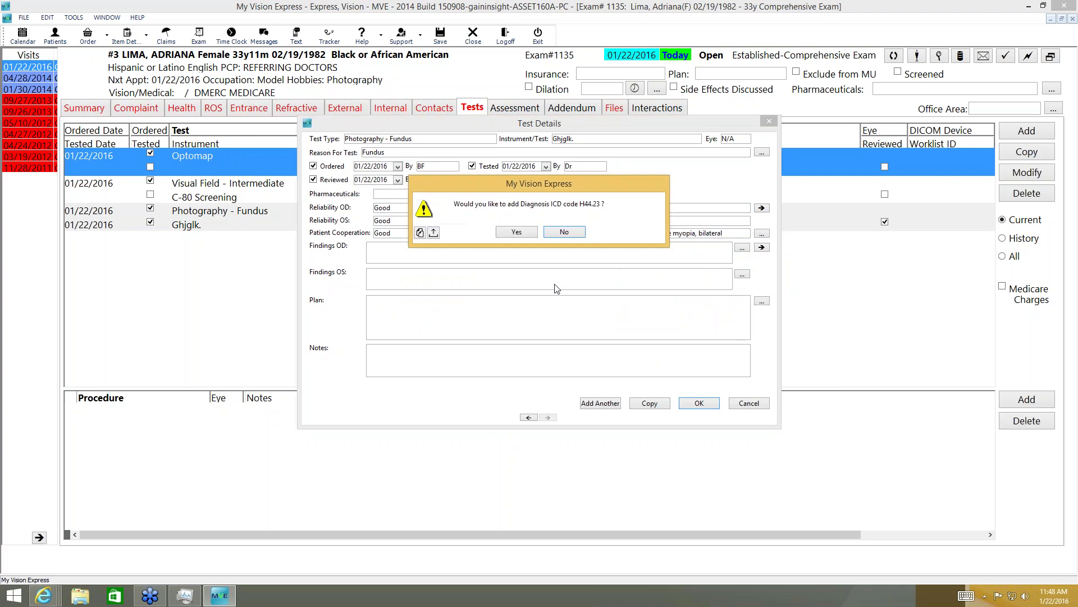
pyautogui.click(518, 233)
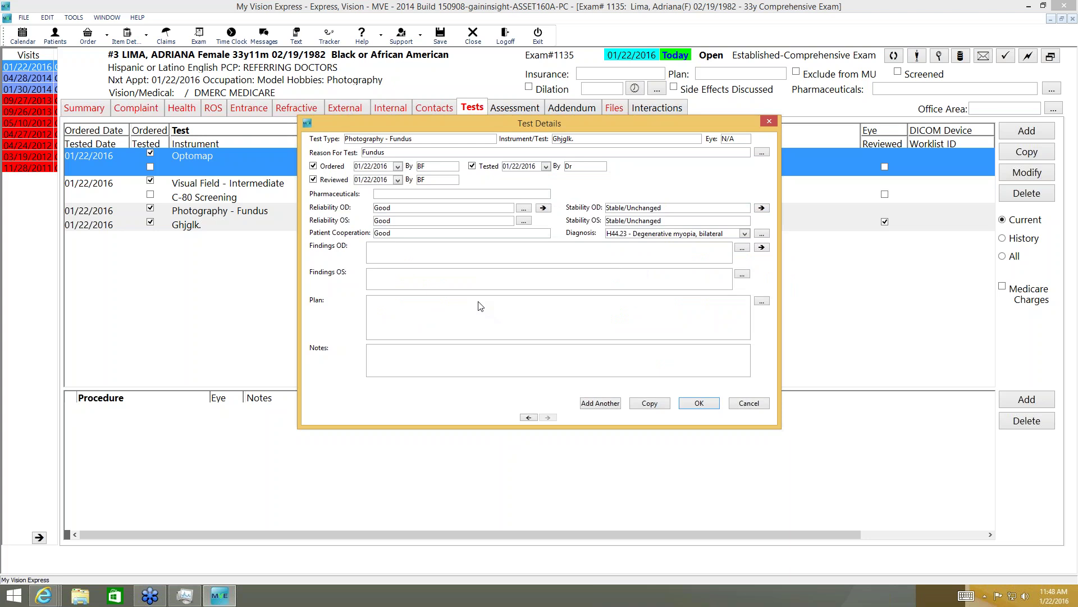
# - Change the test's diagnosis to H33.059 - Total retinal detachment, unspecified eye, adding its ICD code with the SNOMED description Recent total retinal detachment (disorder)
pyautogui.click(744, 234)
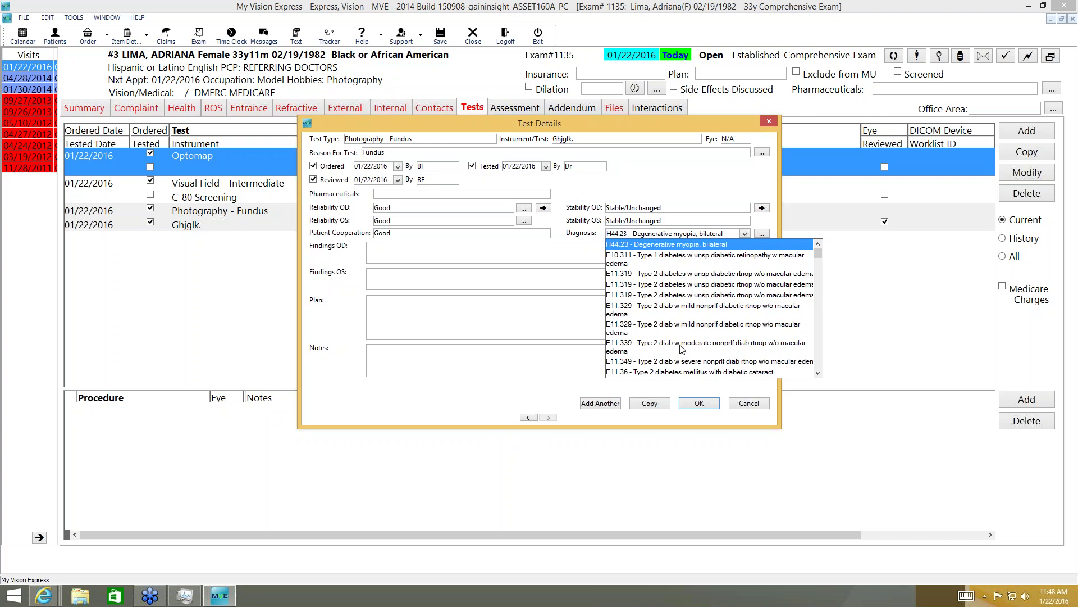
pyautogui.moveTo(819, 251); pyautogui.dragTo(820, 281)
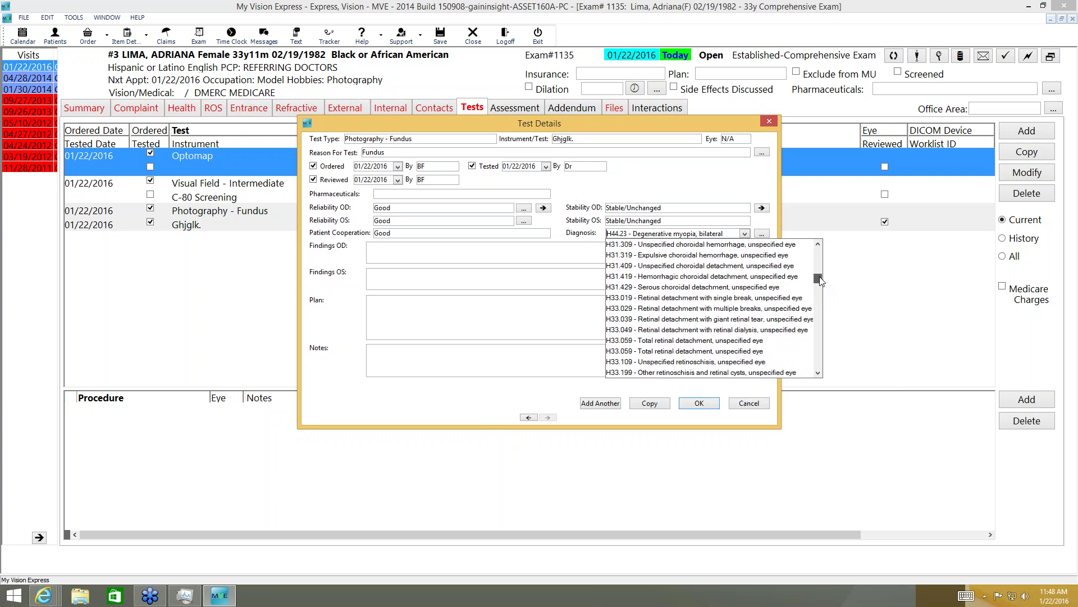
pyautogui.click(696, 341)
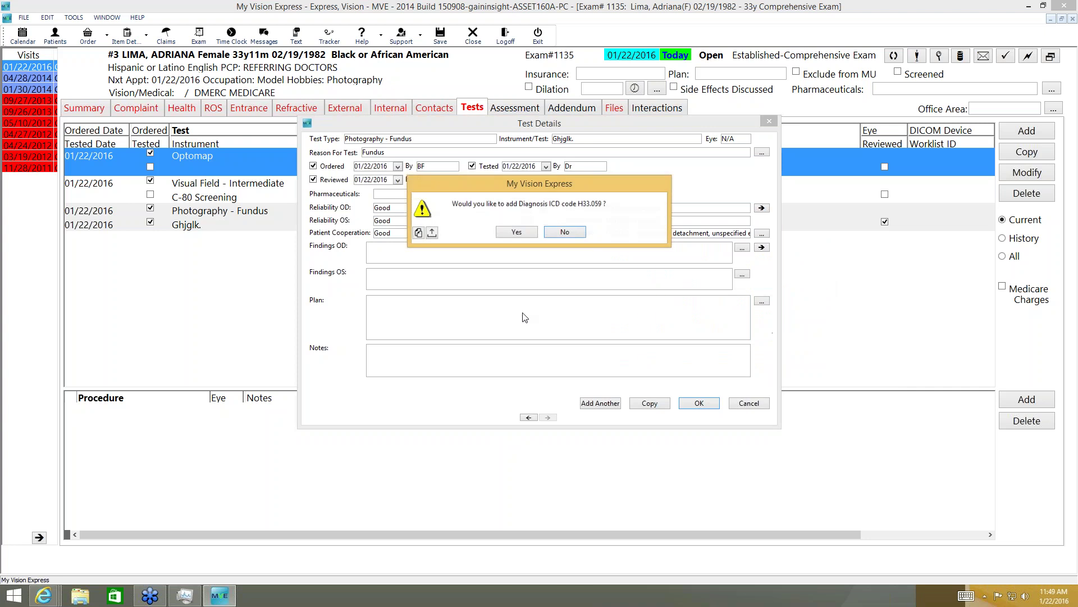
pyautogui.click(516, 235)
pyautogui.click(456, 179)
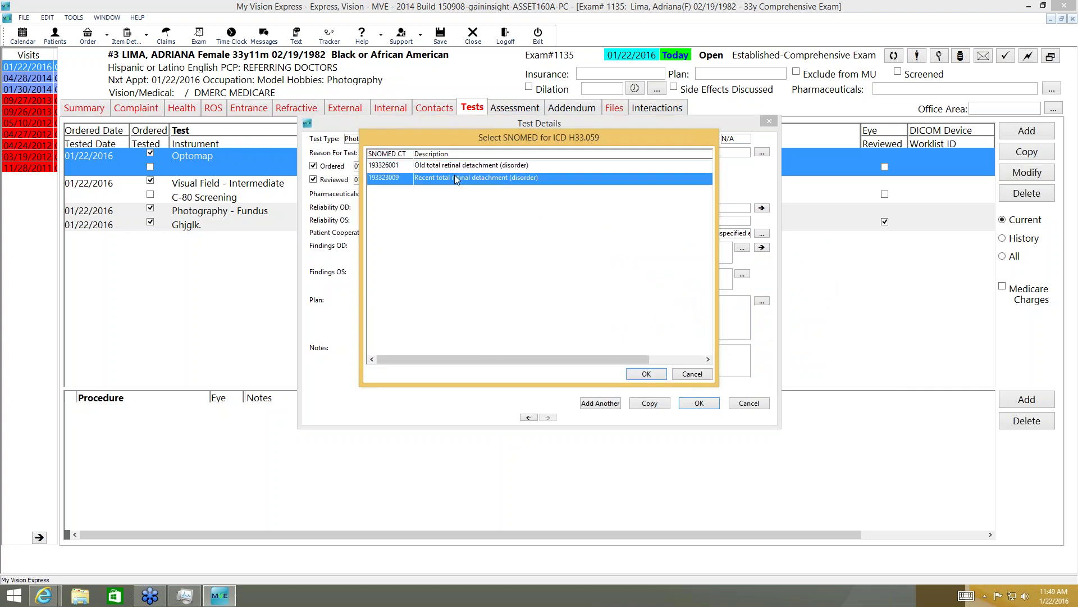
pyautogui.click(646, 373)
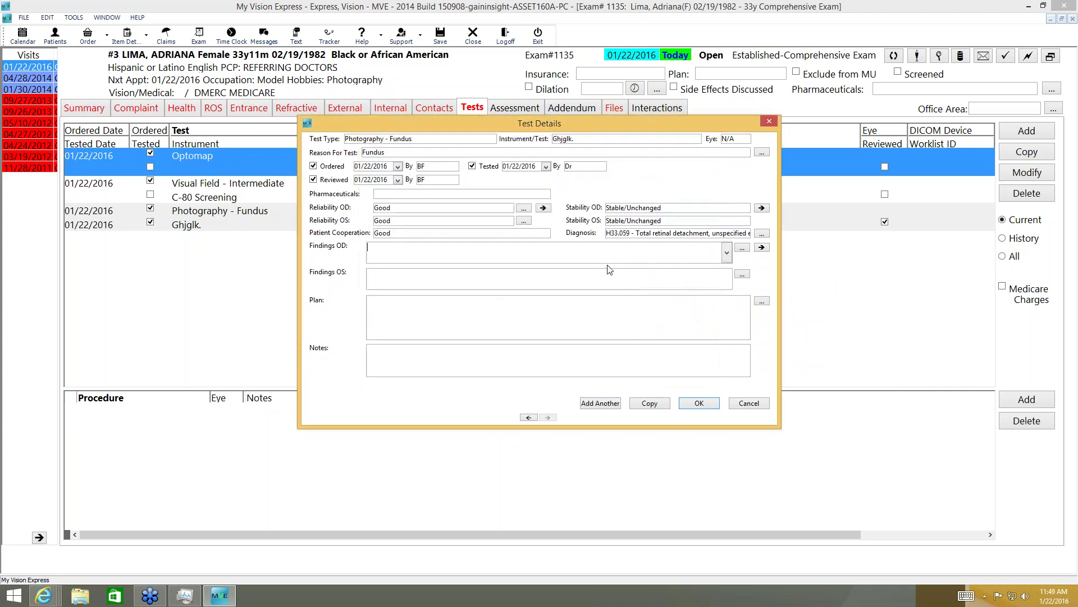
# - Record Documented macula as the test's findings for both OD and OS
pyautogui.click(726, 253)
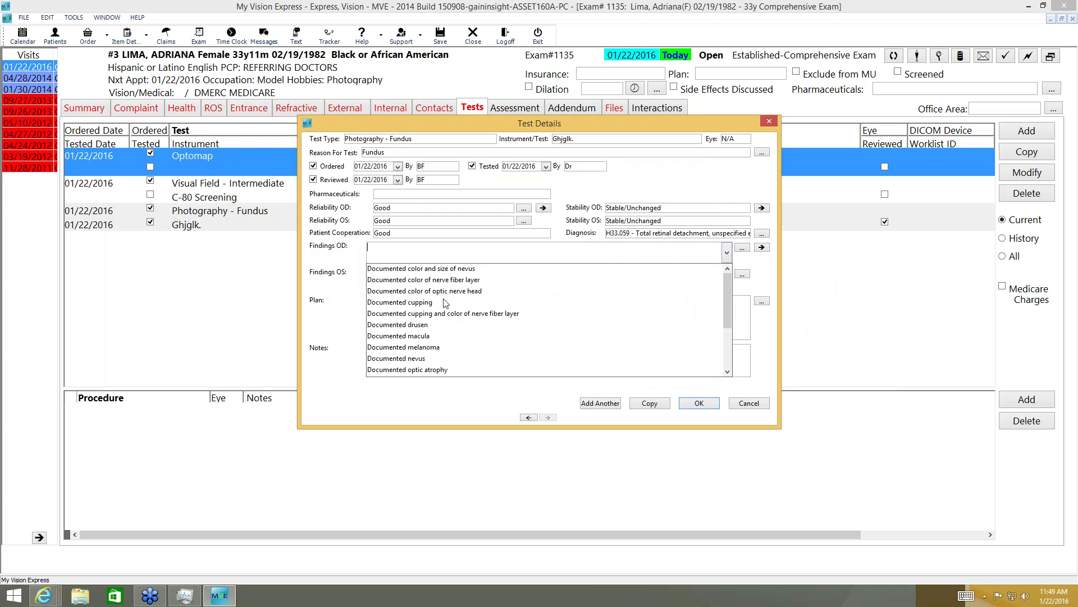
pyautogui.click(459, 337)
pyautogui.click(620, 287)
pyautogui.click(724, 284)
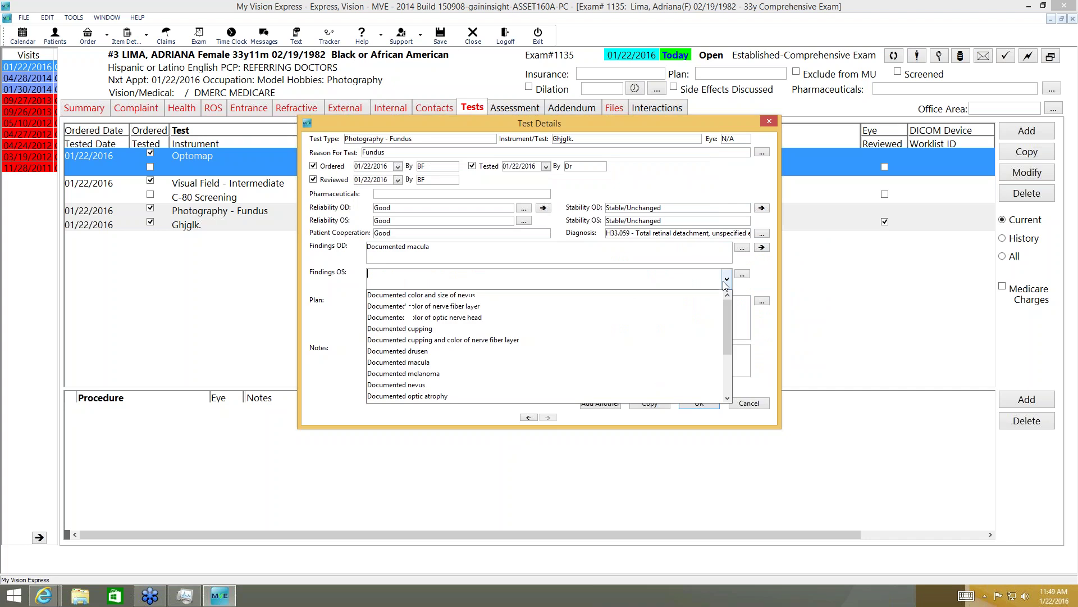
pyautogui.click(409, 362)
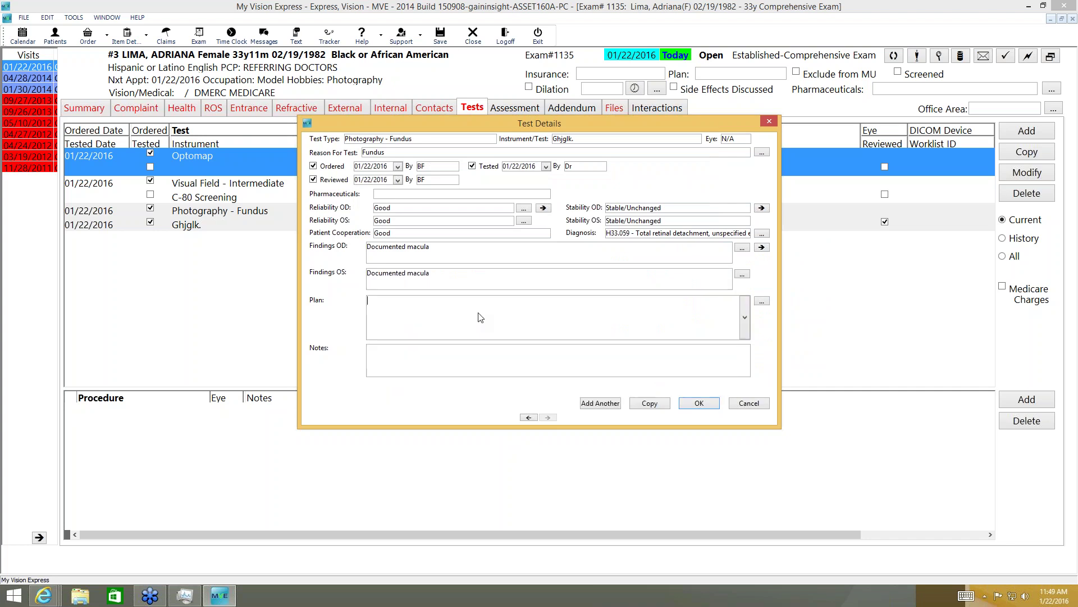
# - Set the fundus photography test's plan to Begin treatment and save the test details
pyautogui.click(481, 317)
pyautogui.click(746, 312)
pyautogui.click(411, 346)
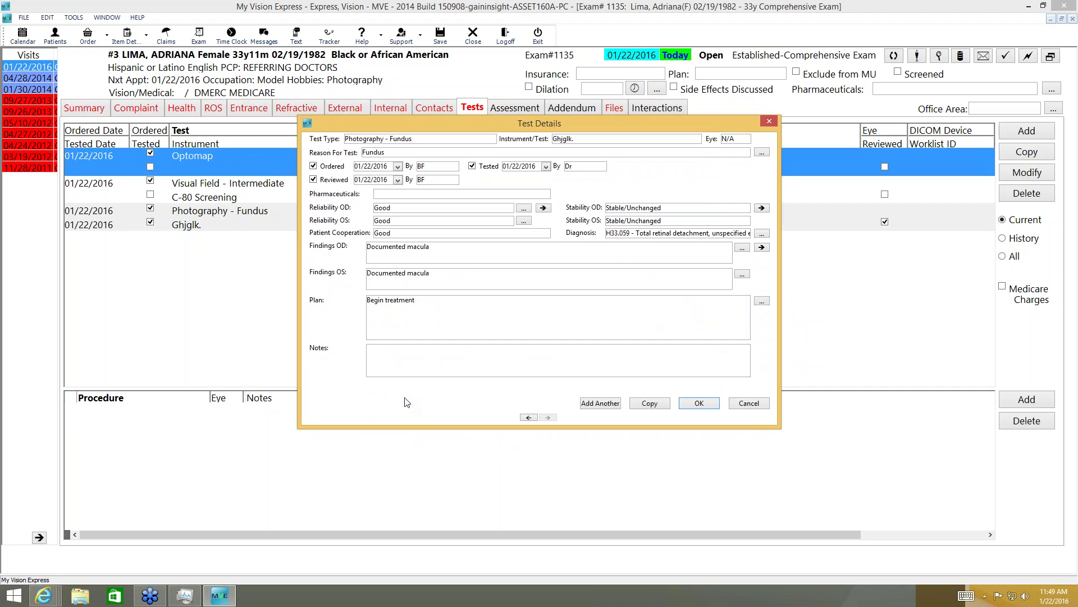
pyautogui.click(702, 403)
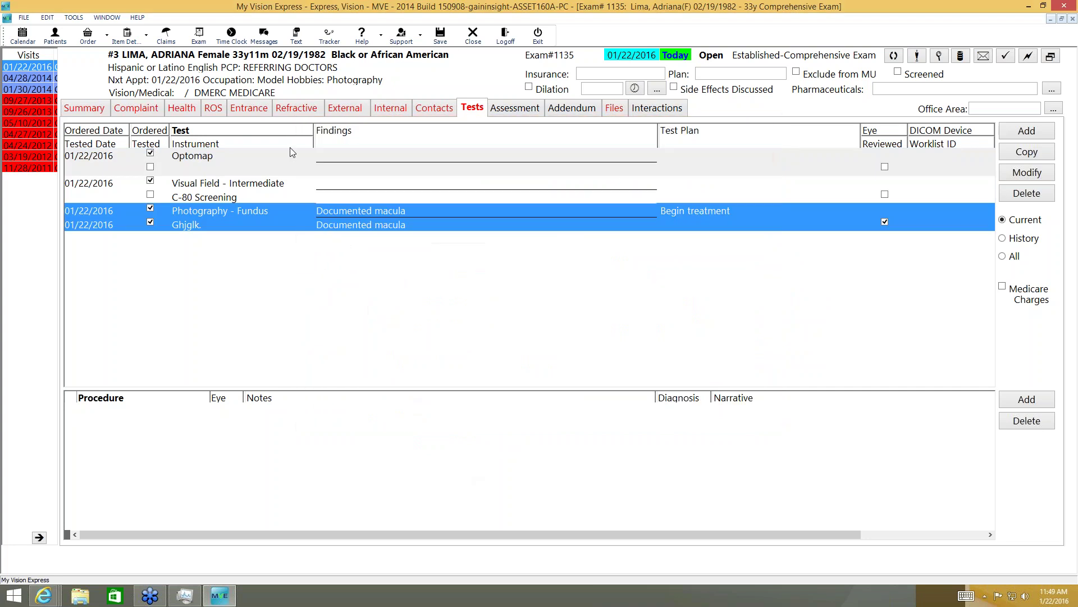
# - Mark the Optomap test as tested and reviewed, and save its details
pyautogui.click(272, 159)
pyautogui.doubleClick(270, 163)
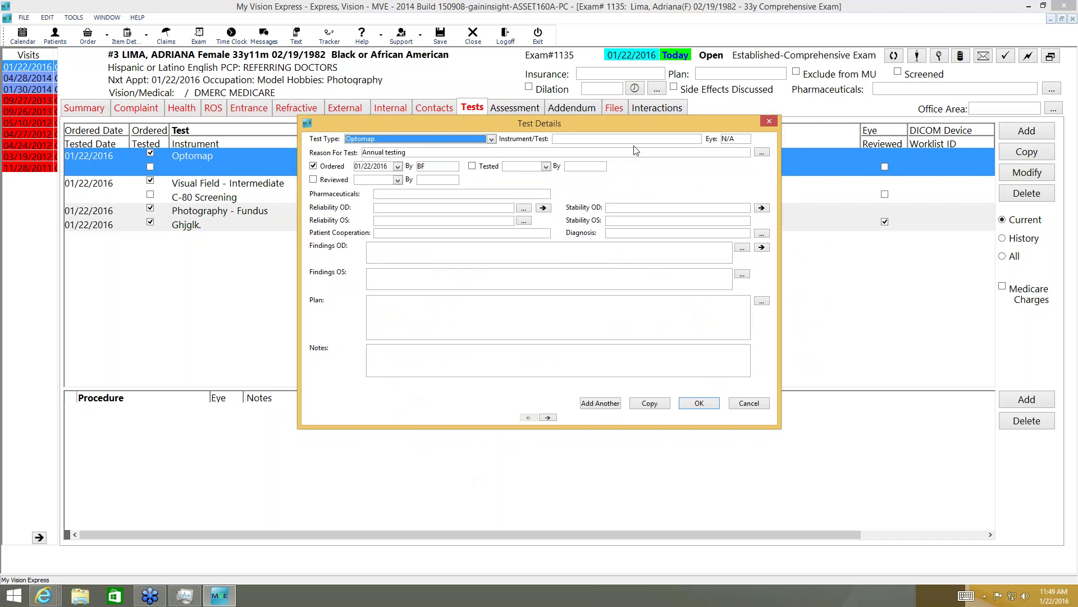
pyautogui.press('Tab')
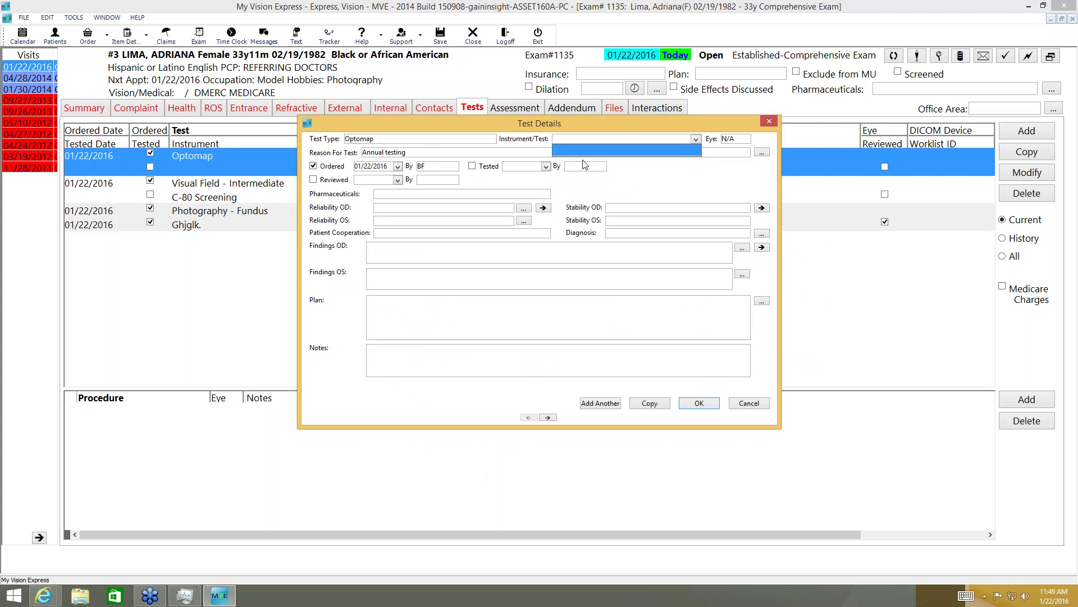
pyautogui.click(471, 165)
pyautogui.click(313, 179)
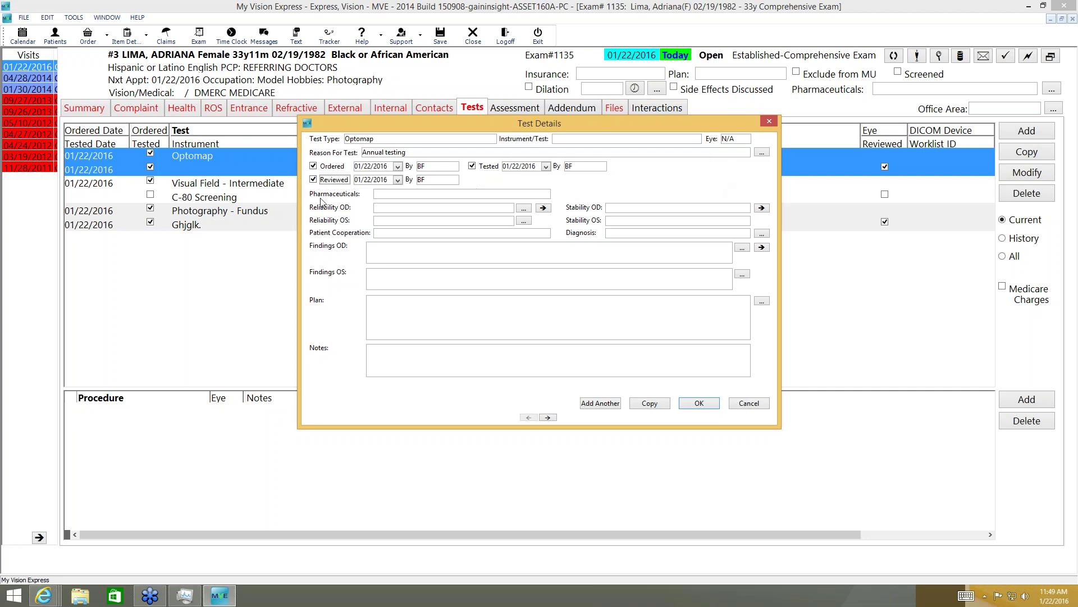
pyautogui.click(383, 194)
pyautogui.click(701, 403)
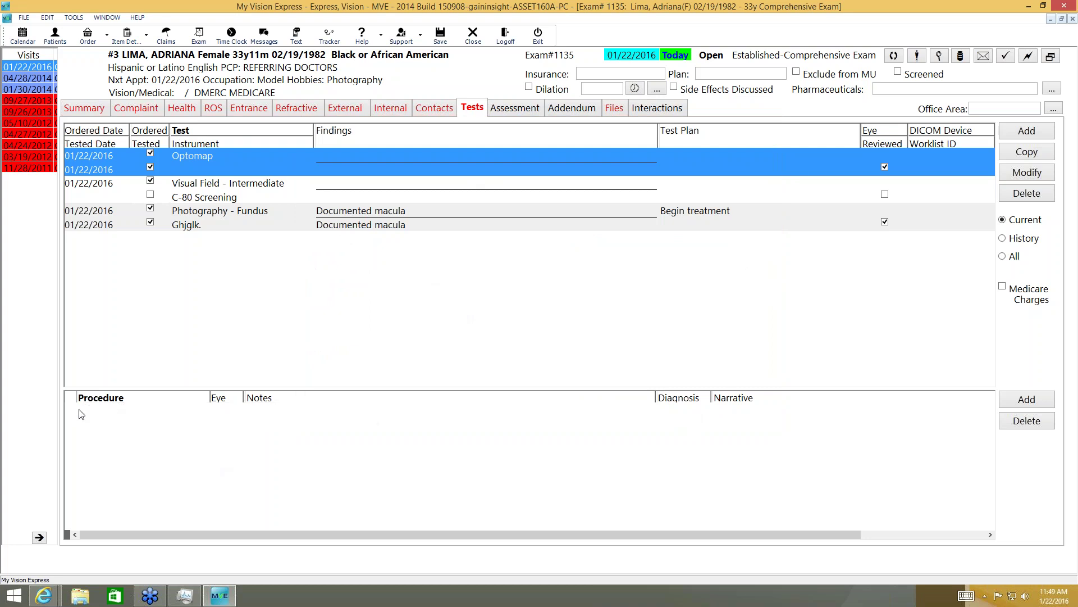
# - Add the procedure FB Conj. Embedded to the exam and set its eye to OS
pyautogui.click(1017, 399)
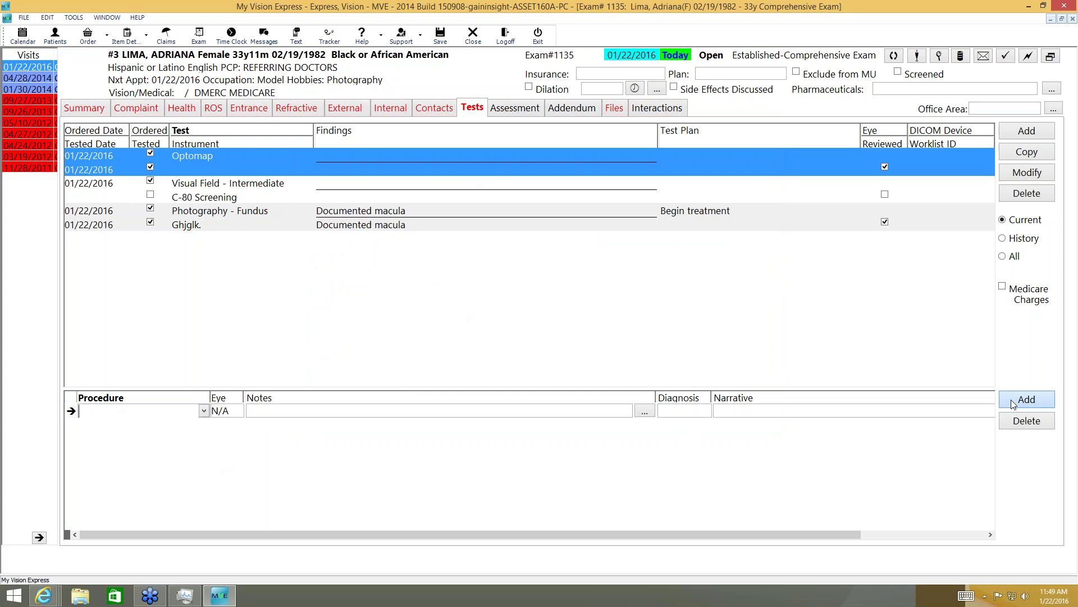
pyautogui.click(204, 410)
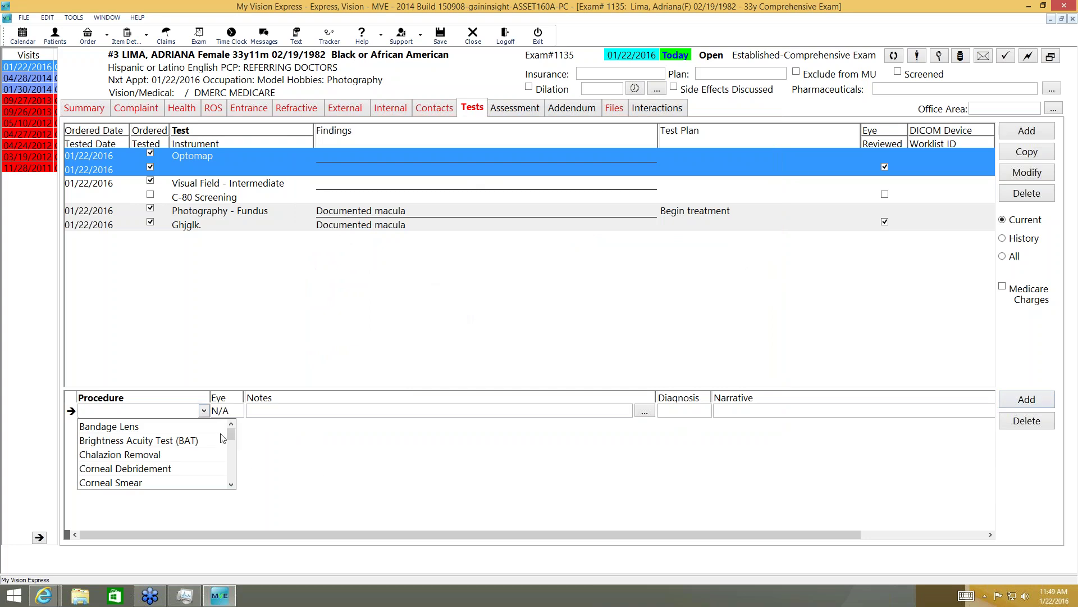
pyautogui.moveTo(231, 440); pyautogui.dragTo(231, 454)
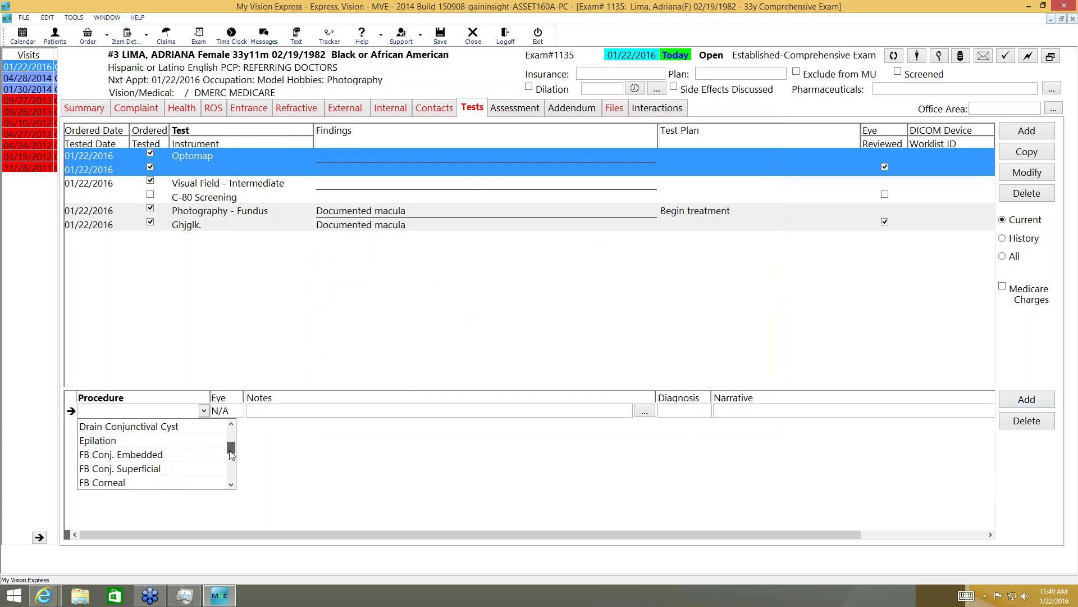
pyautogui.click(149, 454)
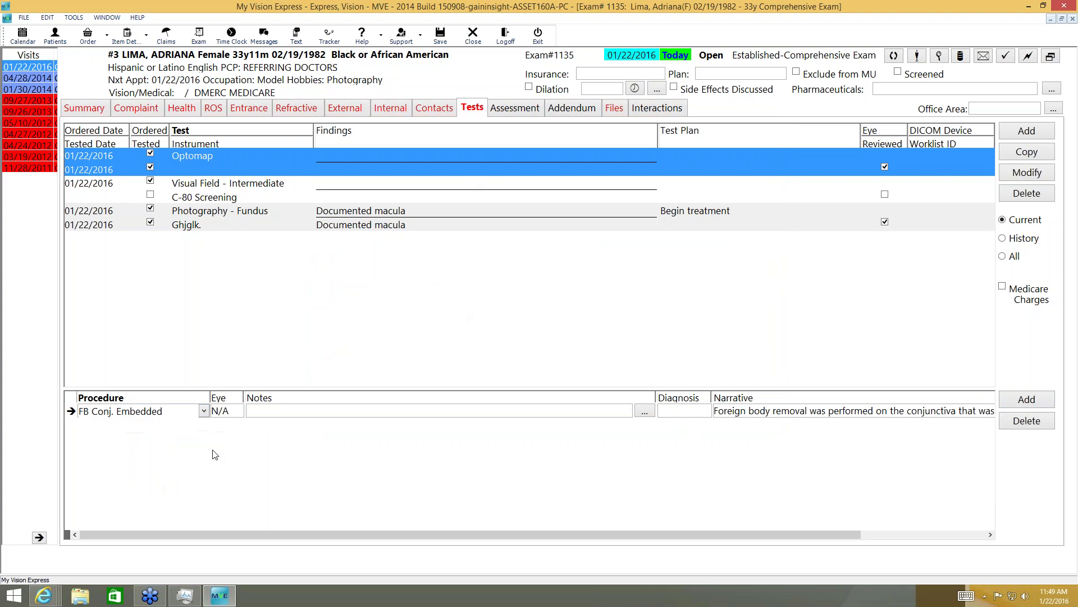
pyautogui.click(229, 418)
pyautogui.click(227, 450)
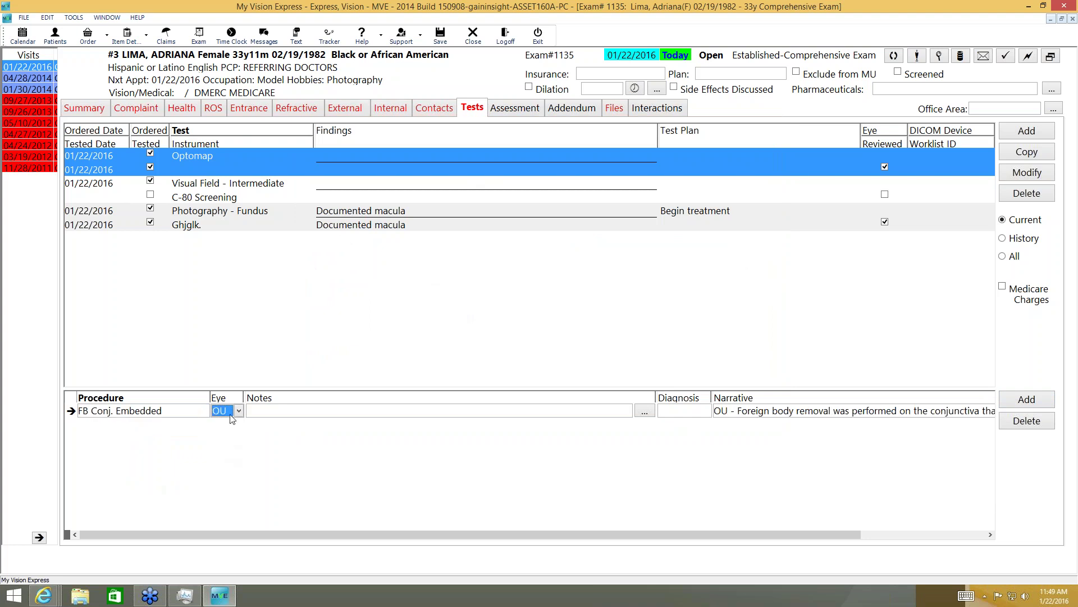
pyautogui.click(232, 415)
pyautogui.click(230, 437)
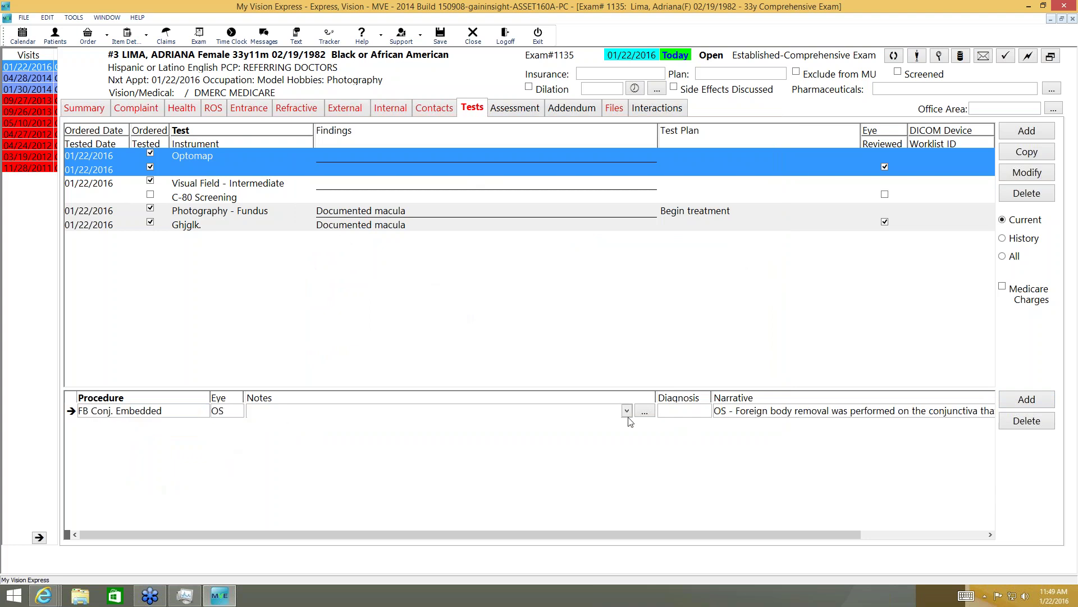
# - Note the procedure's foreign body removal with a gentle wipe with a moistened applicator and set diagnosis T15.10XA, agreeing to add its ICD code
pyautogui.click(627, 411)
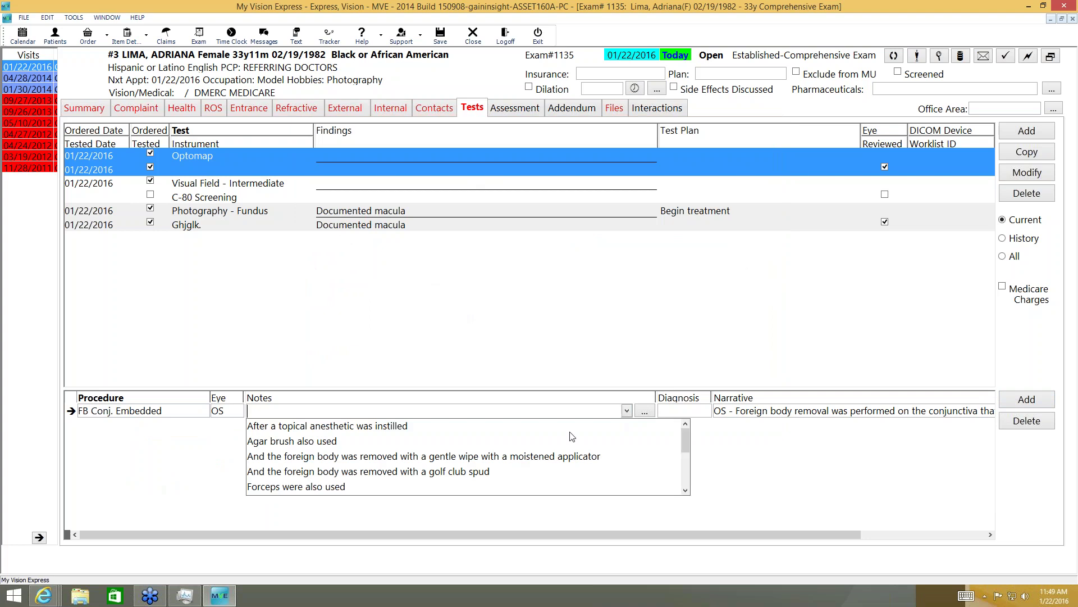
pyautogui.click(372, 457)
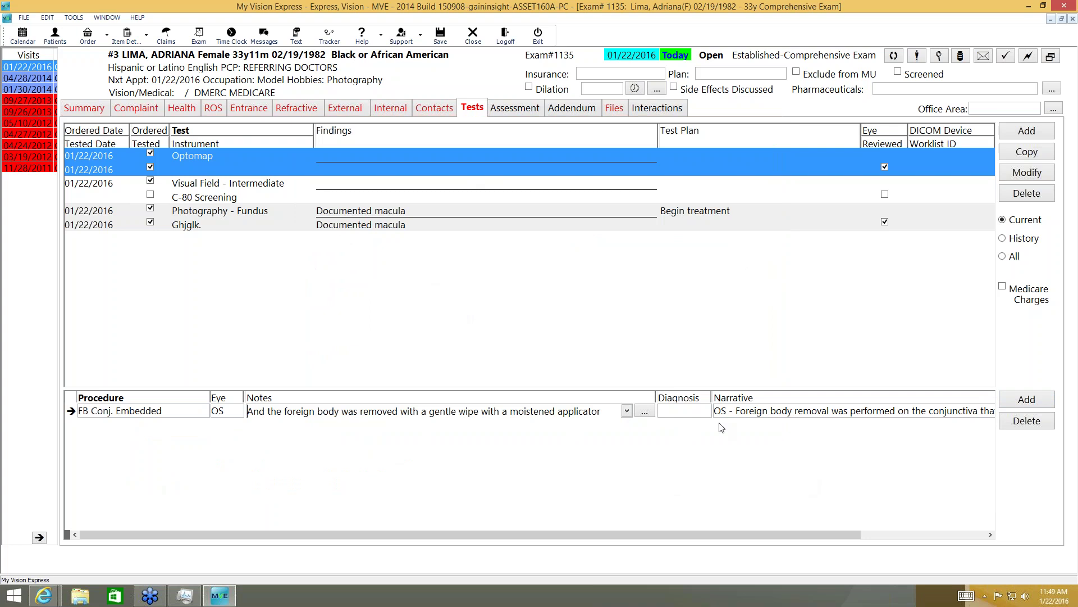
pyautogui.click(698, 415)
pyautogui.click(706, 412)
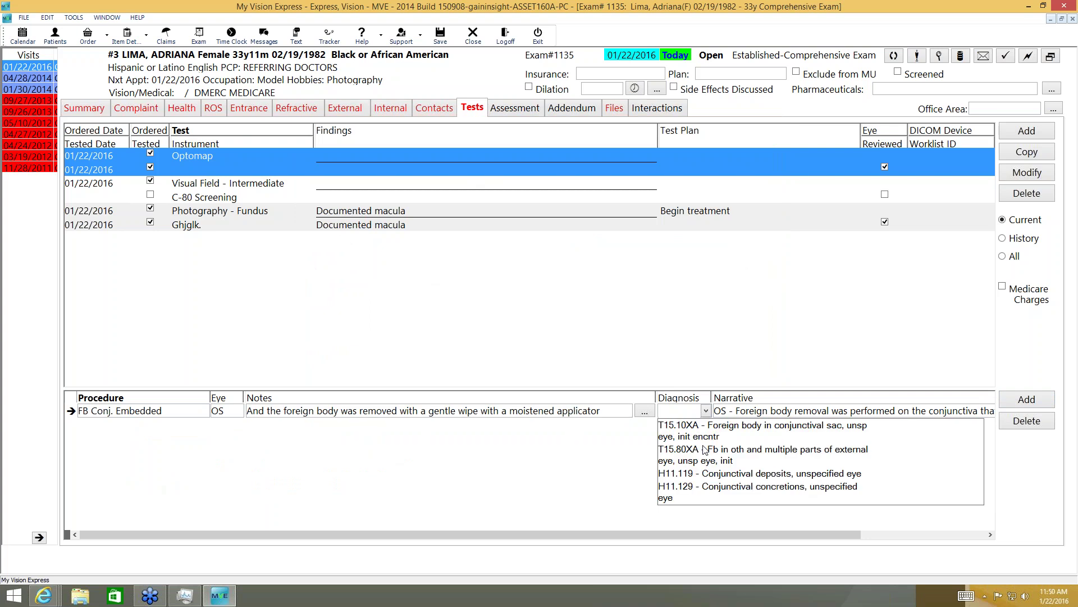
pyautogui.click(701, 438)
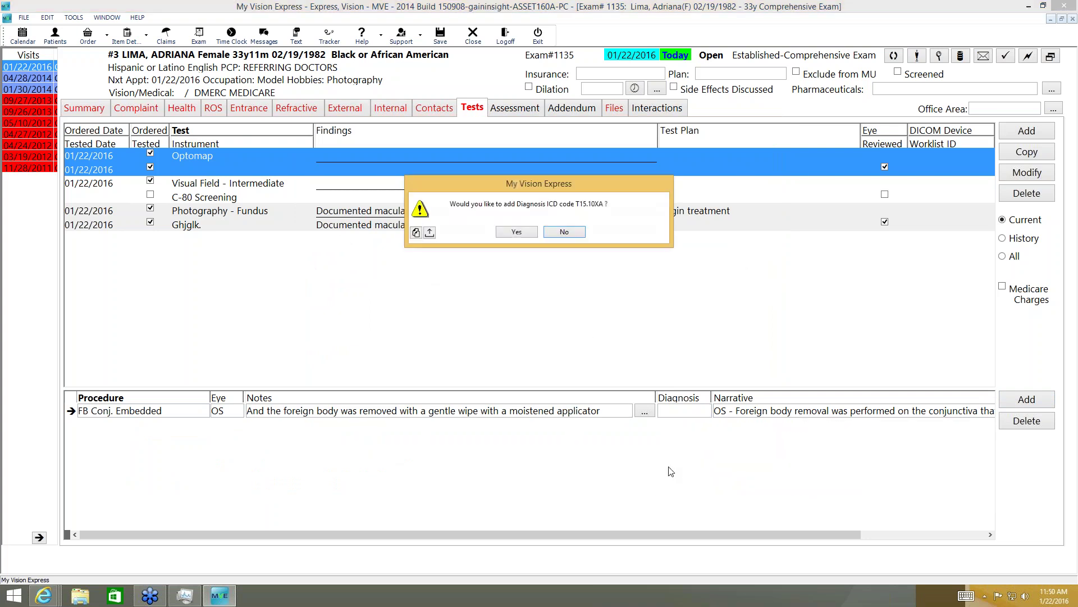
pyautogui.click(513, 235)
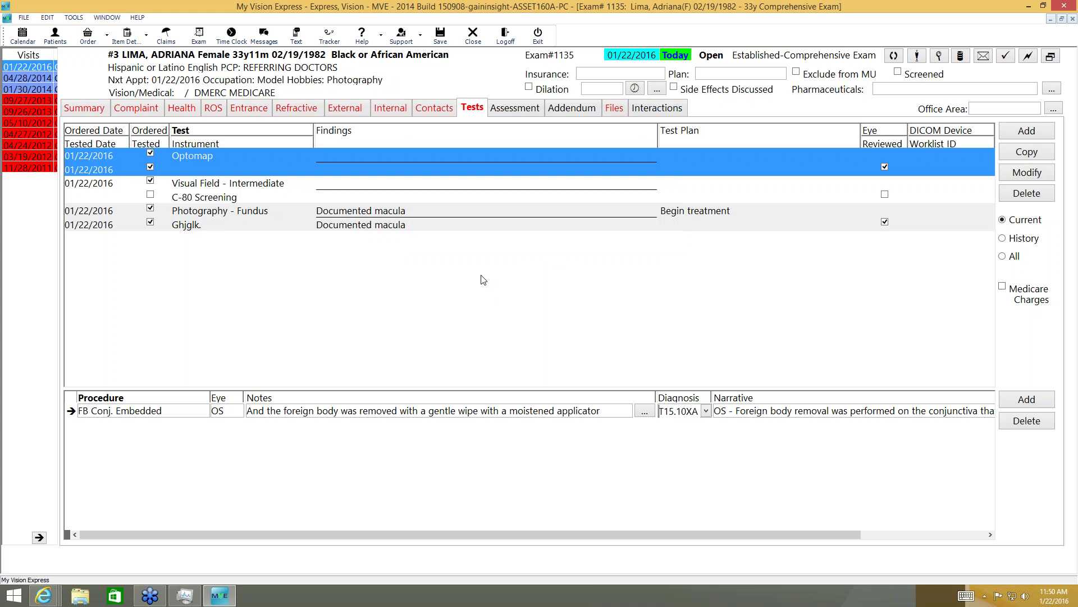
# - Import the available diagnoses H52.13, Y93.41, V00.112A, Y92.031, H52.221 and T26.11XA into the exam's assessment
pyautogui.click(524, 112)
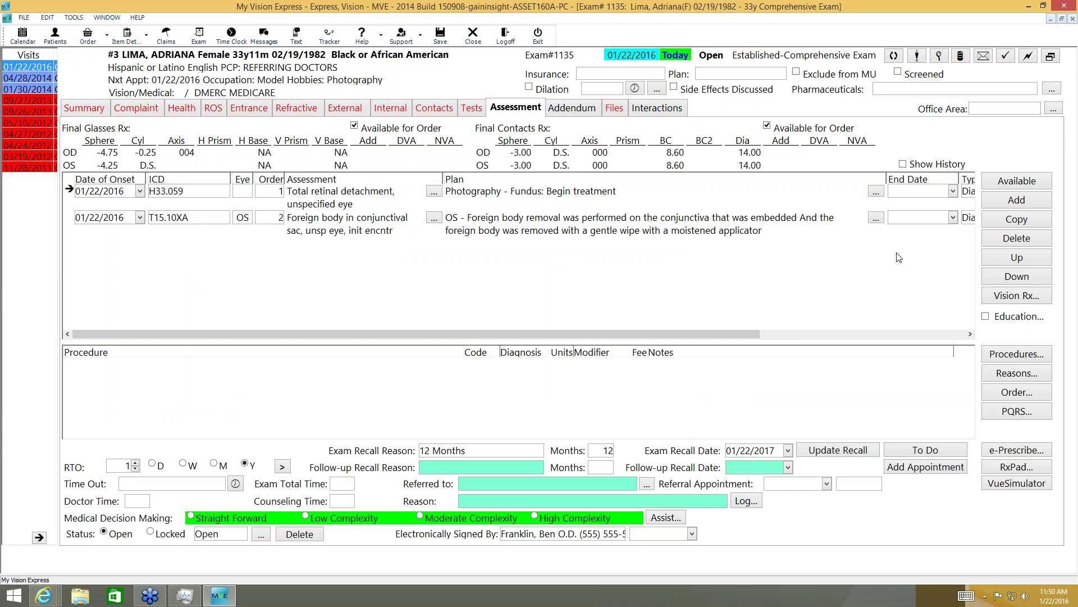
pyautogui.click(1010, 182)
pyautogui.click(1018, 182)
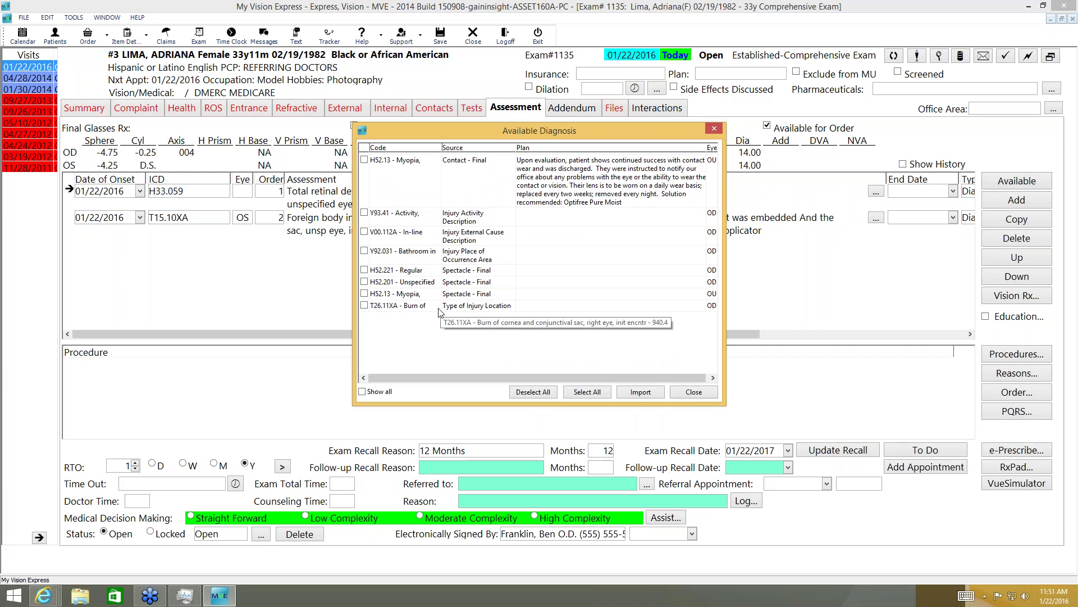
pyautogui.click(364, 160)
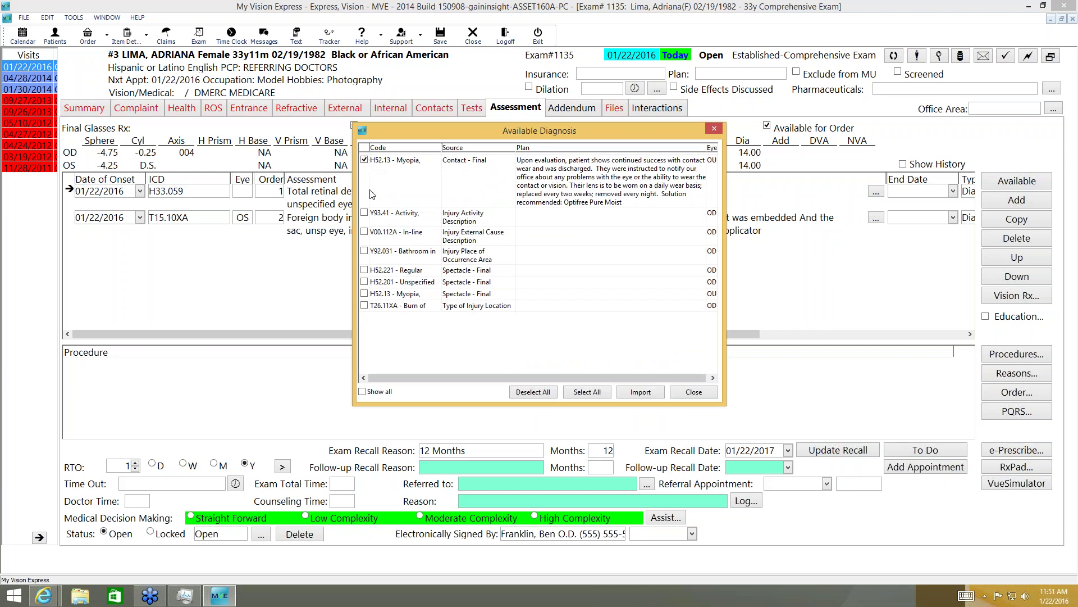
pyautogui.click(365, 250)
pyautogui.click(365, 232)
pyautogui.click(641, 391)
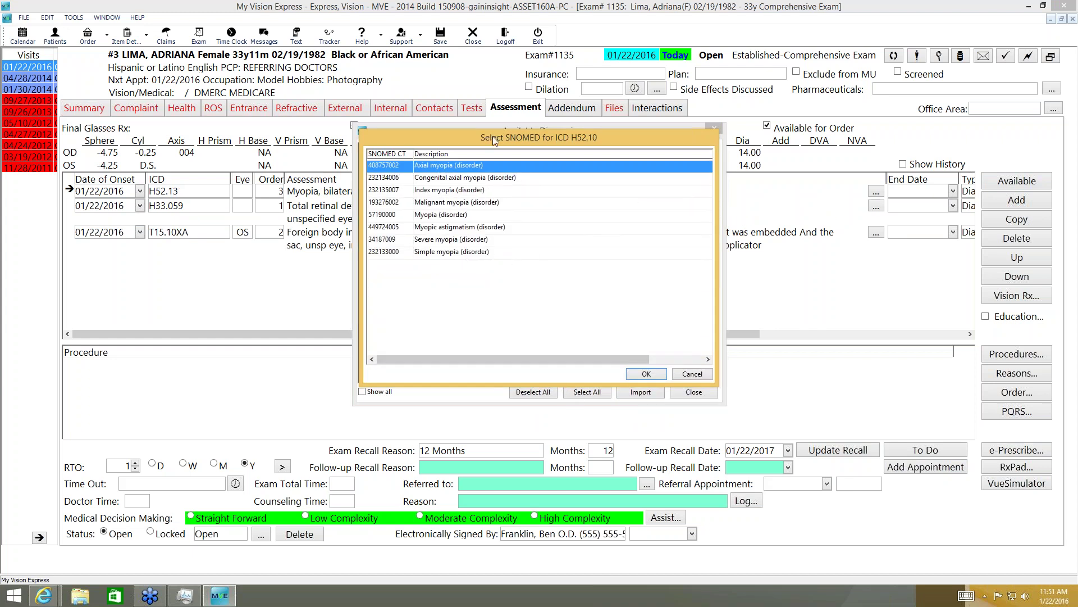
# - Assign the SNOMED descriptions Myopia (disorder) and Regular astigmatism (disorder) to the imported diagnoses, and decline adding a refractive charge
pyautogui.click(497, 216)
pyautogui.click(645, 373)
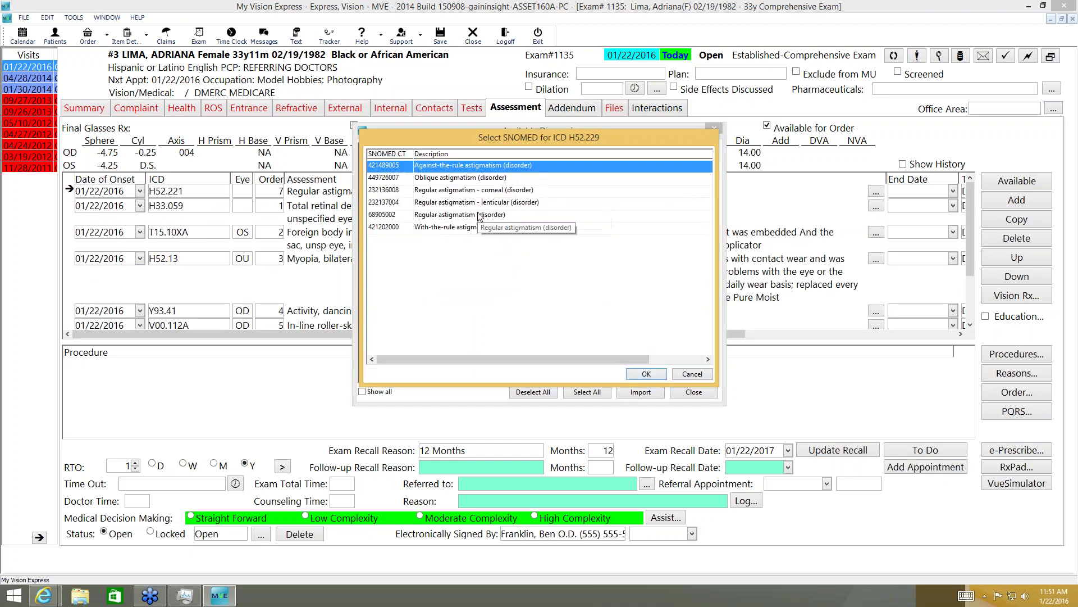
pyautogui.click(482, 215)
pyautogui.click(646, 375)
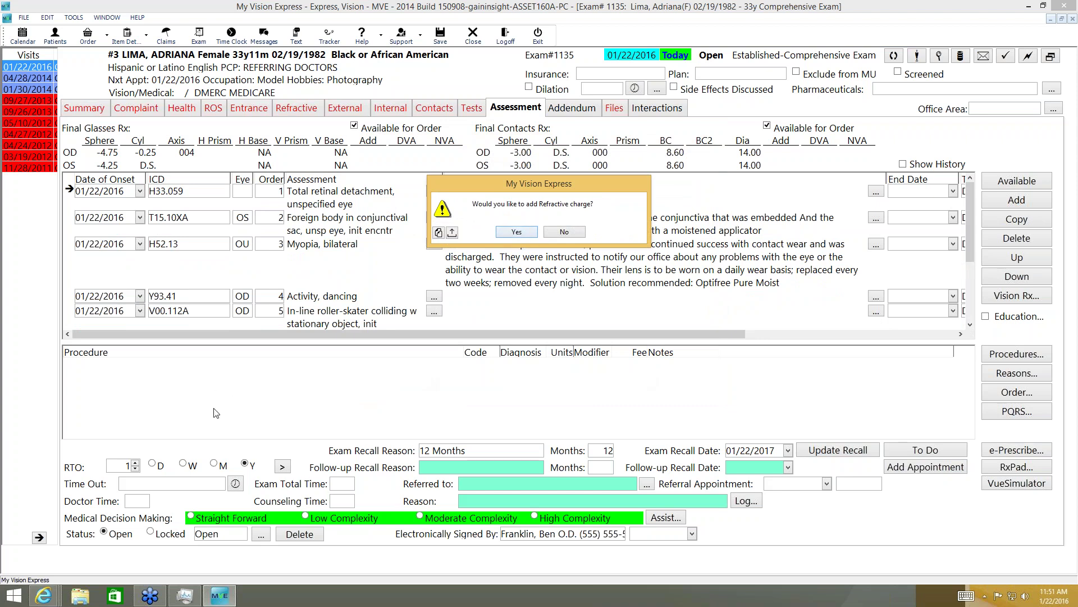
pyautogui.click(564, 232)
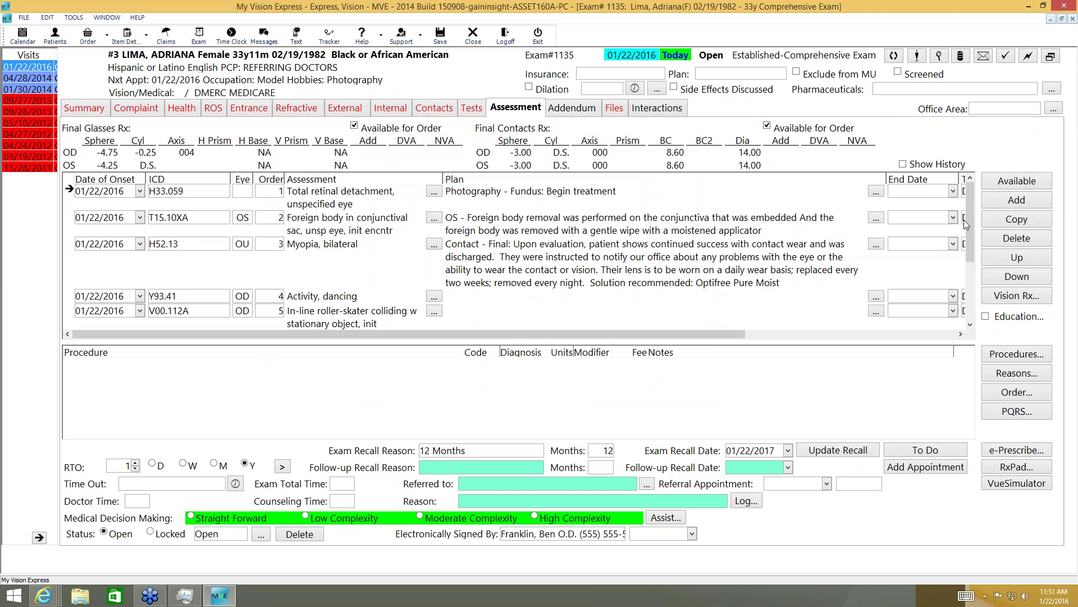
pyautogui.moveTo(969, 195); pyautogui.dragTo(965, 259)
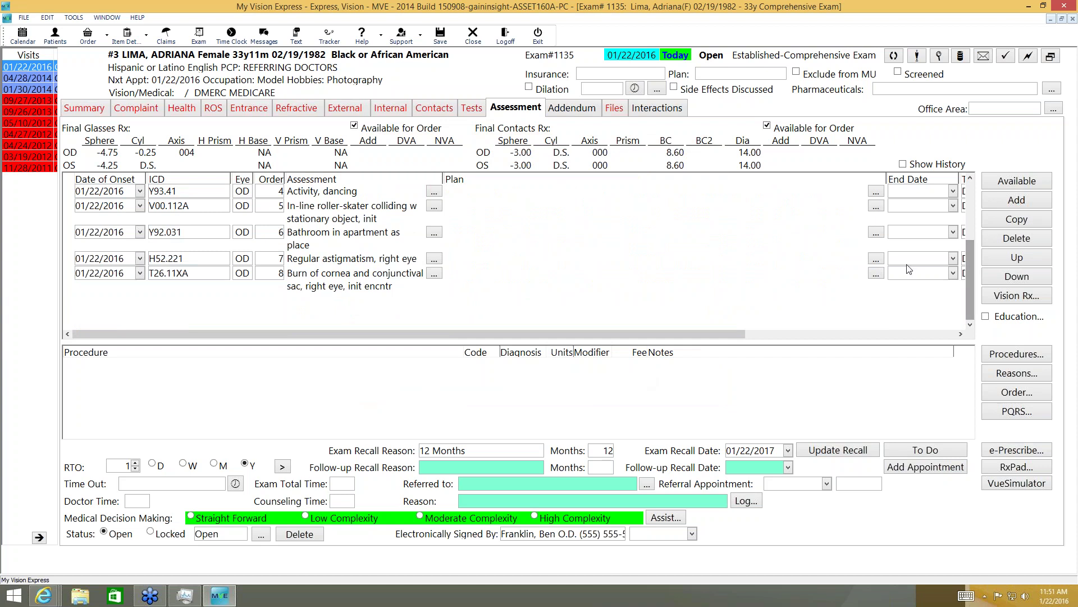
pyautogui.click(483, 237)
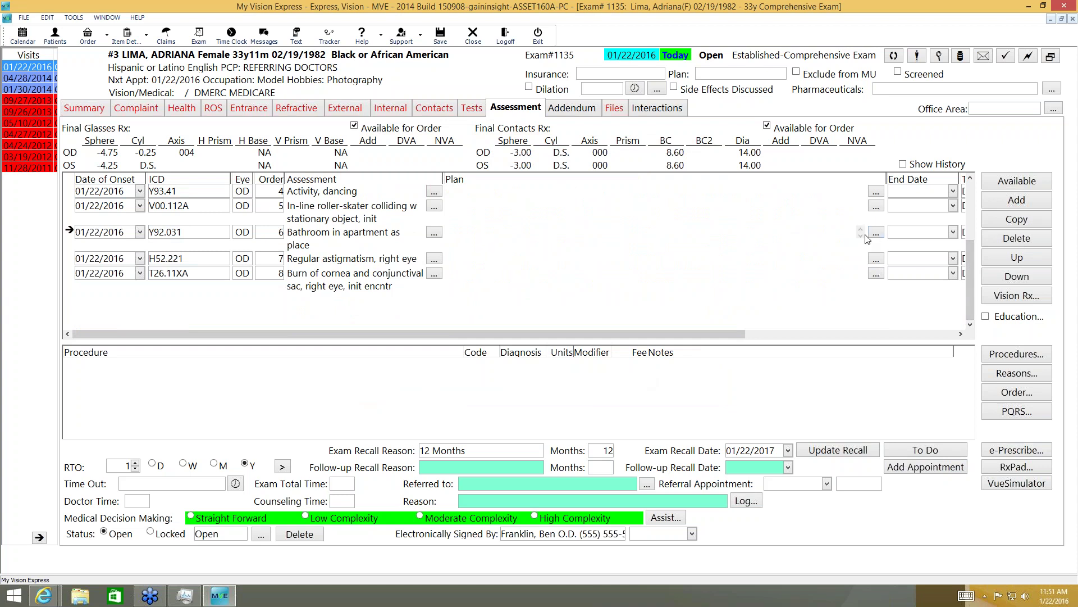
pyautogui.click(792, 211)
pyautogui.scroll(1, 968, 268)
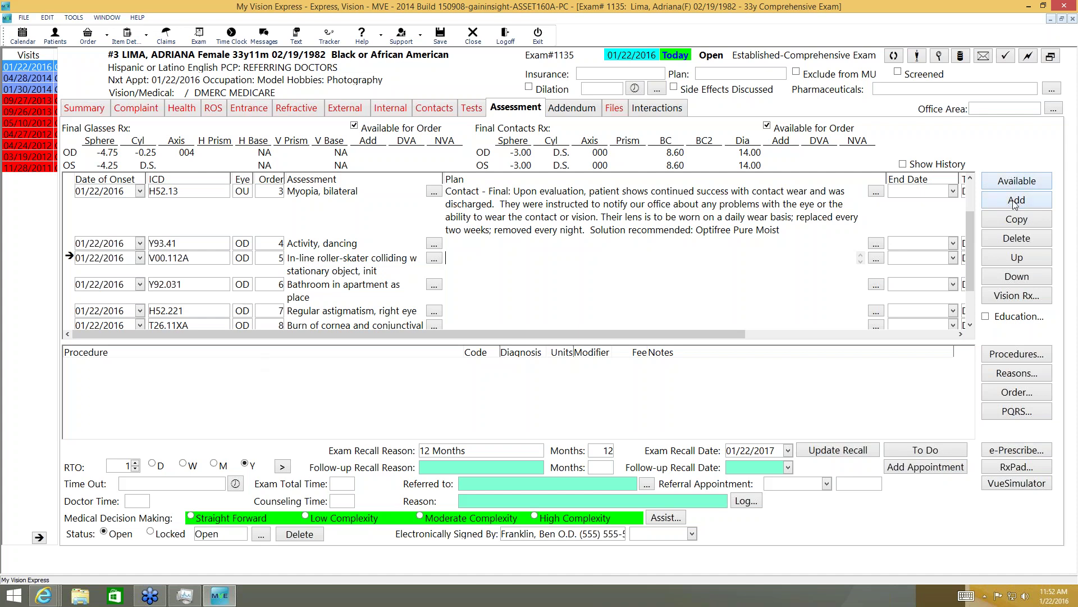
# - Start a new assessment entry and search the diagnosis codes for 322 and for hyper, leaving the search without choosing one
pyautogui.click(1013, 182)
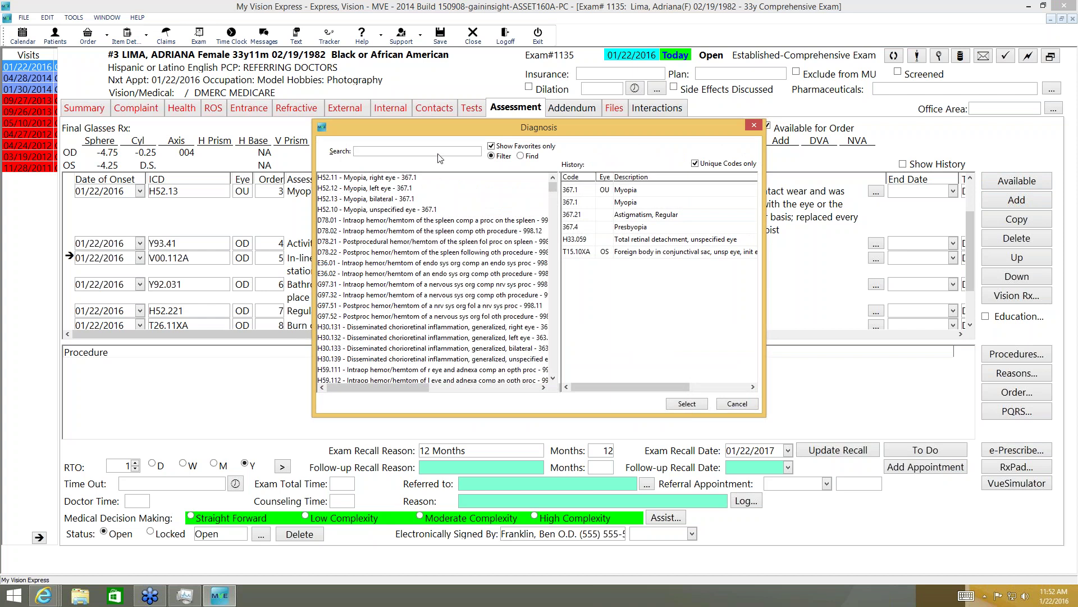
pyautogui.write('32')
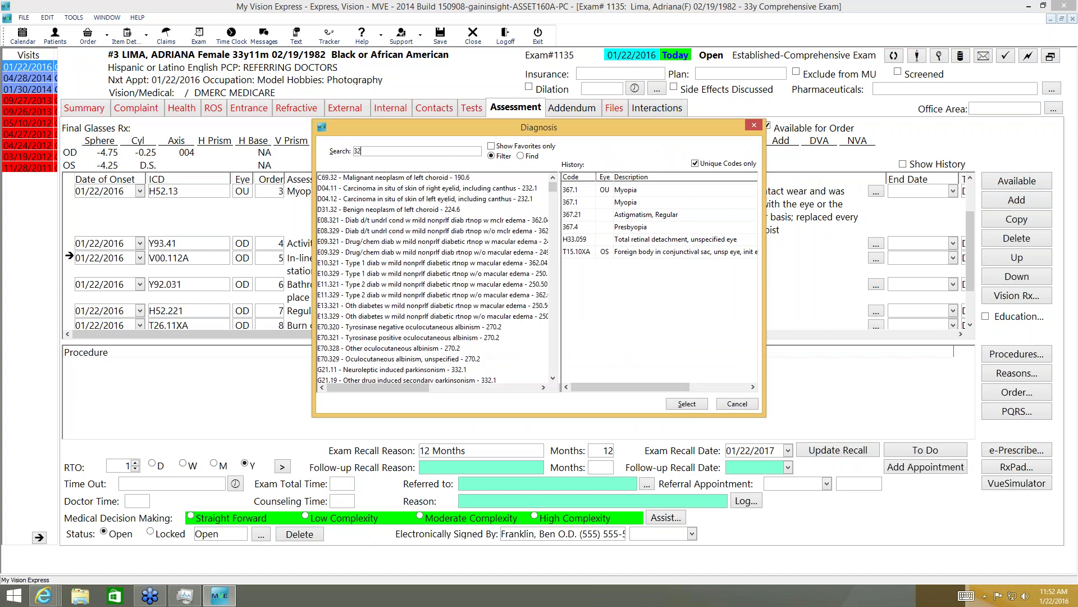
pyautogui.write('2')
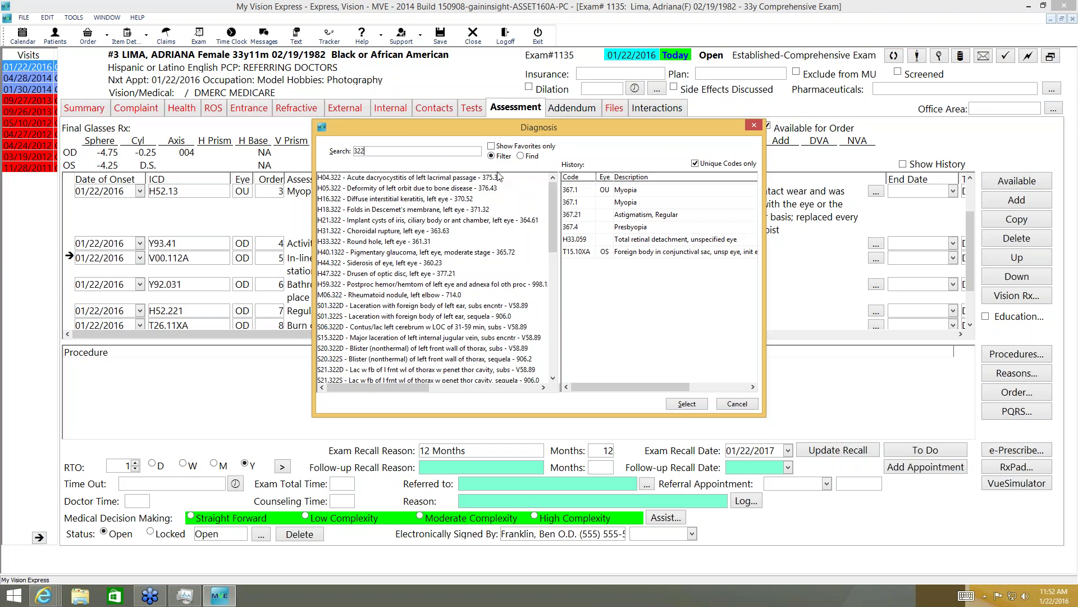
pyautogui.doubleClick(365, 150)
pyautogui.press('BackSpace')
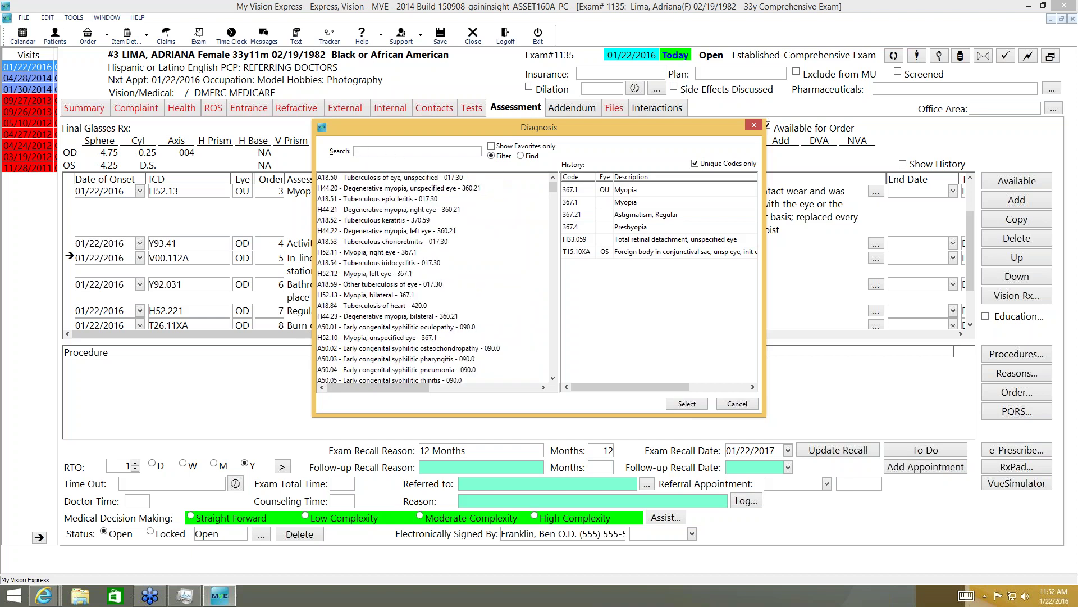
pyautogui.write('hyp')
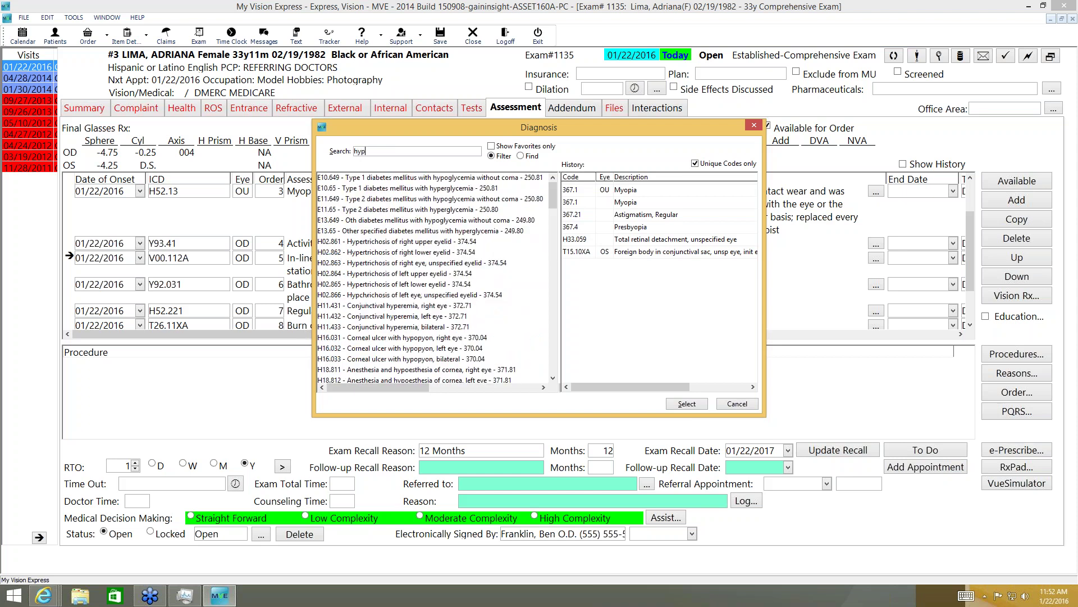
pyautogui.write('er')
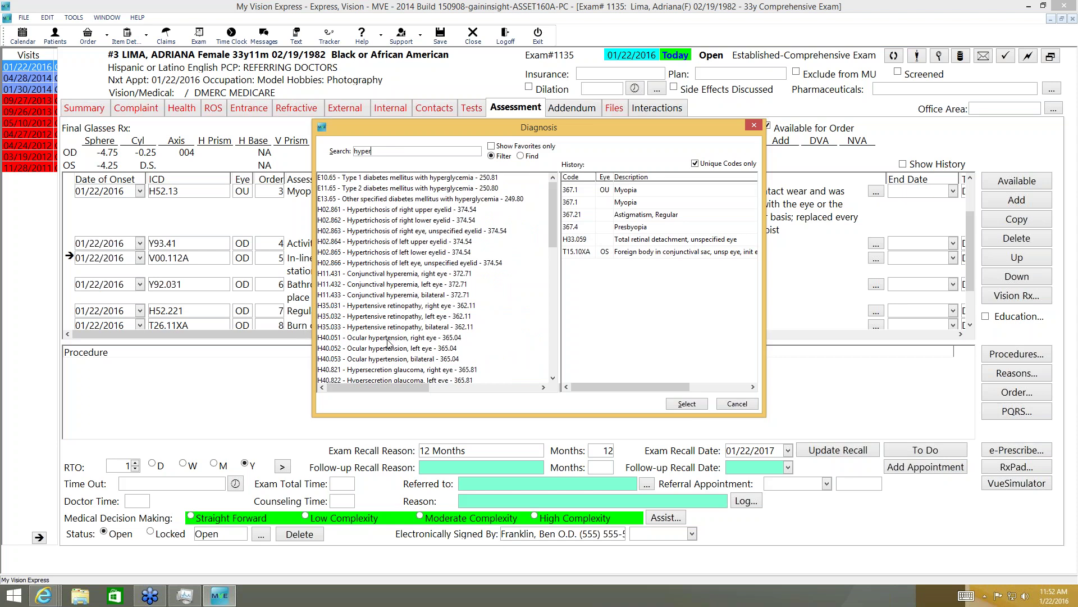
pyautogui.click(410, 296)
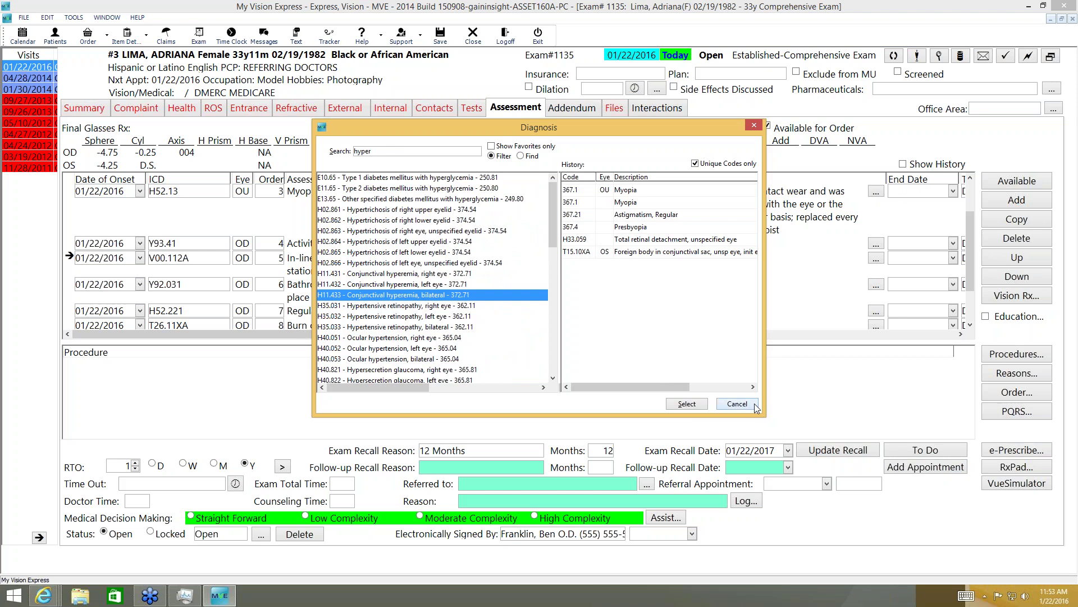
pyautogui.click(737, 404)
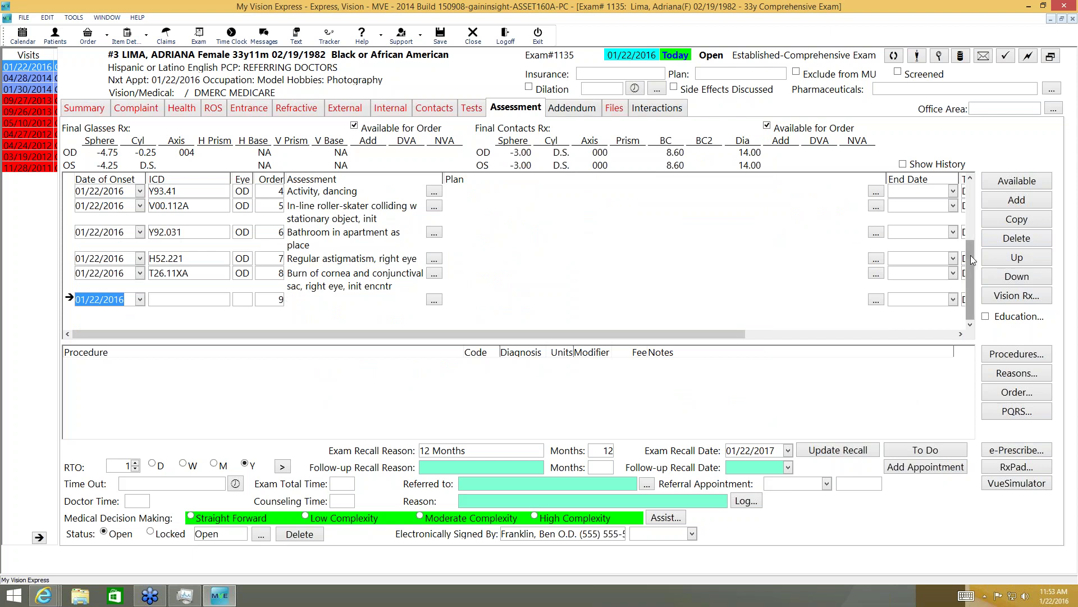
# - Move the H52.13 bilateral myopia diagnosis up to first position in the assessment's order
pyautogui.scroll(3, 970, 256)
pyautogui.click(335, 252)
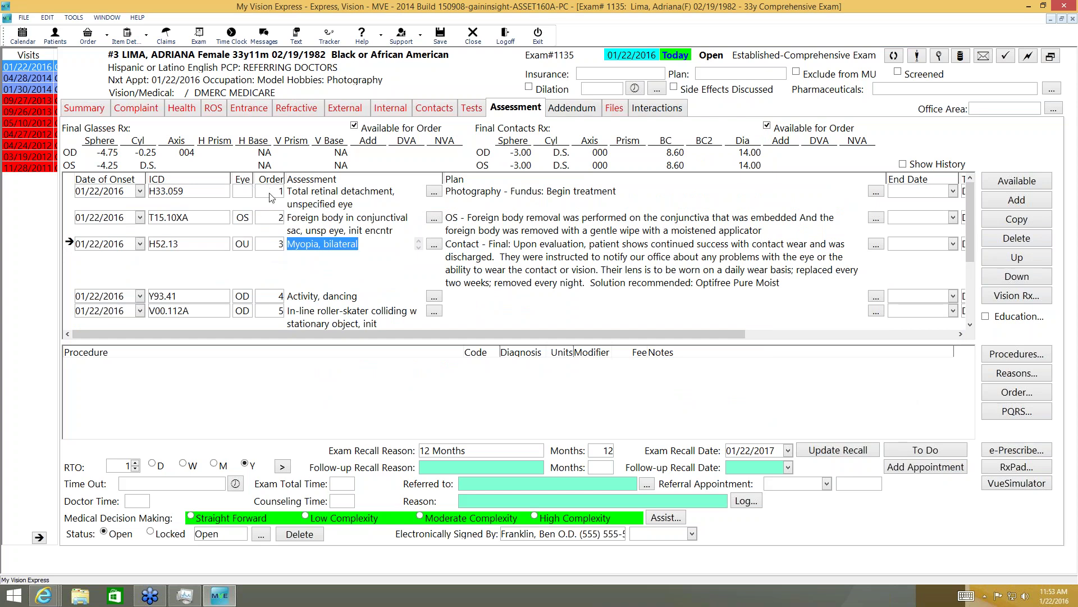
pyautogui.click(1014, 259)
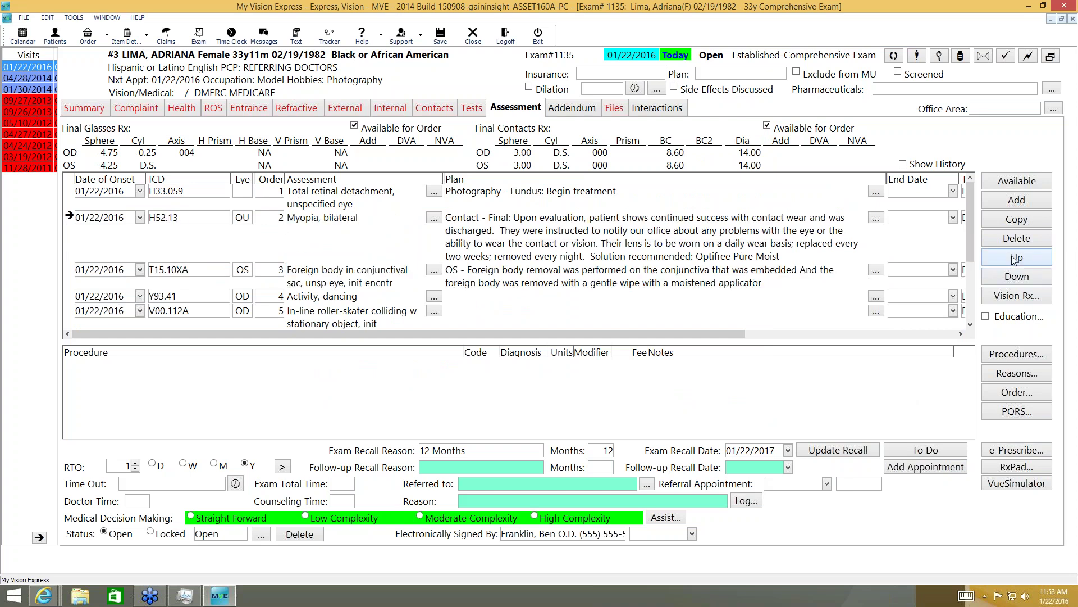
pyautogui.click(1017, 260)
pyautogui.click(1025, 278)
pyautogui.click(1025, 279)
pyautogui.click(1027, 259)
pyautogui.click(1028, 259)
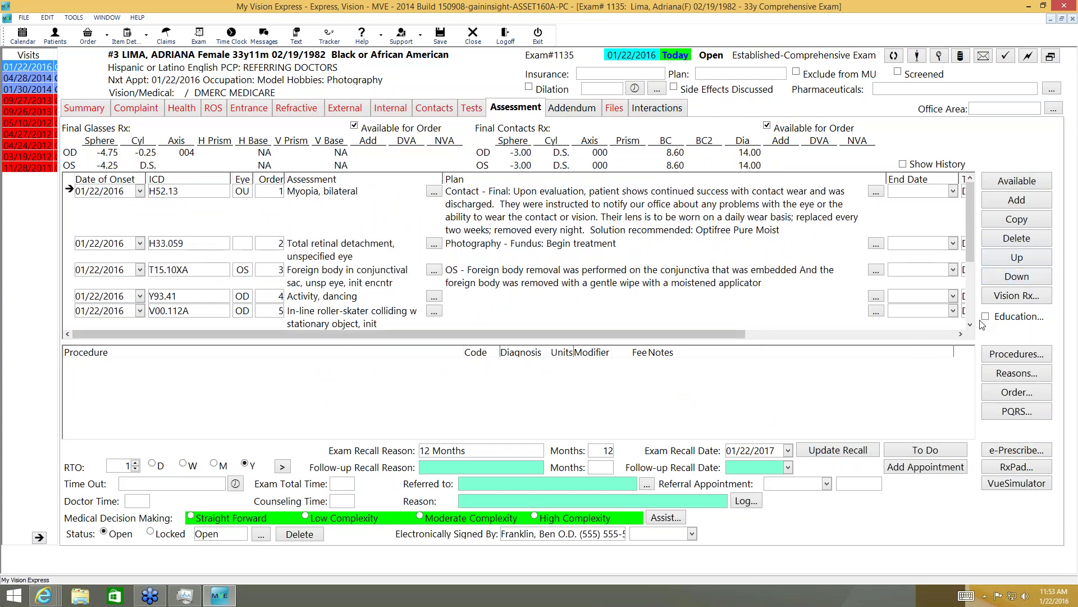
# - Review the patient's soft contact lens and spectacle lens prescriptions from the assessment, leaving them as they are
pyautogui.click(1026, 297)
pyautogui.click(348, 275)
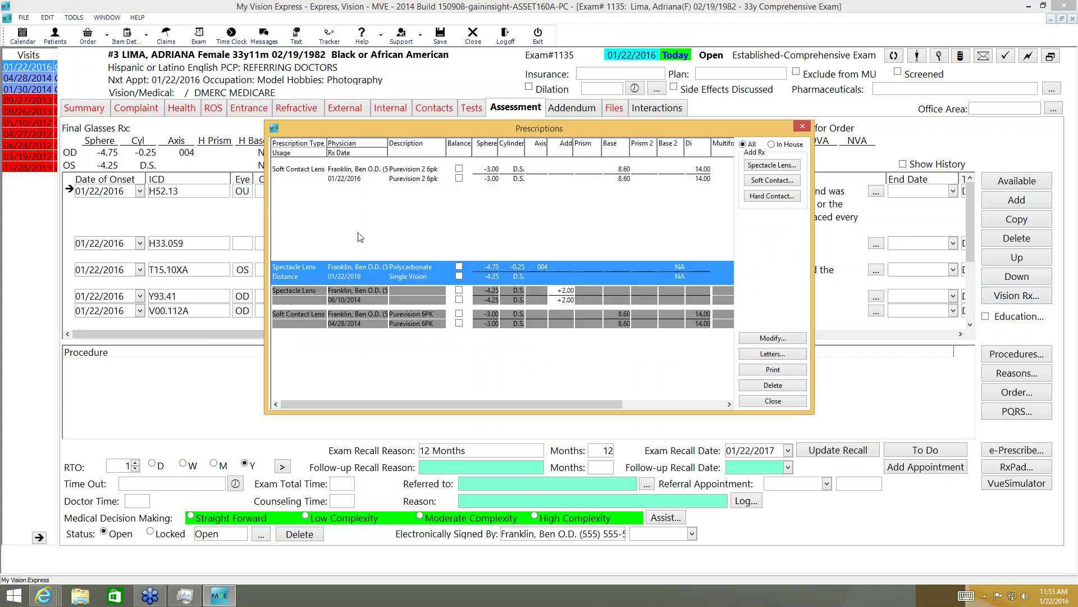
pyautogui.click(357, 196)
pyautogui.click(377, 276)
pyautogui.click(802, 127)
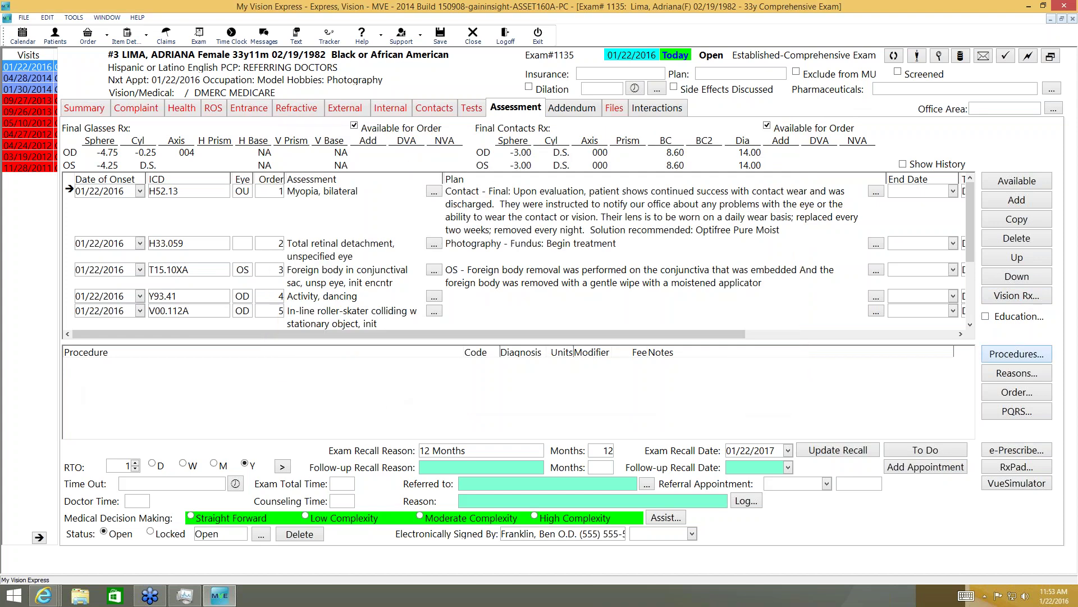
# - Add Determination of Refractive State (92015) and Existing Patient - Comprehensive Exam (92014) to the exam's procedures, and remove both again
pyautogui.click(1016, 355)
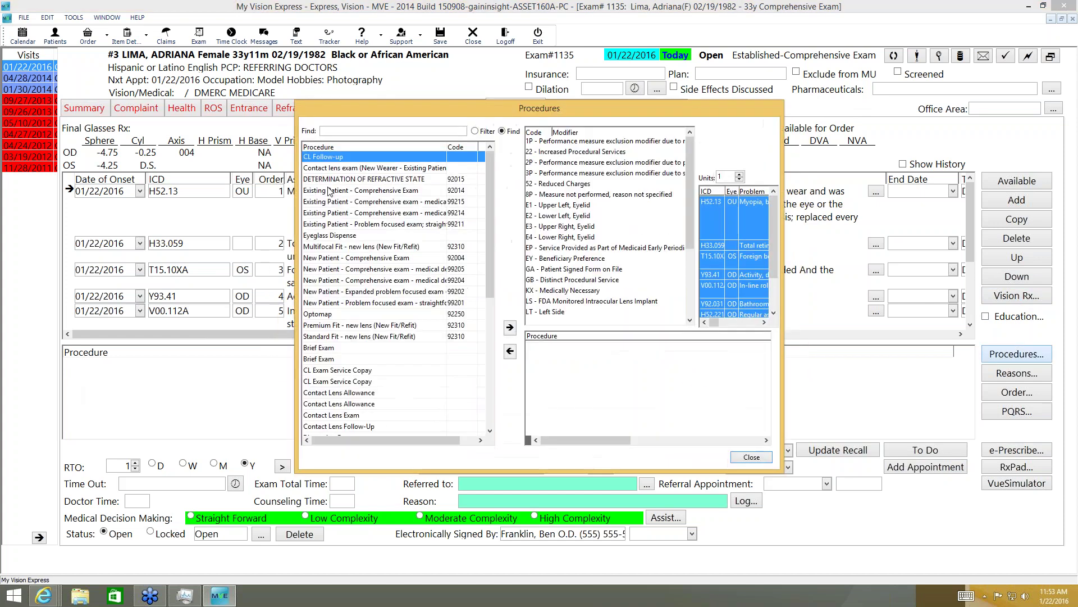
pyautogui.click(375, 180)
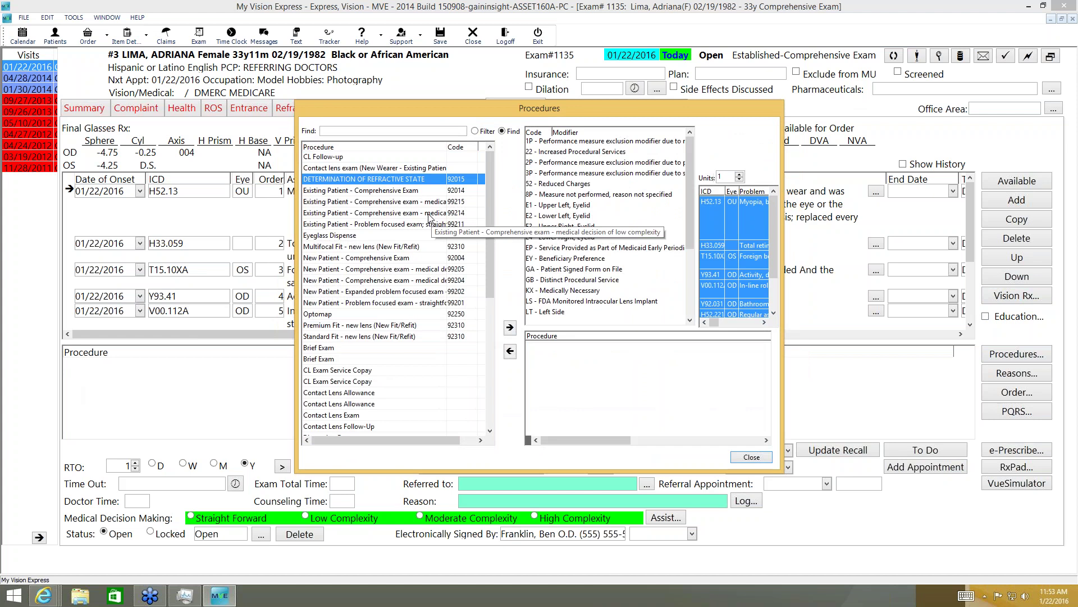
pyautogui.click(406, 192)
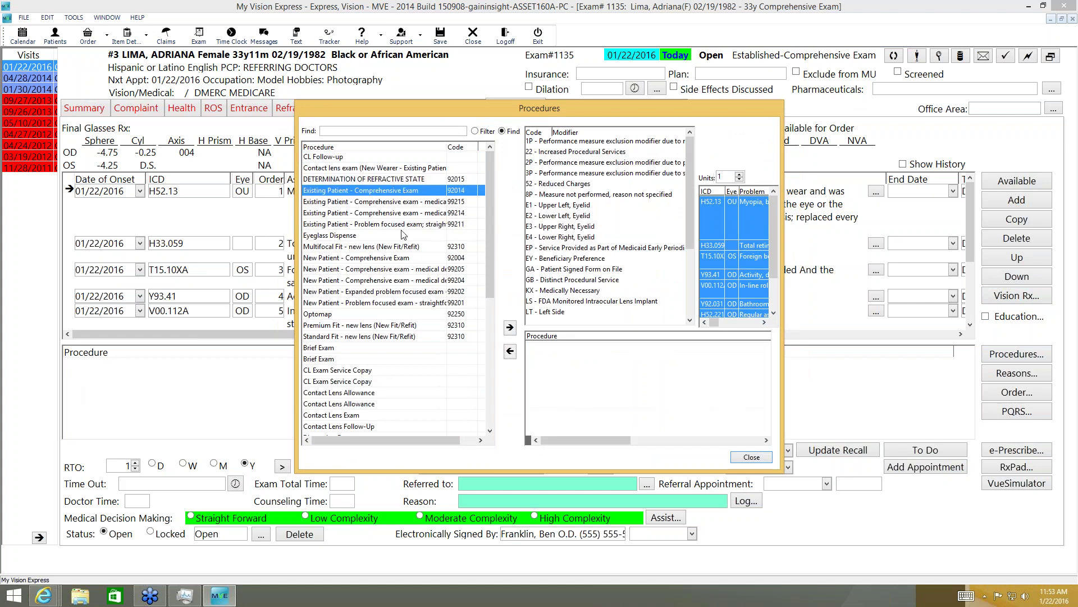
pyautogui.click(400, 180)
pyautogui.doubleClick(418, 182)
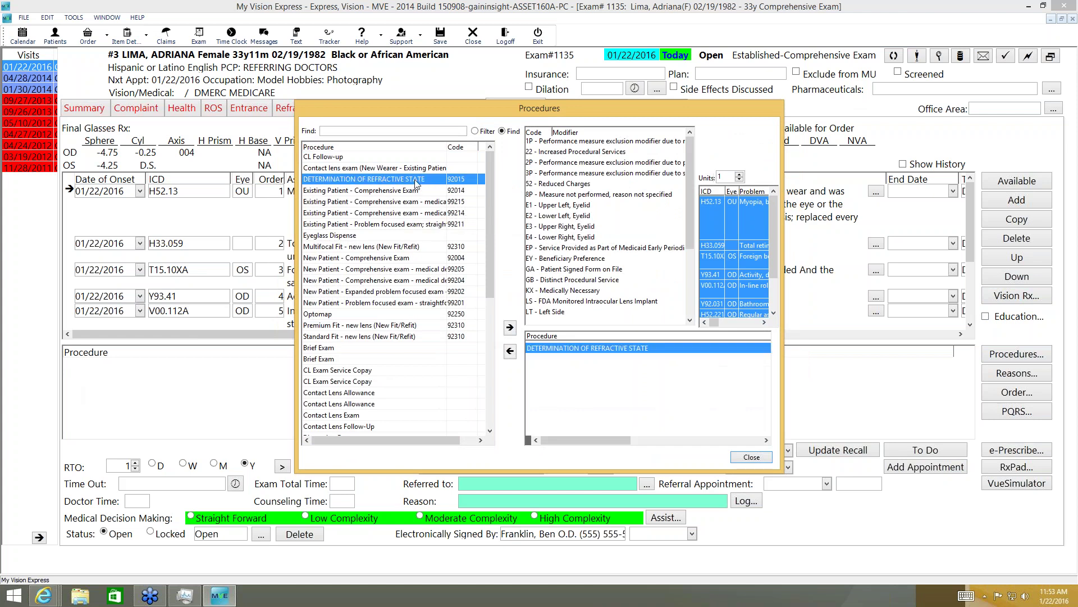
pyautogui.doubleClick(378, 191)
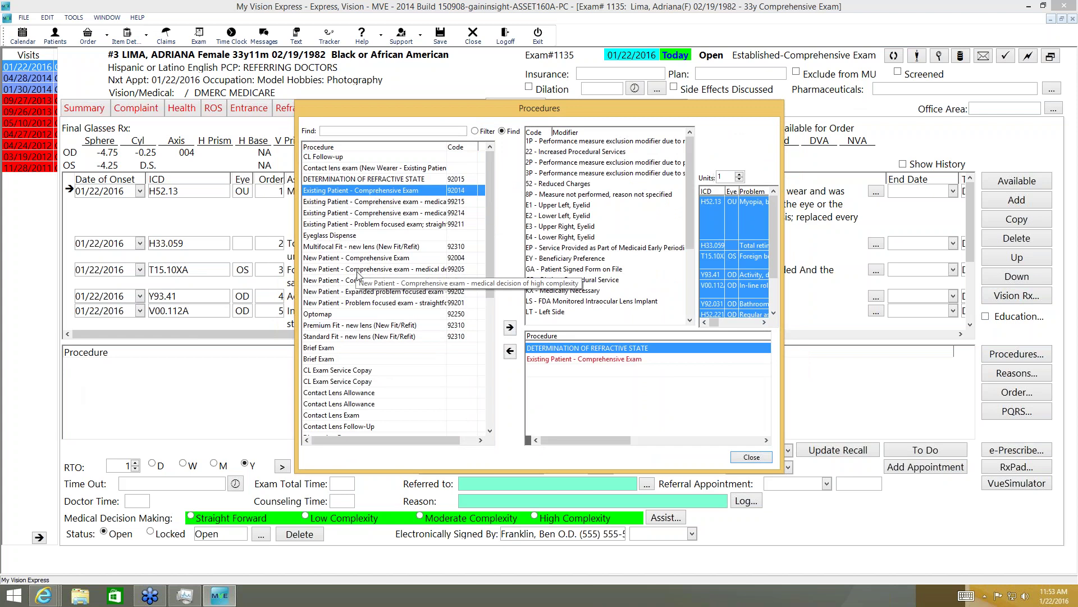
pyautogui.click(510, 352)
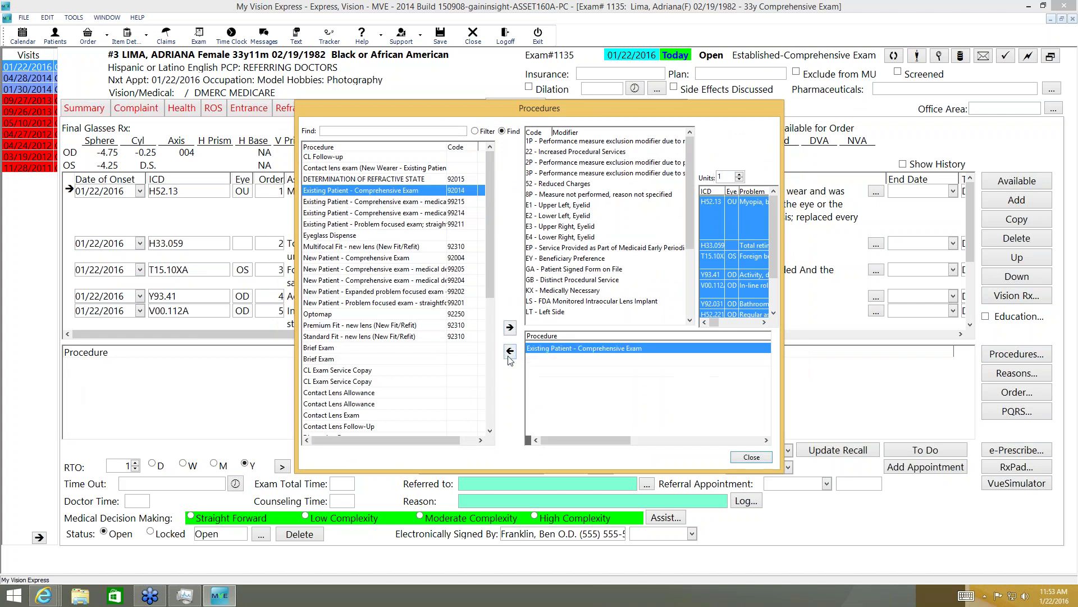
pyautogui.click(508, 354)
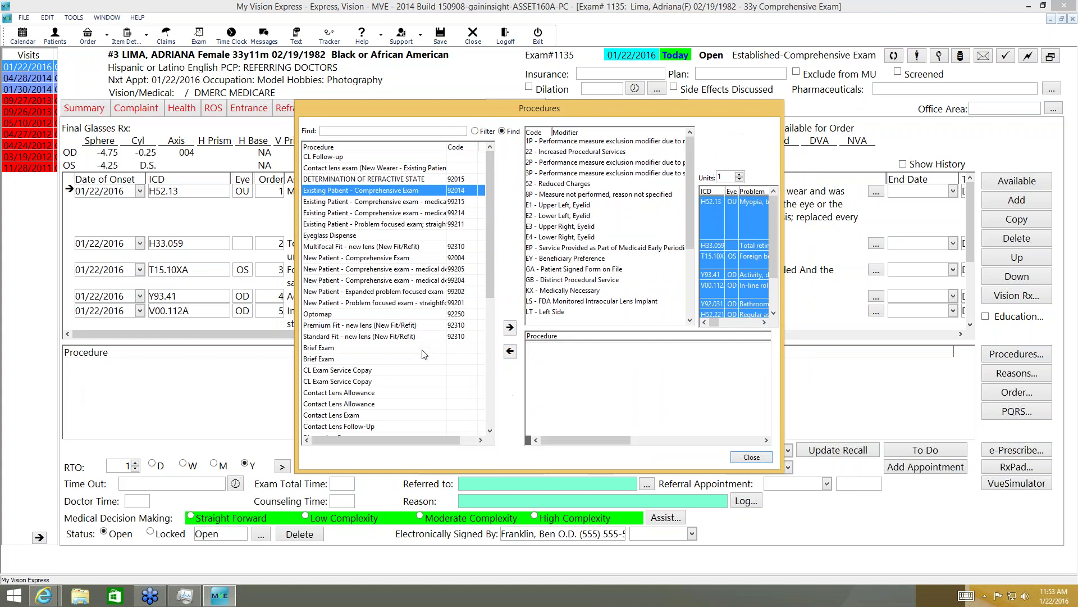
# - Add the procedure Existing Patient - Comprehensive Exam (92014) with modifier 52 - Reduced Charges, linked to the assessment's diagnoses
pyautogui.click(374, 180)
pyautogui.click(371, 192)
pyautogui.click(374, 180)
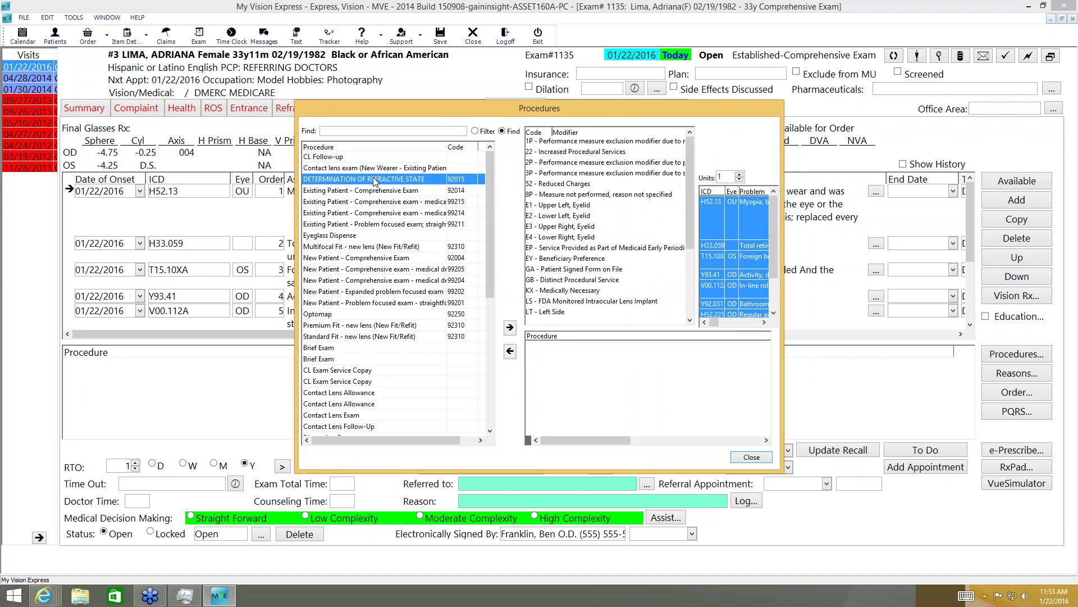
pyautogui.click(372, 195)
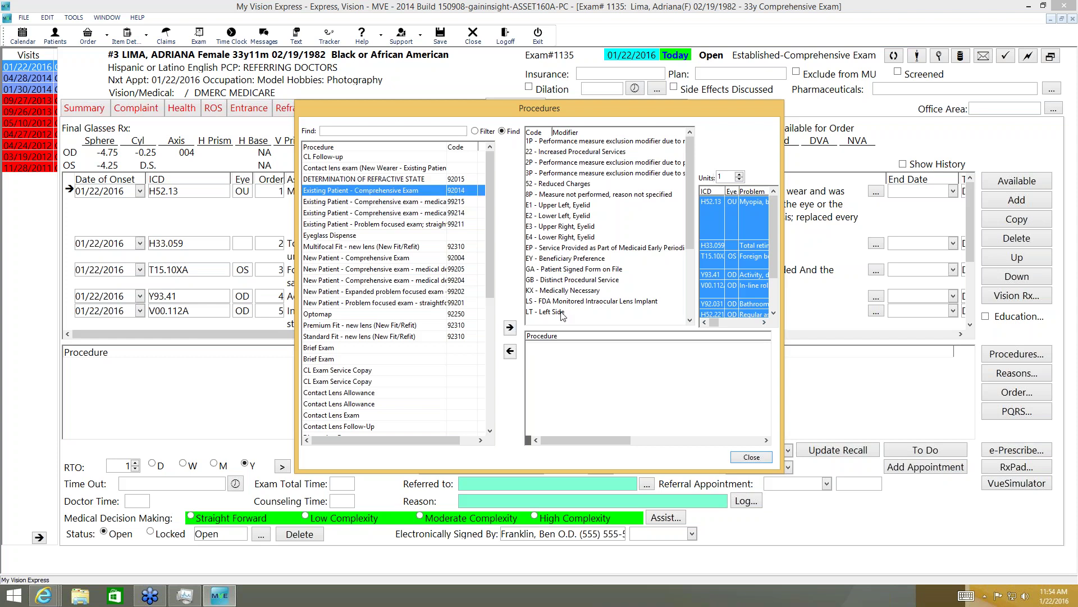
pyautogui.click(570, 184)
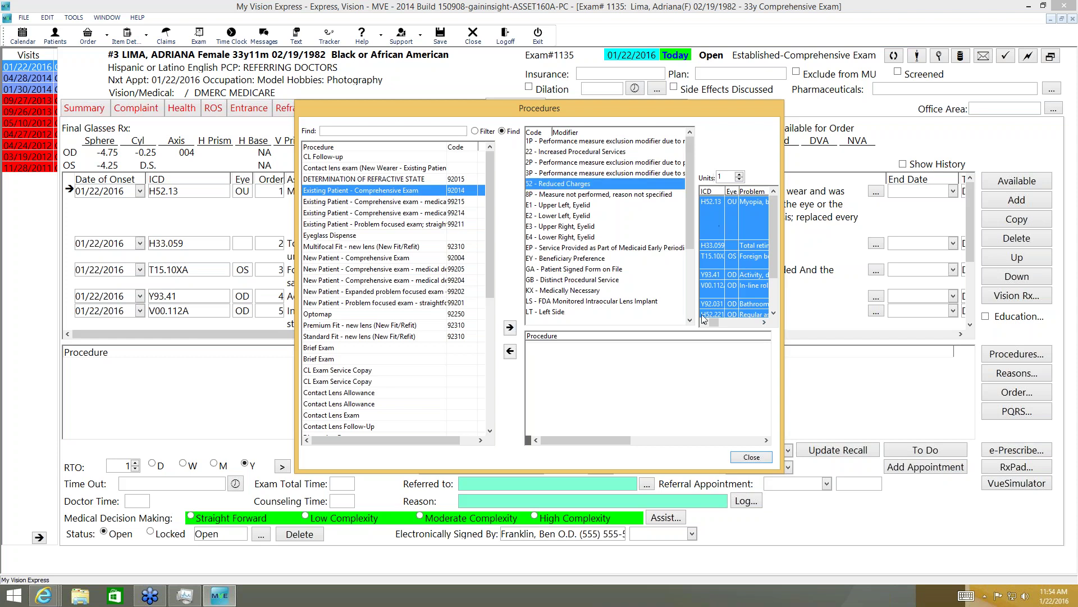
pyautogui.scroll(-2, 771, 227)
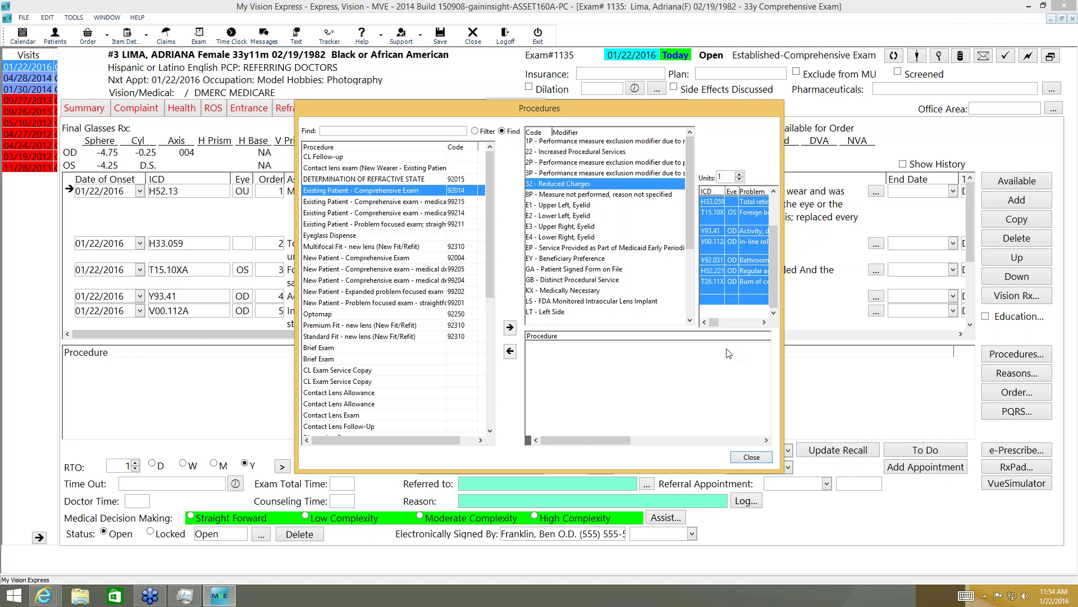
pyautogui.click(510, 329)
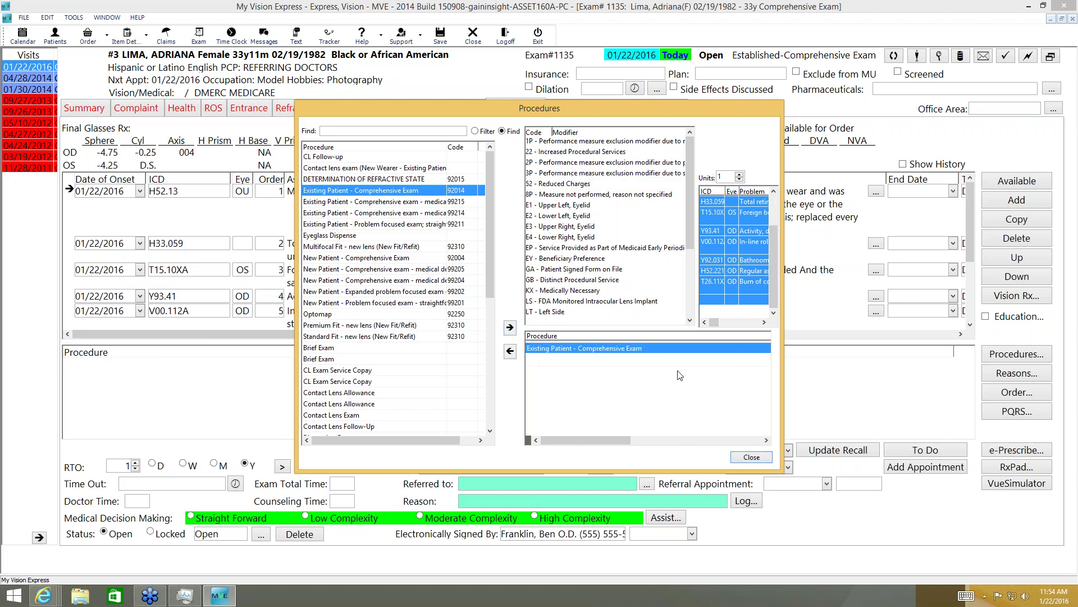
pyautogui.click(753, 458)
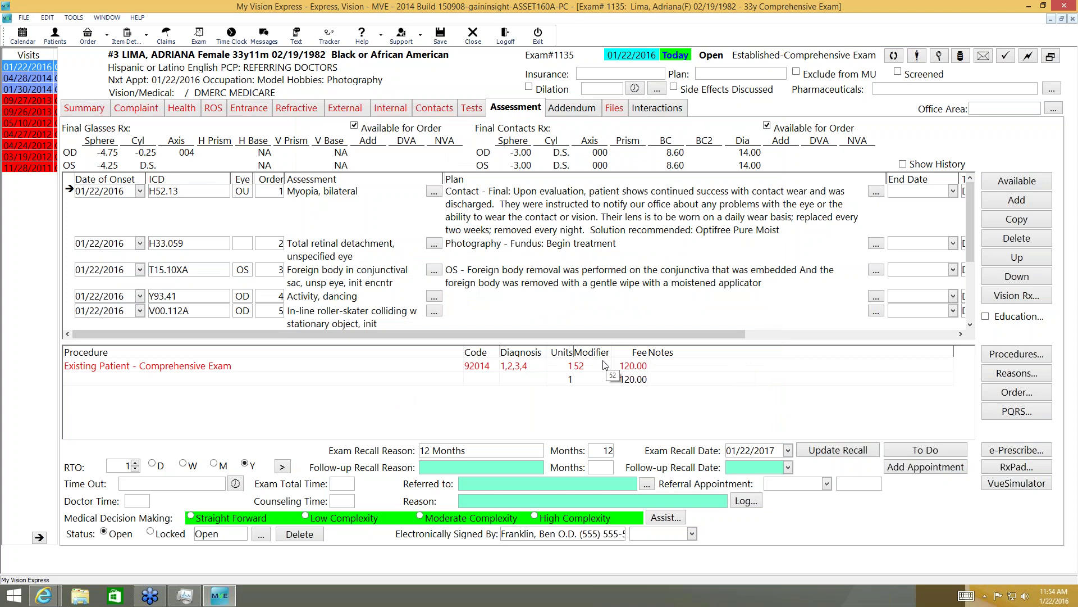
# - Remove the modified exam charge, and add Determination of Refractive State (92015) and Existing Patient - Comprehensive Exam (92014) without modifiers
pyautogui.click(1032, 358)
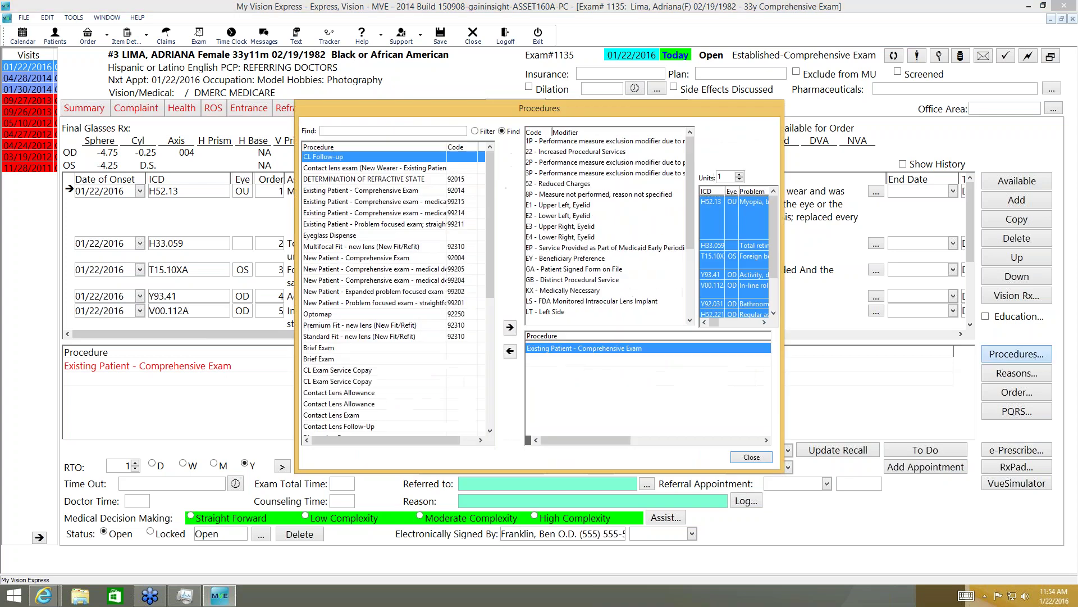
pyautogui.click(511, 353)
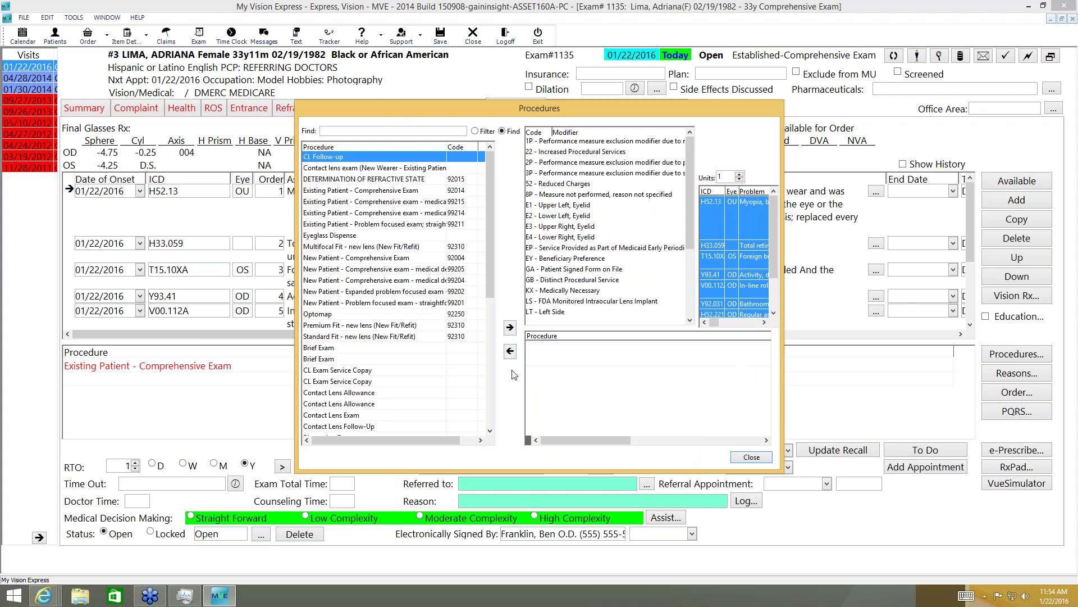
pyautogui.click(359, 183)
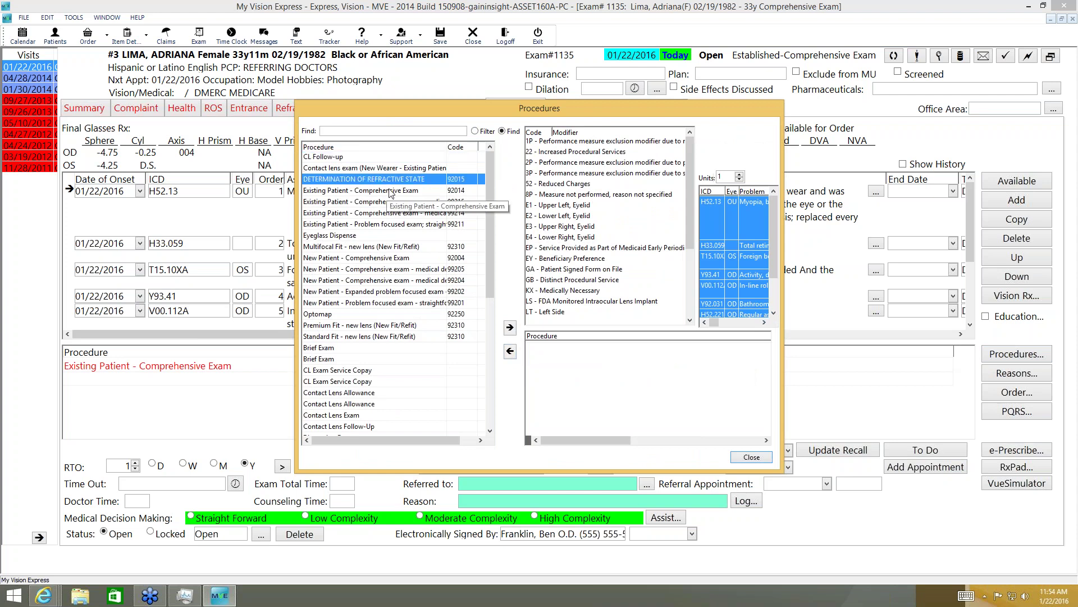
pyautogui.doubleClick(470, 180)
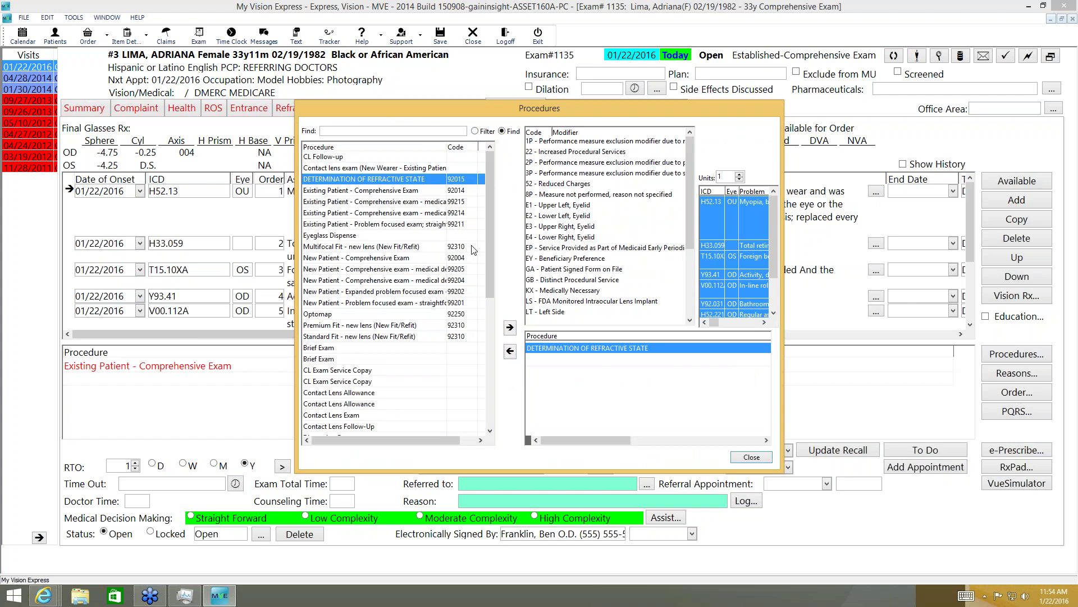
pyautogui.click(436, 191)
pyautogui.click(510, 327)
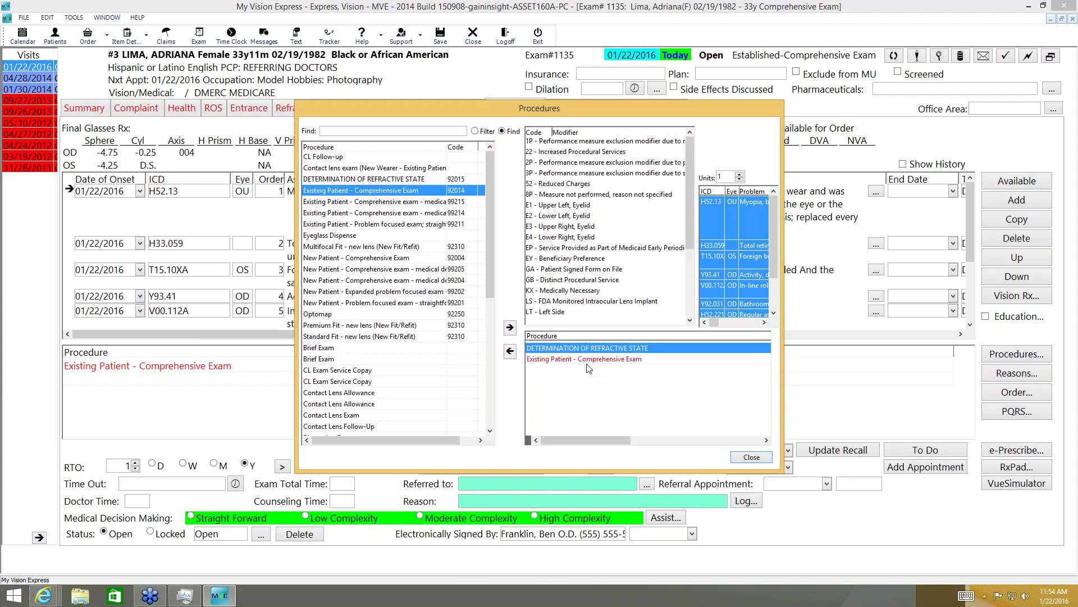
pyautogui.click(752, 456)
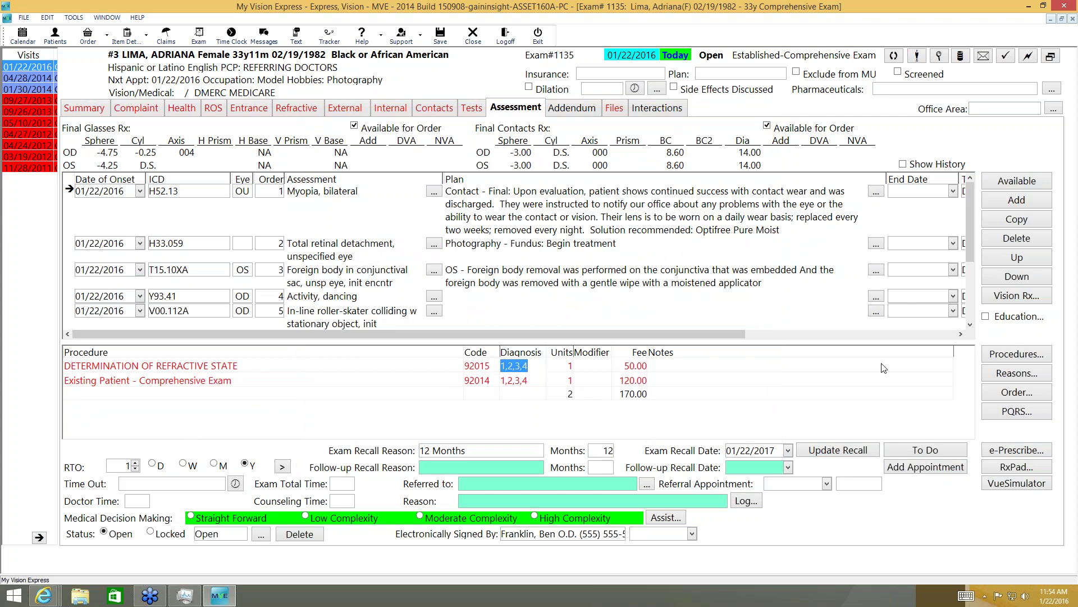
# - Add the procedure Standard Fit - new lens (New Fit/Refit), code 92310, with modifier 22 - Increased Procedural Services
pyautogui.click(1014, 354)
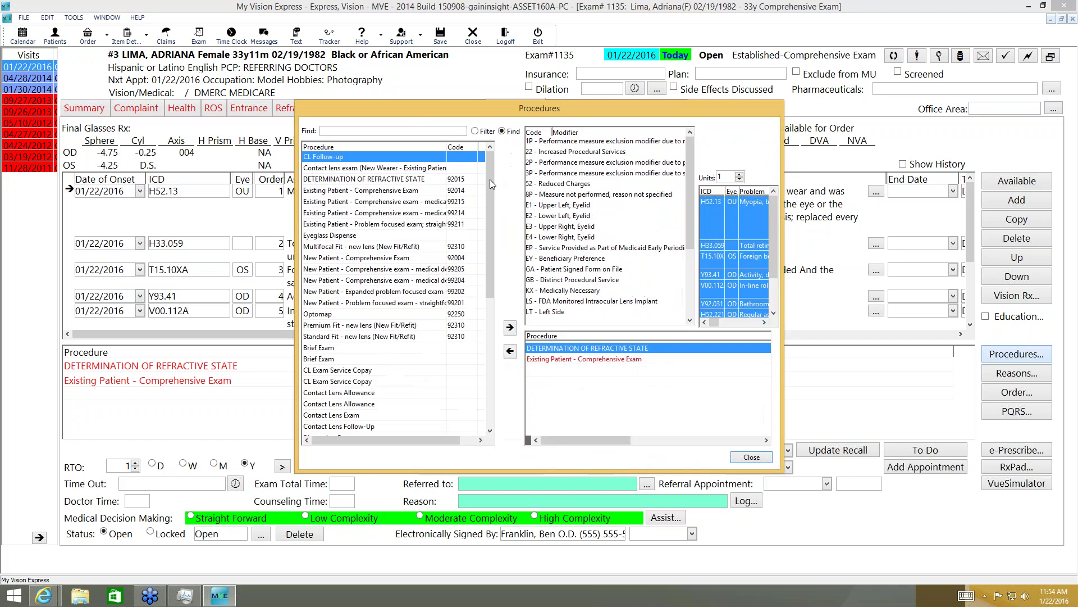
pyautogui.moveTo(489, 175); pyautogui.dragTo(488, 221)
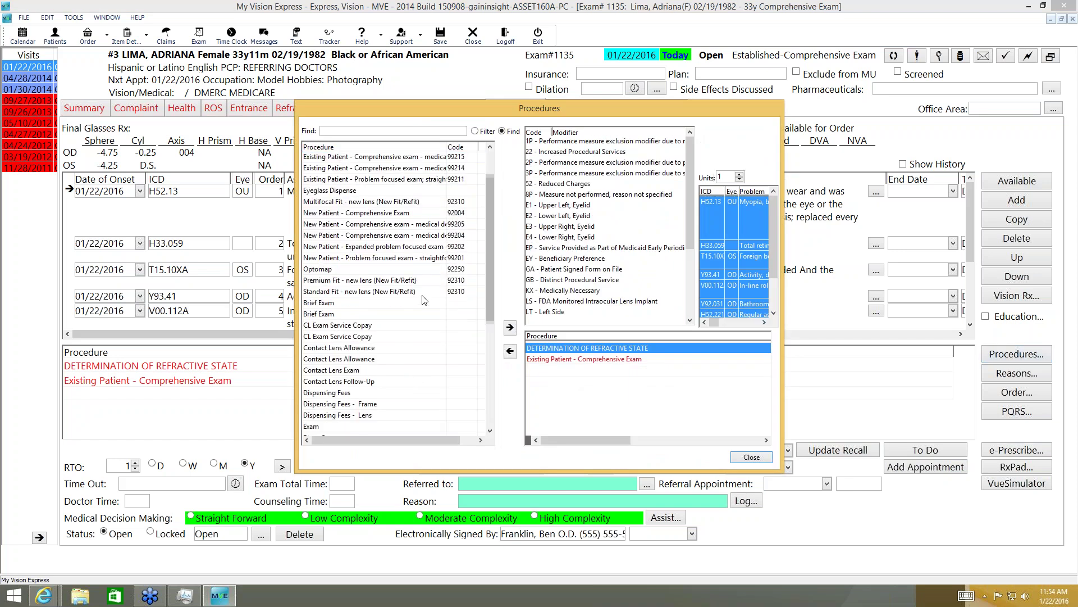
pyautogui.click(425, 292)
pyautogui.click(509, 327)
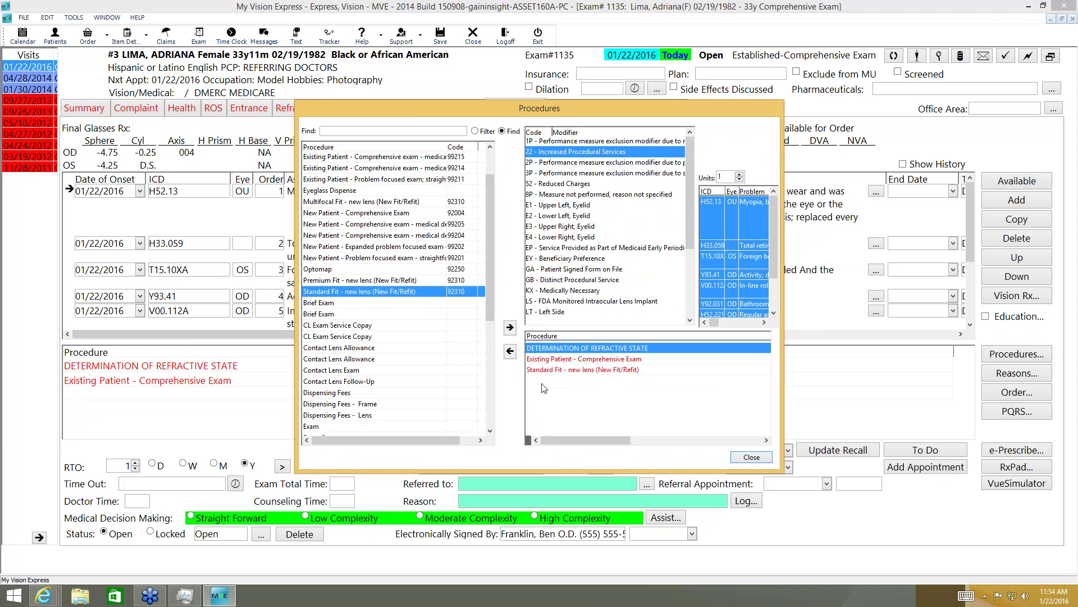
pyautogui.click(752, 457)
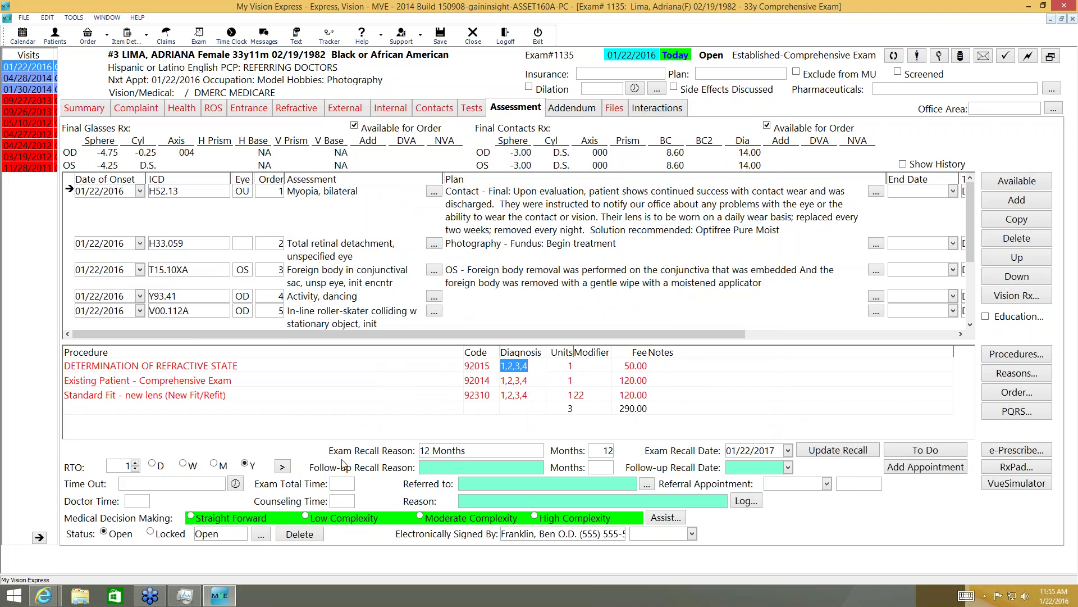
# - Check the exam and follow-up recall reasons, and set the RTO to 1 week, applying it to the follow-up recall date
pyautogui.click(509, 451)
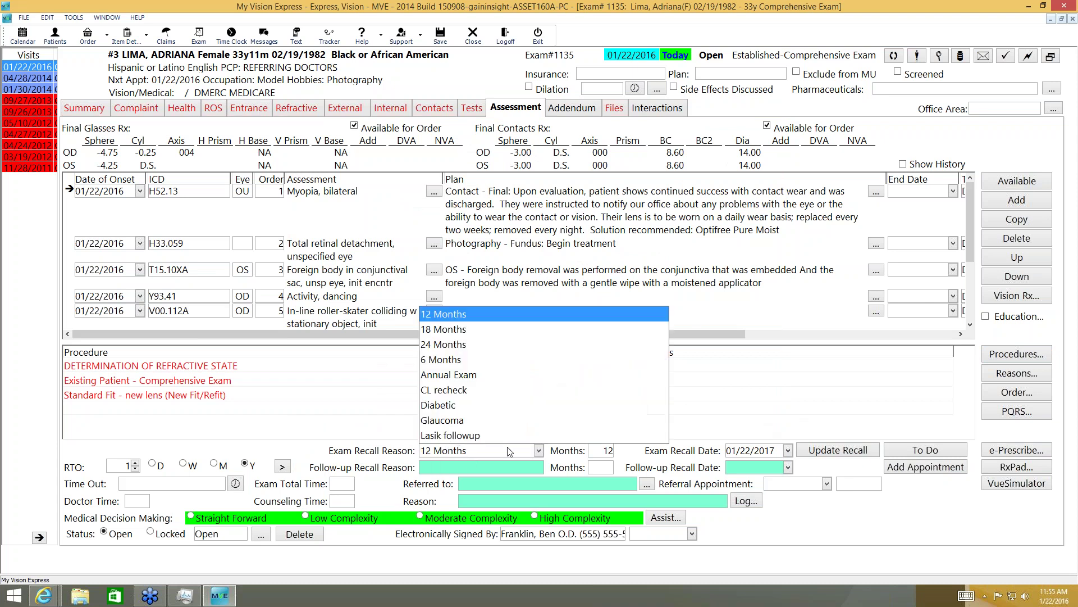
pyautogui.click(509, 451)
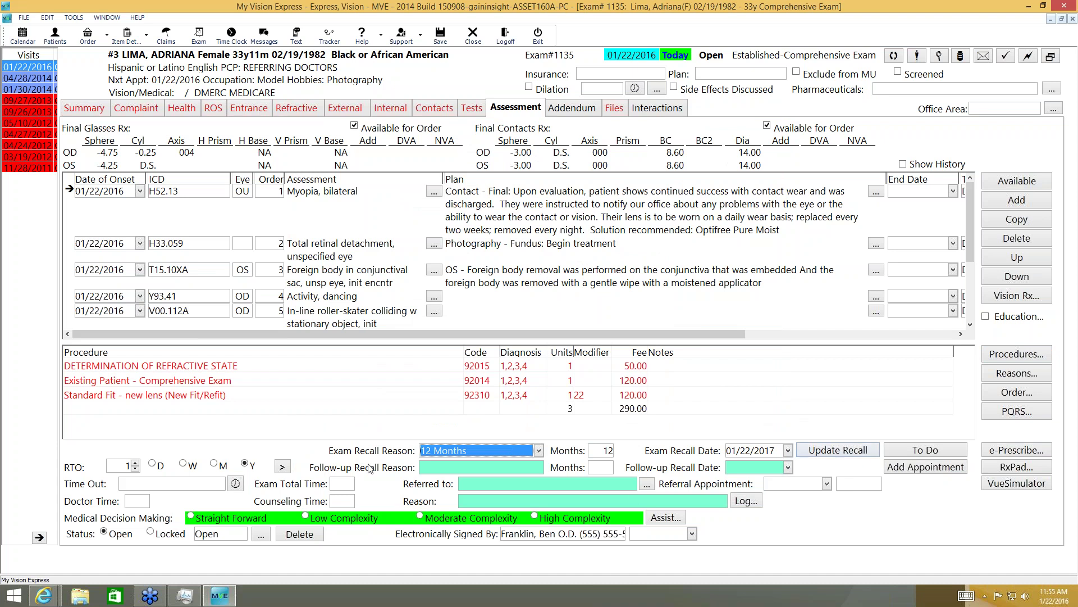
pyautogui.click(441, 469)
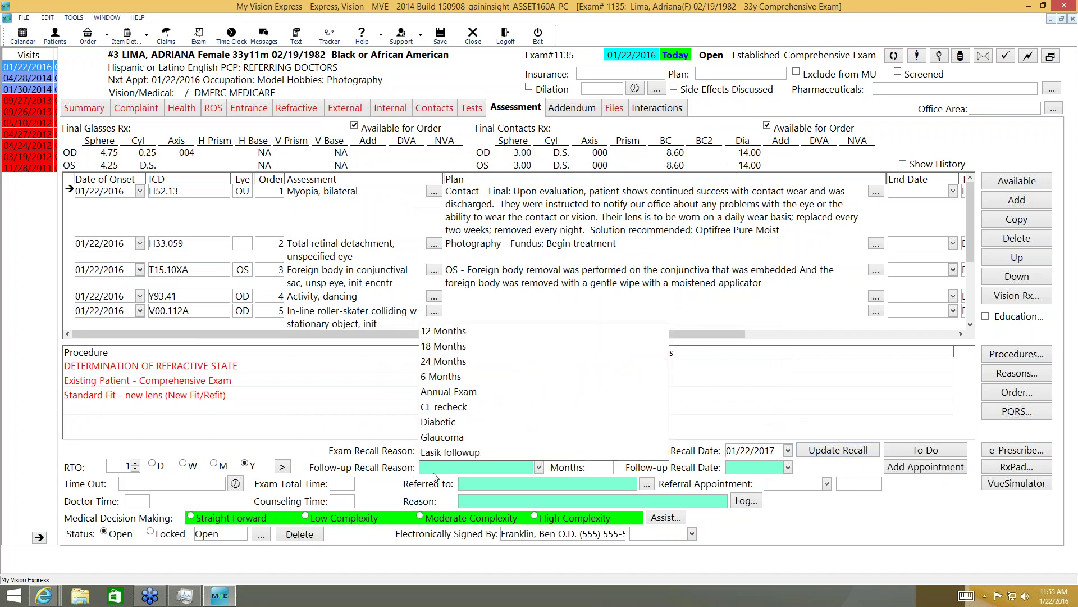
pyautogui.click(392, 471)
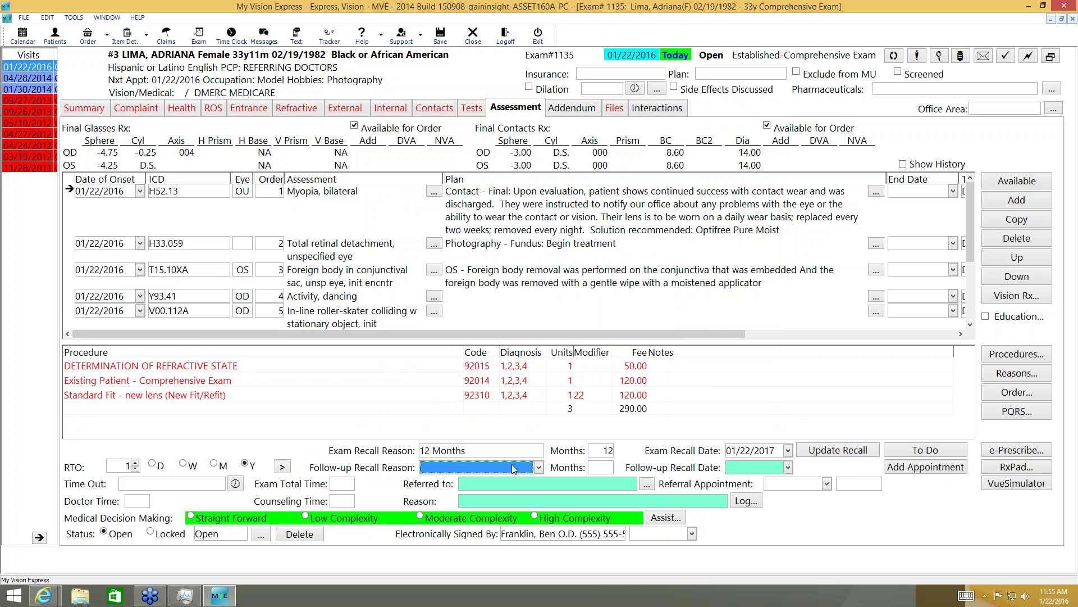
pyautogui.click(539, 468)
pyautogui.click(374, 470)
pyautogui.click(184, 464)
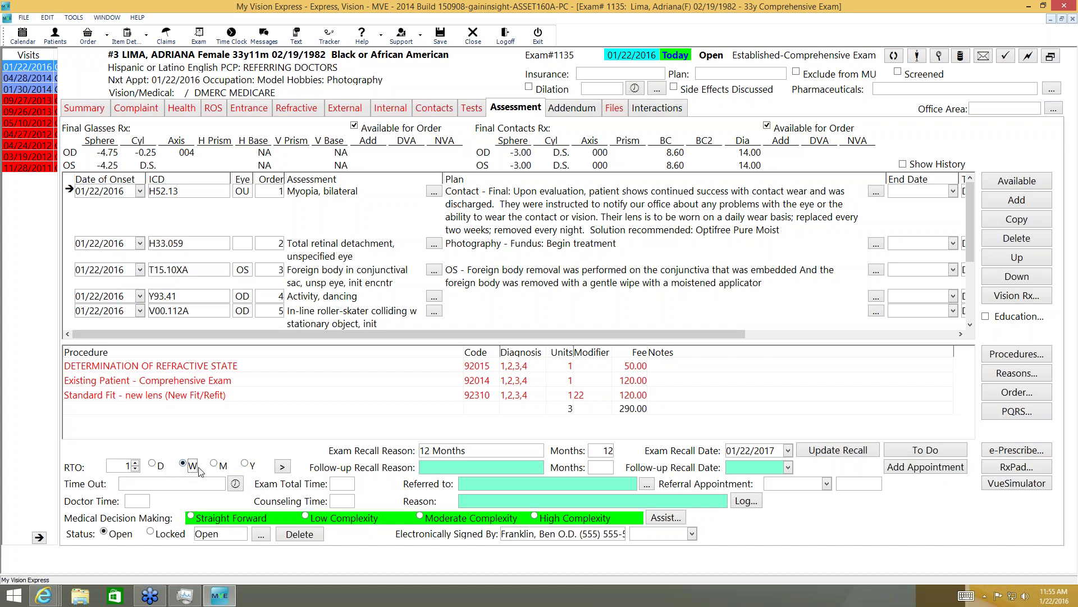
pyautogui.click(282, 469)
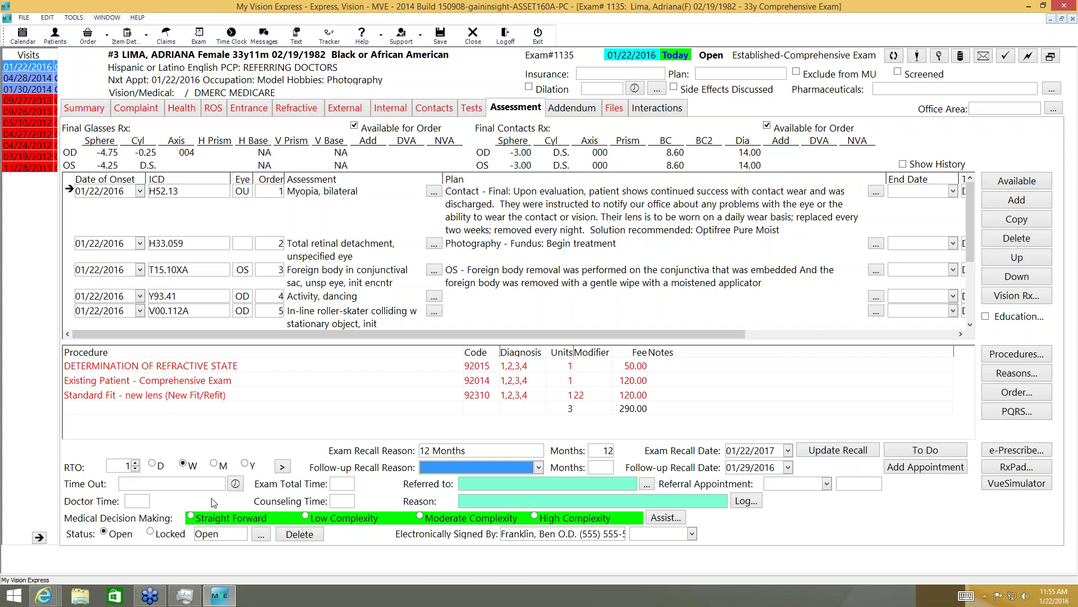
# - Stamp the exam's Time Out with the current date and time
pyautogui.click(169, 484)
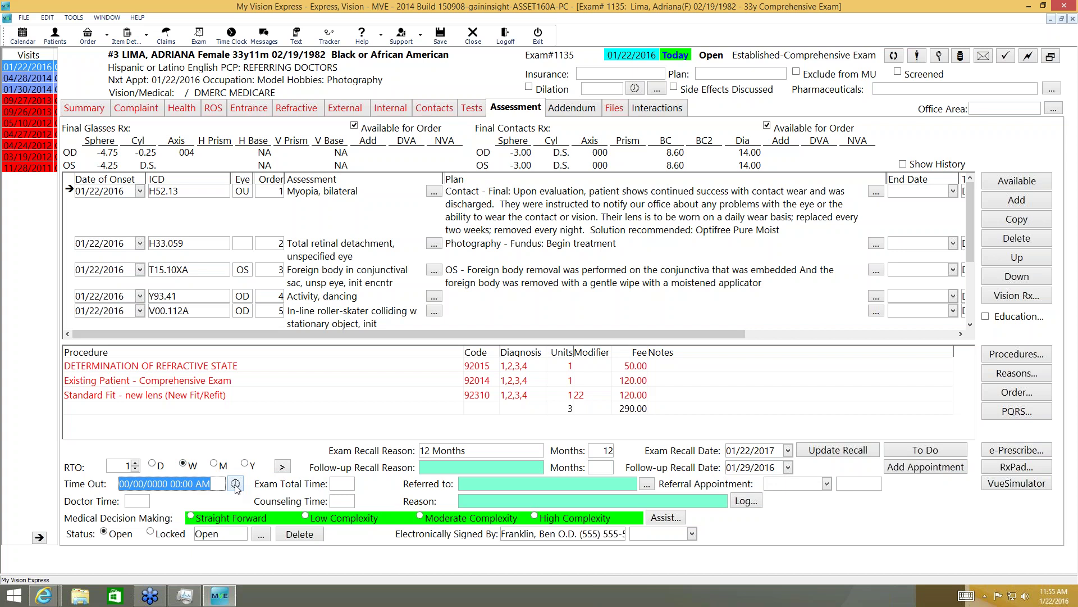
pyautogui.click(235, 484)
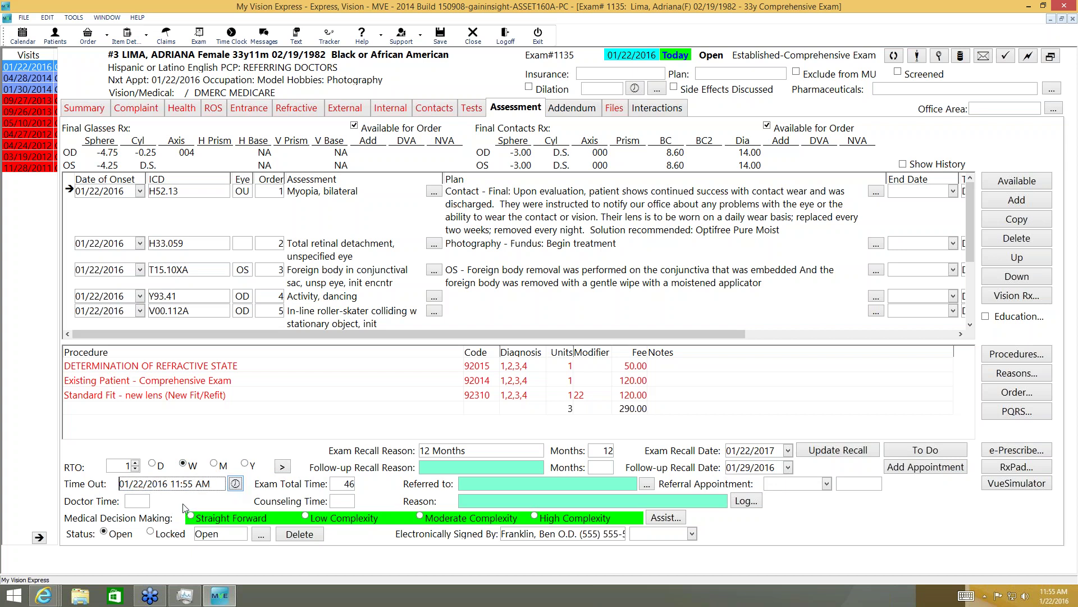
pyautogui.press('Tab')
pyautogui.click(345, 501)
# - Mark the patient as dilated at the current time and side effects as discussed, and look through the available dilation pharmaceuticals
pyautogui.click(310, 107)
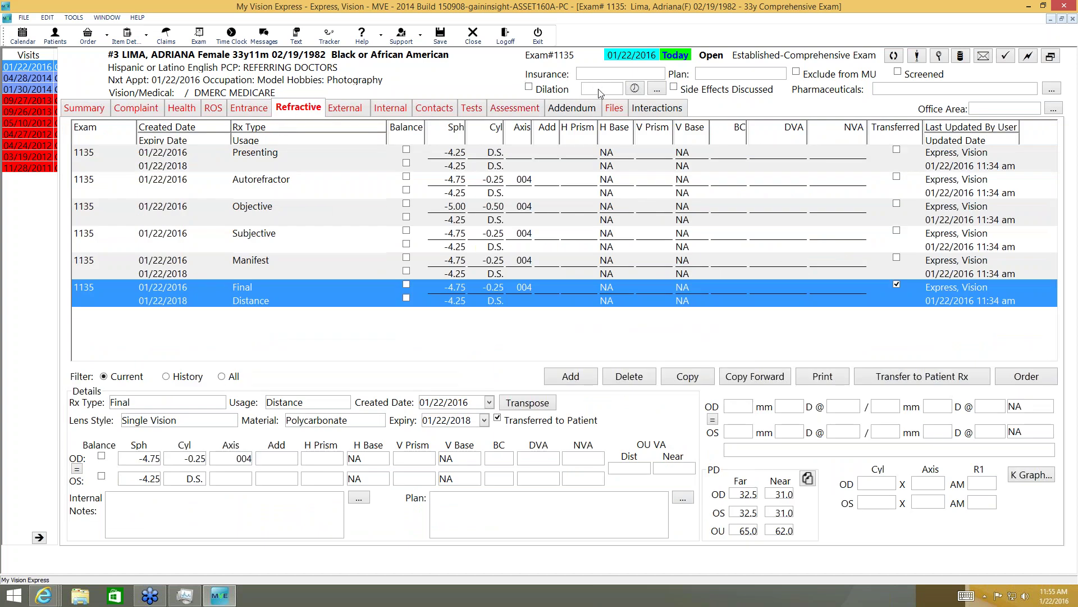
pyautogui.click(528, 87)
pyautogui.click(635, 88)
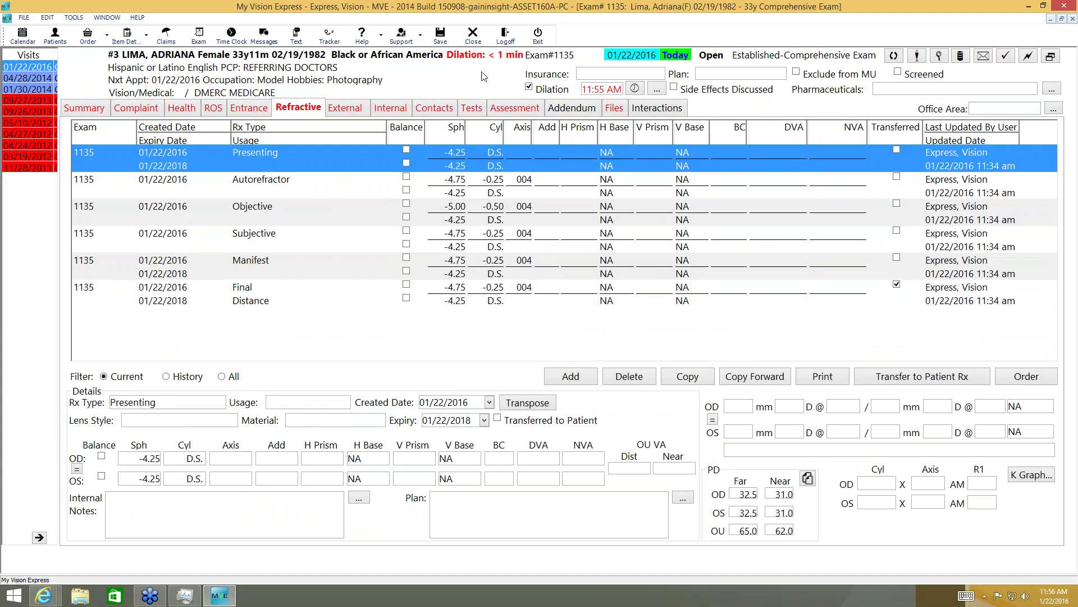
pyautogui.click(677, 89)
pyautogui.click(1032, 88)
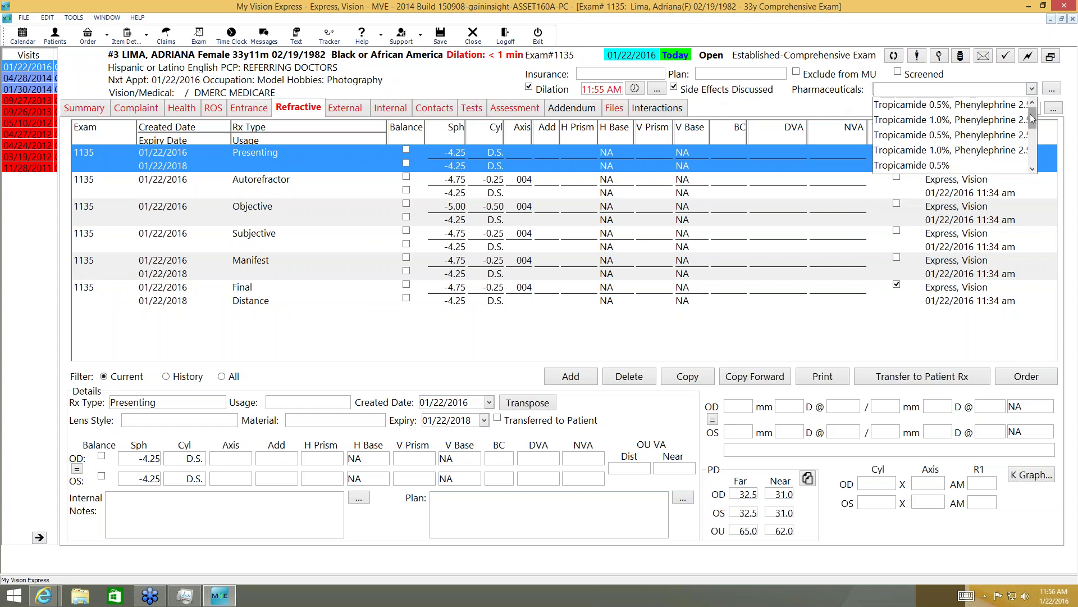
pyautogui.moveTo(1033, 125); pyautogui.dragTo(1032, 154)
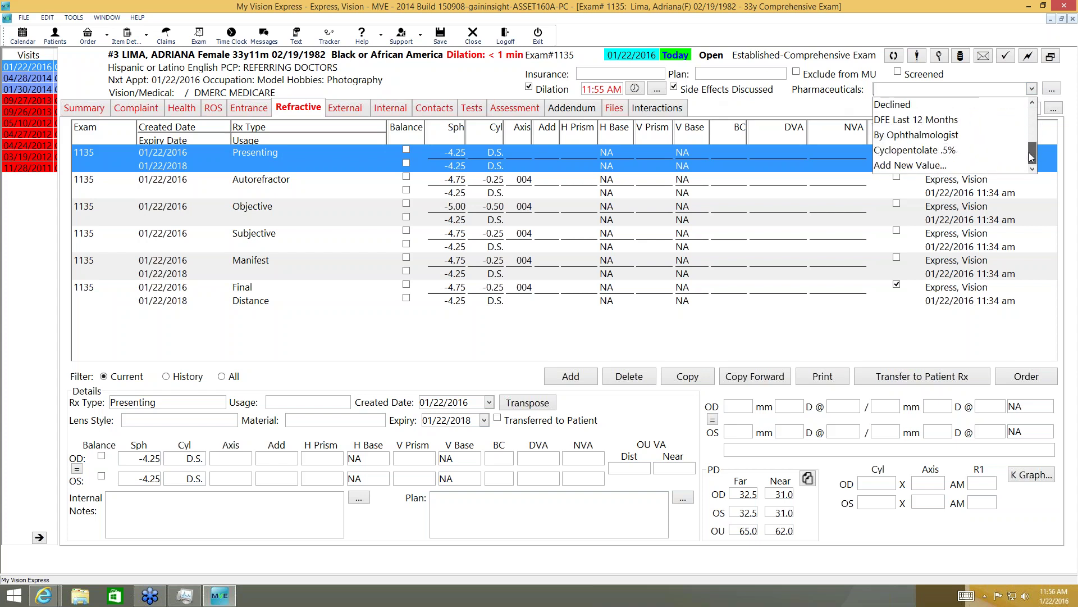
# - Clear the Dilation mark and set the pharmaceuticals entry to DFE Last 12 Months
pyautogui.click(530, 88)
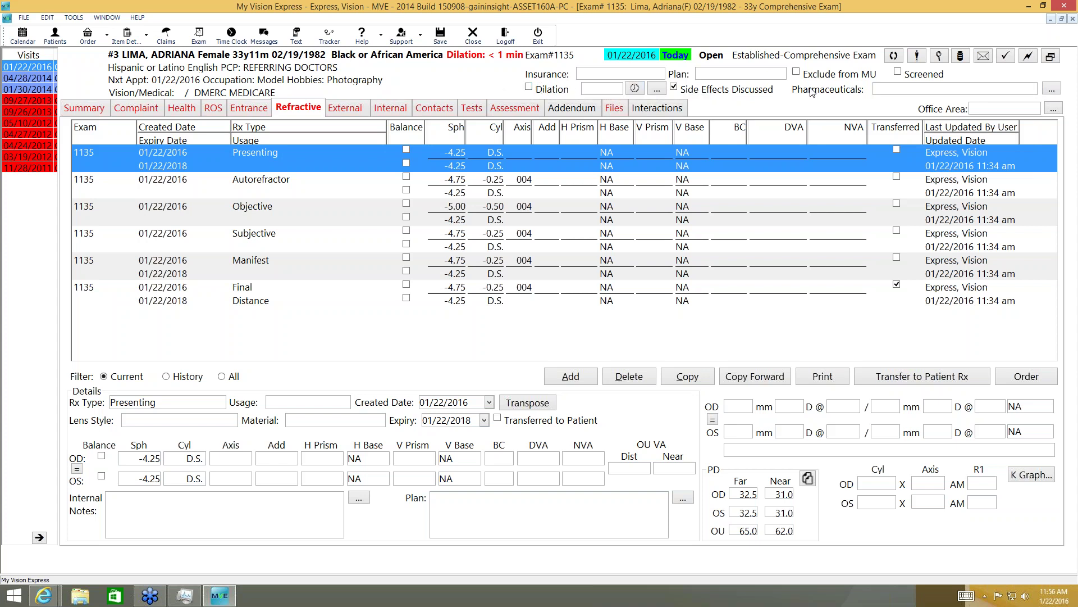
pyautogui.click(900, 90)
pyautogui.click(1032, 89)
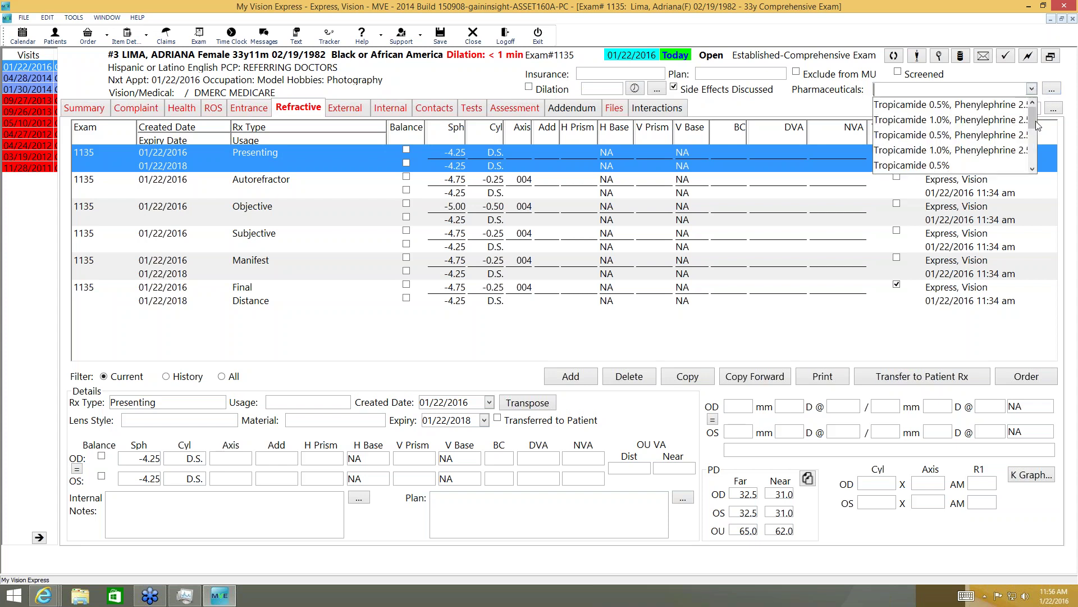
pyautogui.moveTo(1033, 119); pyautogui.dragTo(1032, 163)
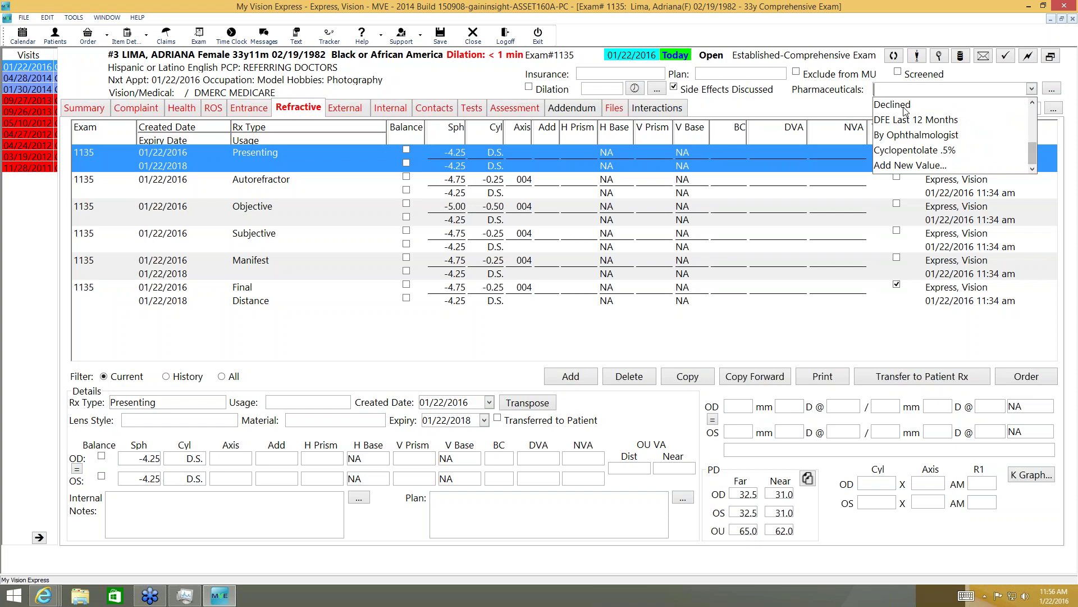
pyautogui.click(1014, 103)
pyautogui.click(1031, 89)
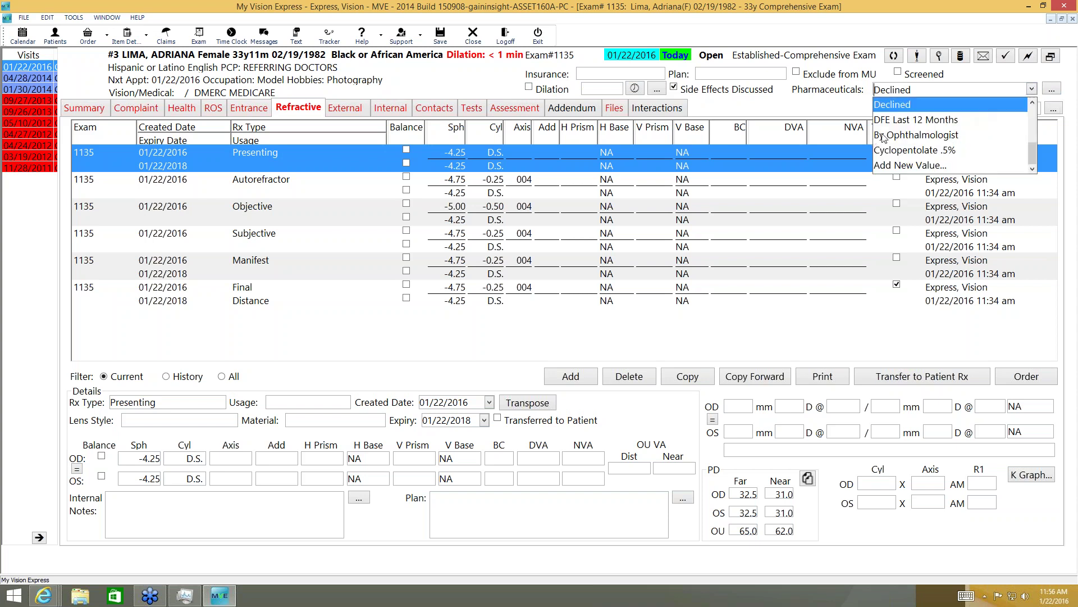
pyautogui.click(894, 124)
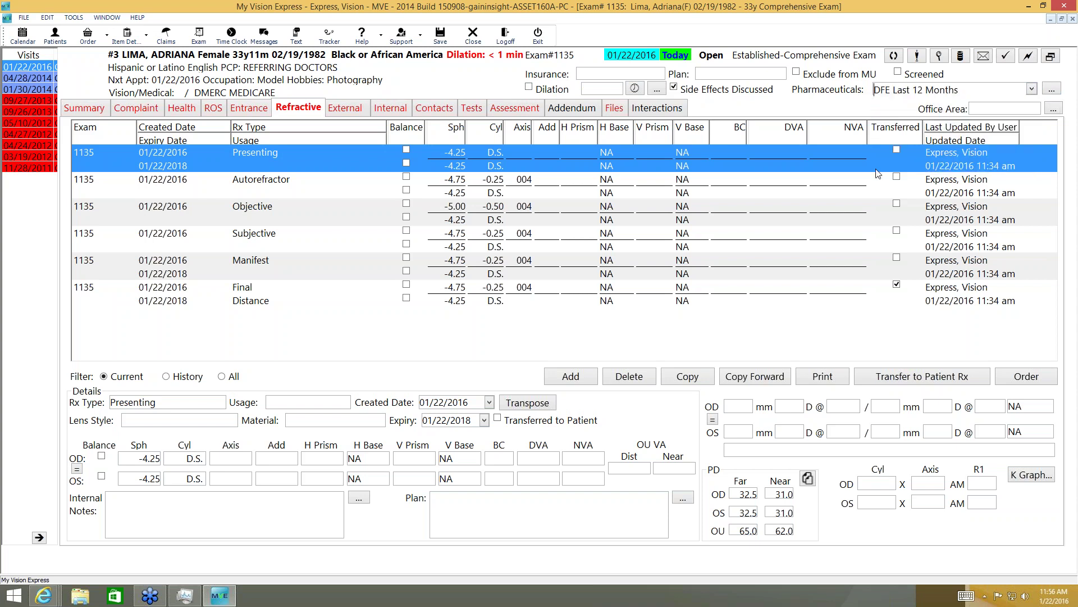
pyautogui.click(1032, 89)
pyautogui.moveTo(1033, 152); pyautogui.dragTo(1035, 114)
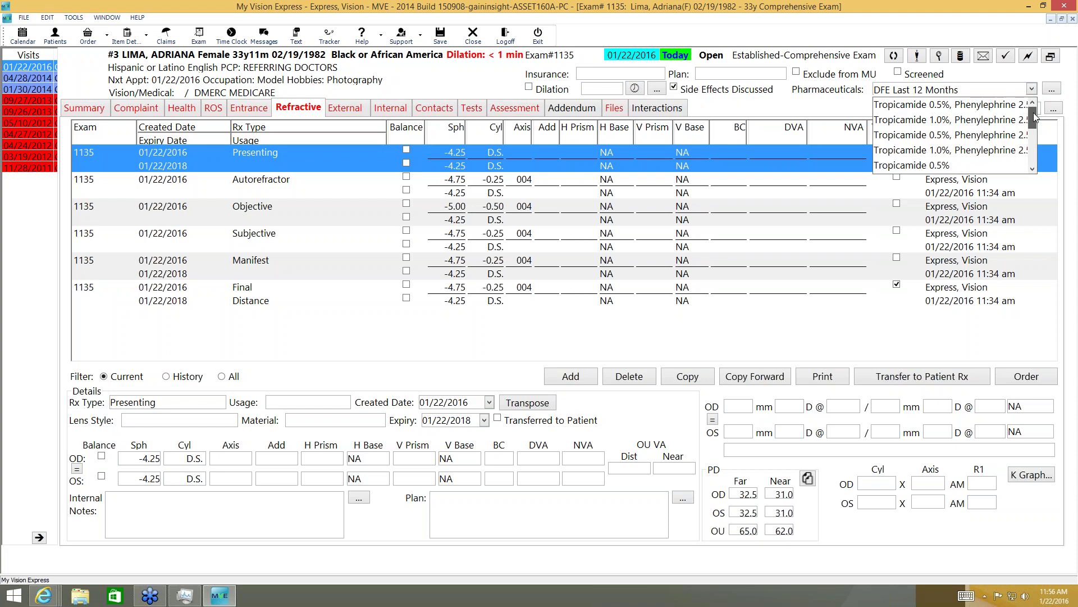
# - Replace DFE Last 12 Months with Declined in the selected dilation pharmaceuticals
pyautogui.click(1052, 88)
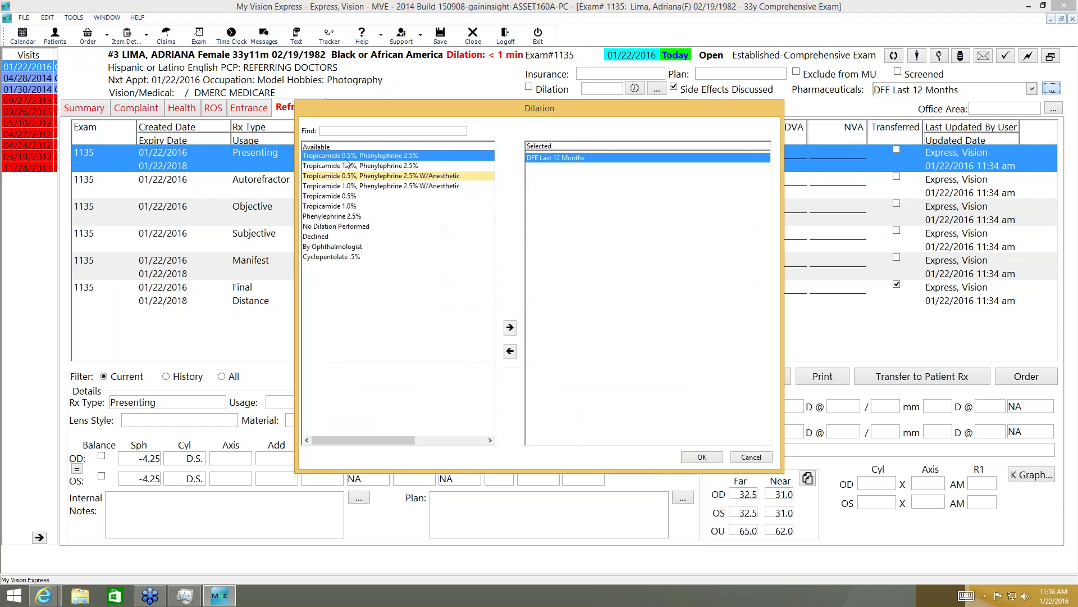
pyautogui.click(329, 236)
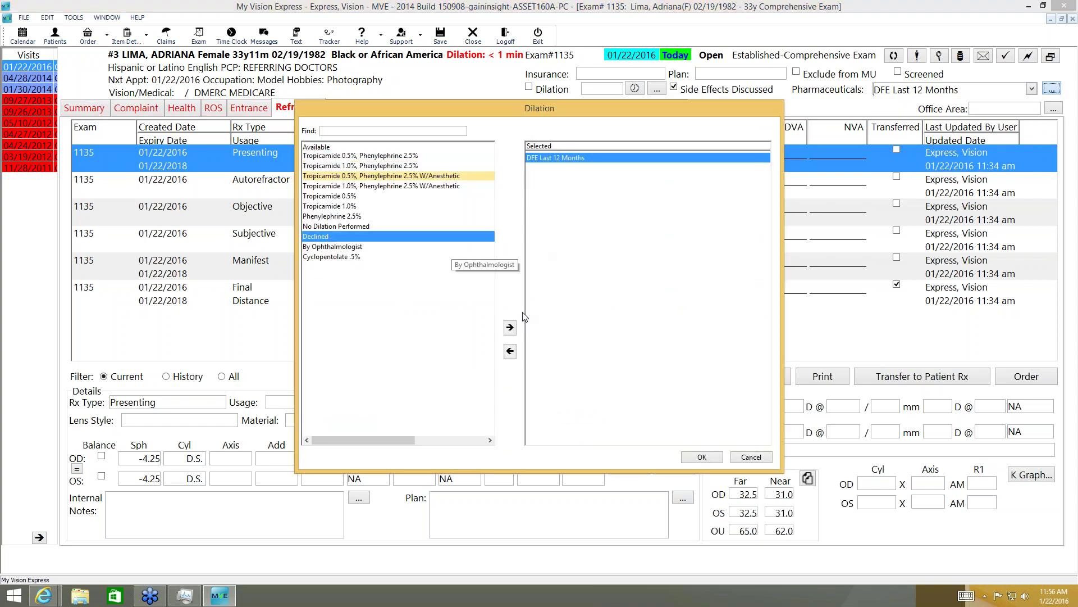
pyautogui.click(510, 327)
pyautogui.click(542, 159)
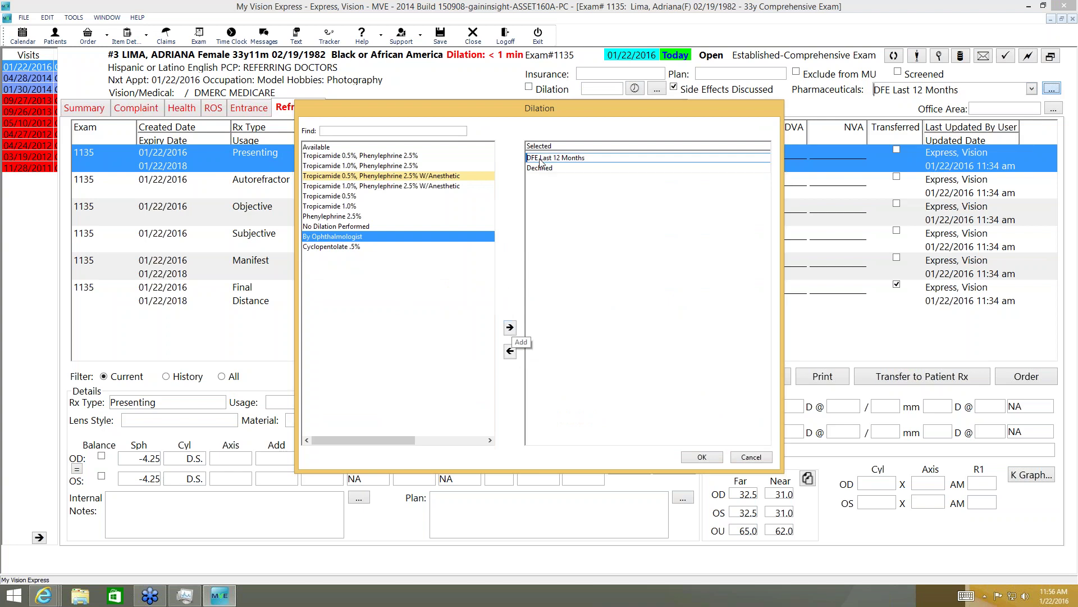
pyautogui.click(510, 351)
pyautogui.click(702, 457)
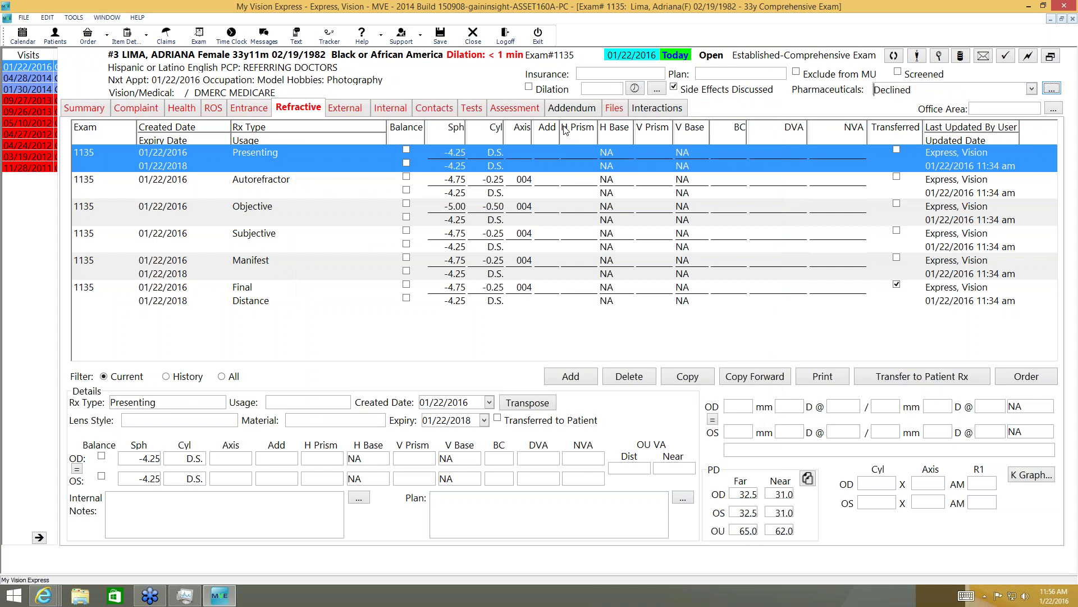
# - Rate the assessment's medical decision making as Limited Sx or Dx, Limited data review and Moderate risk, and review the Exam Coder's code levels
pyautogui.click(533, 112)
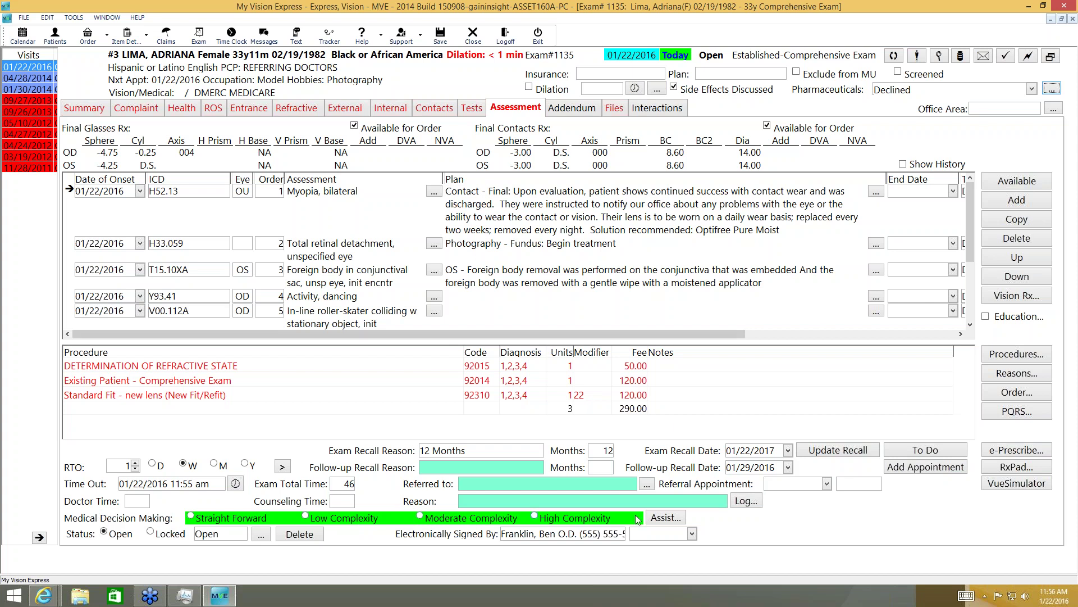
pyautogui.click(666, 517)
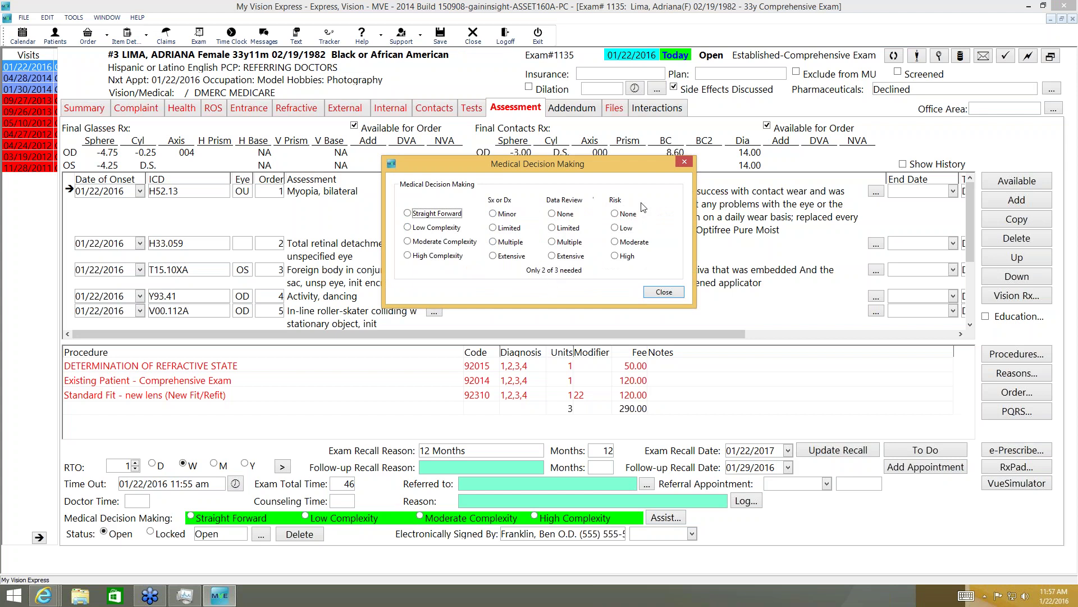
pyautogui.click(552, 227)
pyautogui.click(493, 228)
pyautogui.click(616, 244)
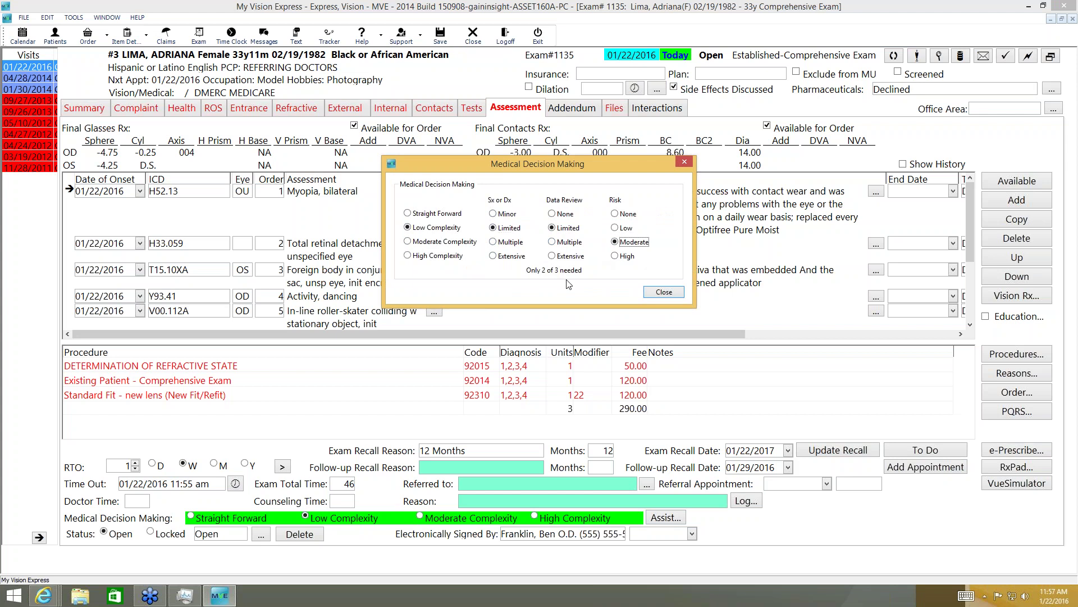
pyautogui.click(663, 293)
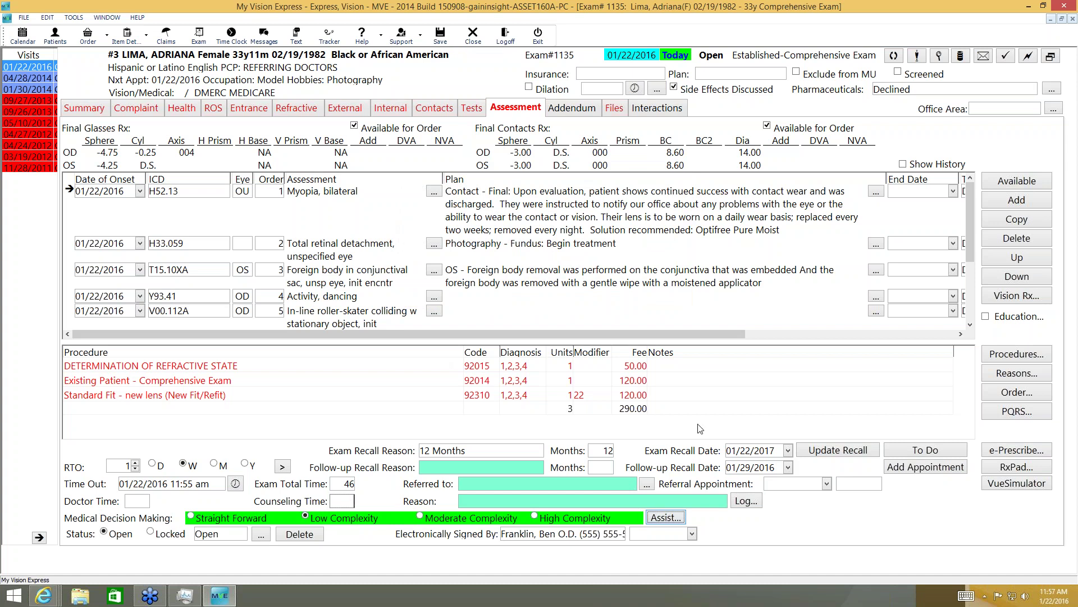
pyautogui.click(1004, 57)
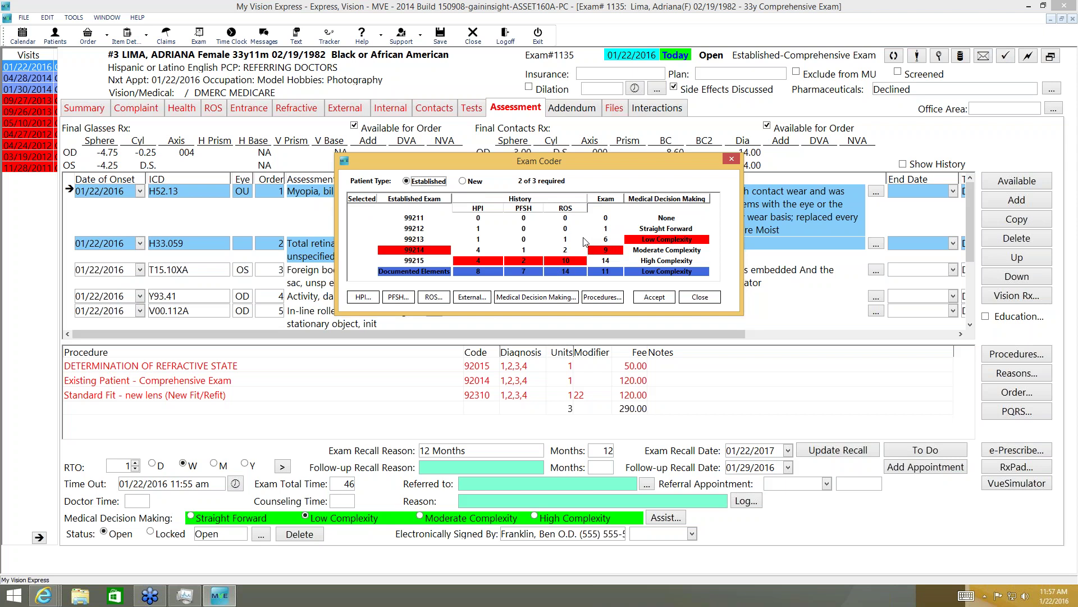
pyautogui.click(731, 159)
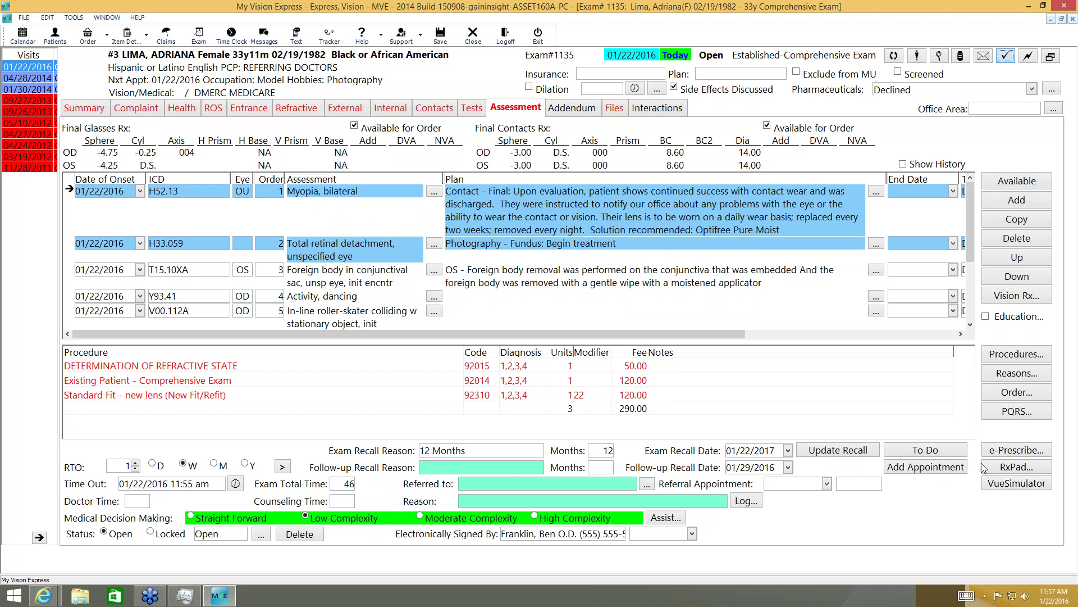
# - Start a prescription on the Rx Pad, search all medications rather than only favorites for "resi", and select RESINOL (Topical)
pyautogui.click(1012, 469)
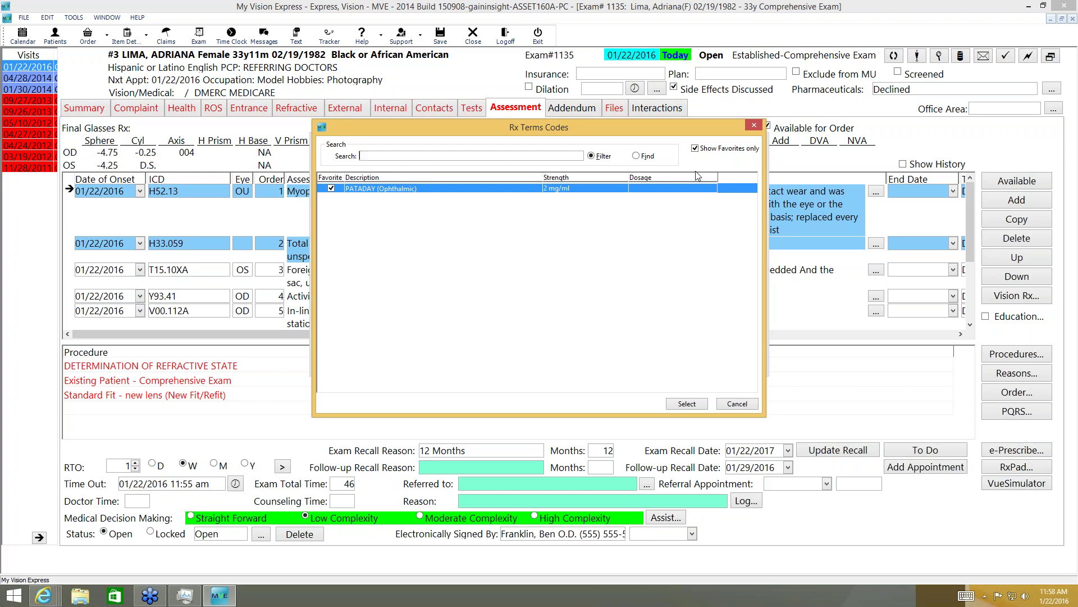
pyautogui.click(696, 148)
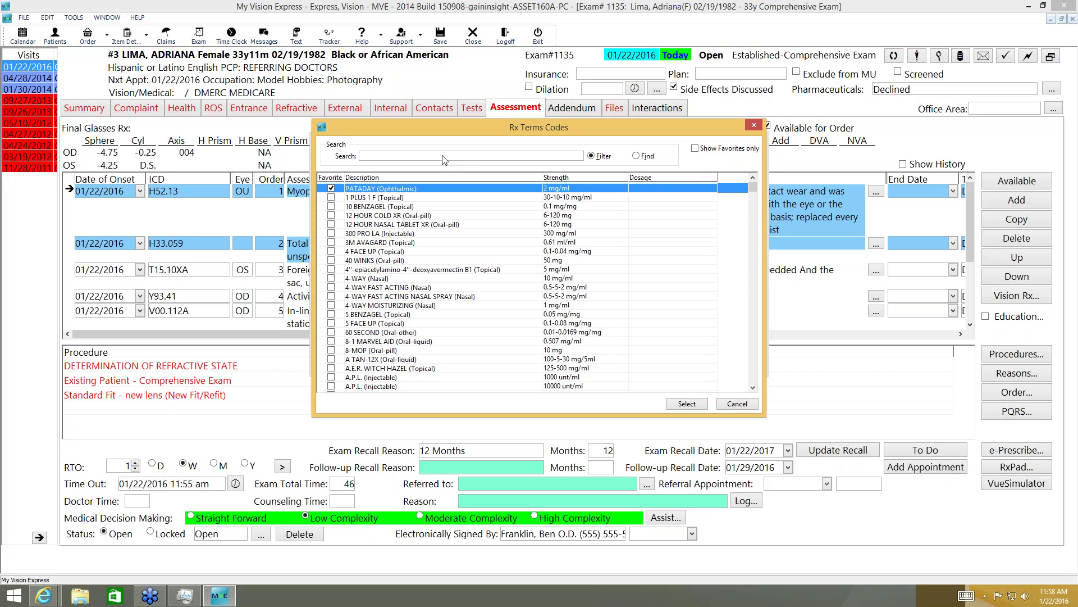
pyautogui.write('rest')
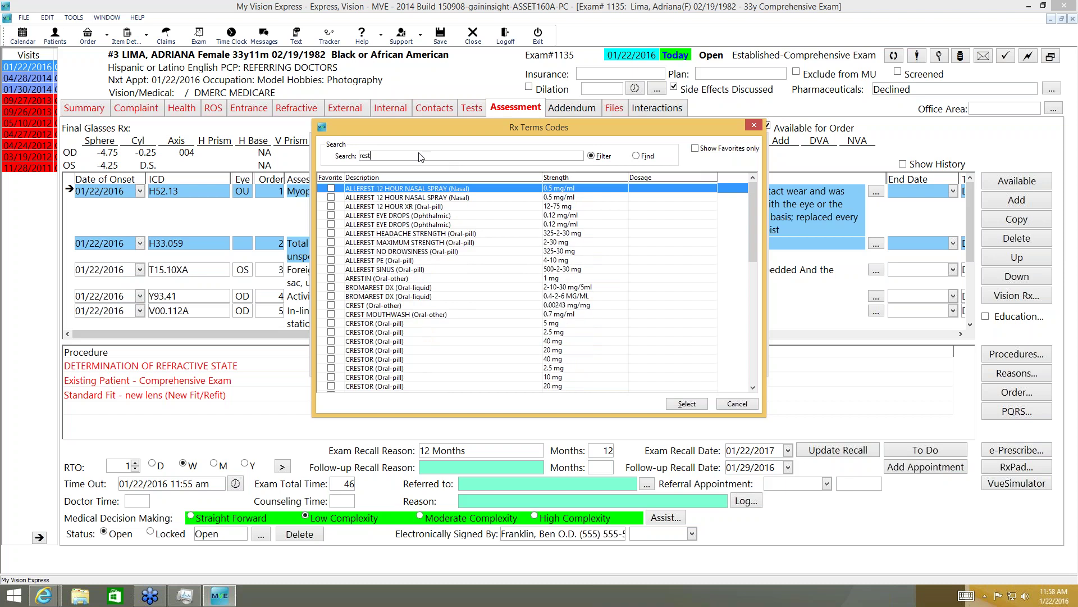
pyautogui.press('BackSpace')
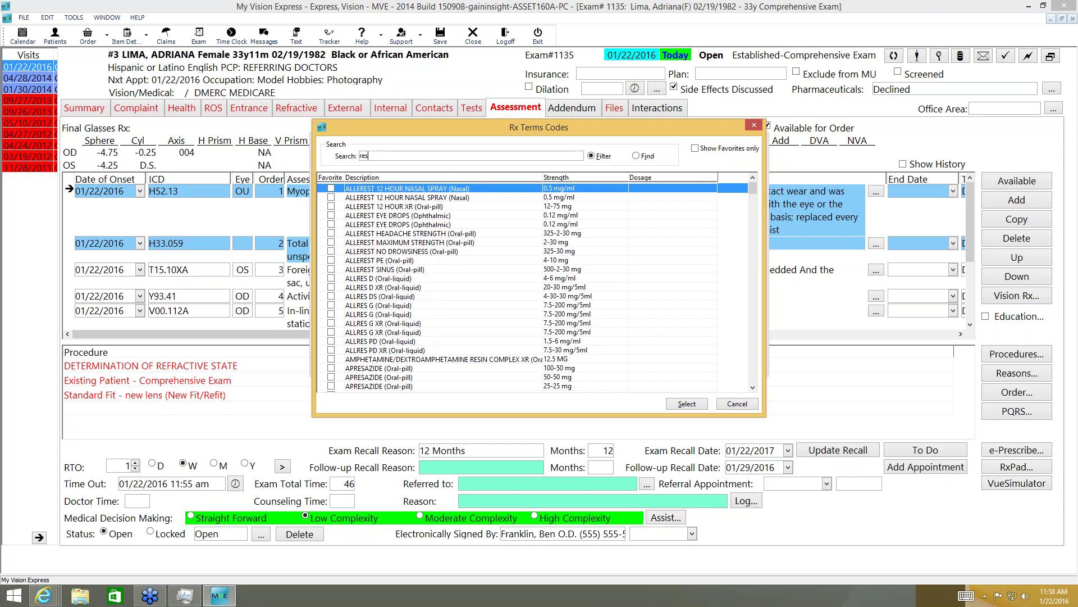
pyautogui.write('i')
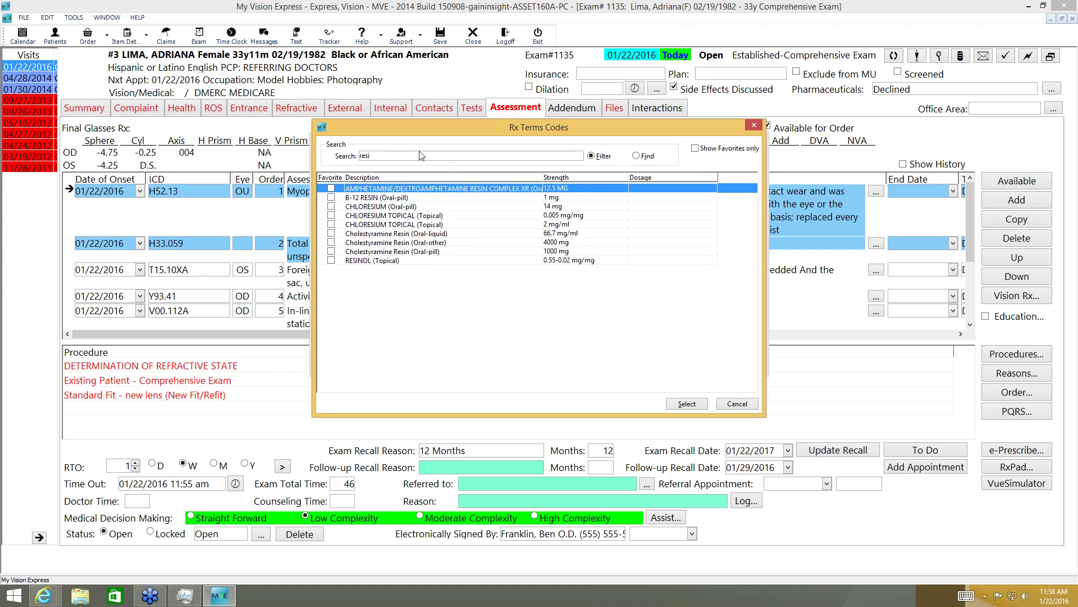
pyautogui.click(372, 261)
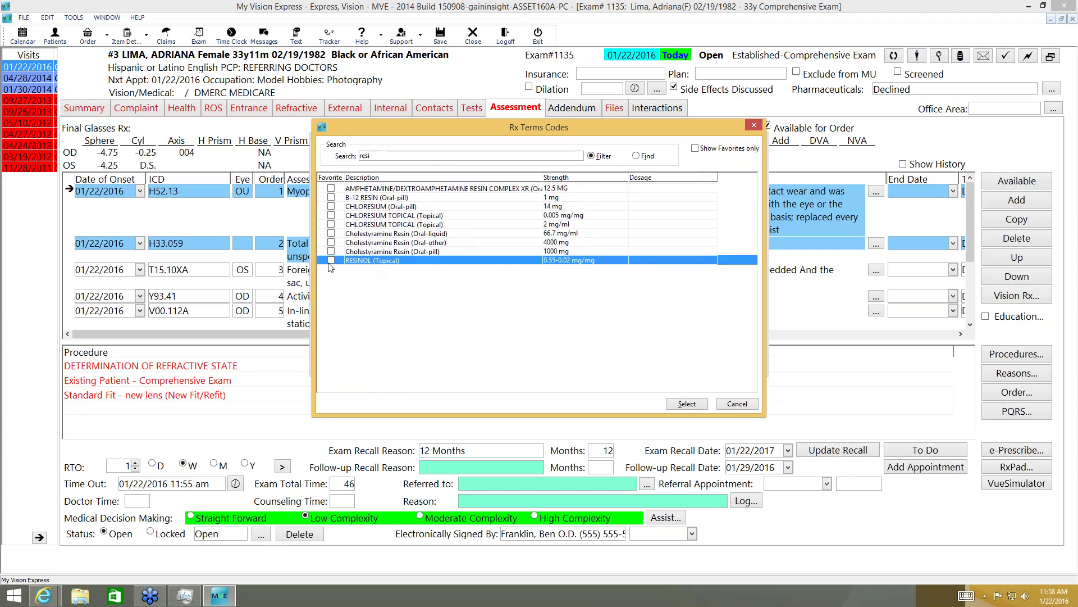
pyautogui.click(686, 404)
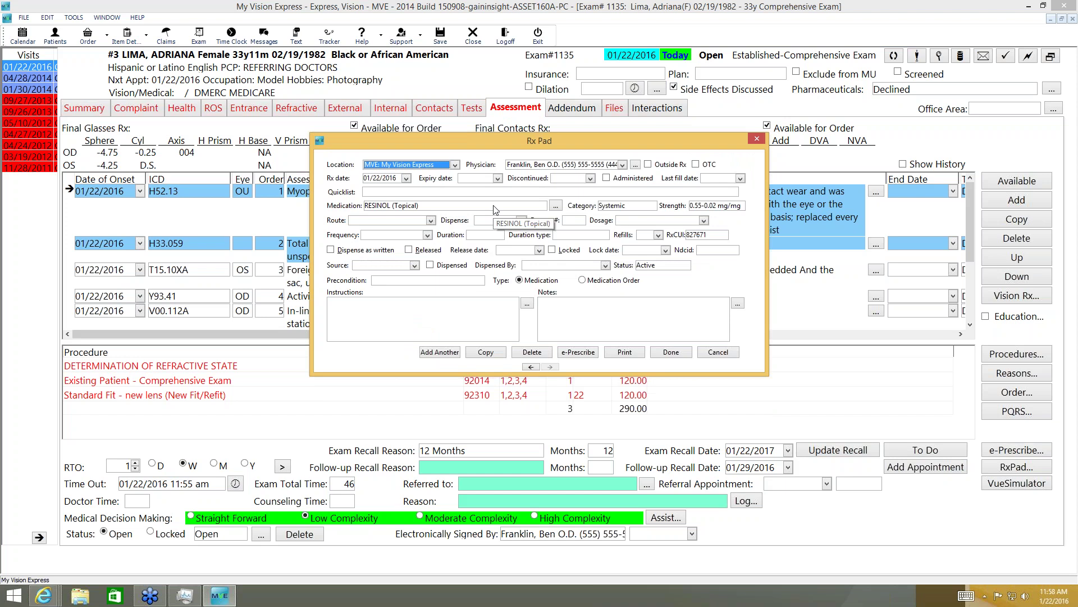
# - Change the prescribed medication to the favorite PATADAY (Ophthalmic), with route Eyes, both, frequency BID and Dispense as written
pyautogui.click(556, 206)
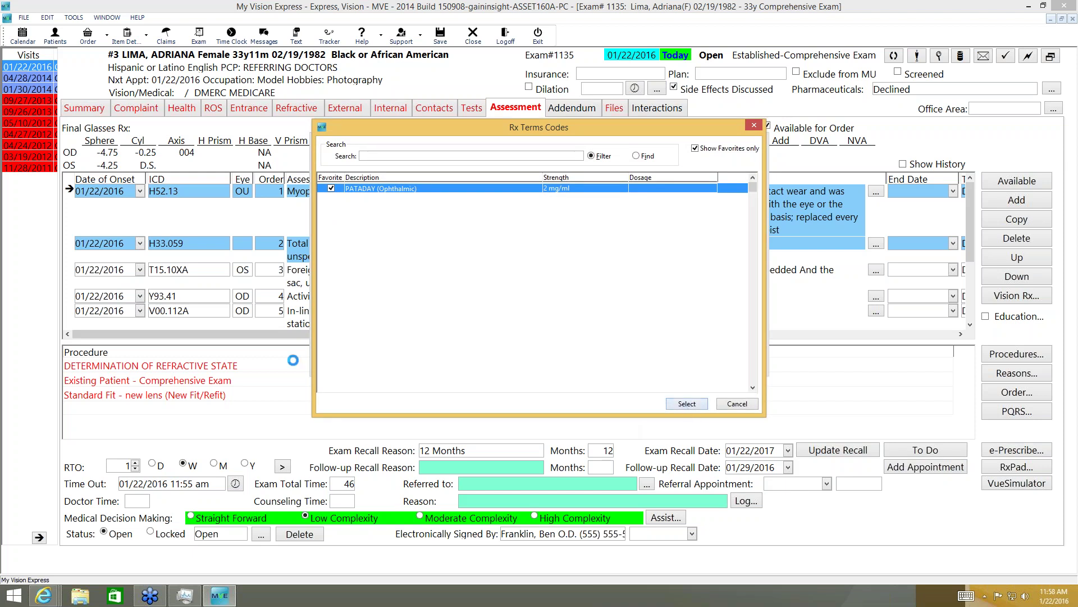
pyautogui.click(686, 405)
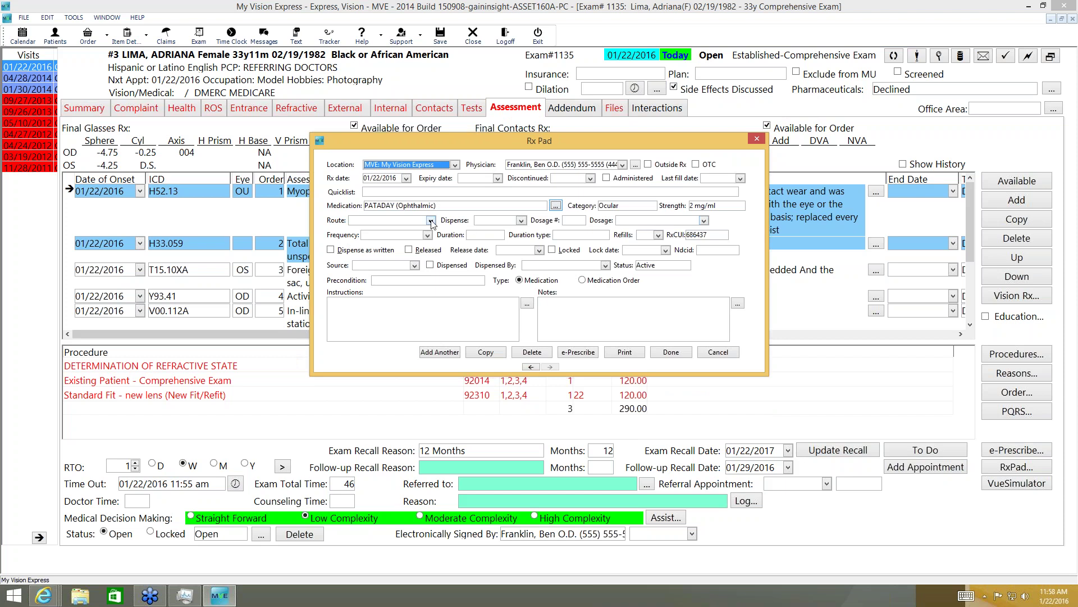
pyautogui.click(430, 220)
pyautogui.click(381, 252)
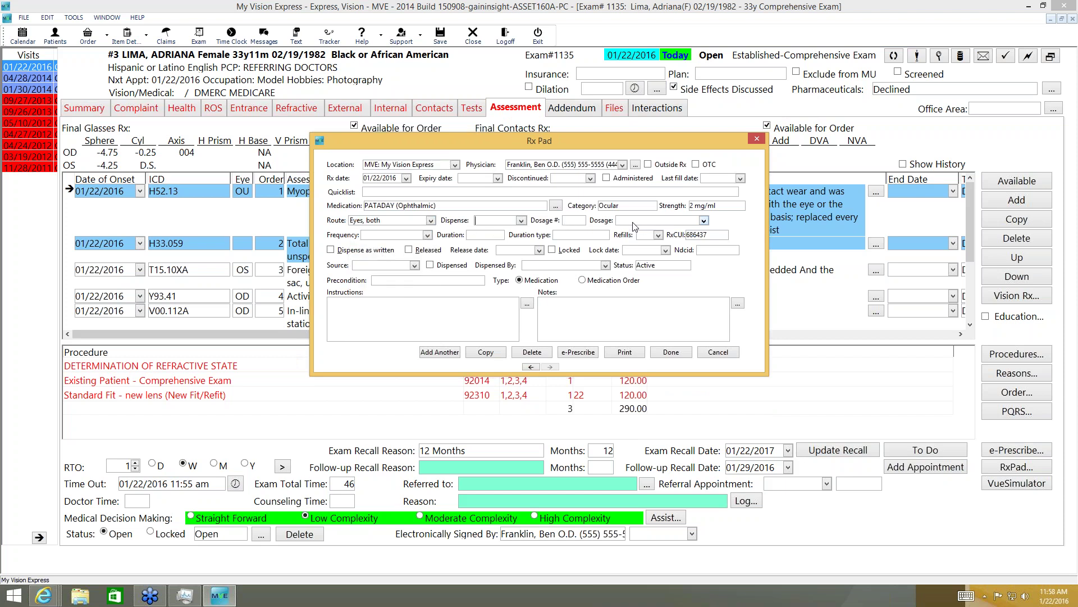
pyautogui.click(385, 236)
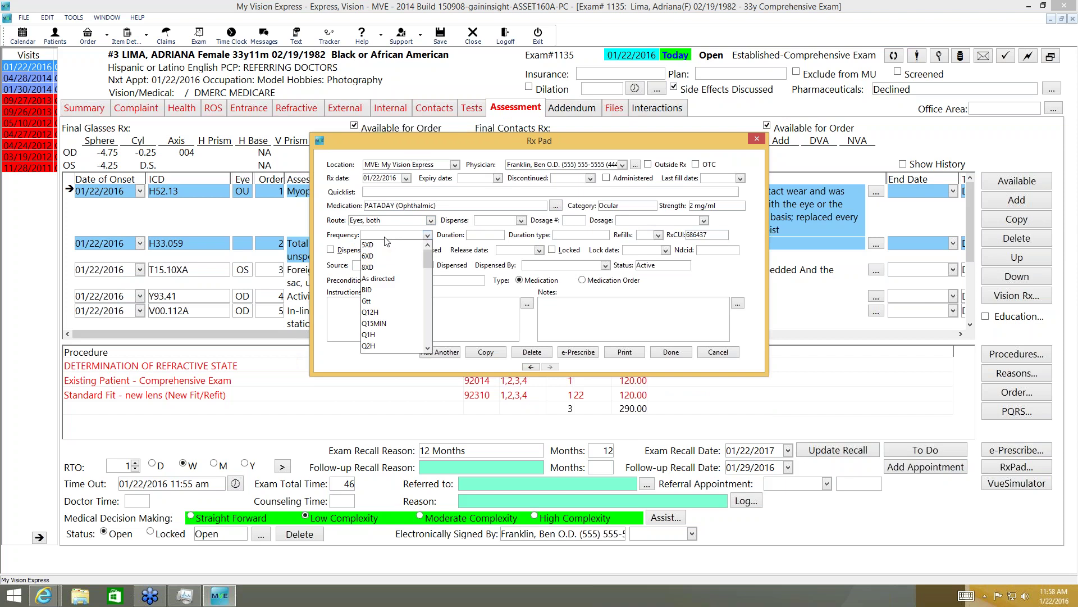
pyautogui.click(375, 290)
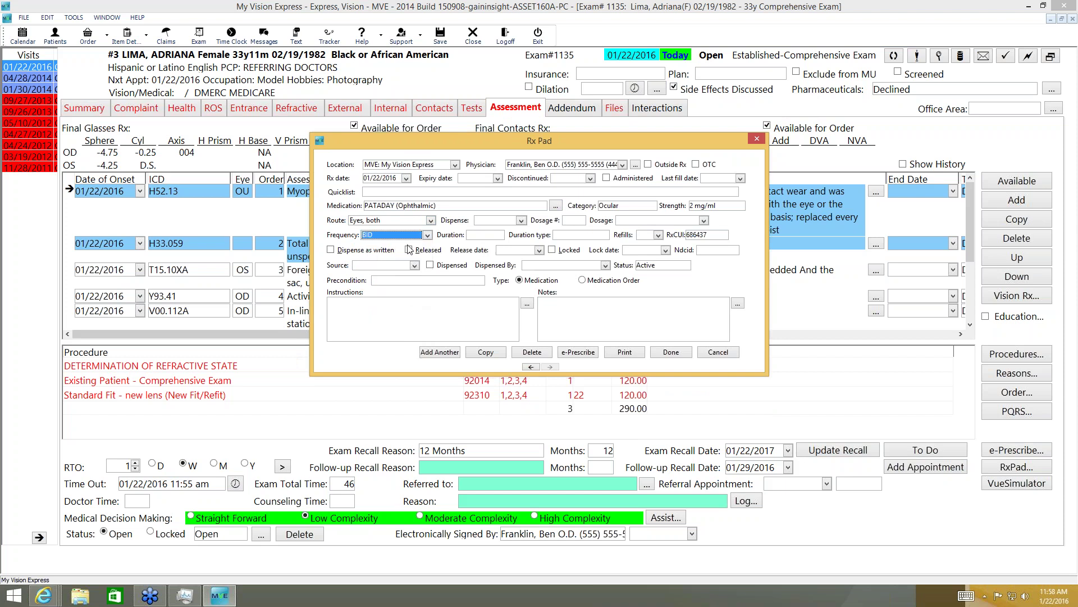
pyautogui.click(330, 251)
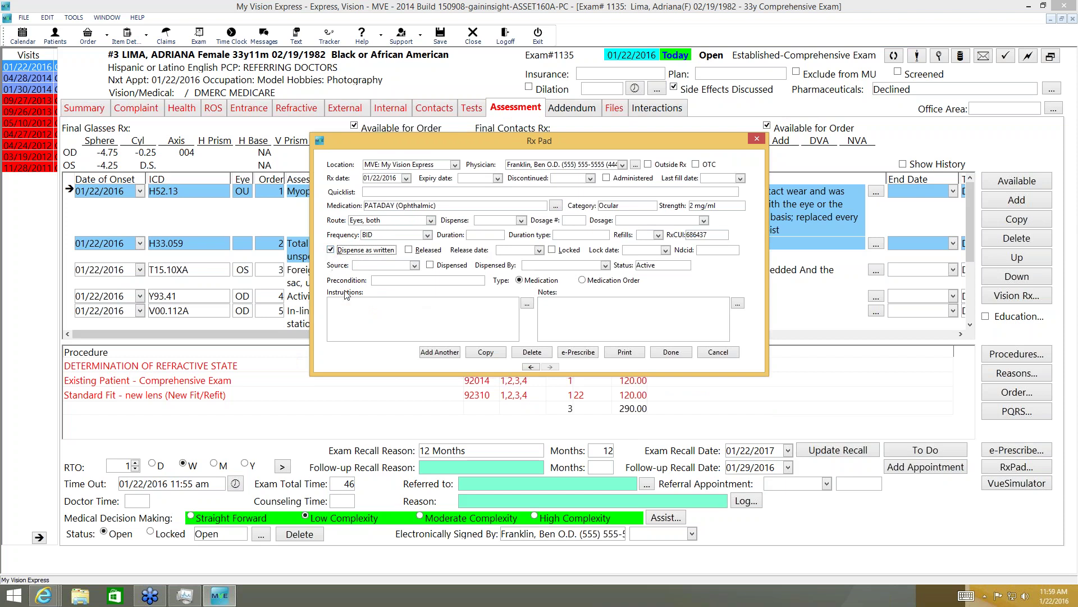
# - Add the prescription instructions "shake well before using" and "apply after removal of contacts" to the PATADAY prescription
pyautogui.click(354, 318)
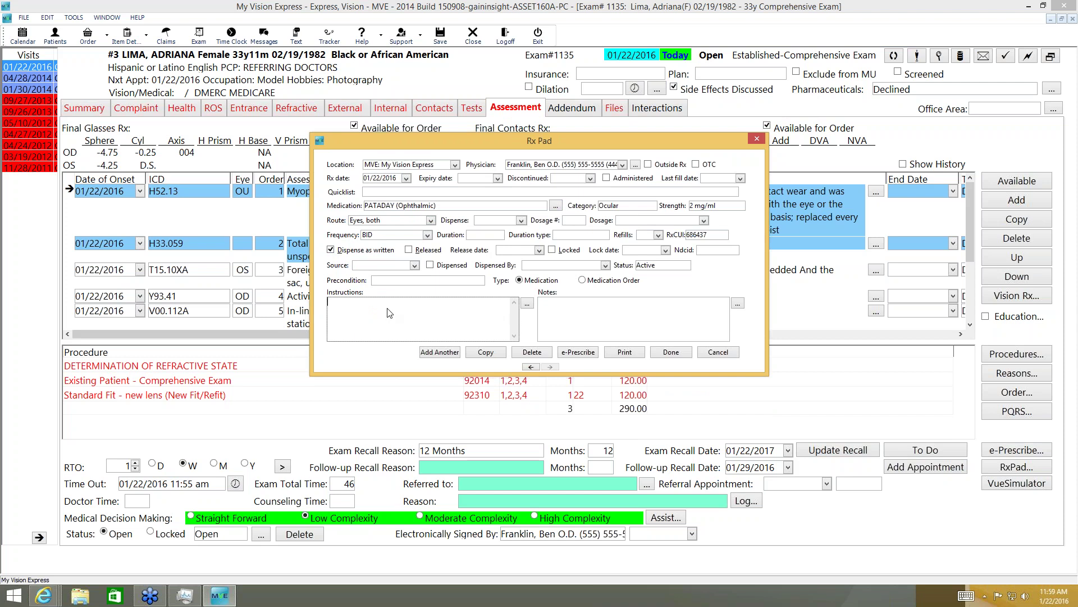
pyautogui.click(526, 303)
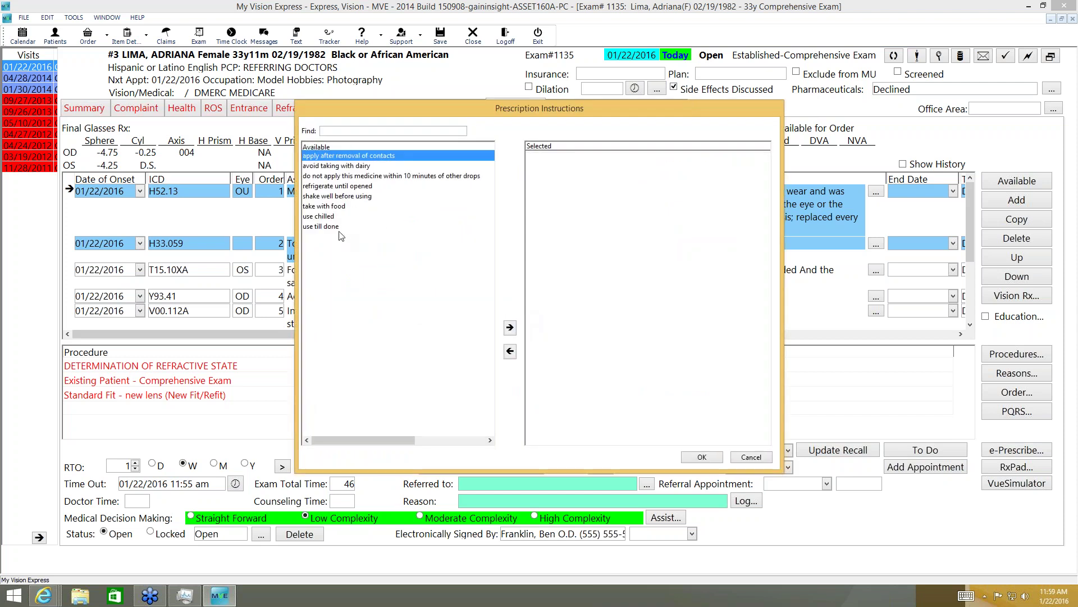
pyautogui.click(335, 197)
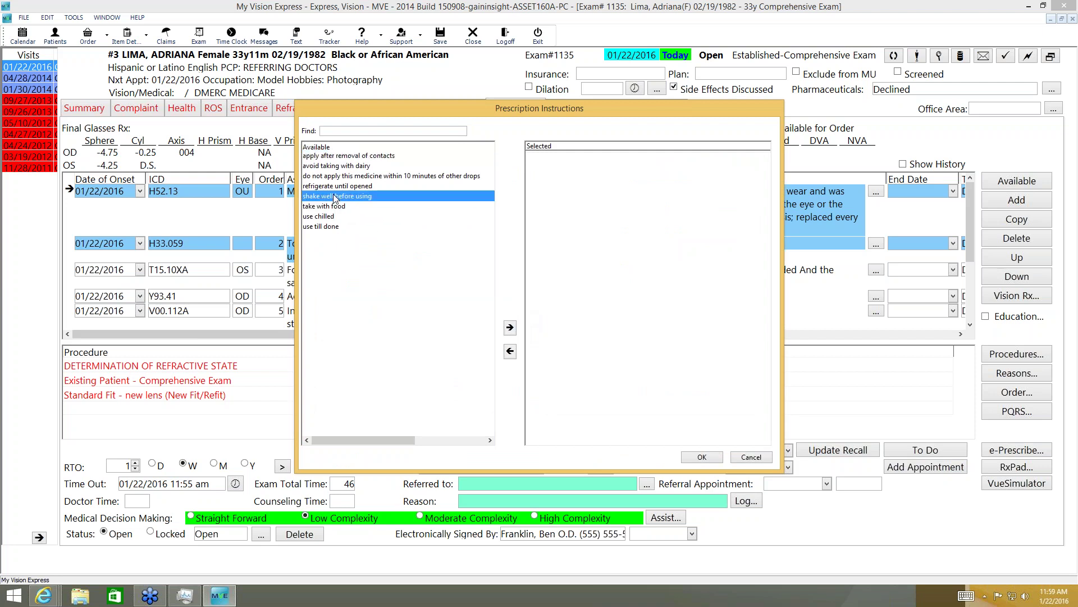
pyautogui.doubleClick(333, 196)
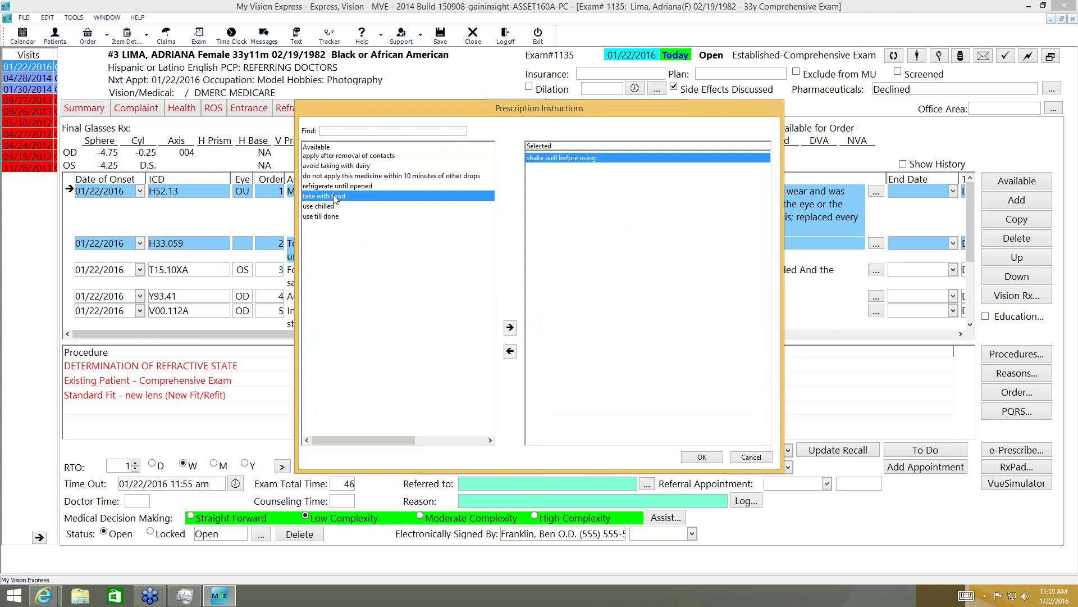
pyautogui.doubleClick(335, 156)
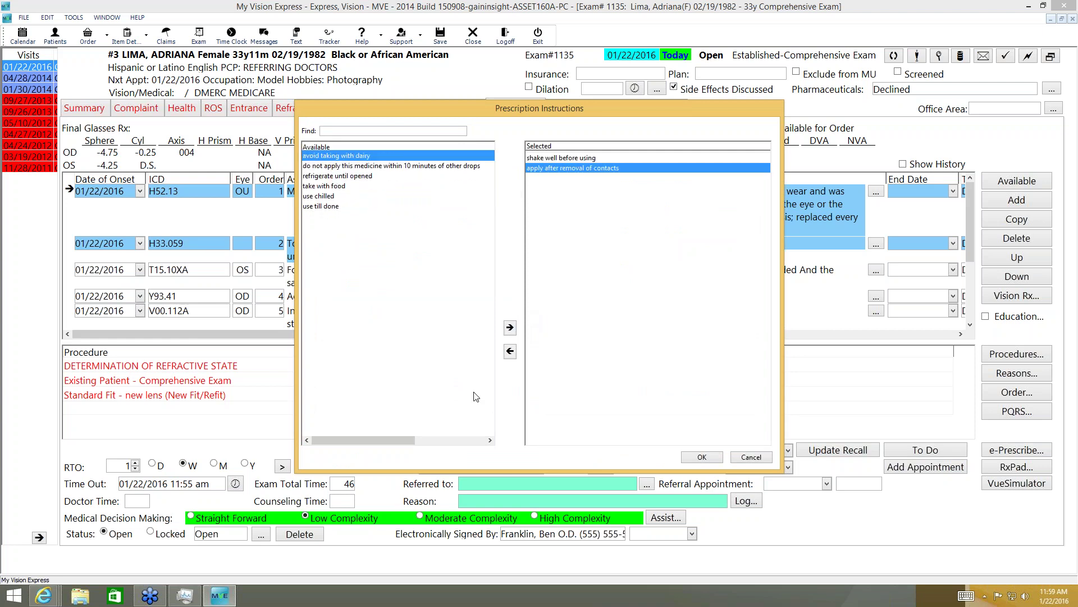
pyautogui.click(702, 457)
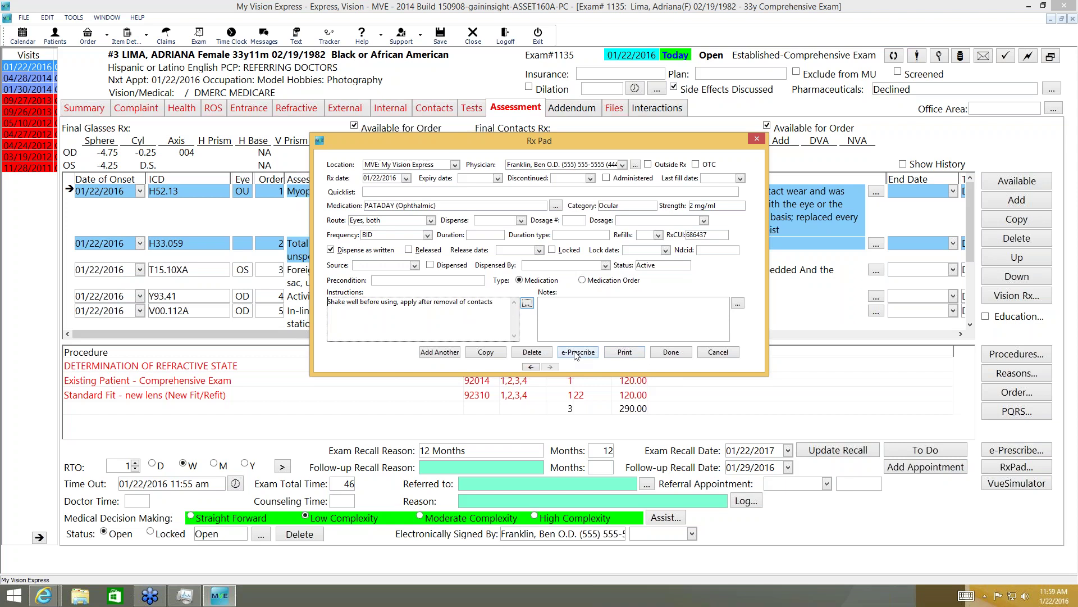
# - Set the prescription's expiry date to 01/27/2016 and finish the Rx Pad entry
pyautogui.click(675, 355)
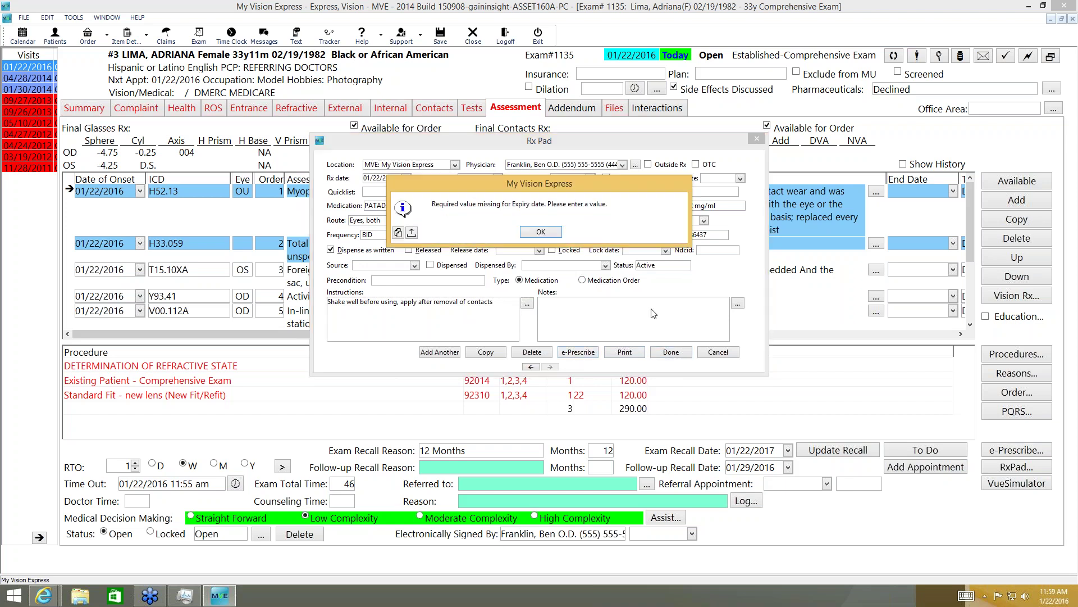
pyautogui.click(548, 232)
pyautogui.click(498, 178)
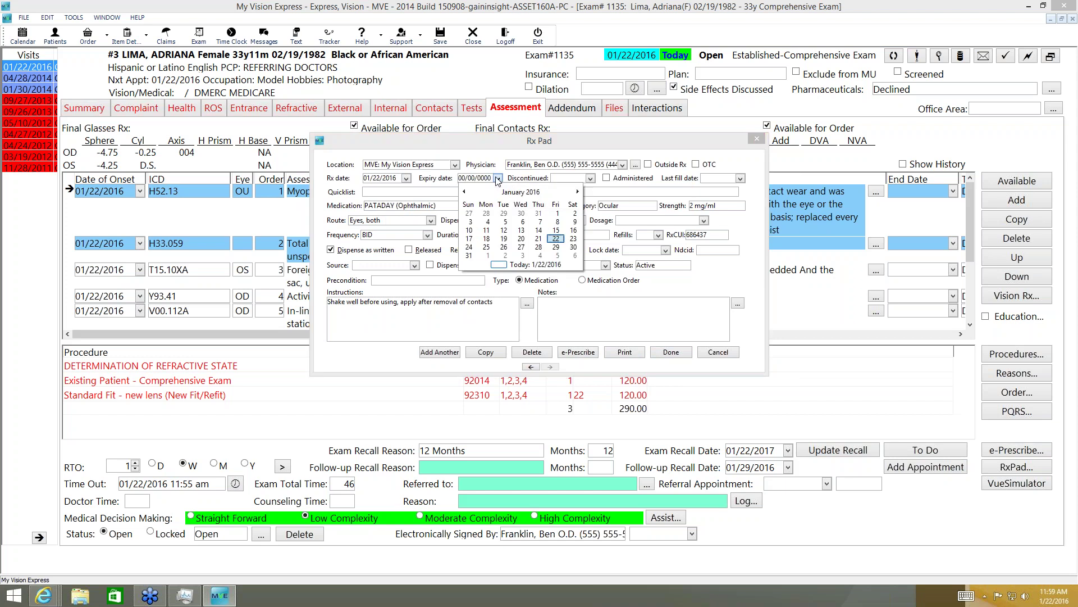
pyautogui.click(514, 251)
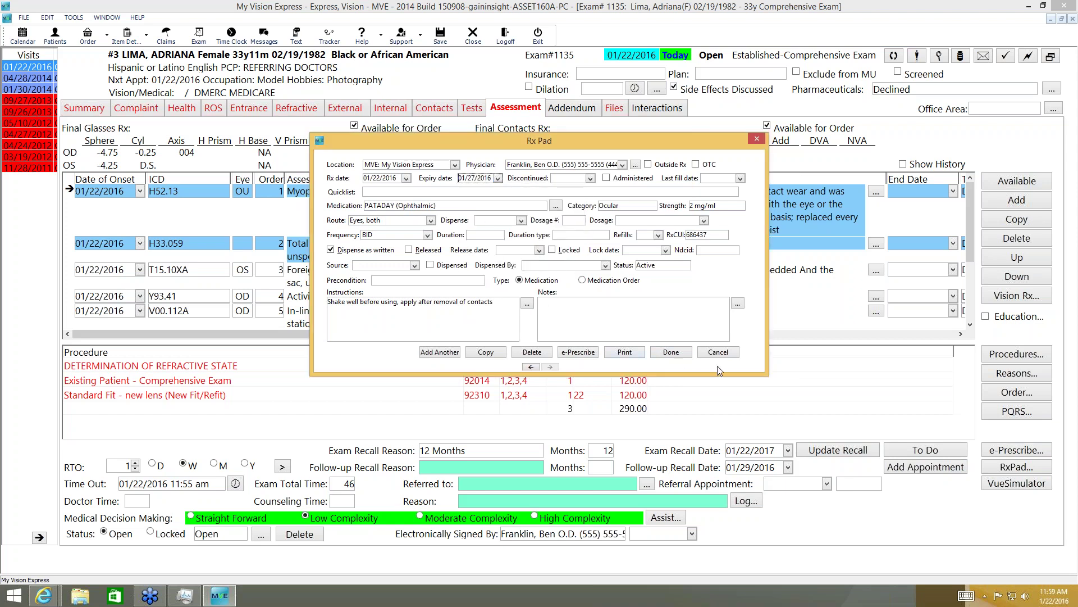
pyautogui.click(683, 358)
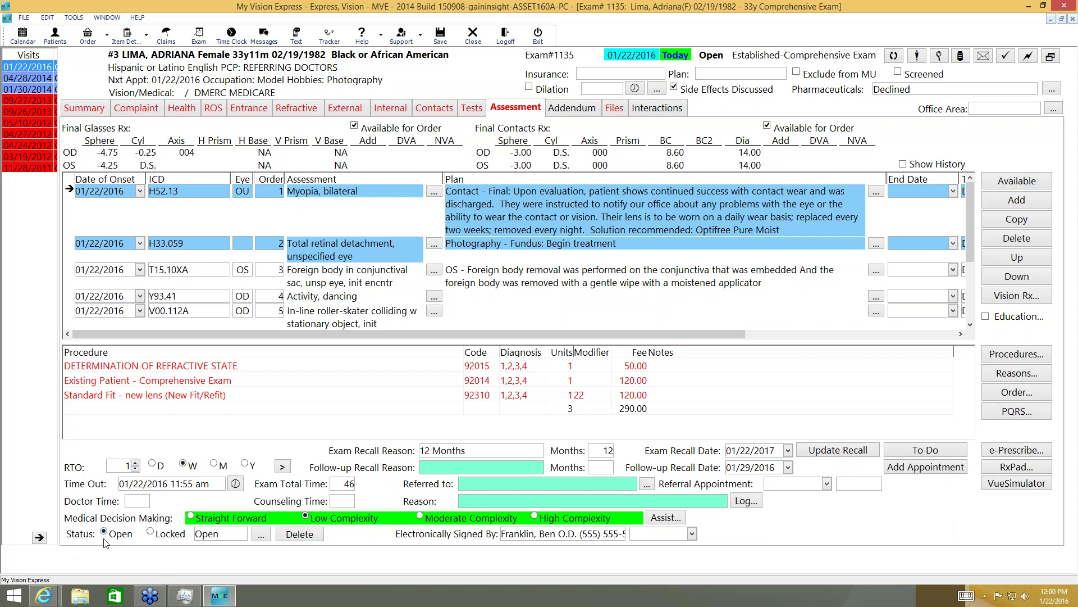
# - Request locking the exam but decline the confirmation, and date the electronic signature 01/22/2016
pyautogui.click(150, 533)
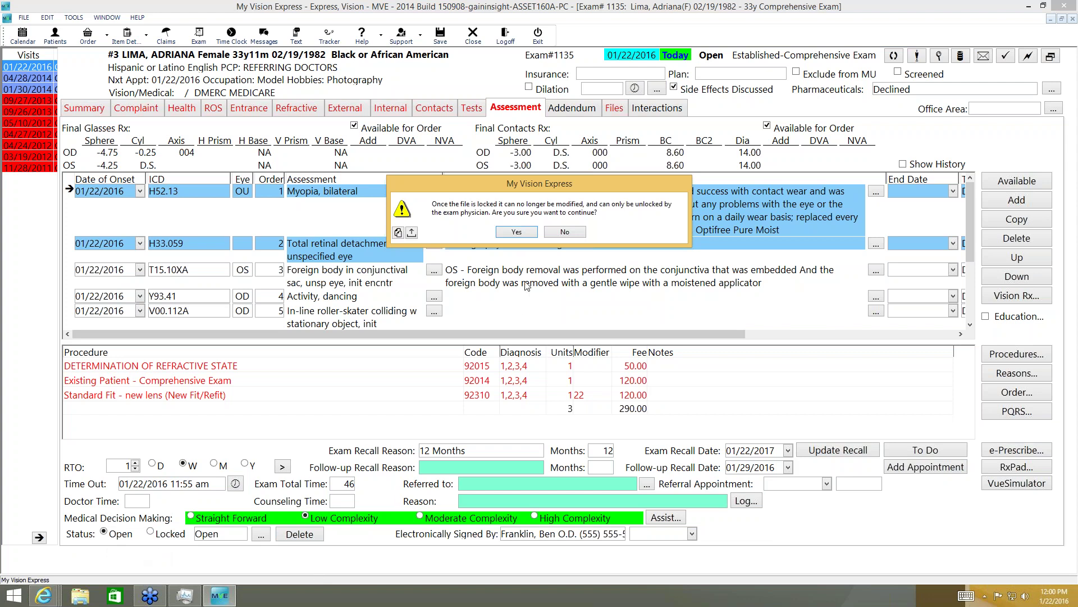
pyautogui.click(563, 232)
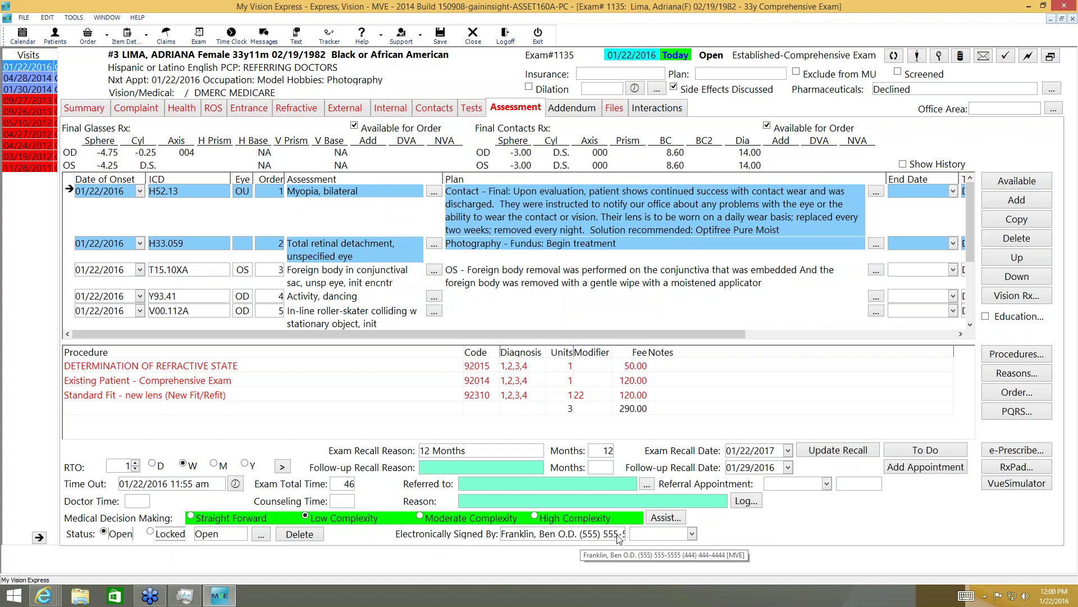
pyautogui.click(692, 533)
pyautogui.click(703, 536)
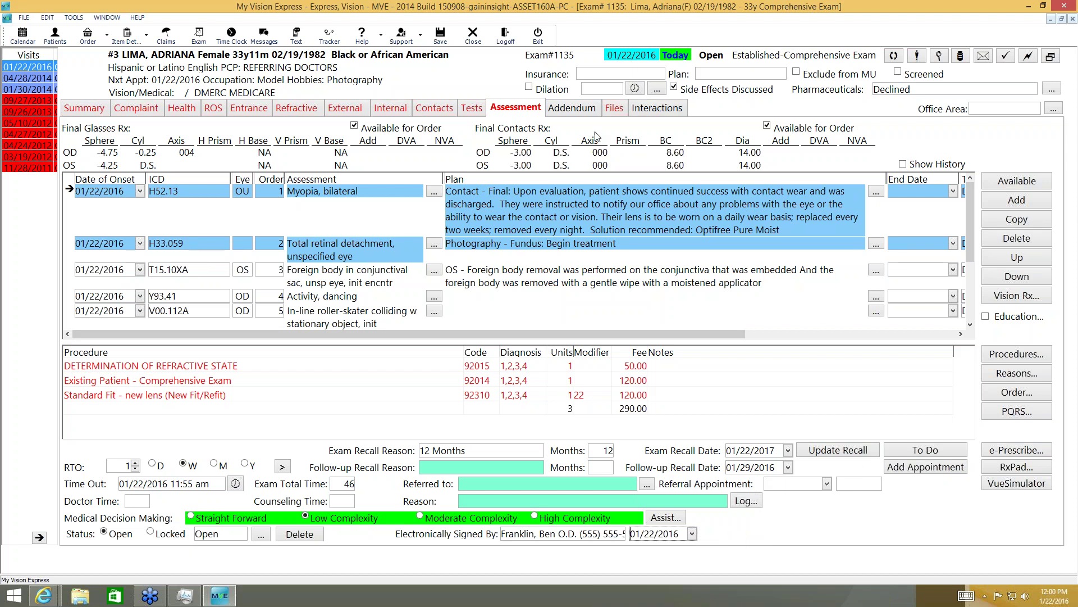
# - Review the exam's Addendum, Files and Interactions pages and return to the Assessment
pyautogui.click(585, 112)
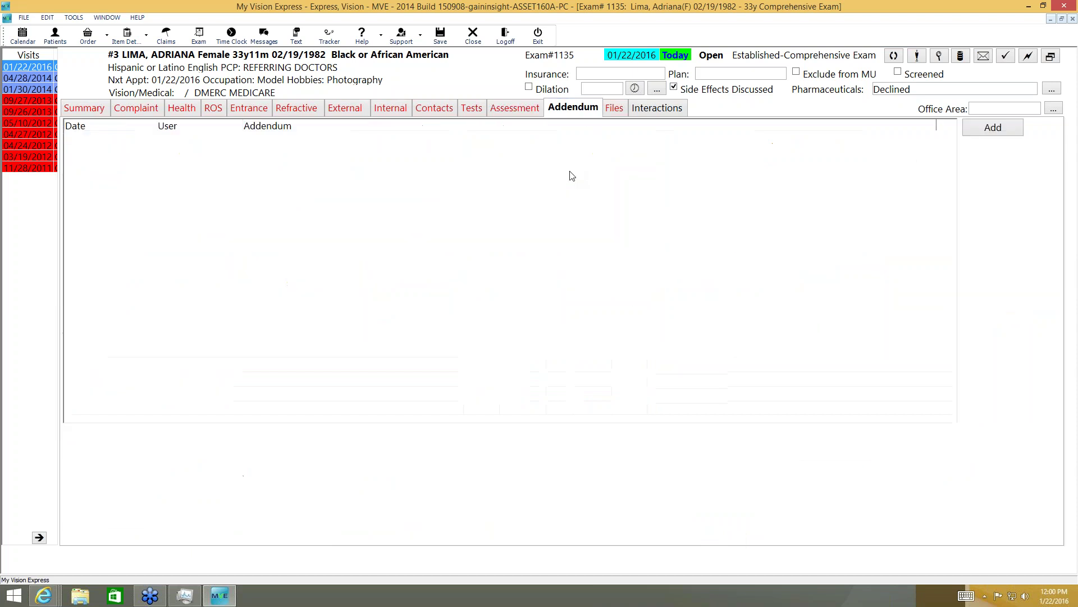
pyautogui.click(614, 110)
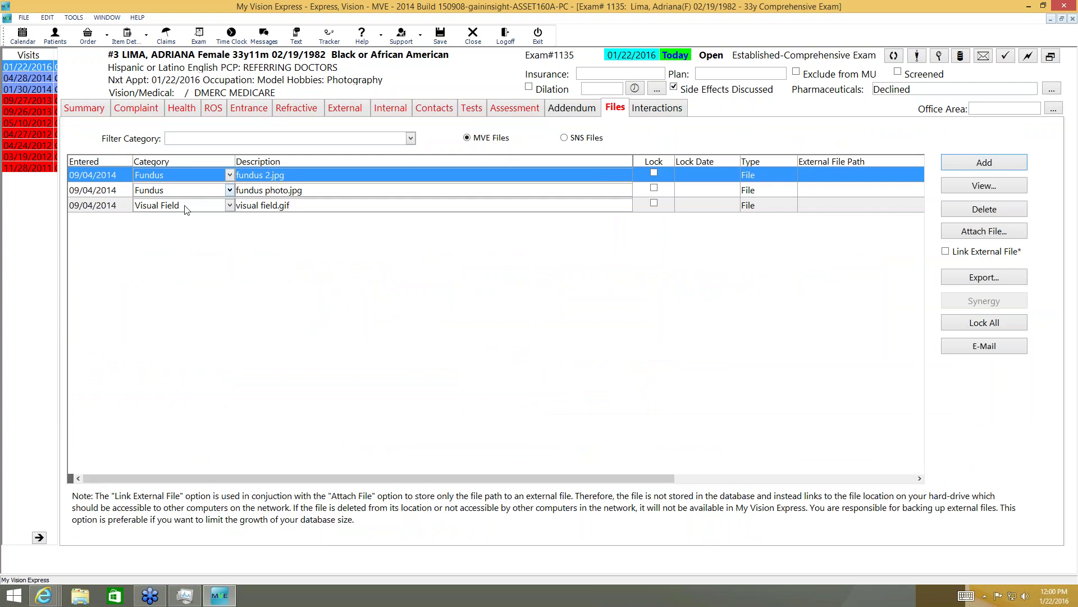
pyautogui.hotkey('ctrl', 'a')
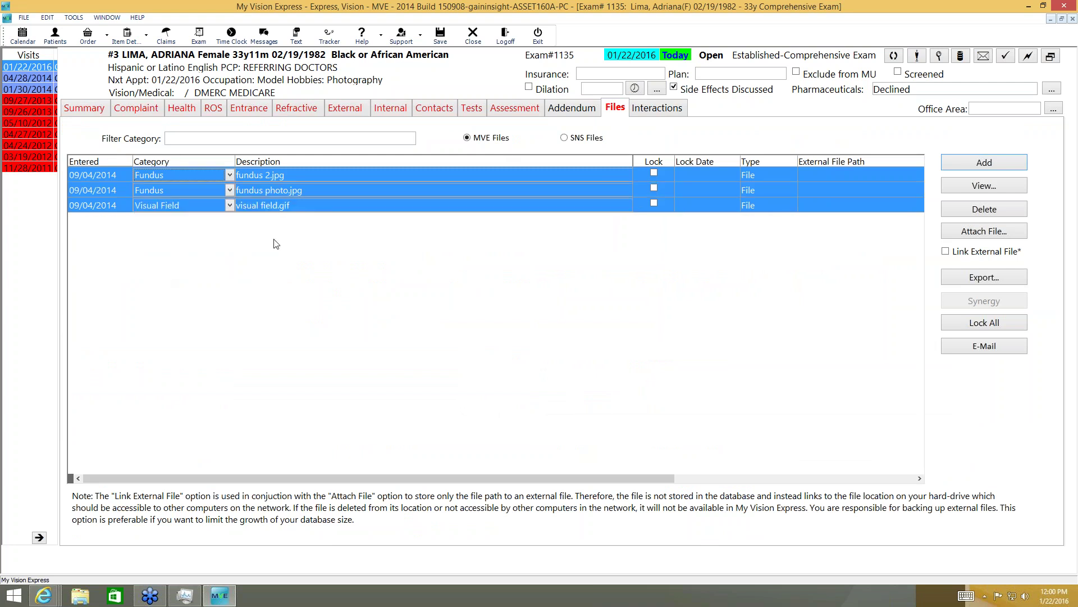
pyautogui.press('Tab')
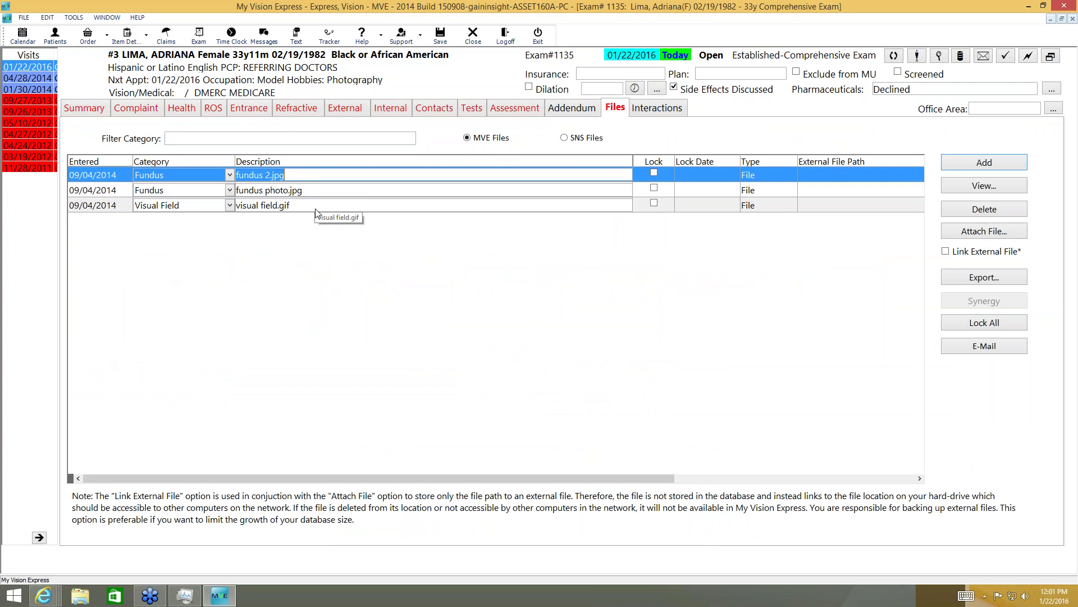
pyautogui.click(661, 111)
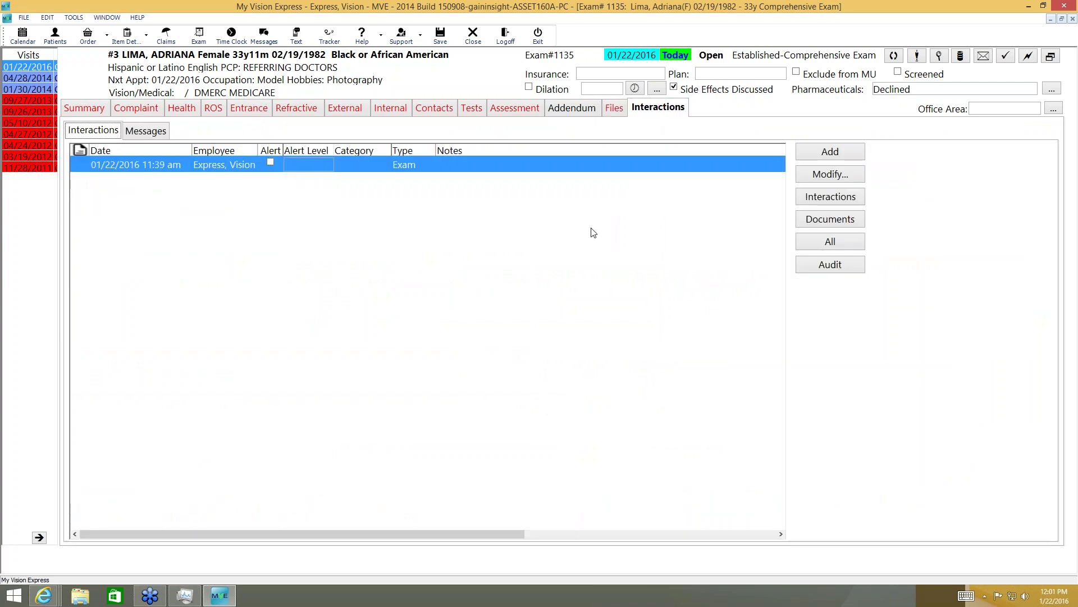
pyautogui.click(519, 113)
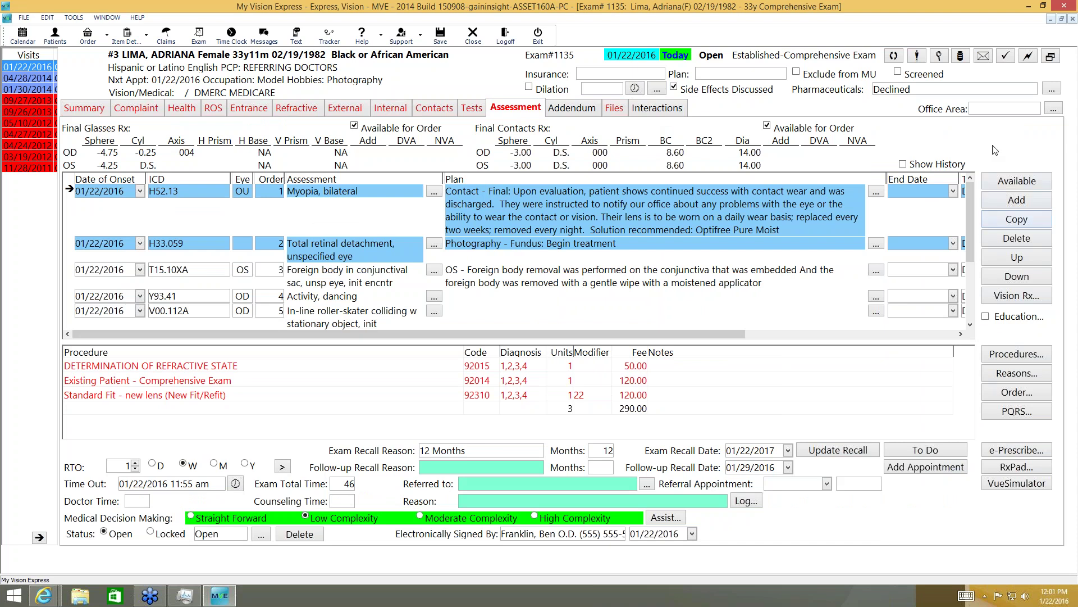
# - Preview the Exam Summary letter for this exam and close it, declining the Adobe Reader license agreement
pyautogui.click(984, 57)
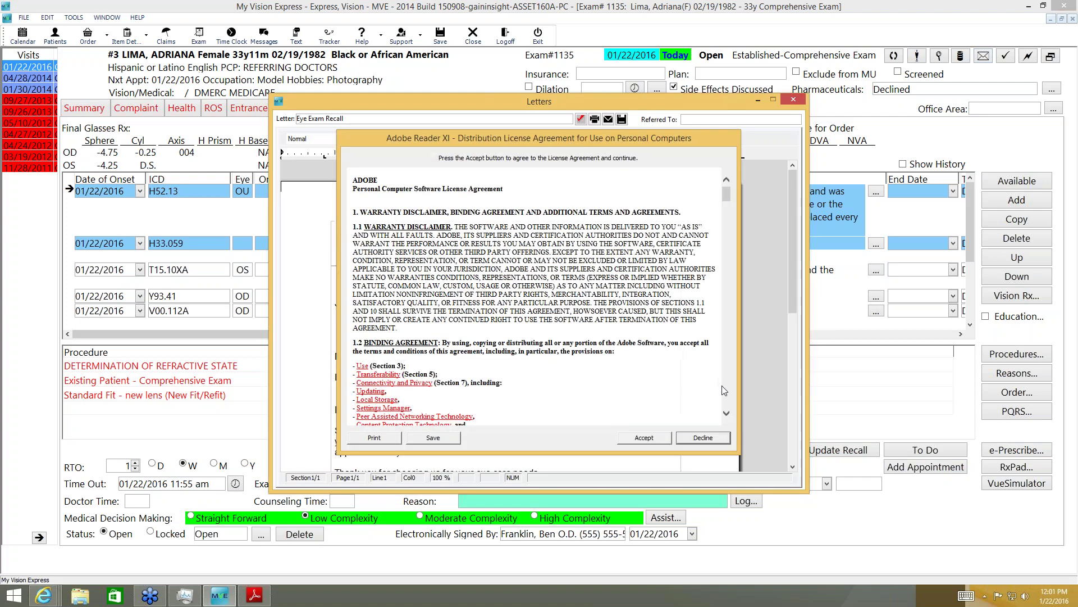
pyautogui.click(697, 438)
pyautogui.click(513, 120)
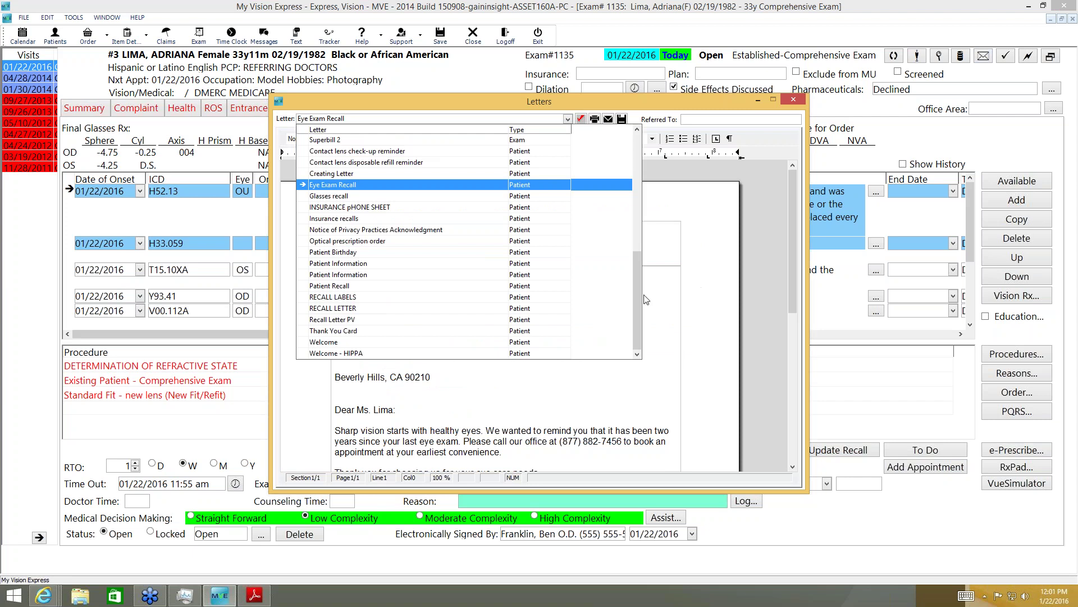
pyautogui.moveTo(636, 298); pyautogui.dragTo(631, 175)
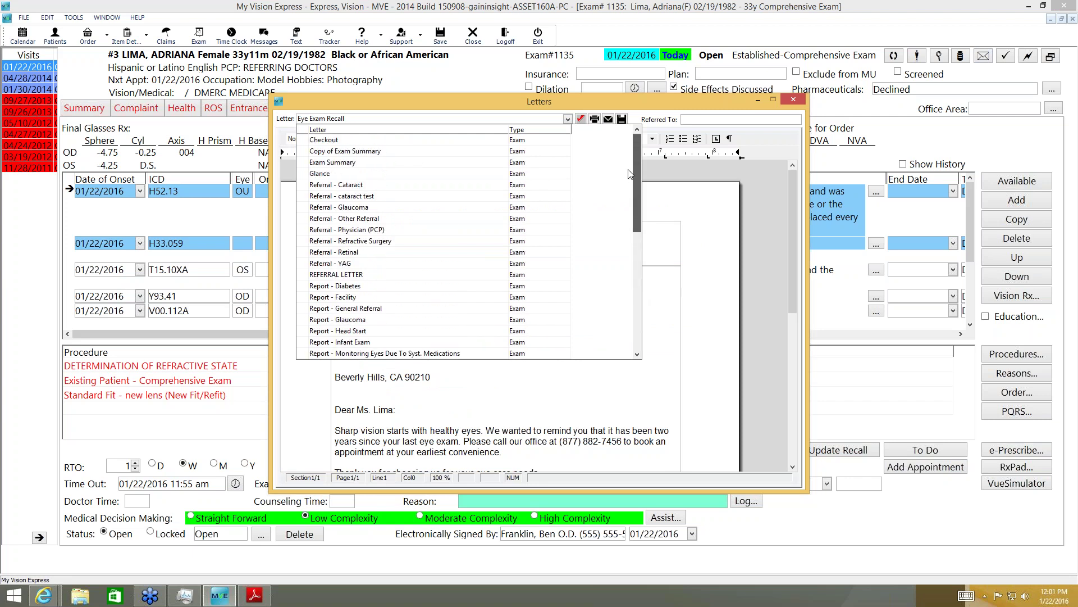
pyautogui.click(356, 163)
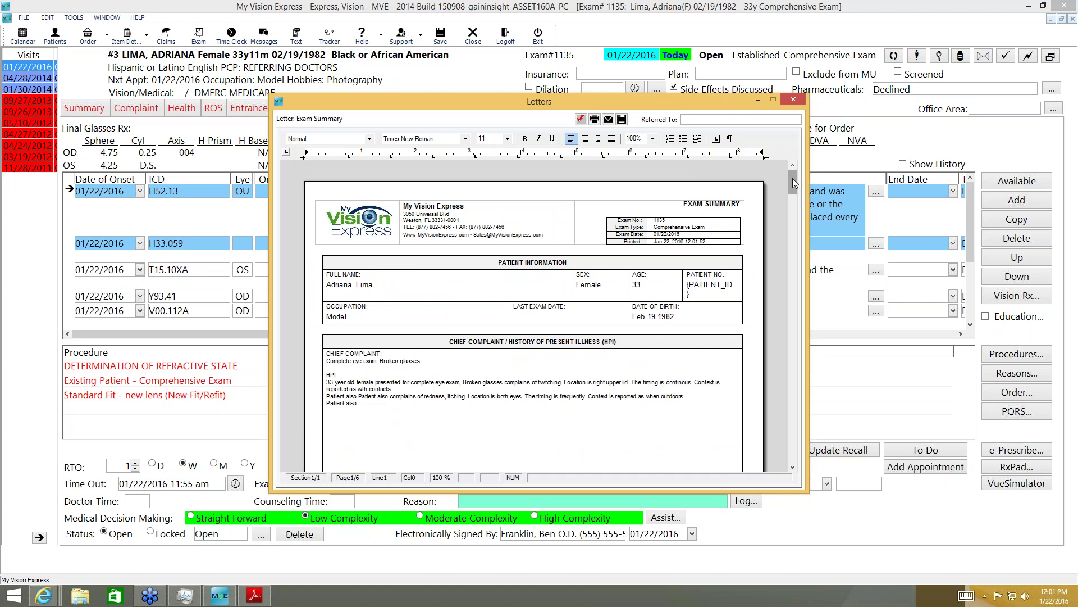
pyautogui.moveTo(793, 179)
pyautogui.mouseDown()
pyautogui.moveTo(793, 214)
pyautogui.moveTo(793, 171)
pyautogui.mouseUp()
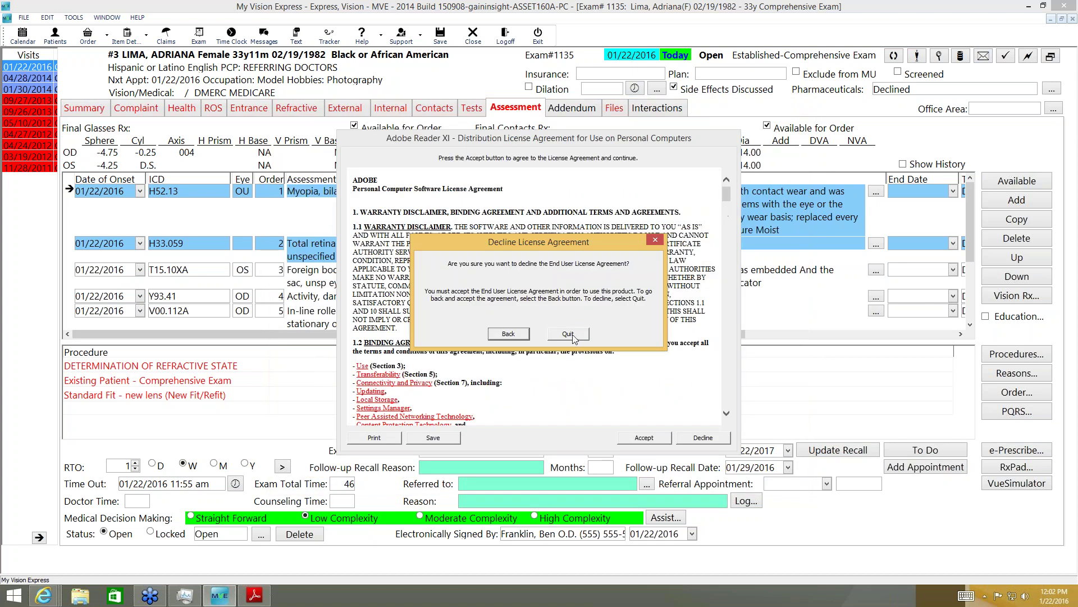
pyautogui.click(618, 400)
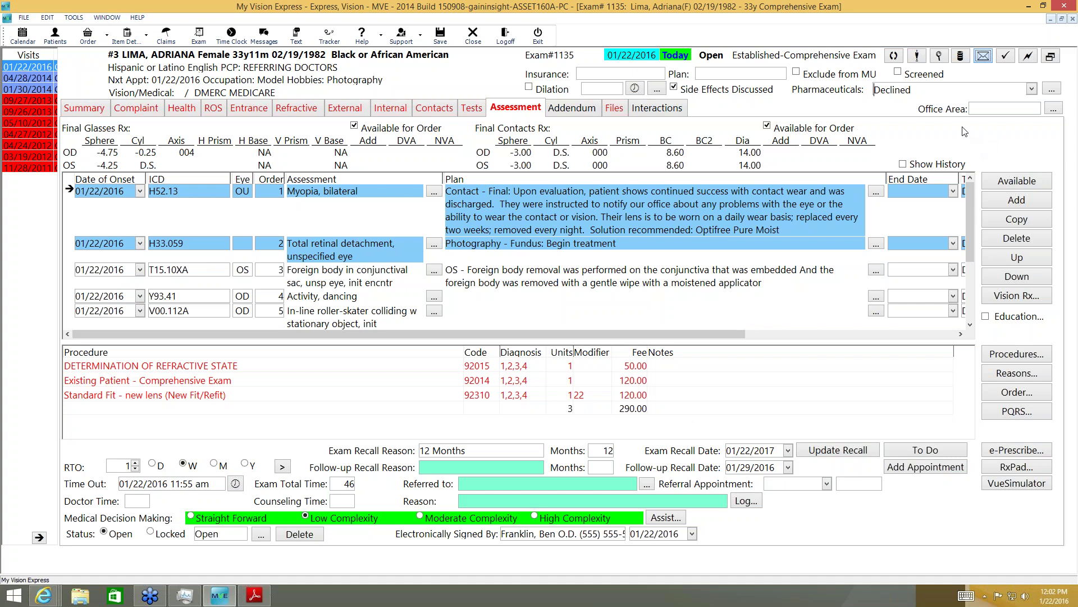
# - View the exam search window and the list of connected equipment, closing each without selecting anything
pyautogui.click(941, 56)
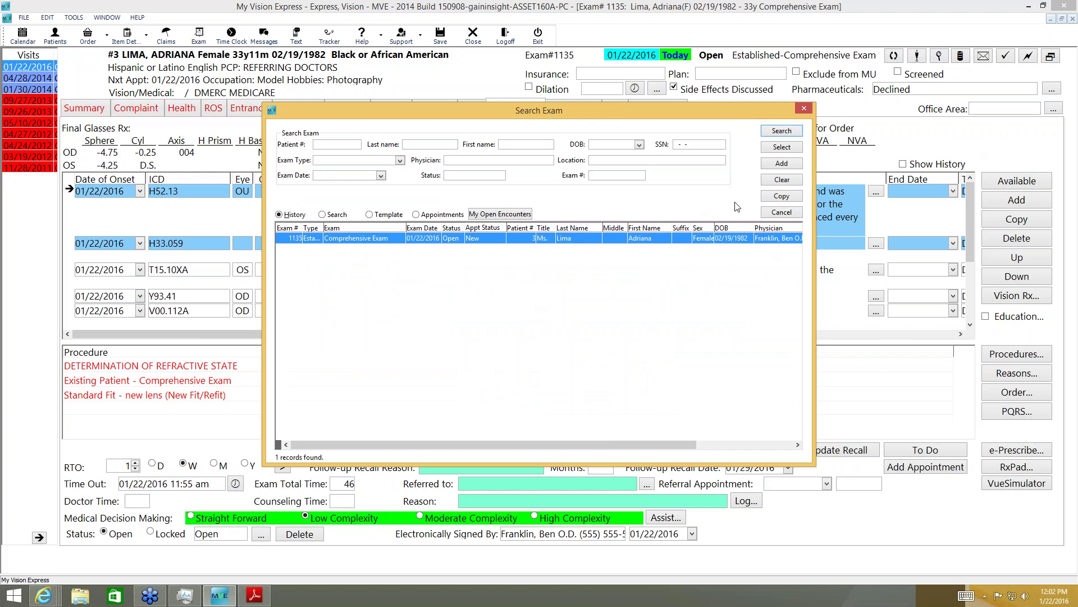
pyautogui.click(805, 110)
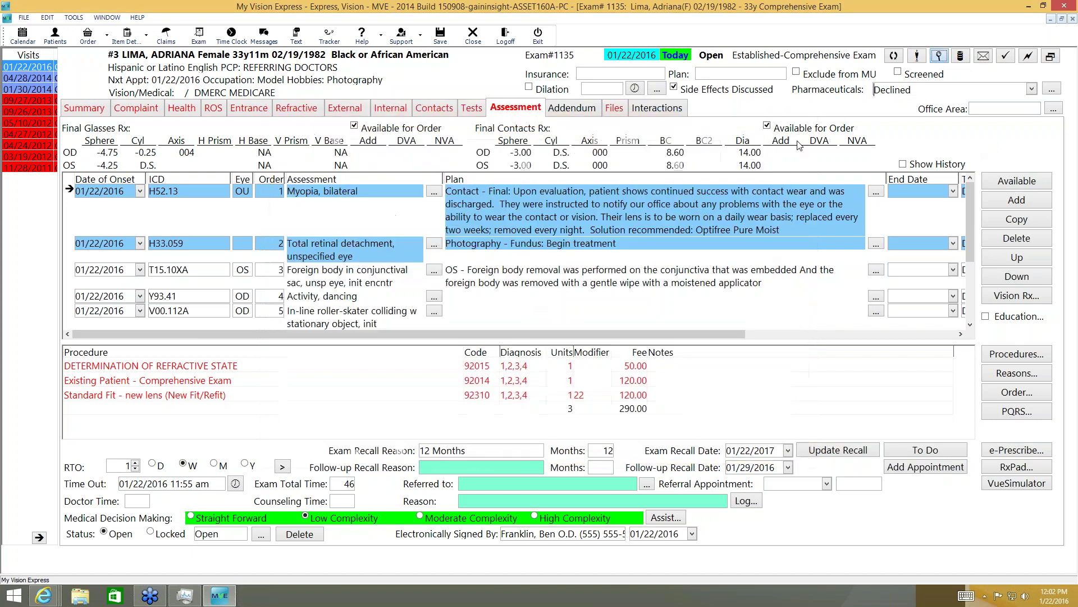
pyautogui.click(961, 57)
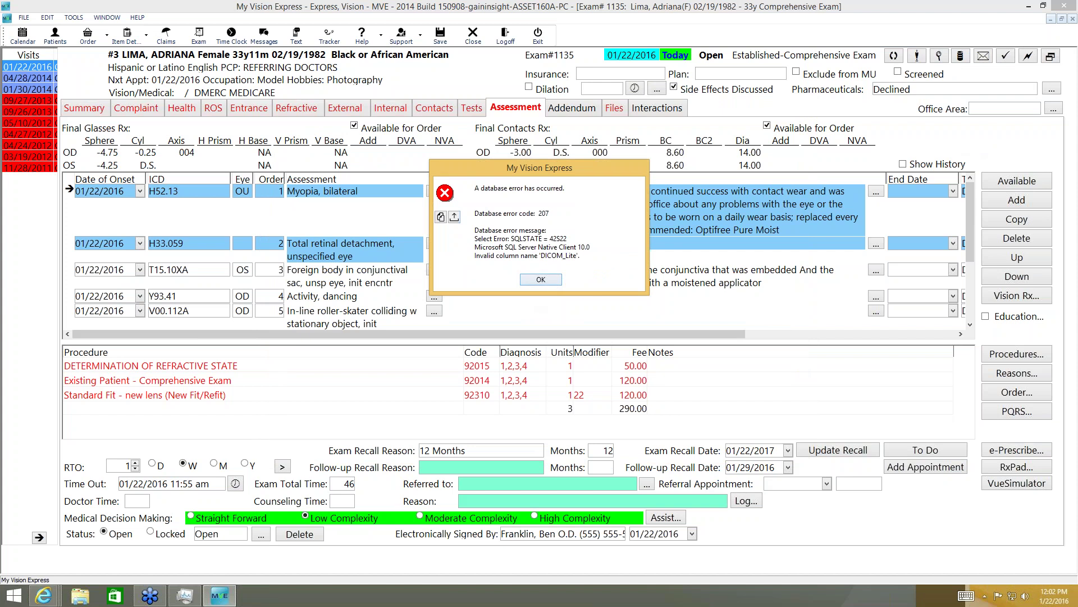
pyautogui.click(544, 284)
pyautogui.click(612, 340)
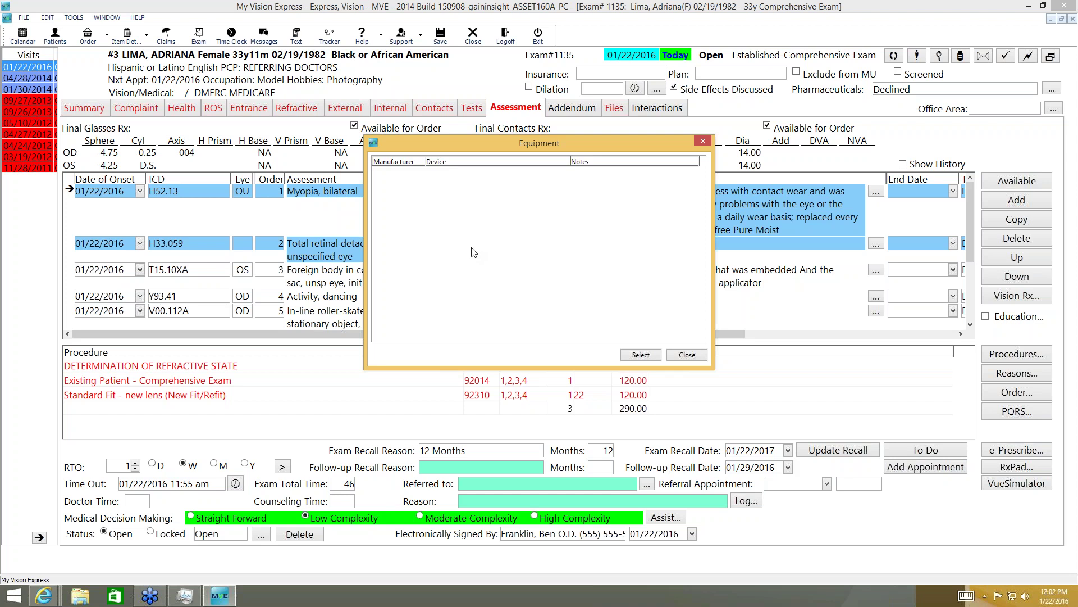
pyautogui.click(687, 358)
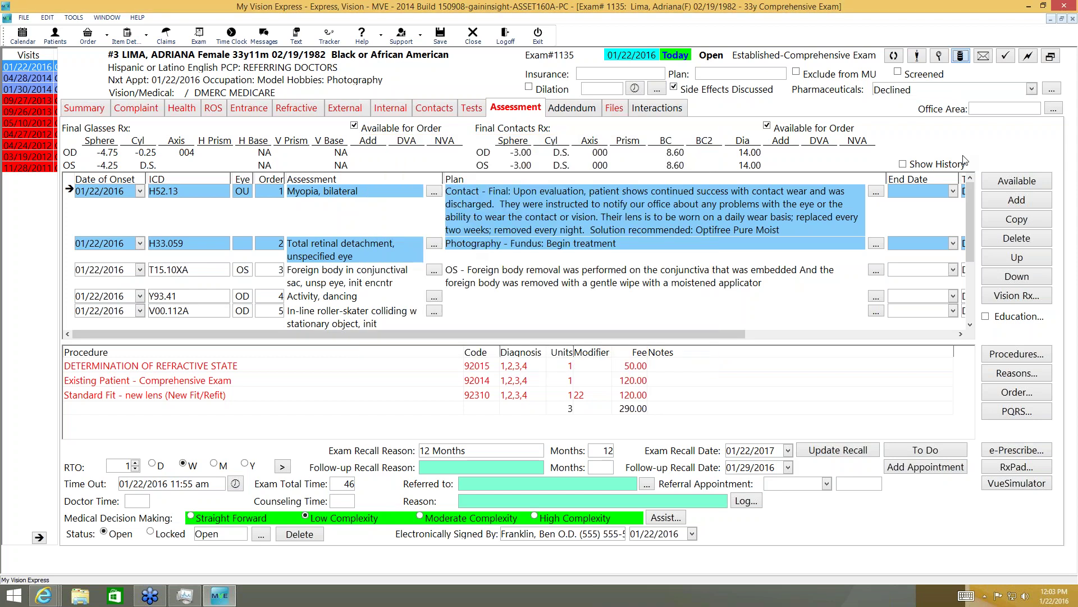